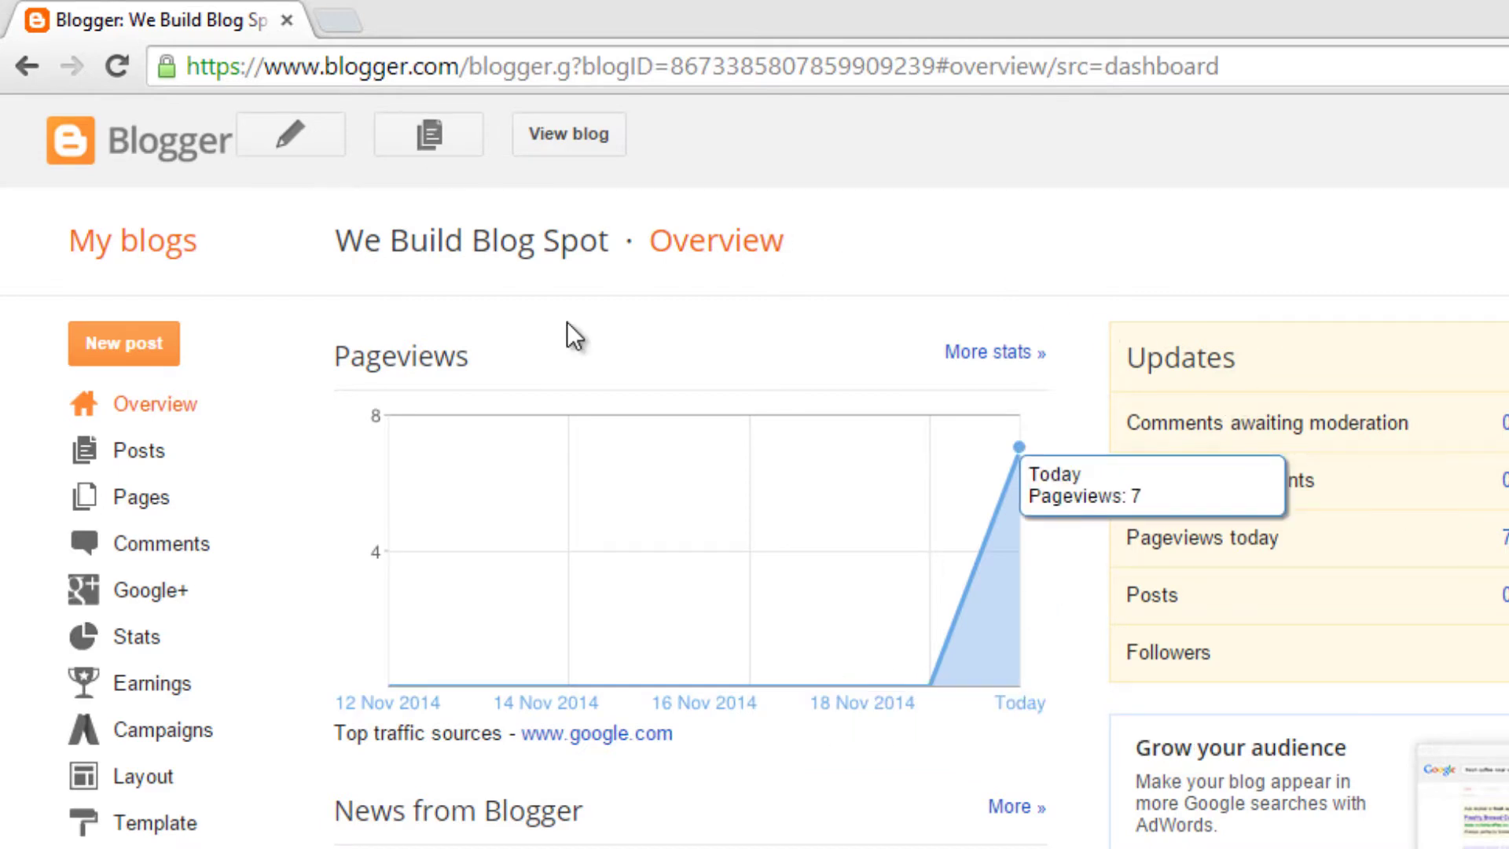
# Step: Load mailme.webuild.in in a new Chrome tab next to the Blogger dashboard
pyautogui.scroll(-2, 540, 314)
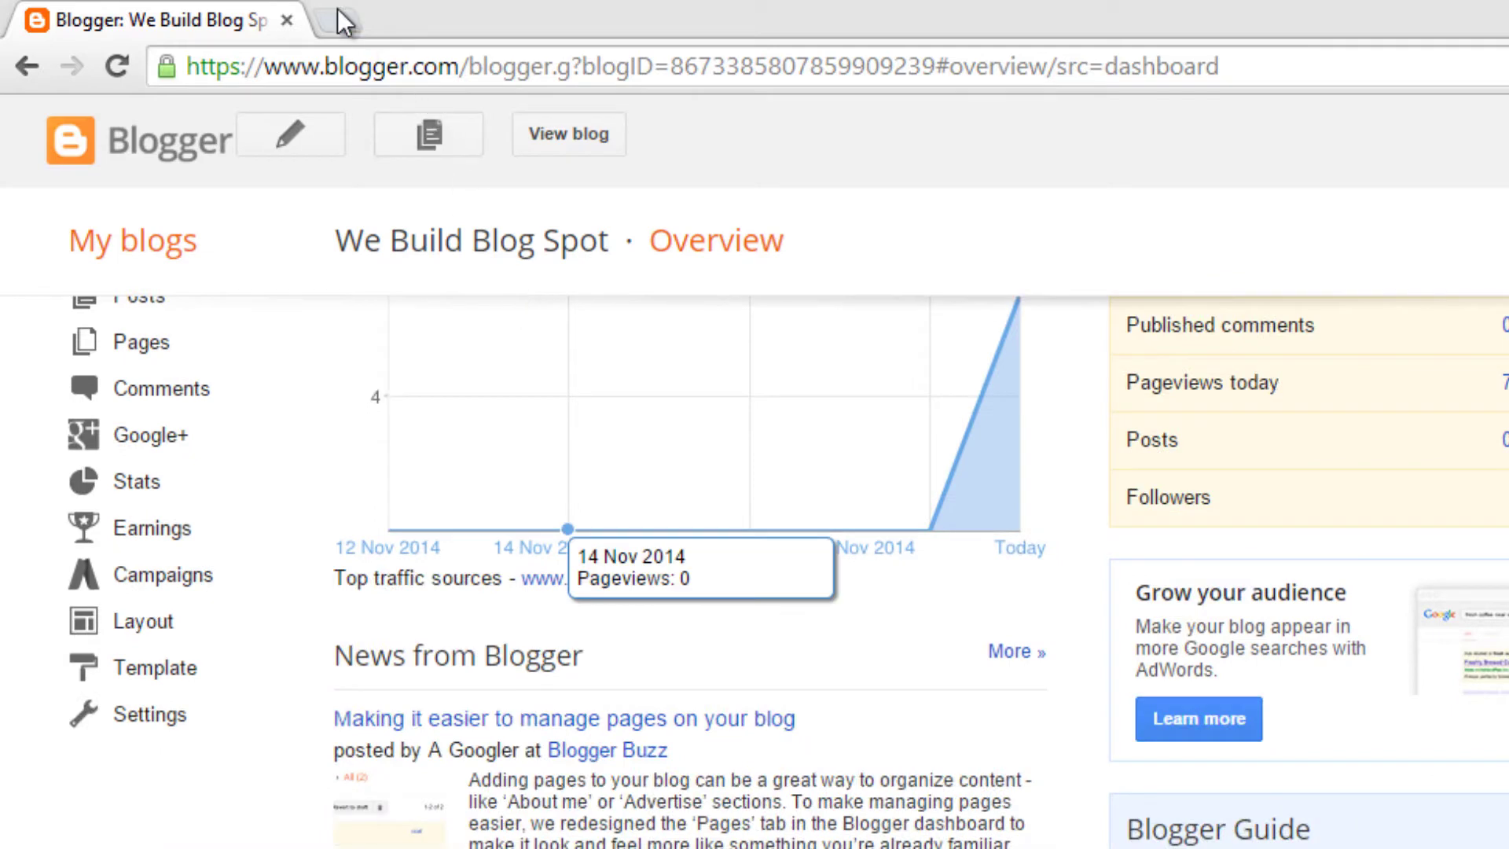
pyautogui.click(337, 14)
pyautogui.write('ma')
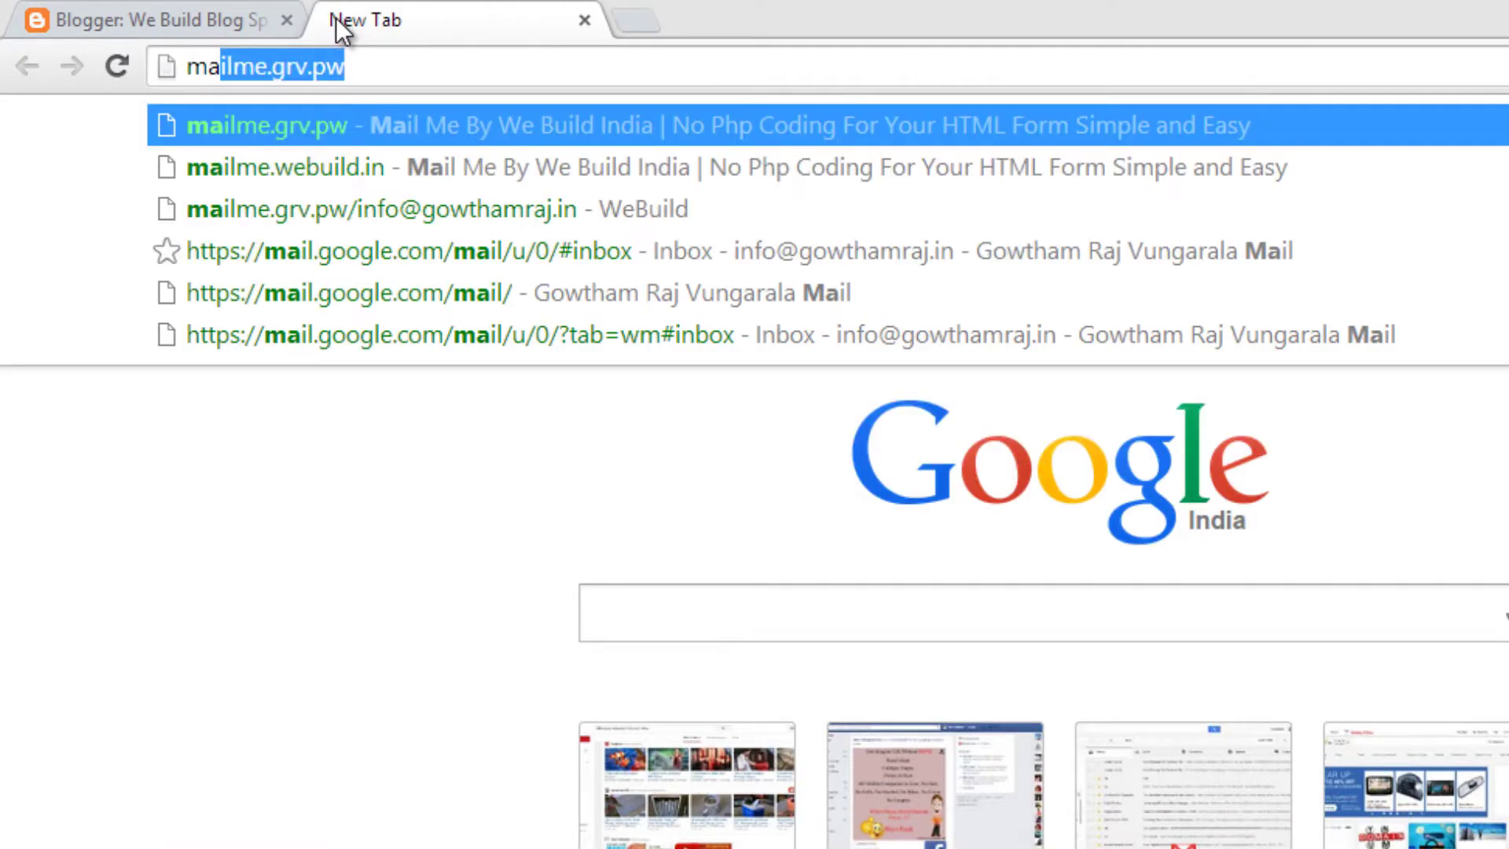
pyautogui.write('ilme')
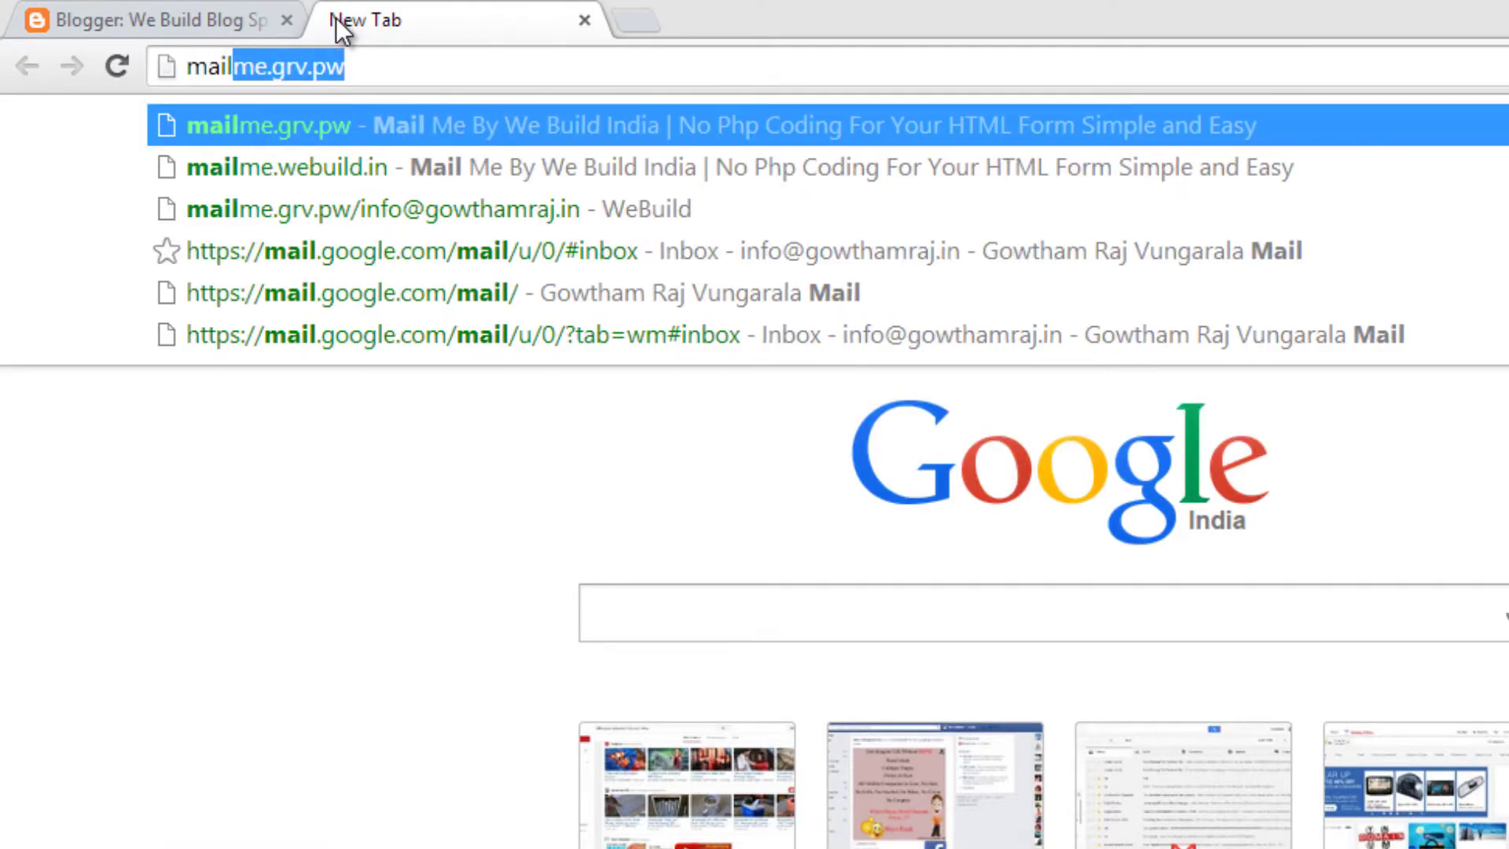
pyautogui.write('.webuild')
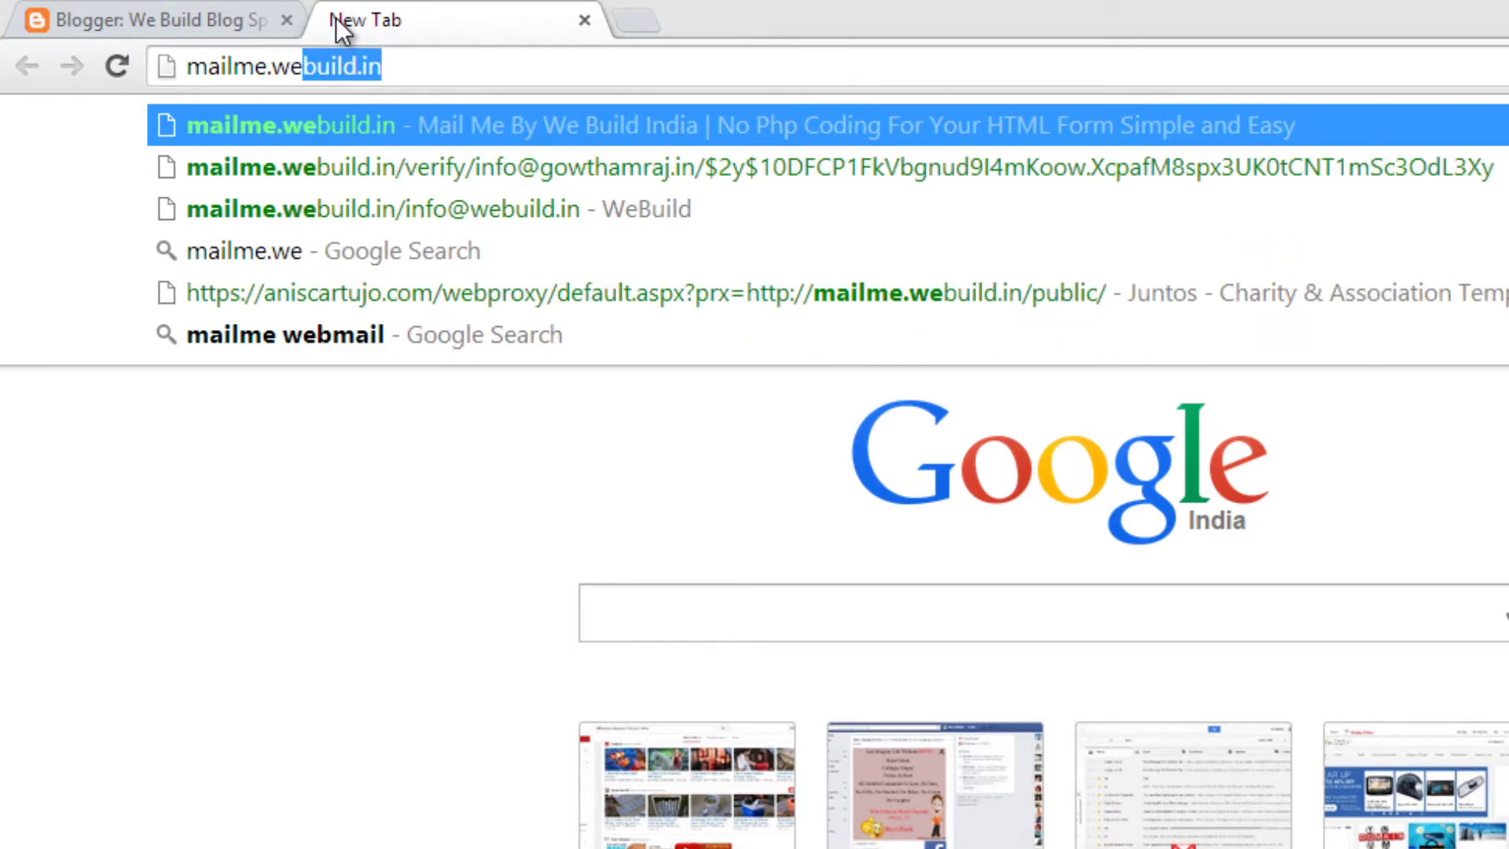
pyautogui.press('Return')
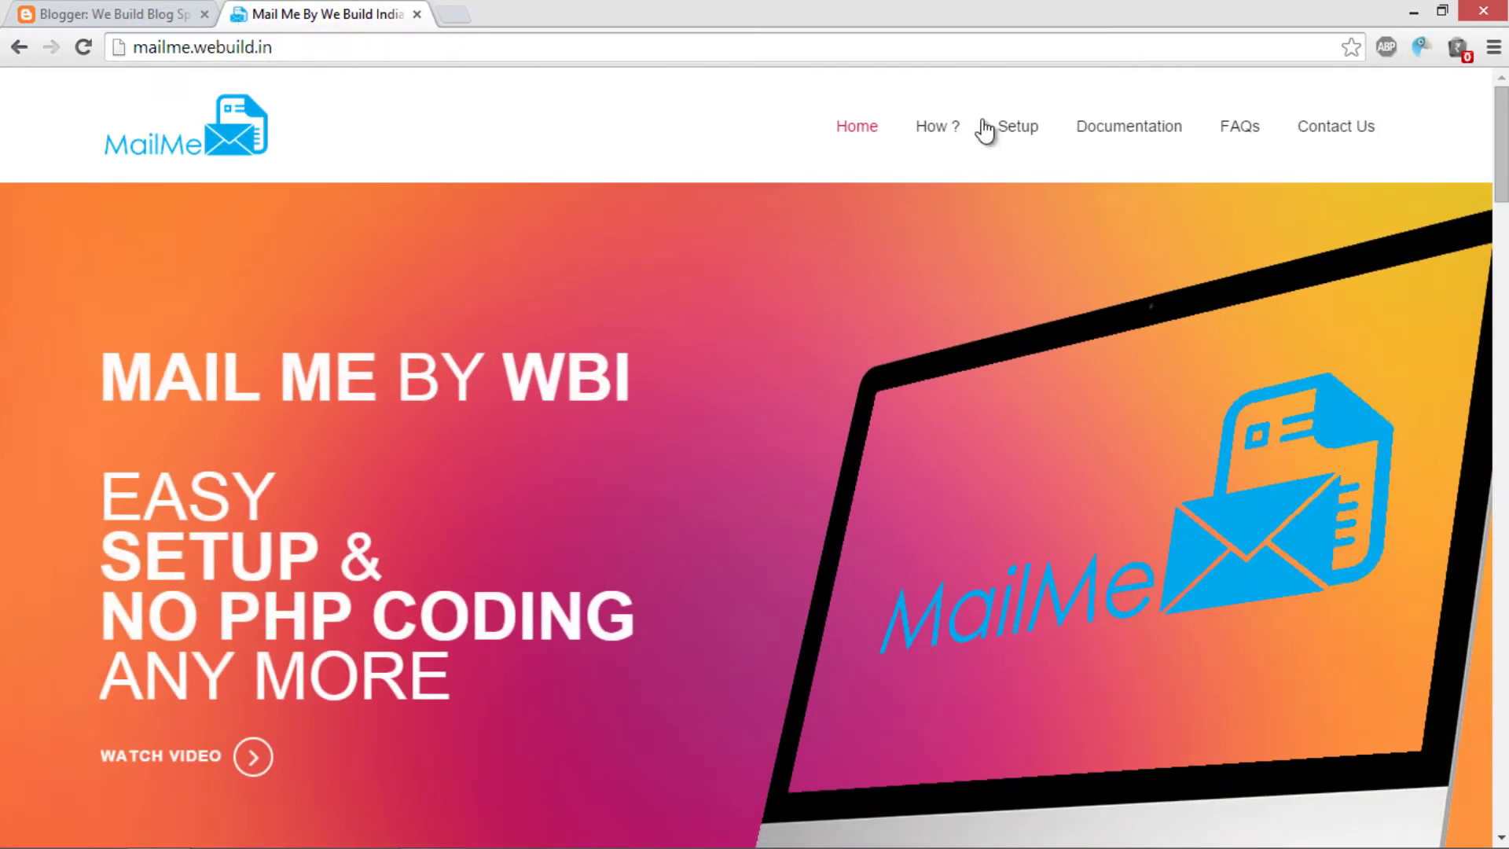
# Step: Jump to How This Works and highlight the sample form code and its name="name" attribute
pyautogui.click(948, 138)
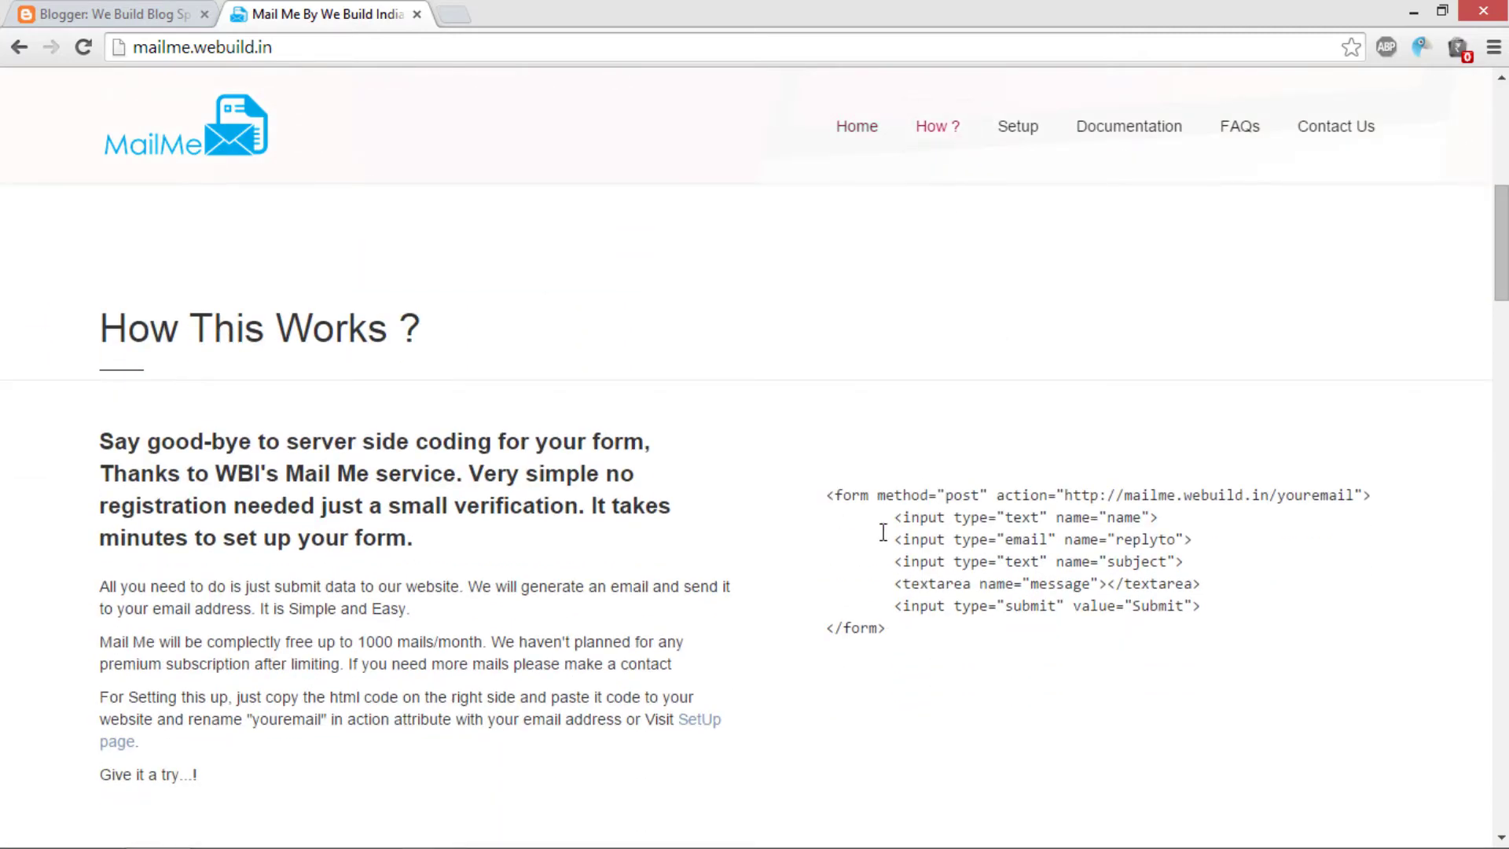
pyautogui.moveTo(827, 493); pyautogui.dragTo(912, 633)
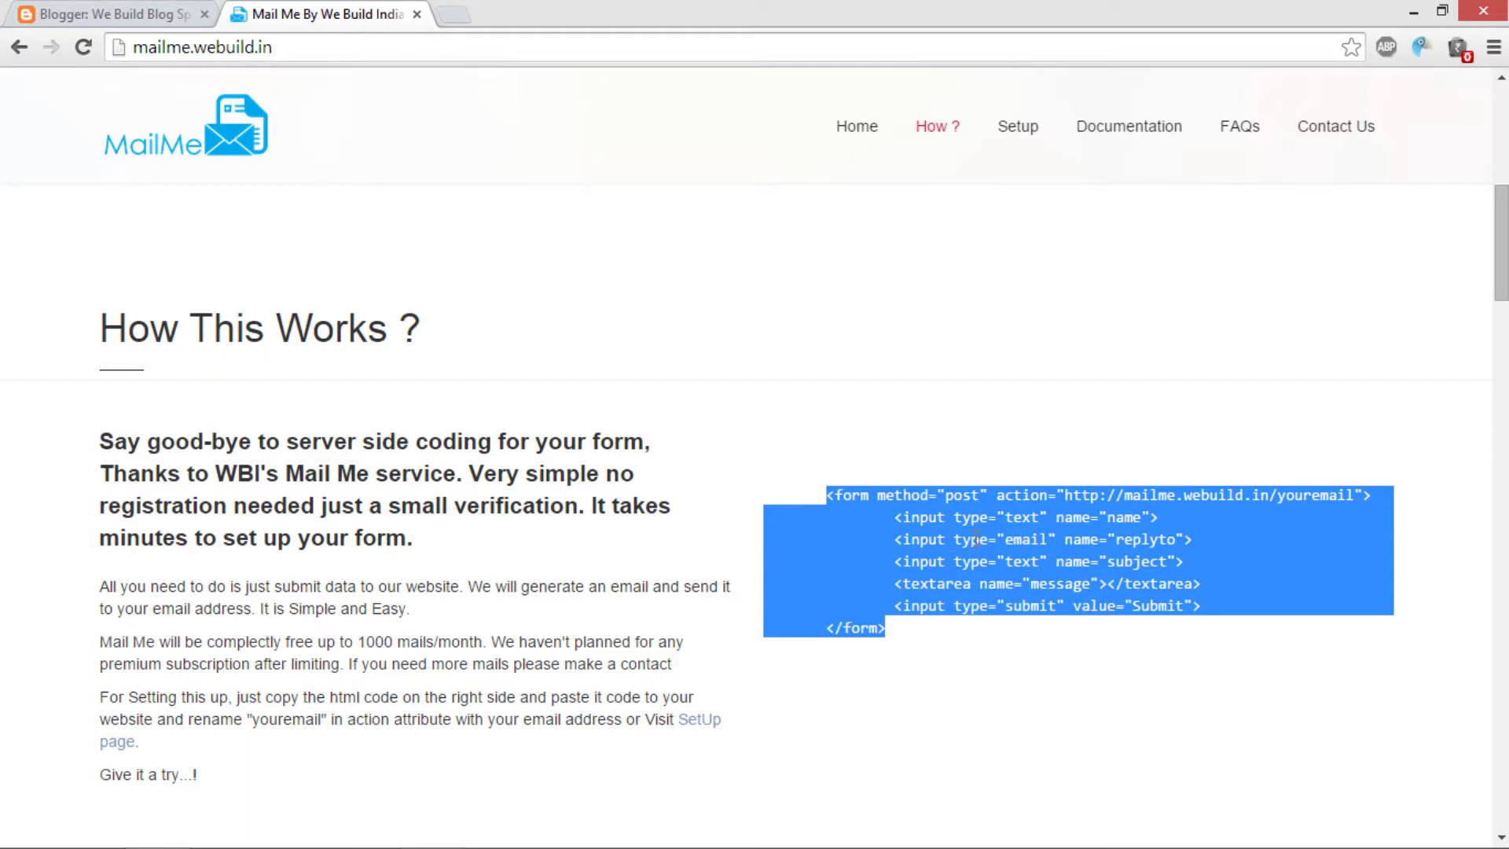
pyautogui.click(1160, 517)
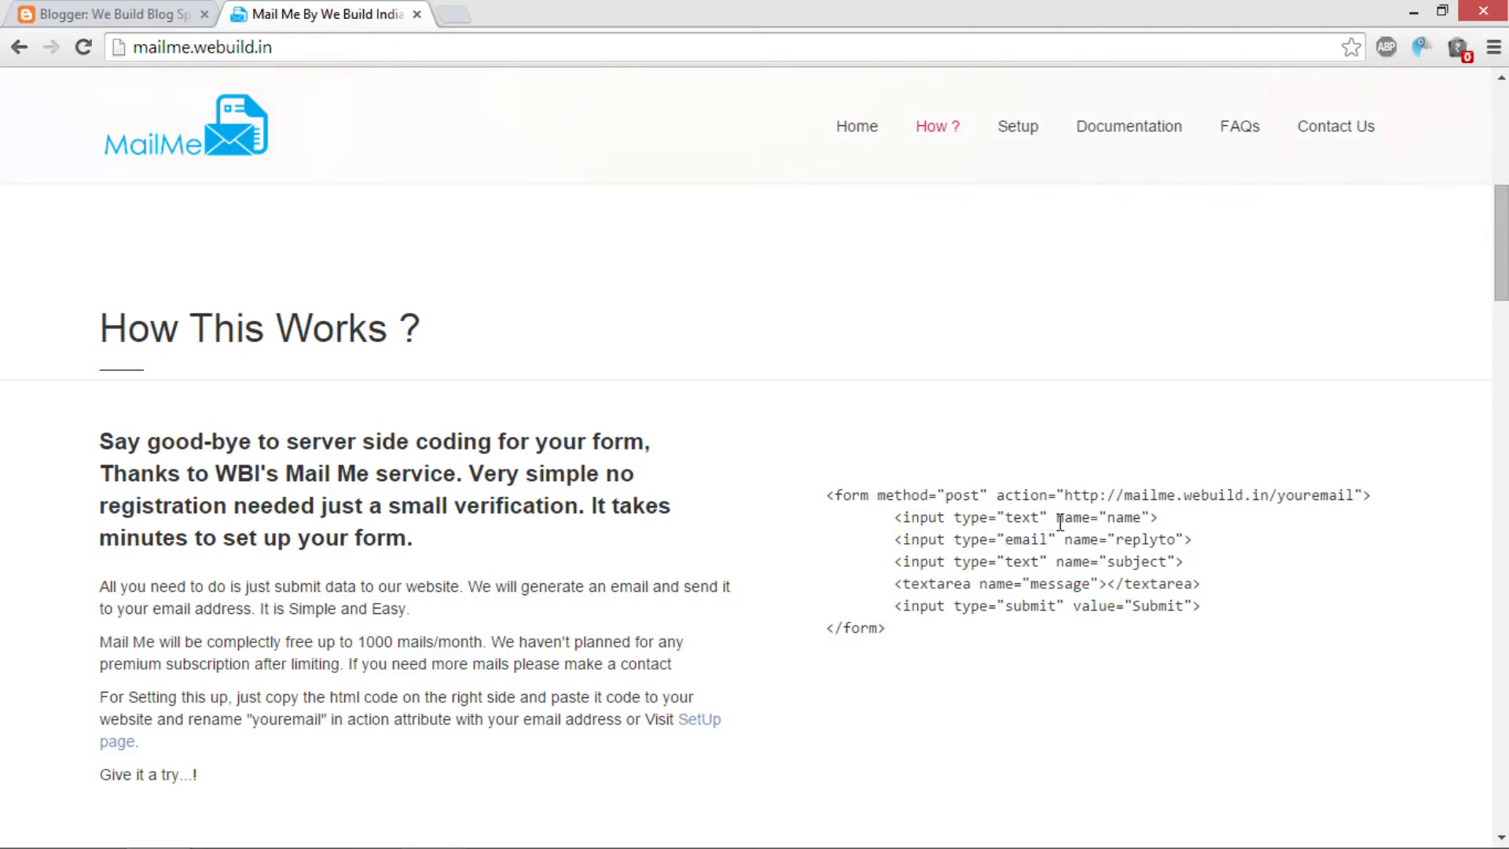
pyautogui.moveTo(1059, 520); pyautogui.dragTo(1150, 522)
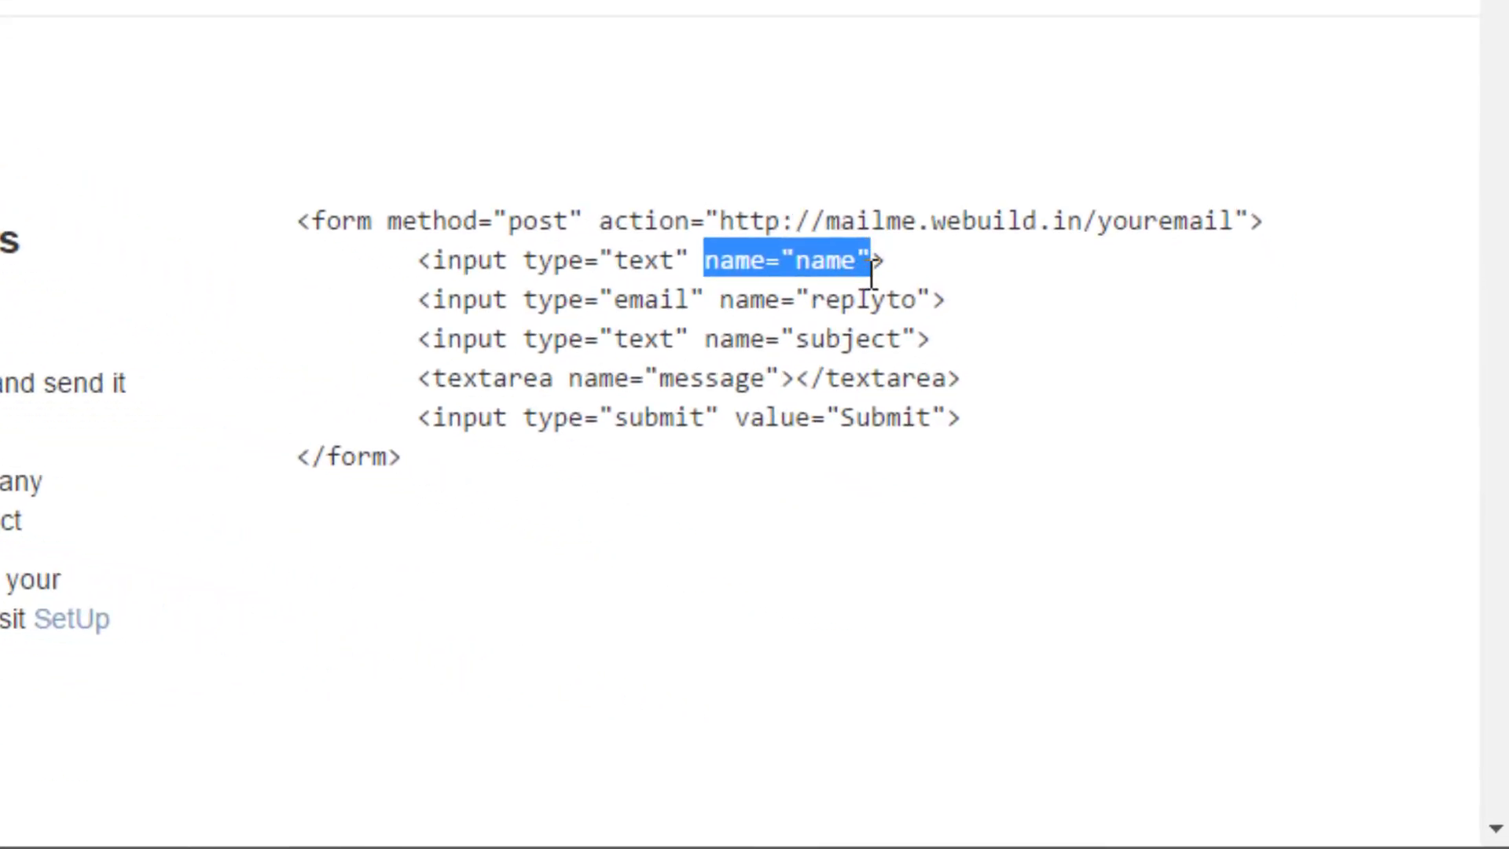
pyautogui.click(751, 288)
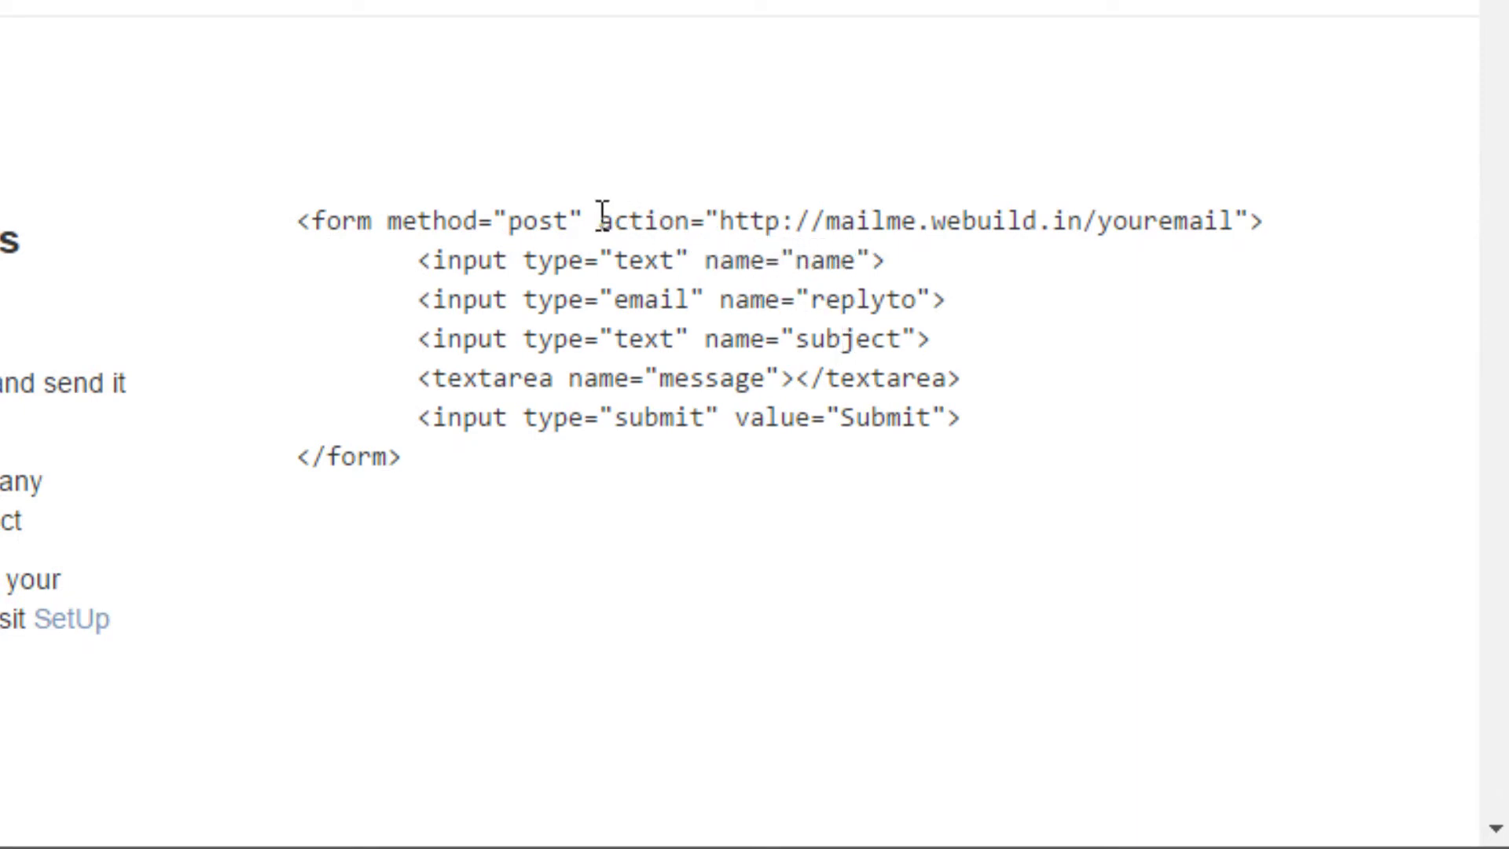
# Step: Highlight the form's action URL, then scroll down to the Set Things Up steps
pyautogui.moveTo(602, 214); pyautogui.dragTo(979, 212)
pyautogui.click(806, 225)
pyautogui.moveTo(723, 227); pyautogui.dragTo(816, 230)
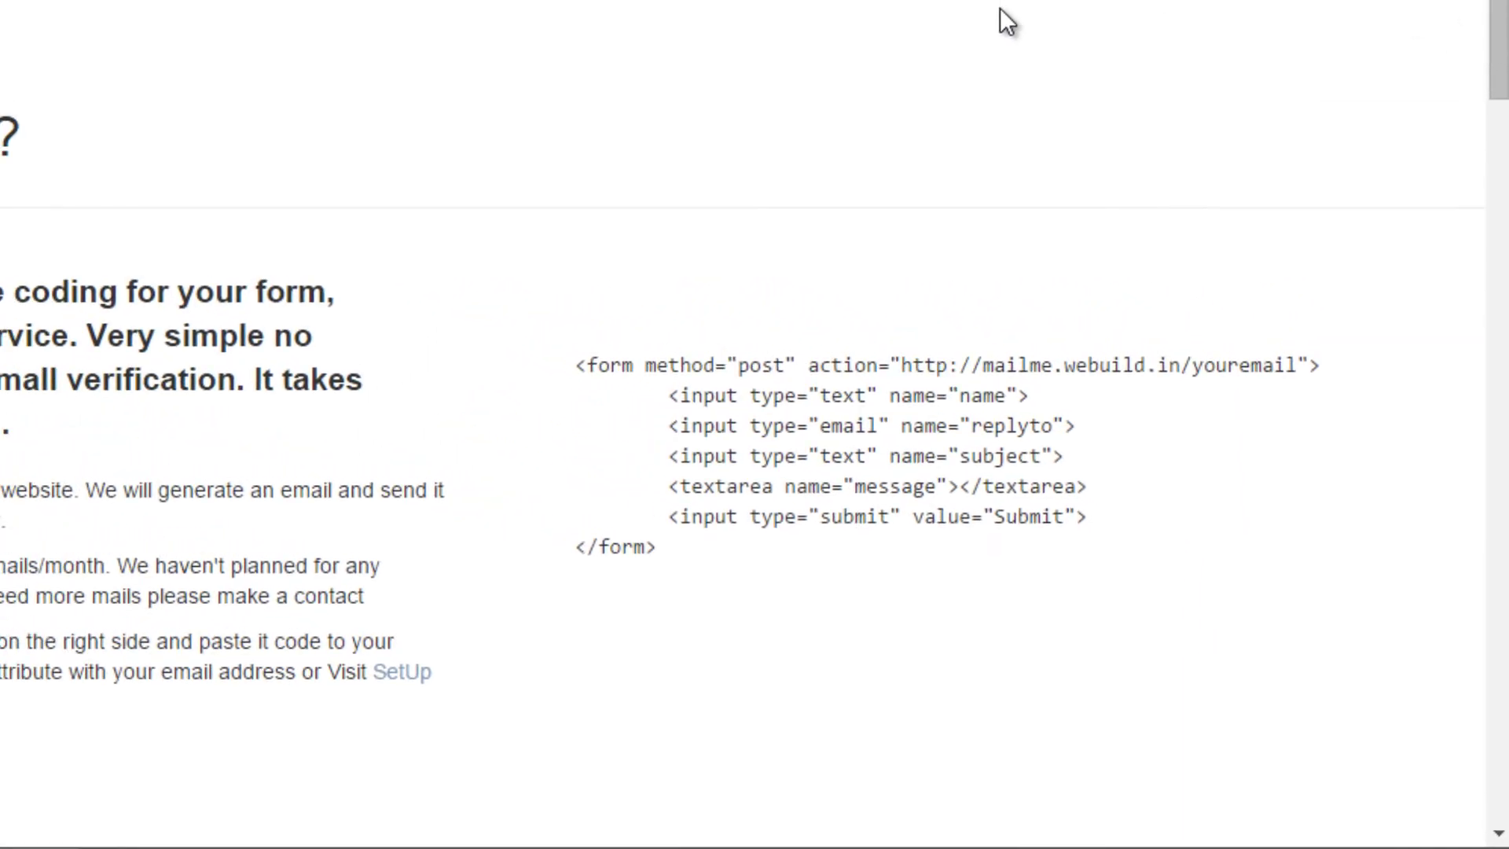
pyautogui.scroll(-6, 912, 290)
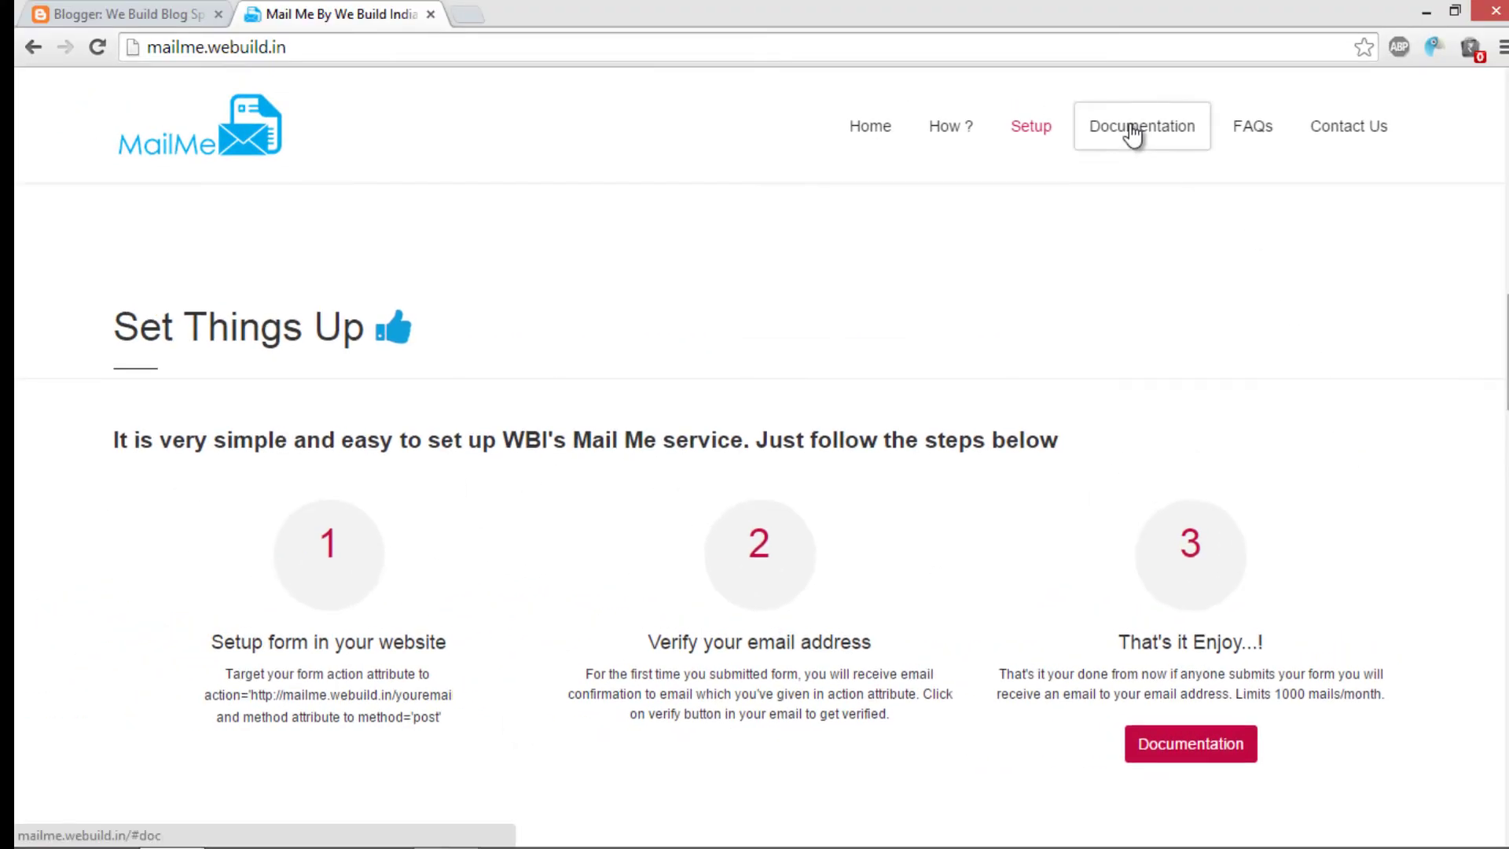
# Step: Read through the Documentation field and redirect notes, then return to How This Works
pyautogui.click(1132, 132)
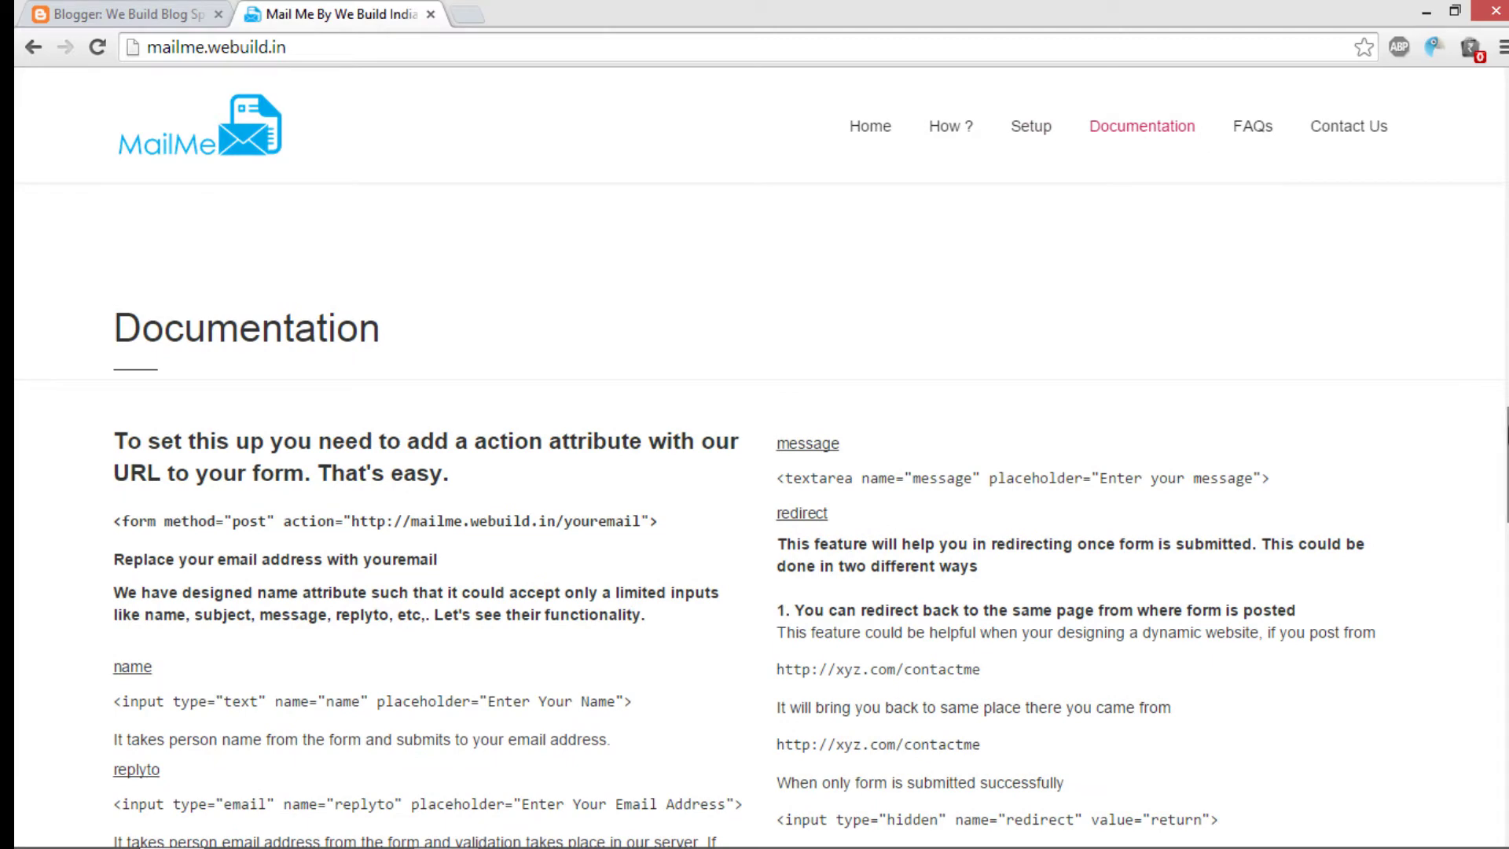
pyautogui.scroll(-2, 1132, 410)
pyautogui.scroll(1, 797, 514)
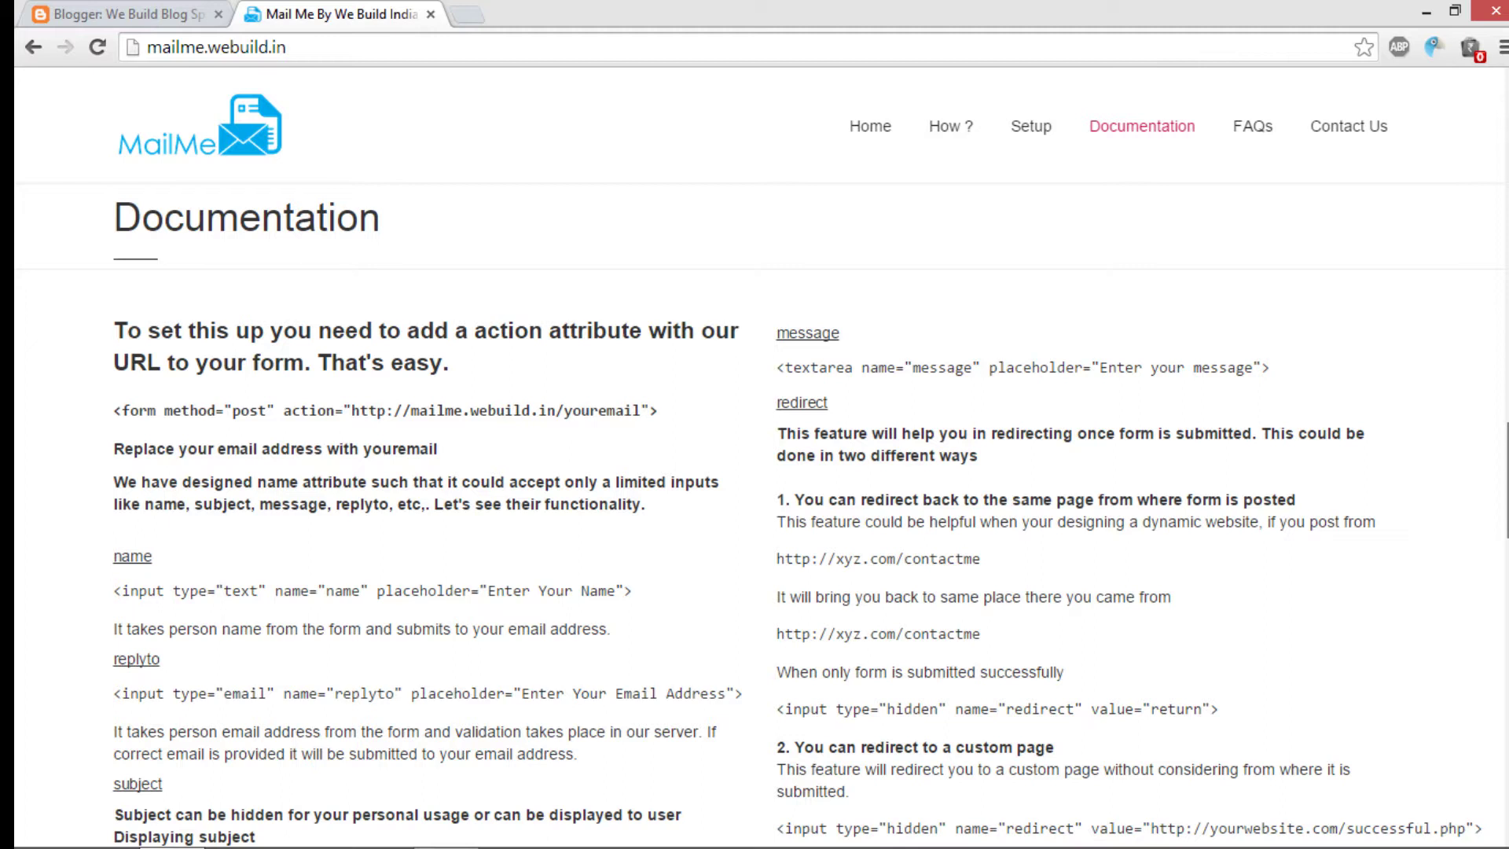
pyautogui.scroll(-2, 797, 515)
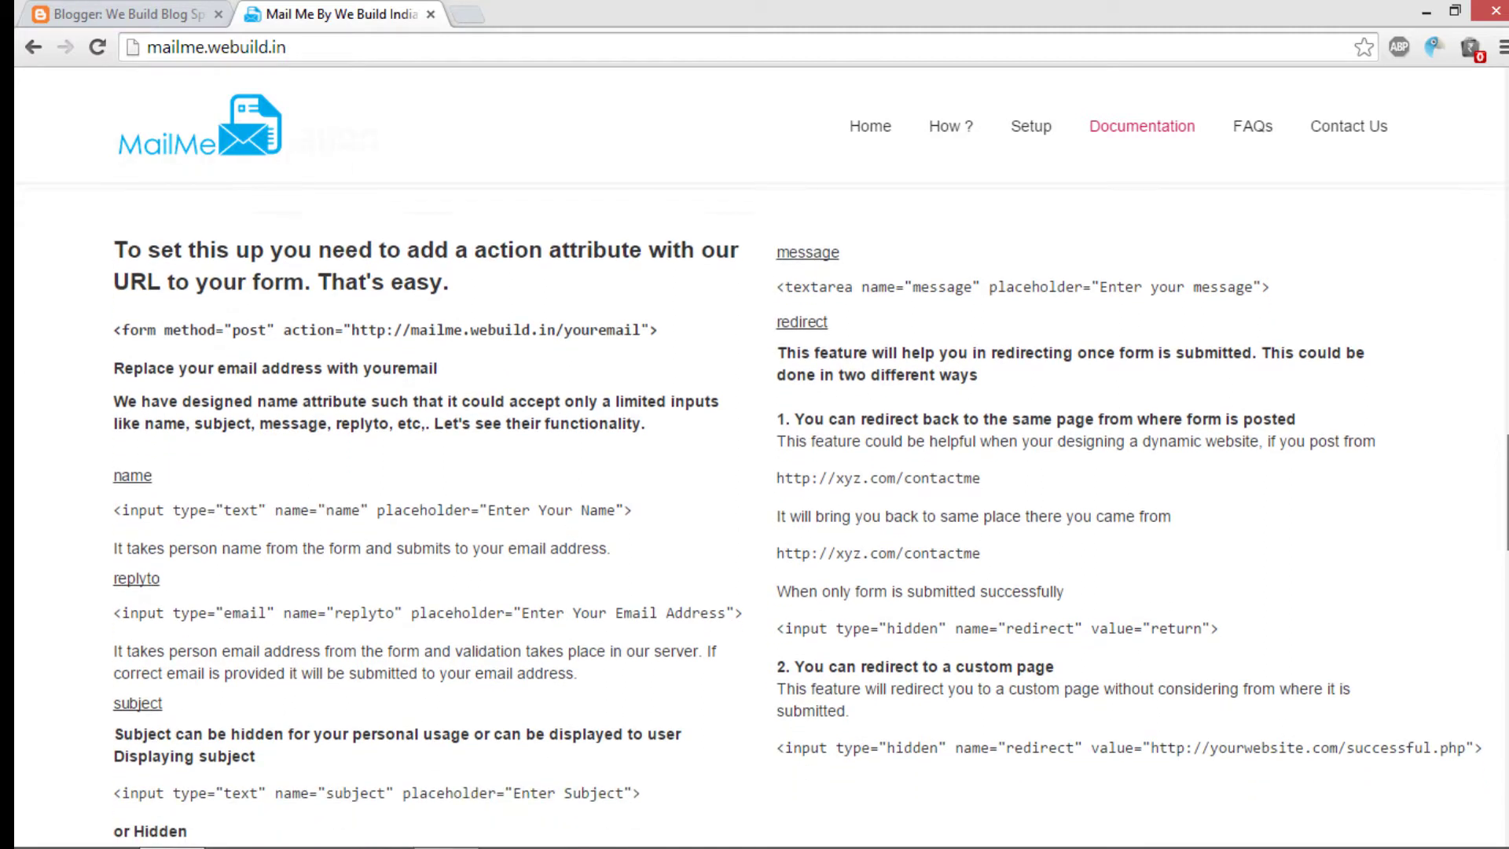
pyautogui.scroll(-1, 797, 515)
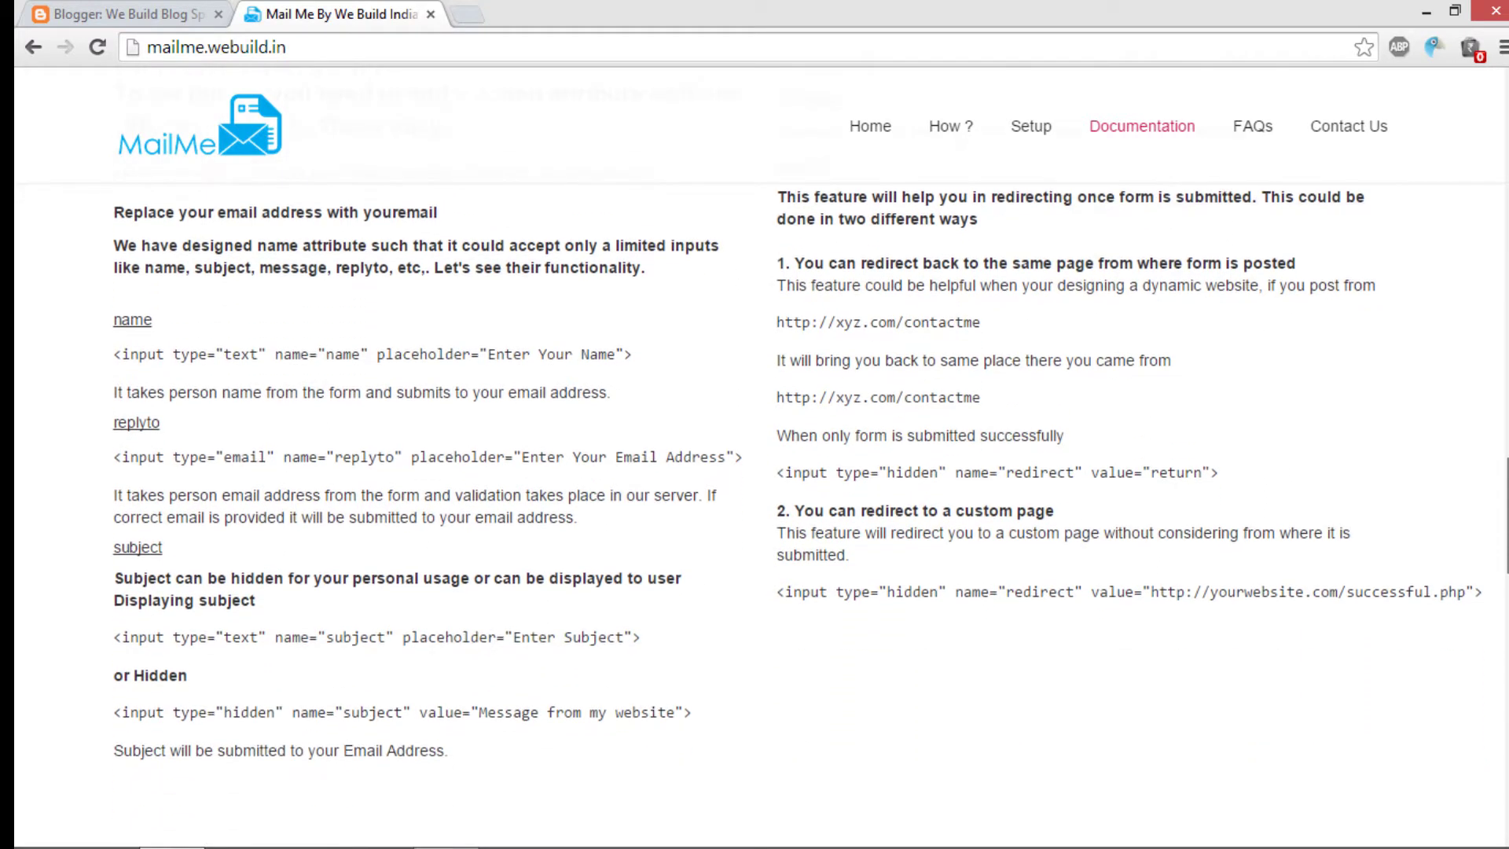
pyautogui.scroll(4, 797, 515)
pyautogui.scroll(-1, 797, 515)
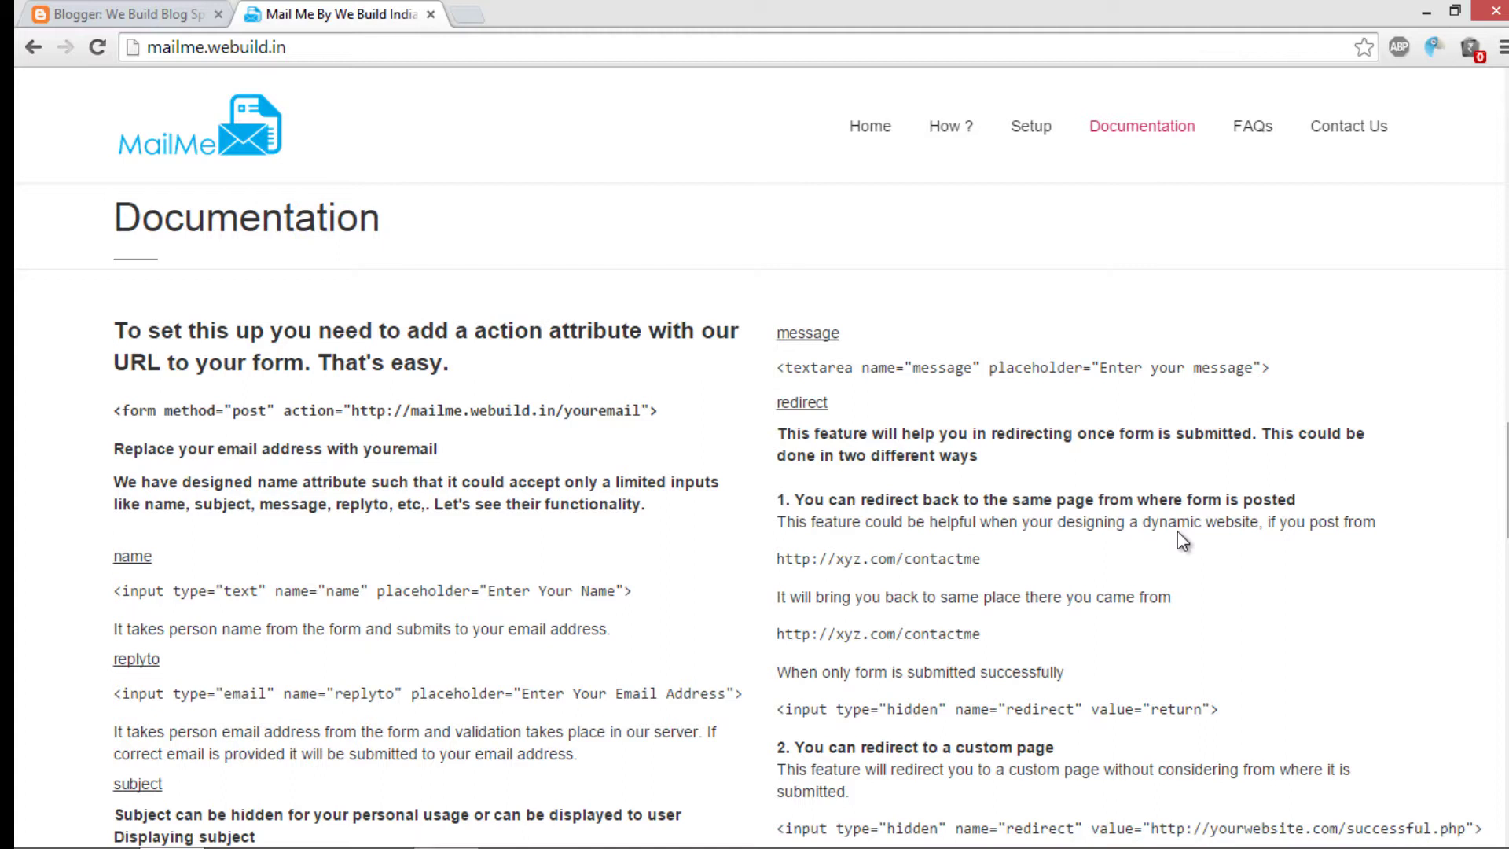
pyautogui.scroll(-4, 1498, 531)
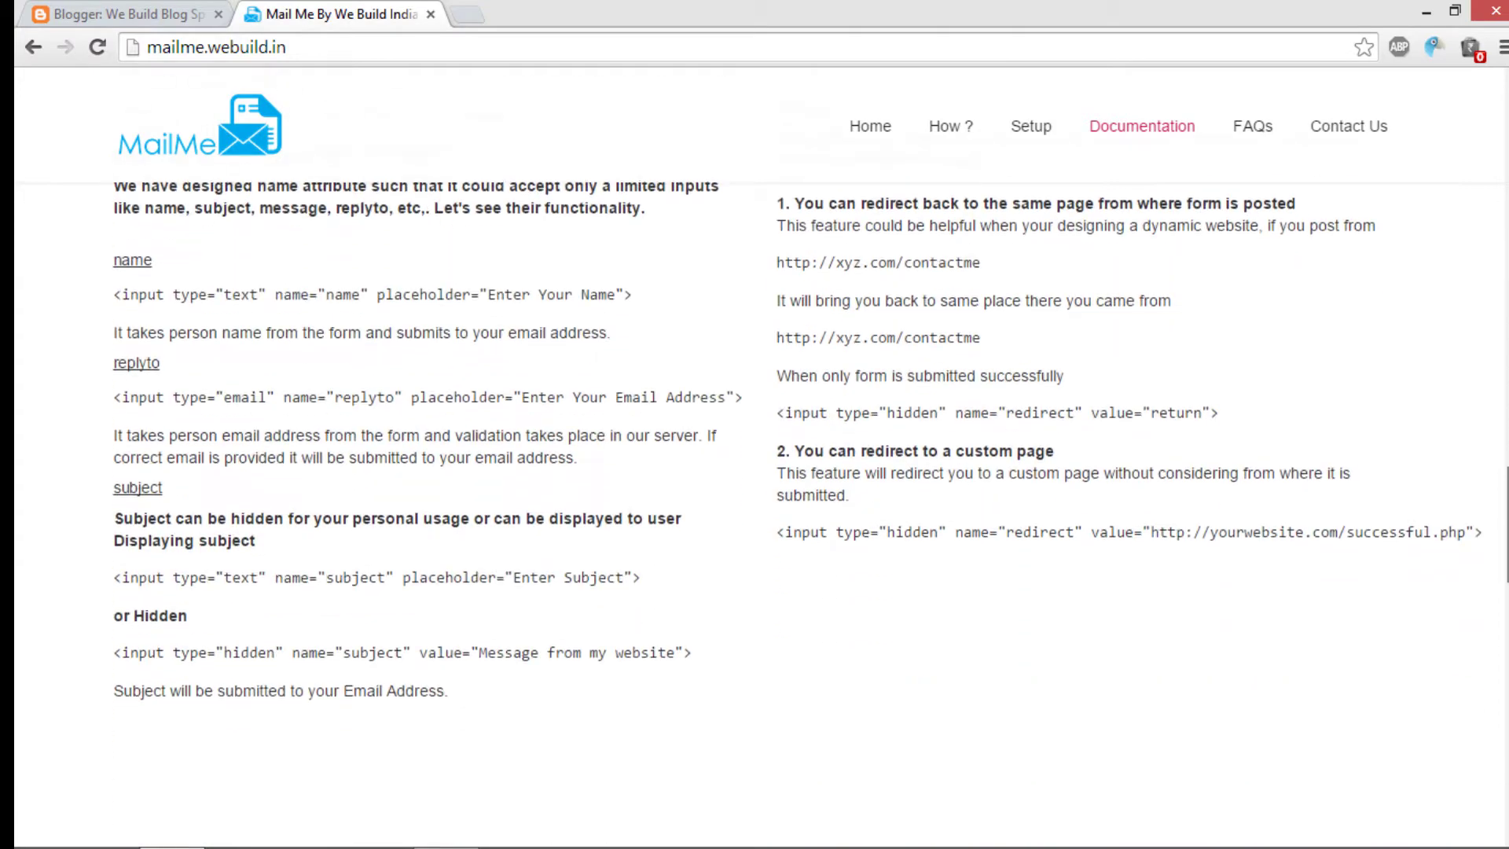
pyautogui.scroll(-8, 754, 471)
pyautogui.scroll(15, 755, 472)
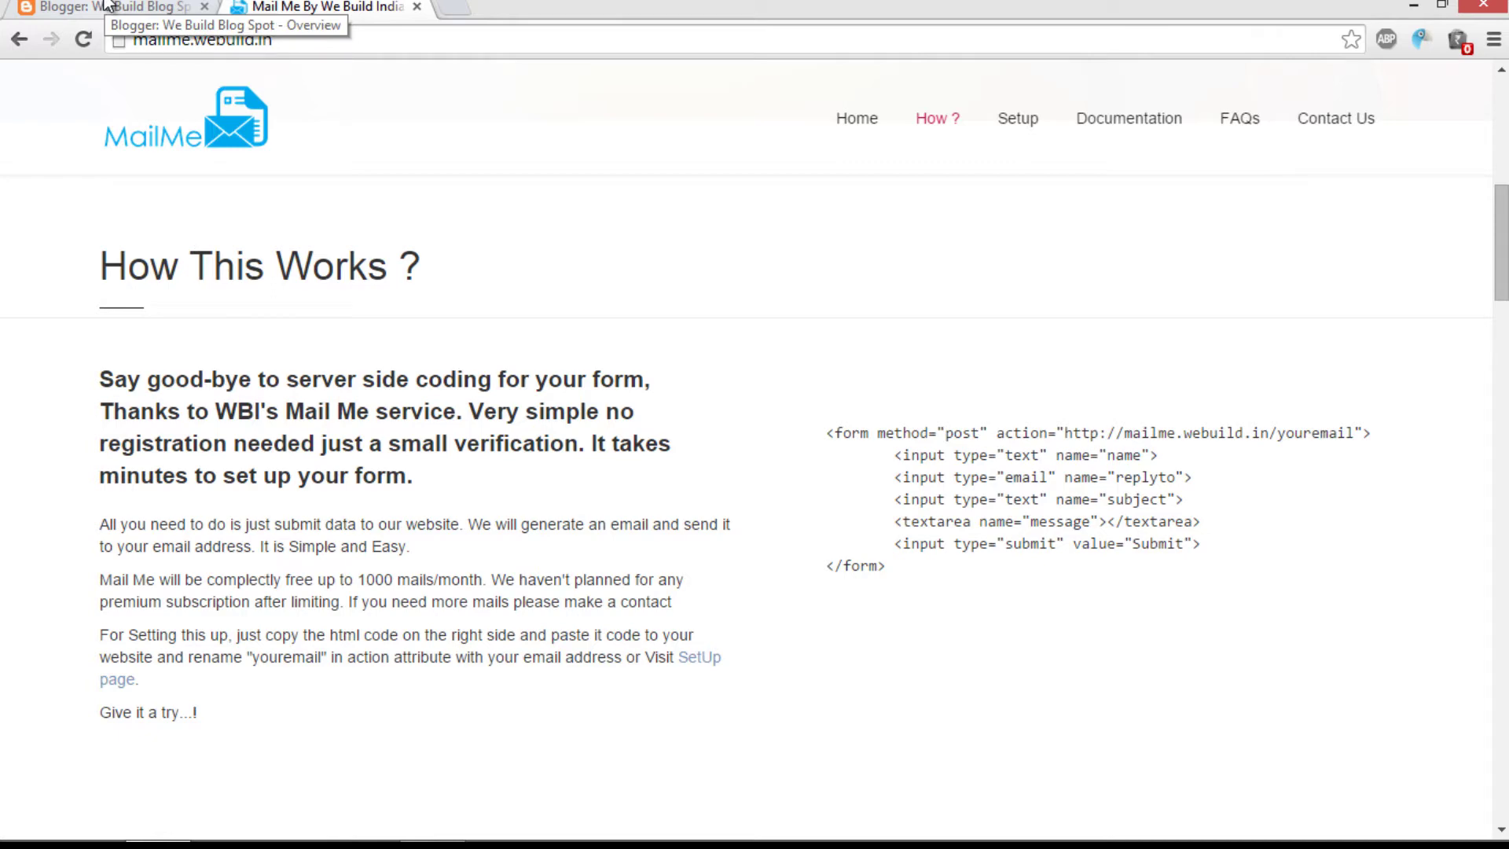
# Step: Go to the blog's Pages list in Blogger and start a new page
pyautogui.click(109, 6)
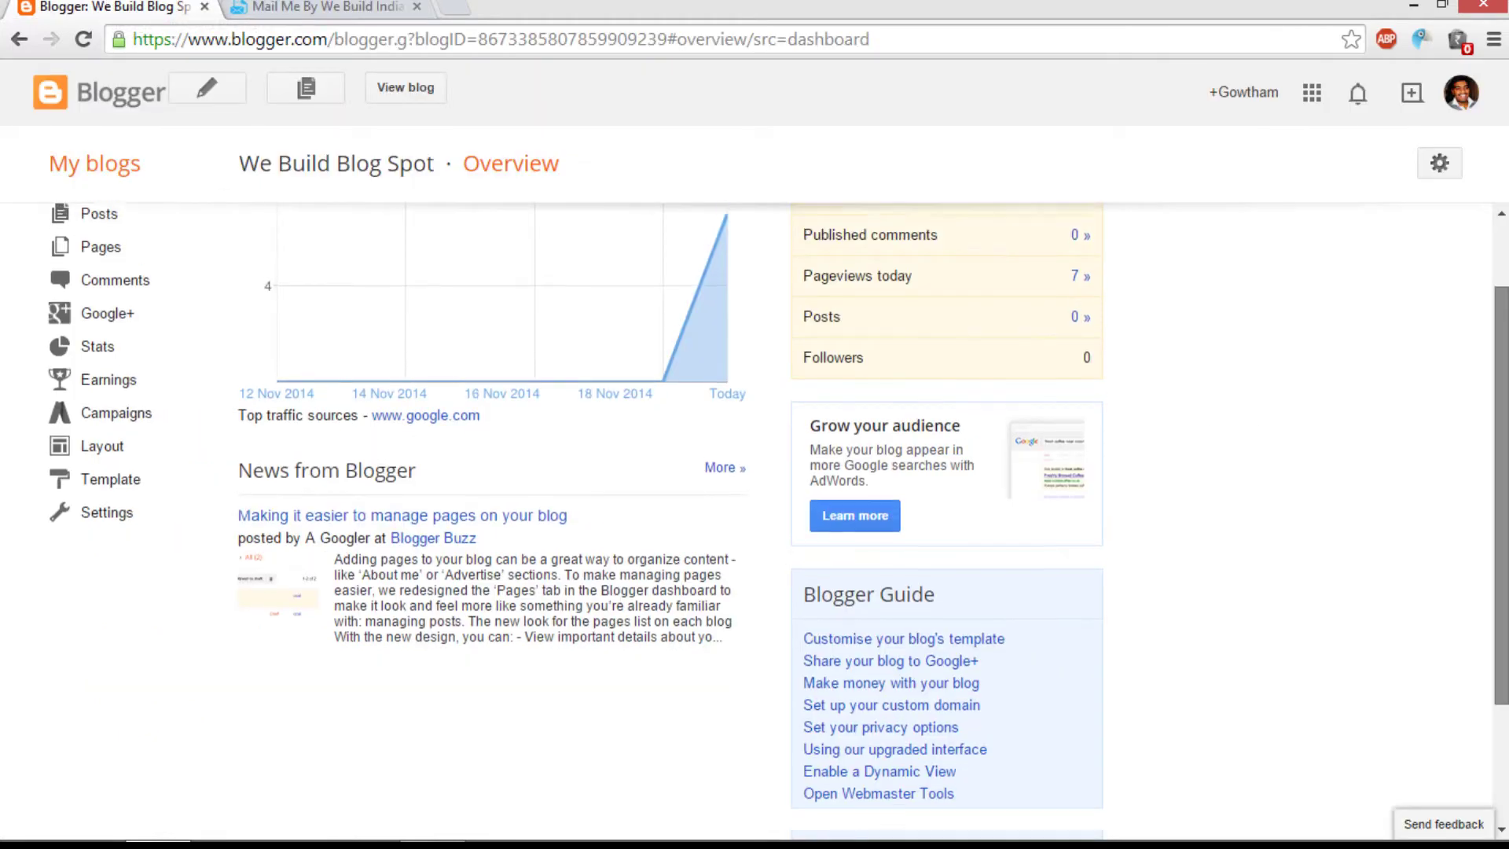
pyautogui.scroll(2, 778, 516)
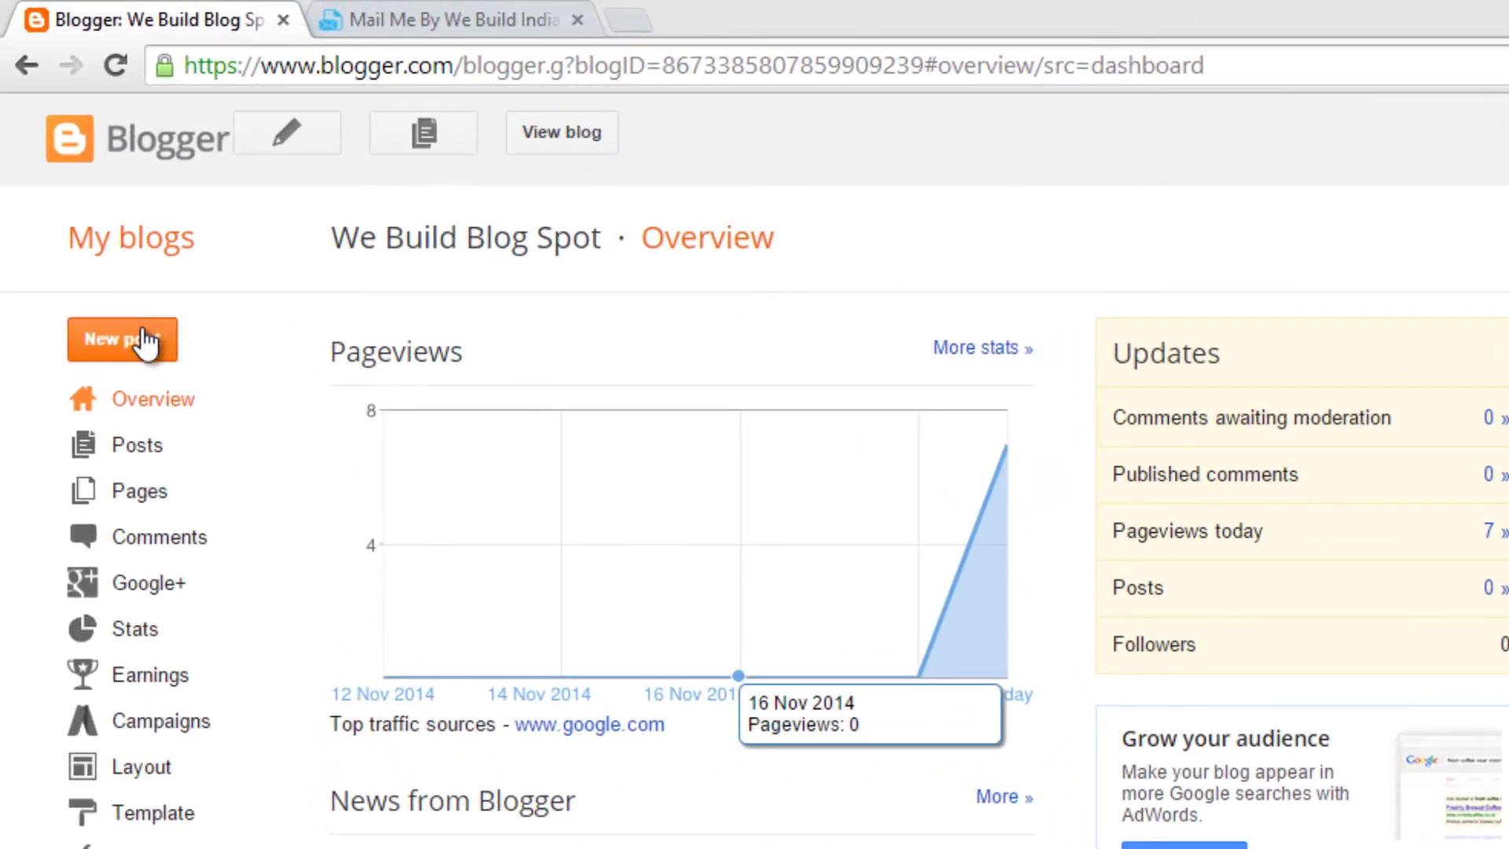
pyautogui.click(139, 503)
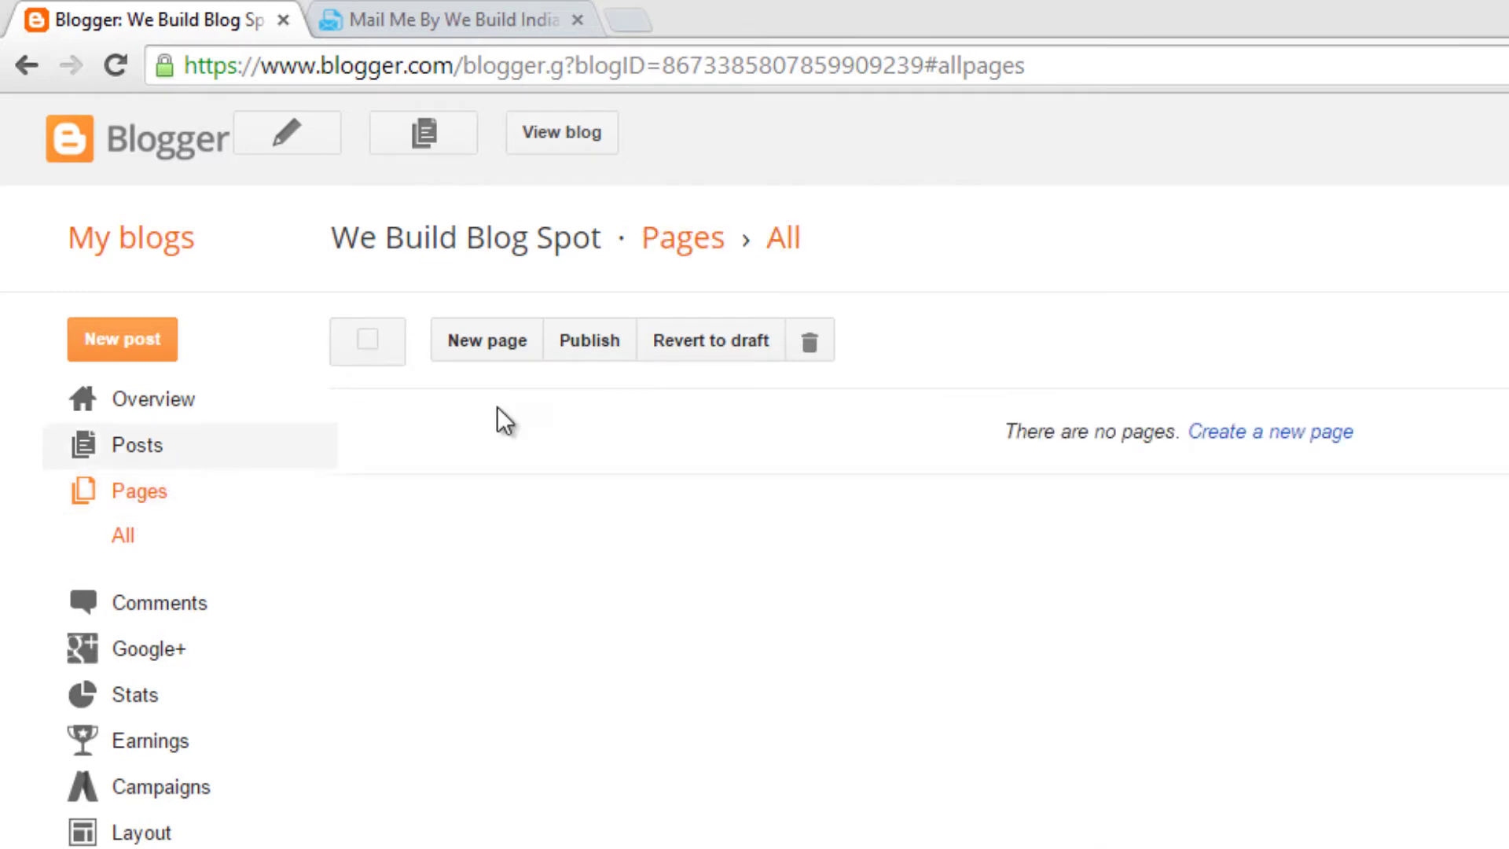
pyautogui.click(1290, 438)
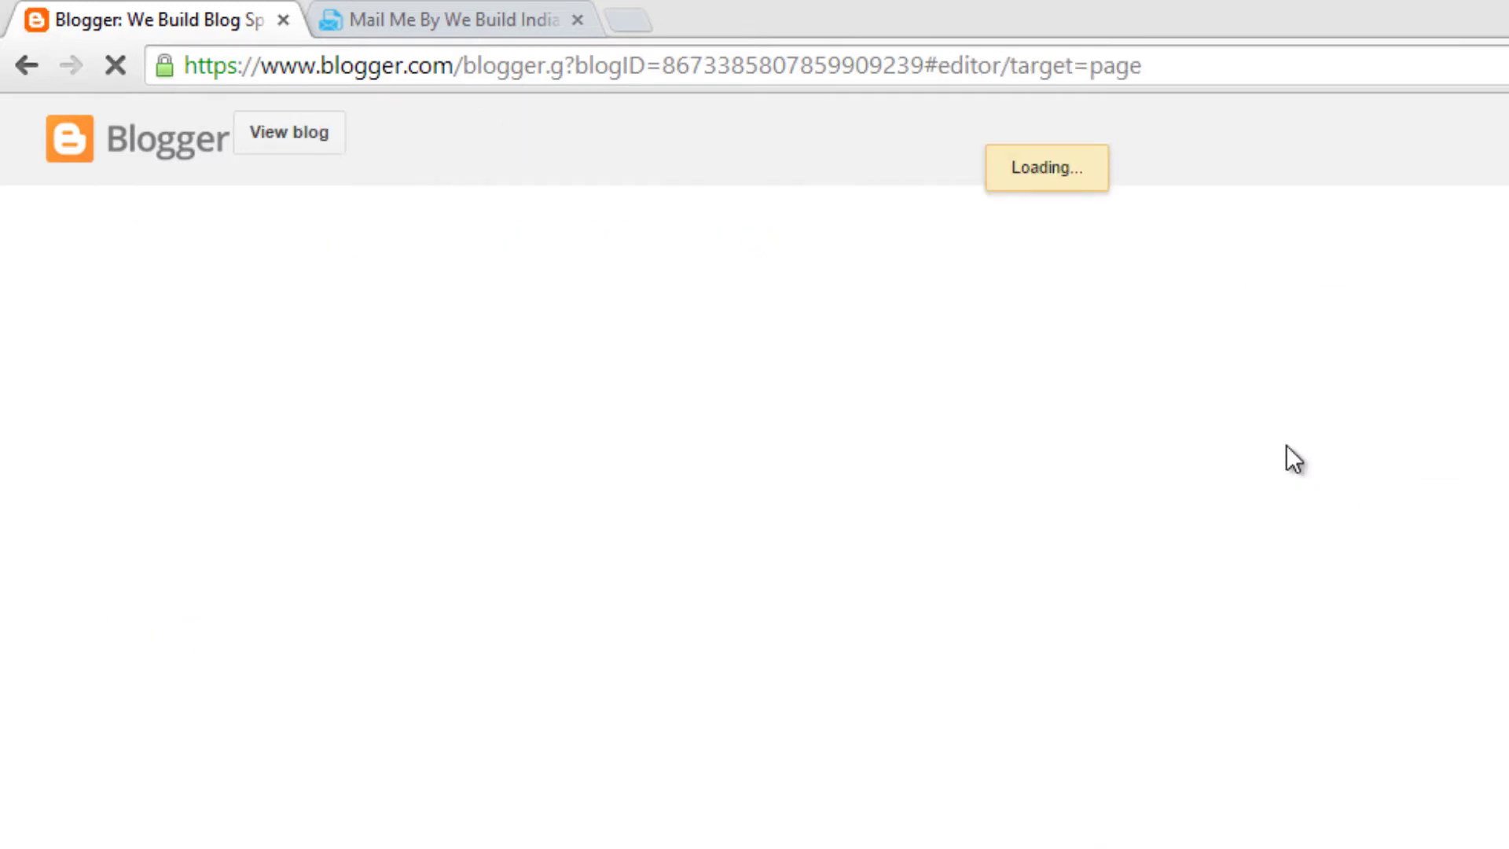
# Step: Title the new page 'Contact'
pyautogui.click(642, 212)
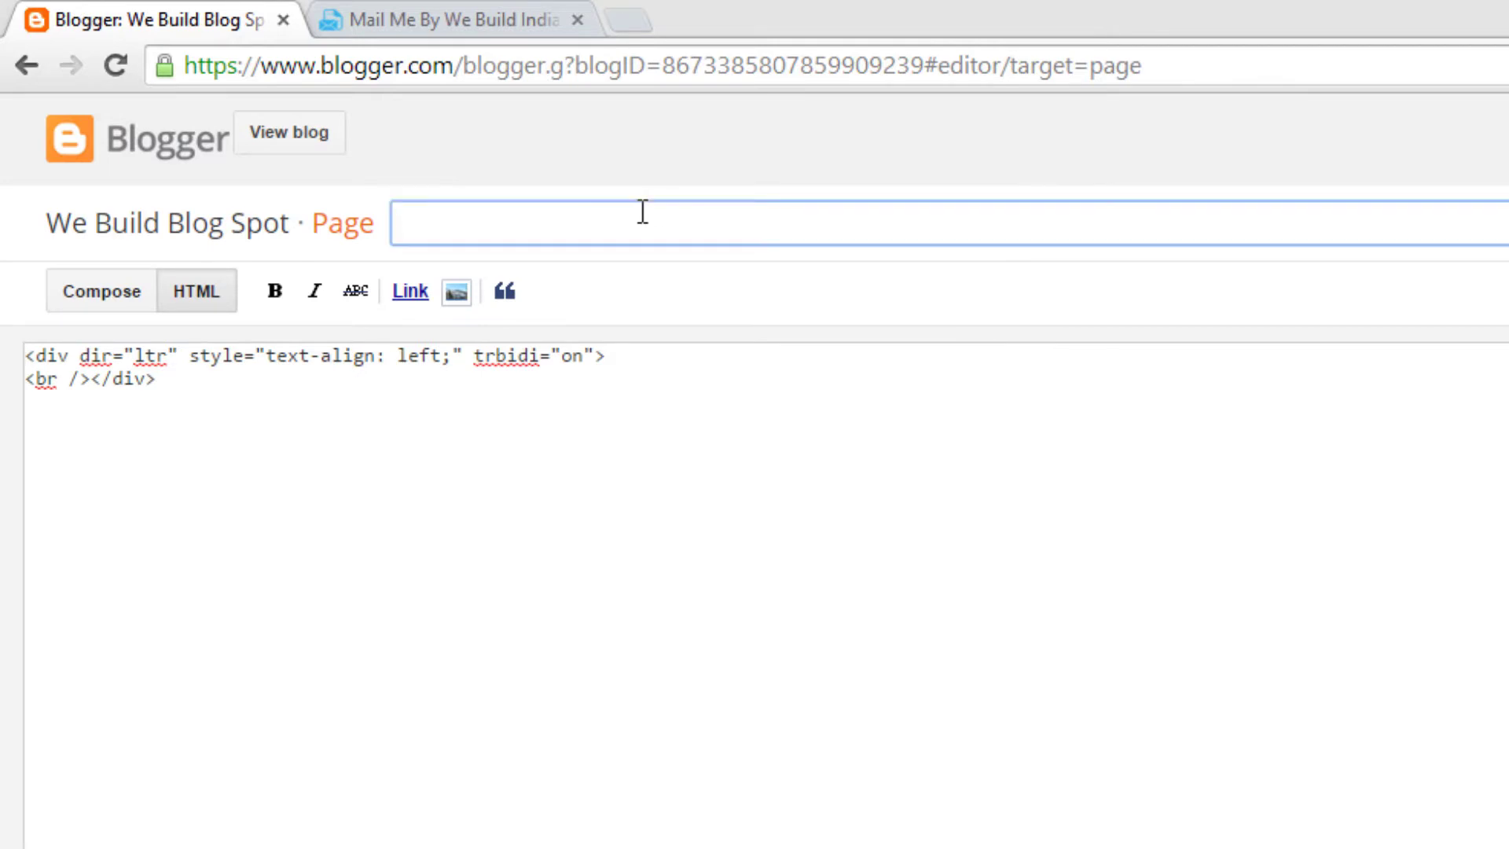
pyautogui.write('CON')
pyautogui.press('BackSpace')
pyautogui.press('BackSpace')
pyautogui.press('BackSpace')
pyautogui.write('Contace')
pyautogui.press('BackSpace')
pyautogui.write('t')
# Step: Clear the page's default HTML body and copy the MailMe sample form code
pyautogui.click(209, 444)
pyautogui.hotkey('ctrl', 'a')
pyautogui.press('BackSpace')
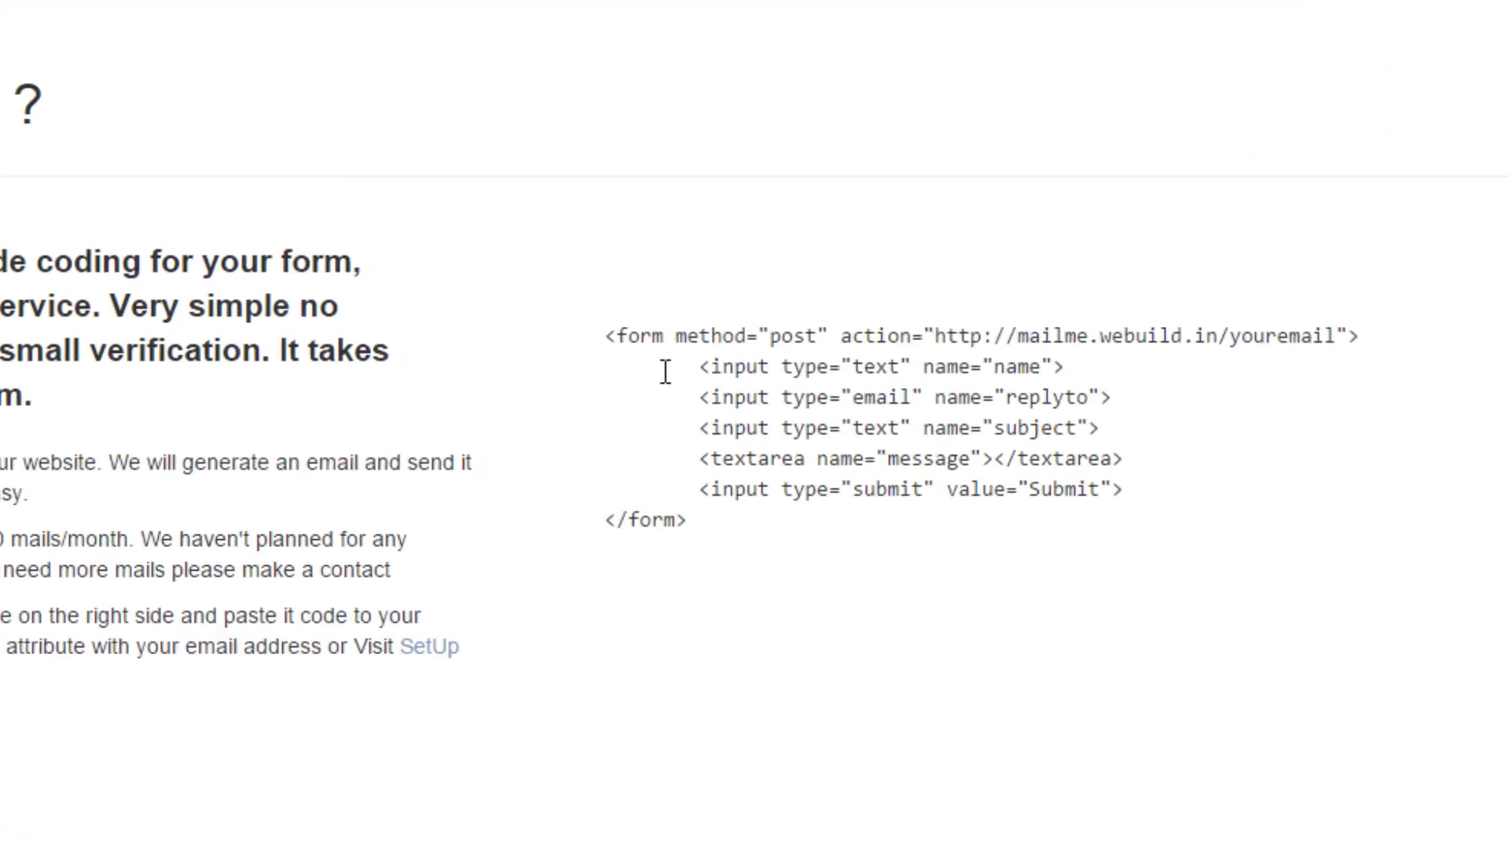
pyautogui.moveTo(603, 335); pyautogui.dragTo(745, 520)
pyautogui.hotkey('ctrl', 'c')
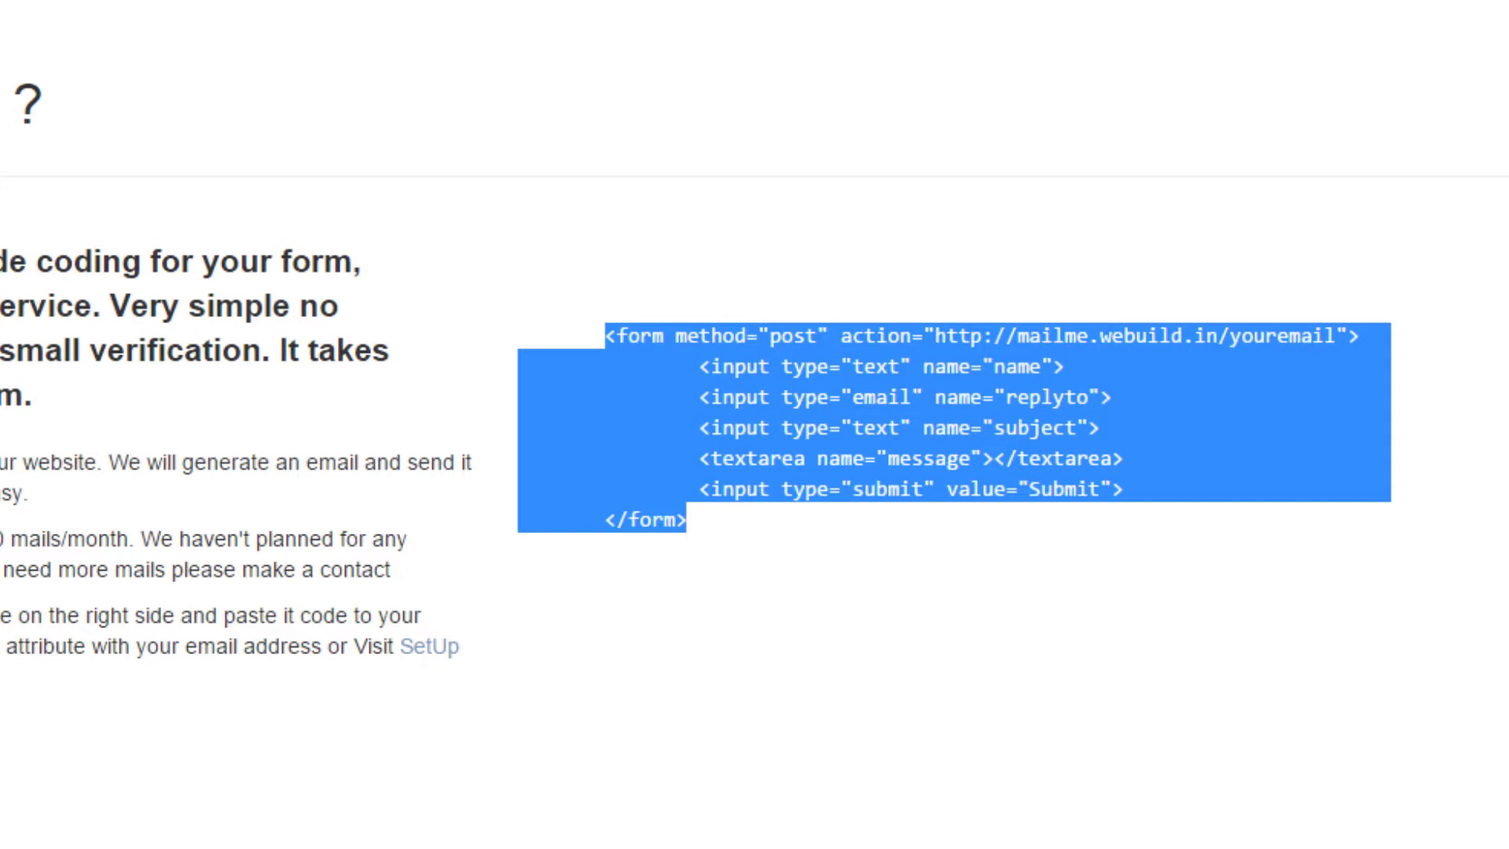
pyautogui.click(81, 14)
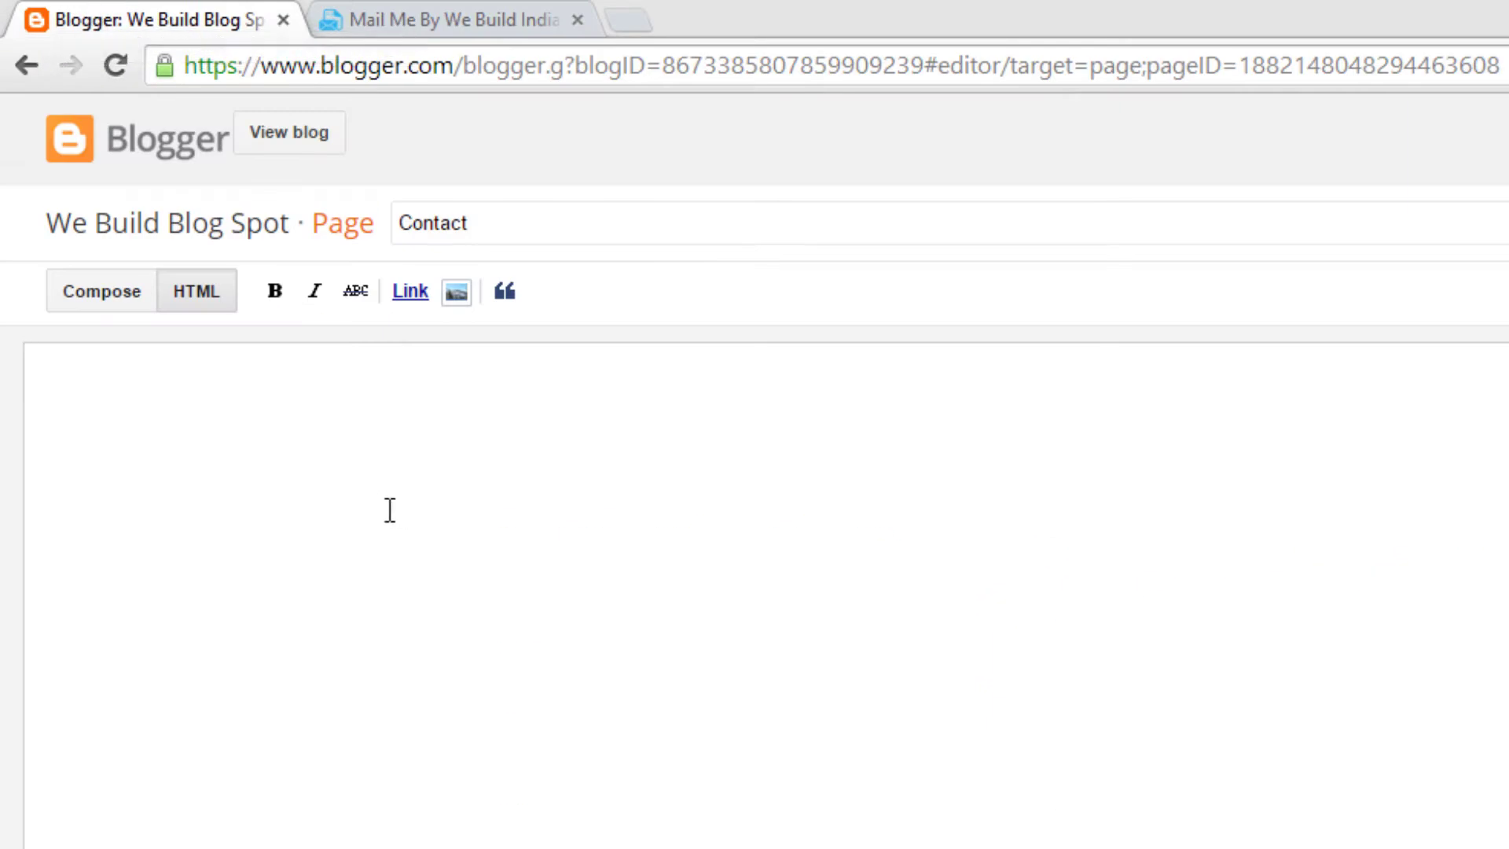
pyautogui.click(383, 503)
# Step: Paste the MailMe form code into the Contact page and return to HTML source view
pyautogui.hotkey('ctrl', 'v')
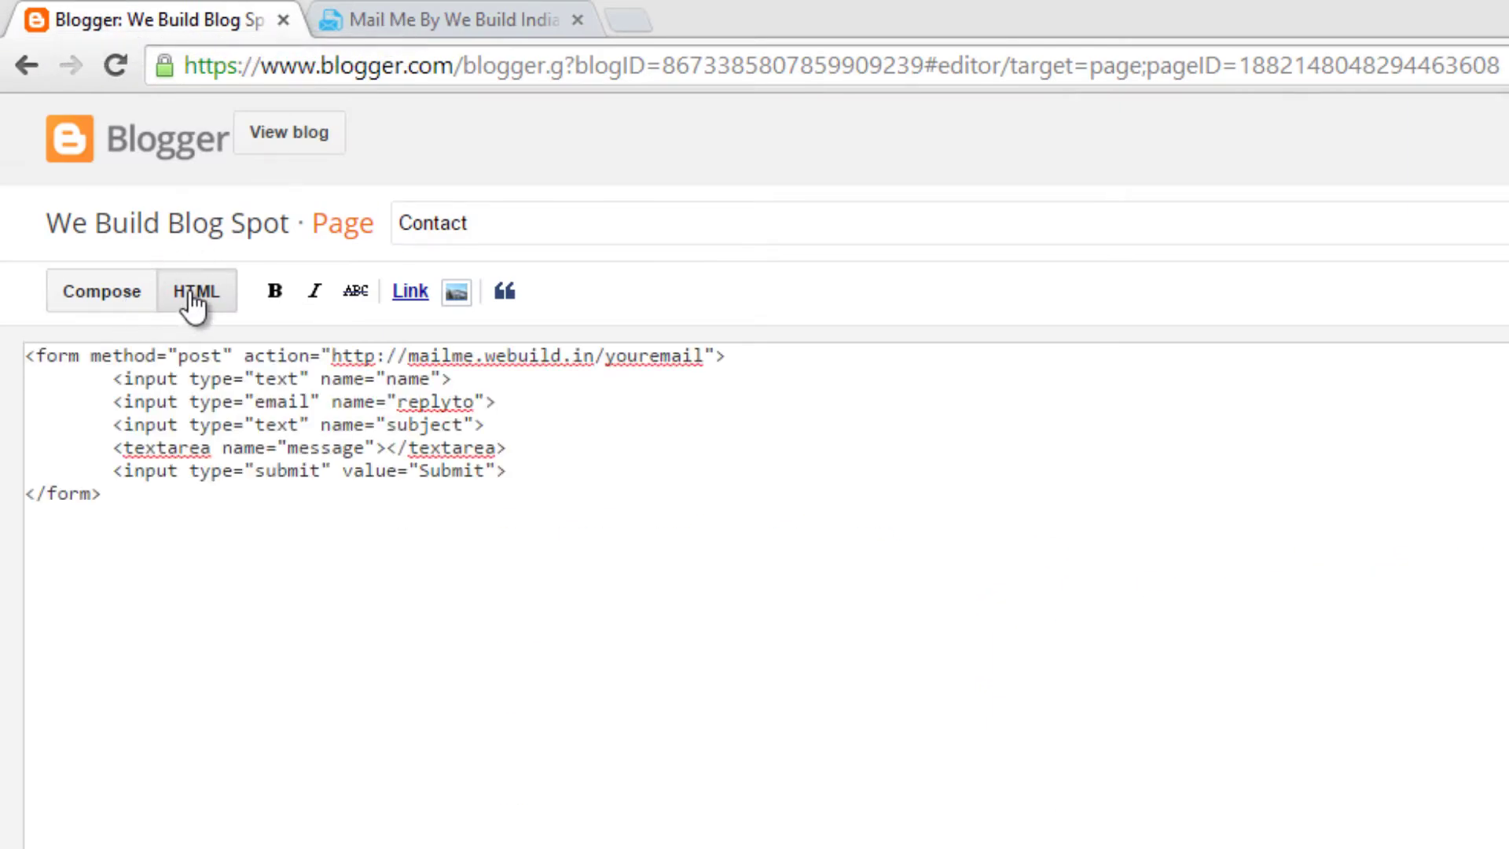
pyautogui.click(87, 305)
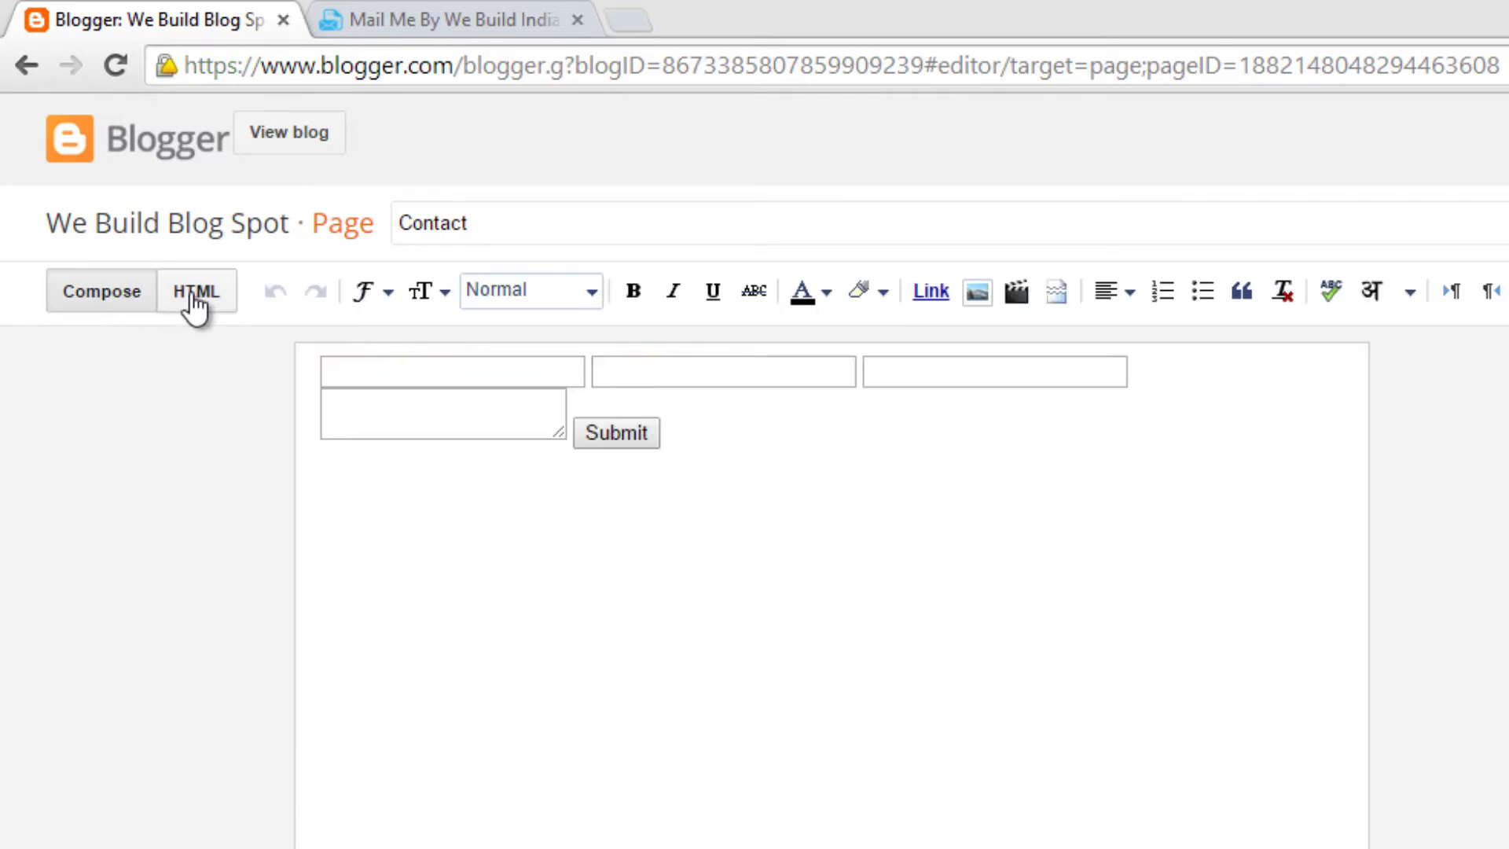
pyautogui.click(194, 298)
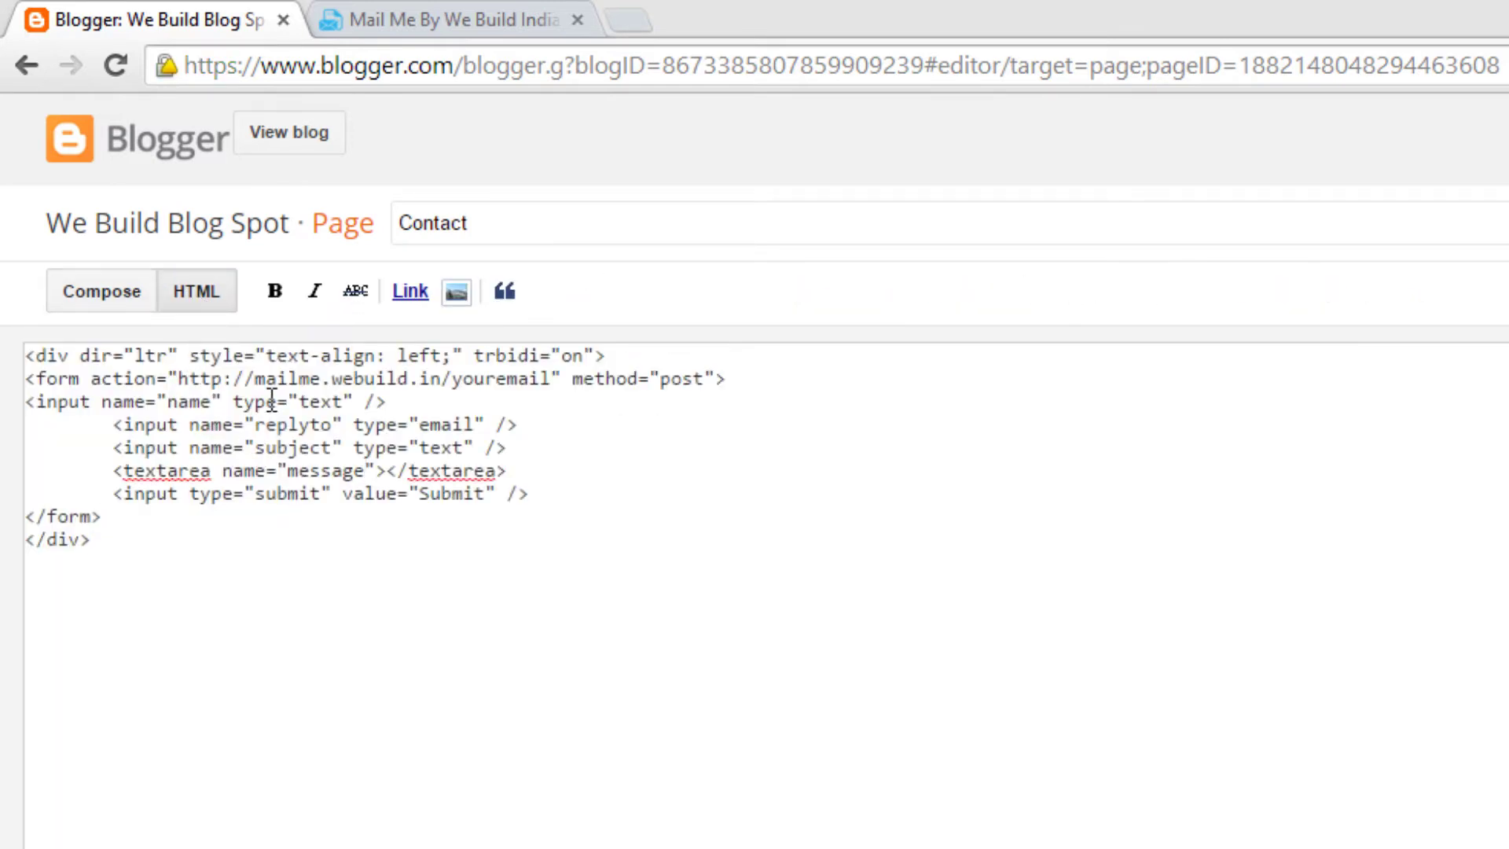
pyautogui.click(69, 305)
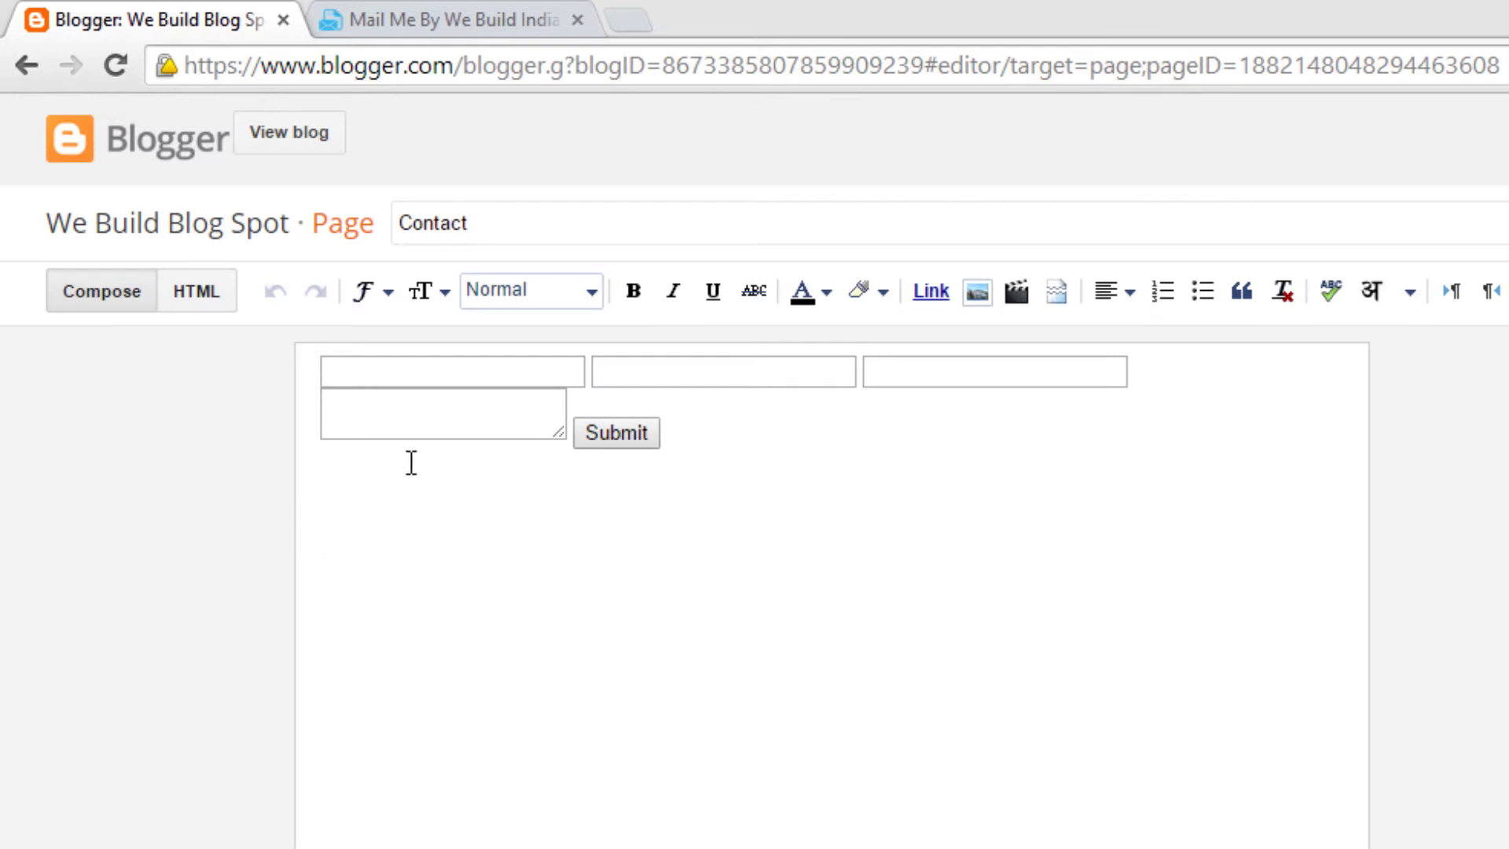
pyautogui.click(196, 297)
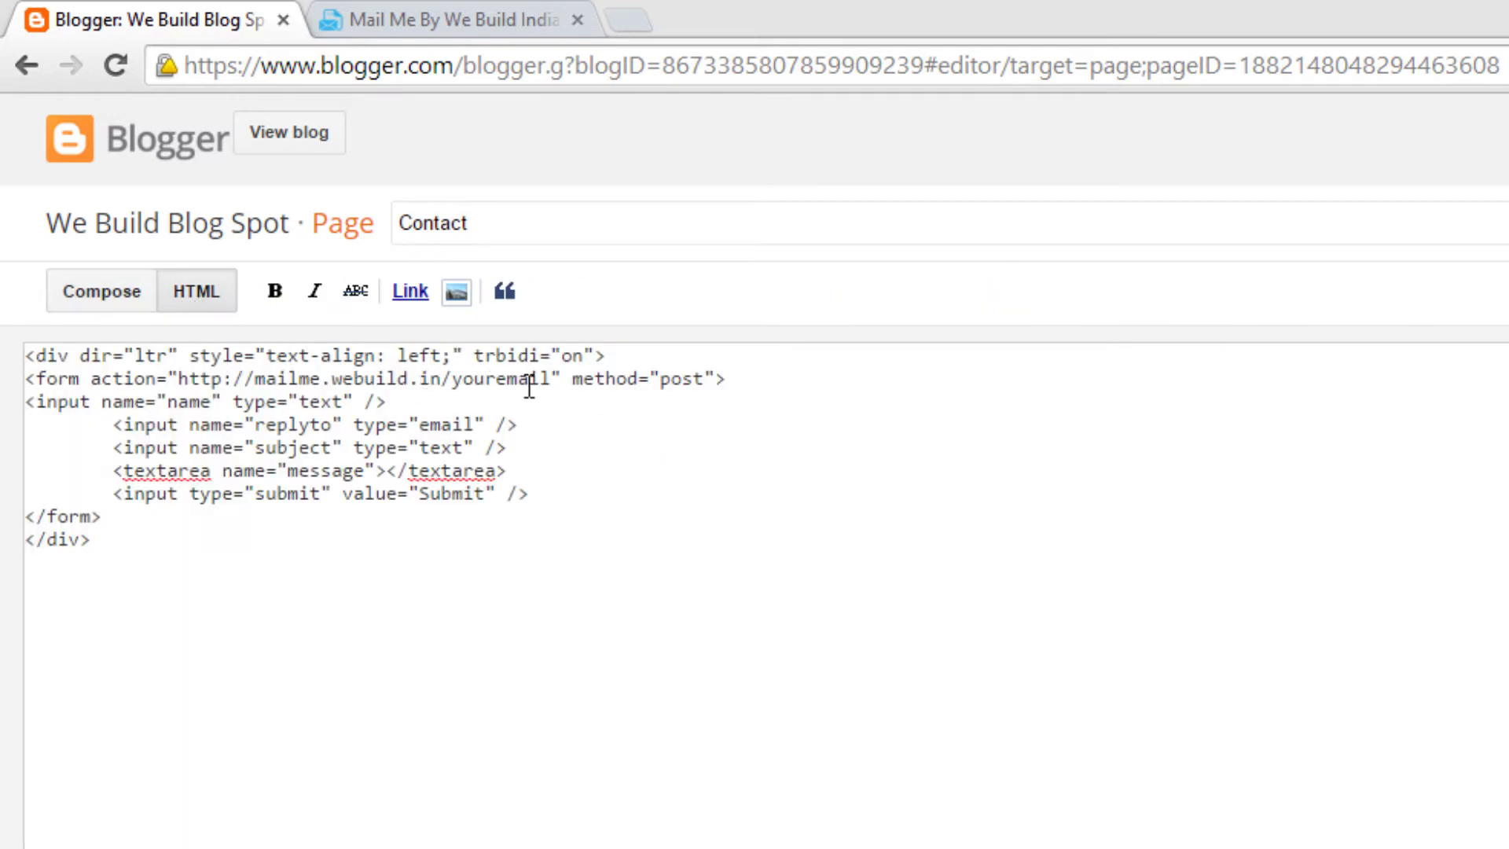
pyautogui.click(560, 401)
# Step: Replace youremail in the form action with the owner's address and add placeholder 'Enter Name'
pyautogui.moveTo(452, 380); pyautogui.dragTo(552, 380)
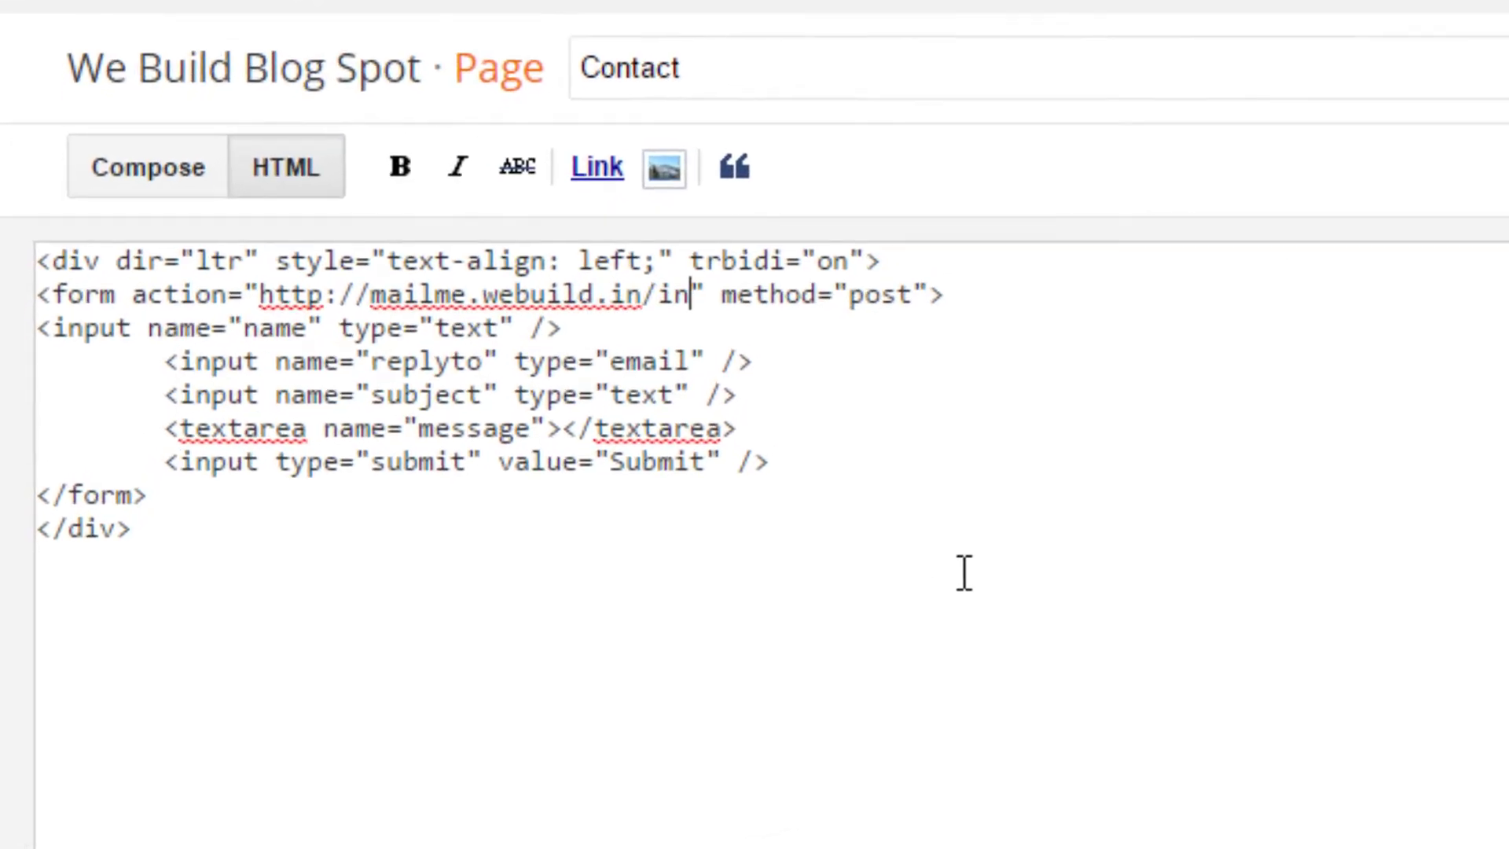
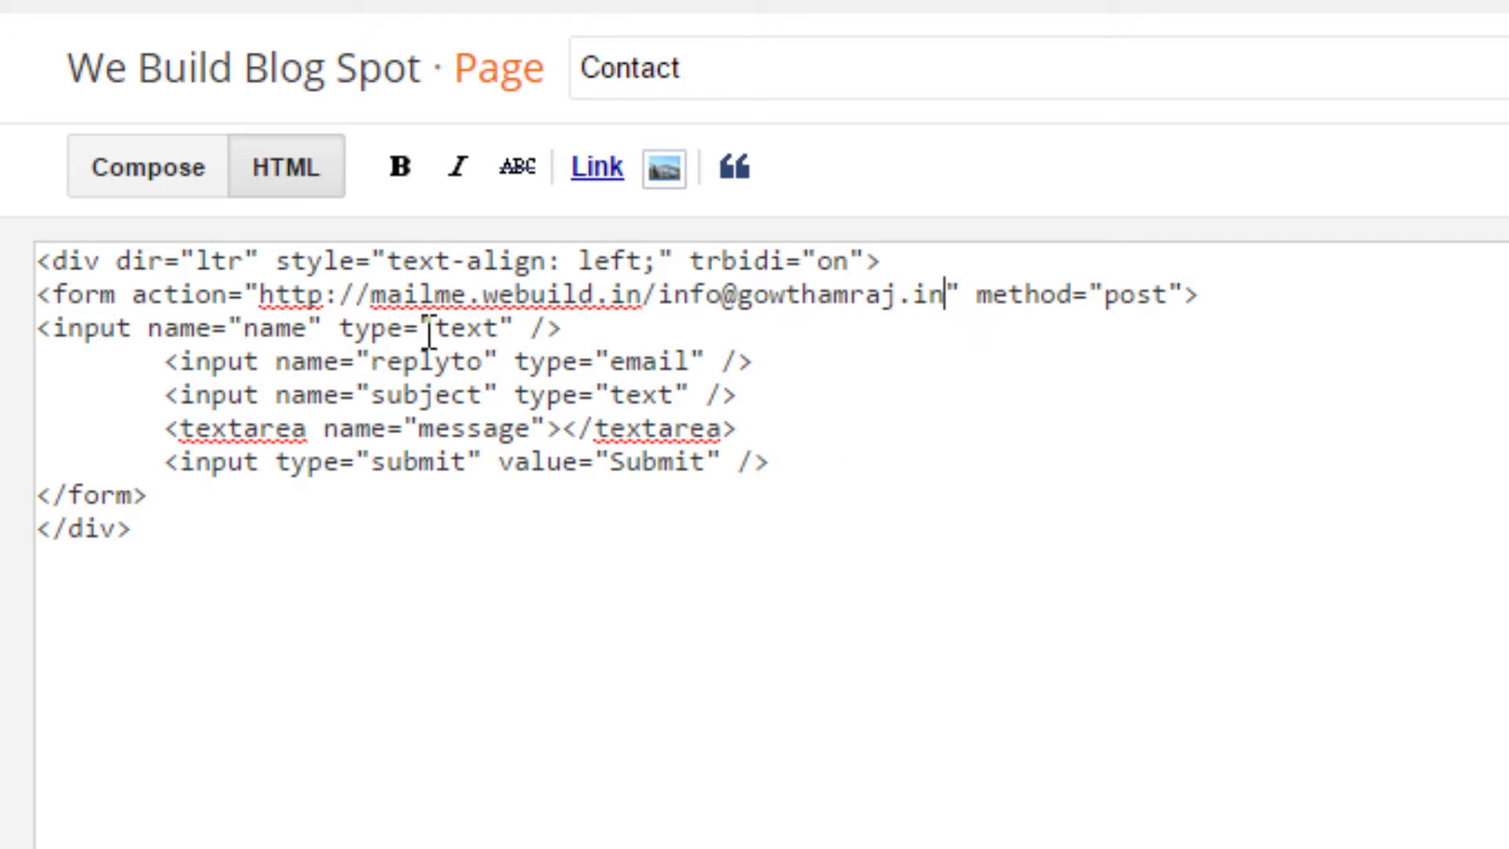
pyautogui.click(324, 331)
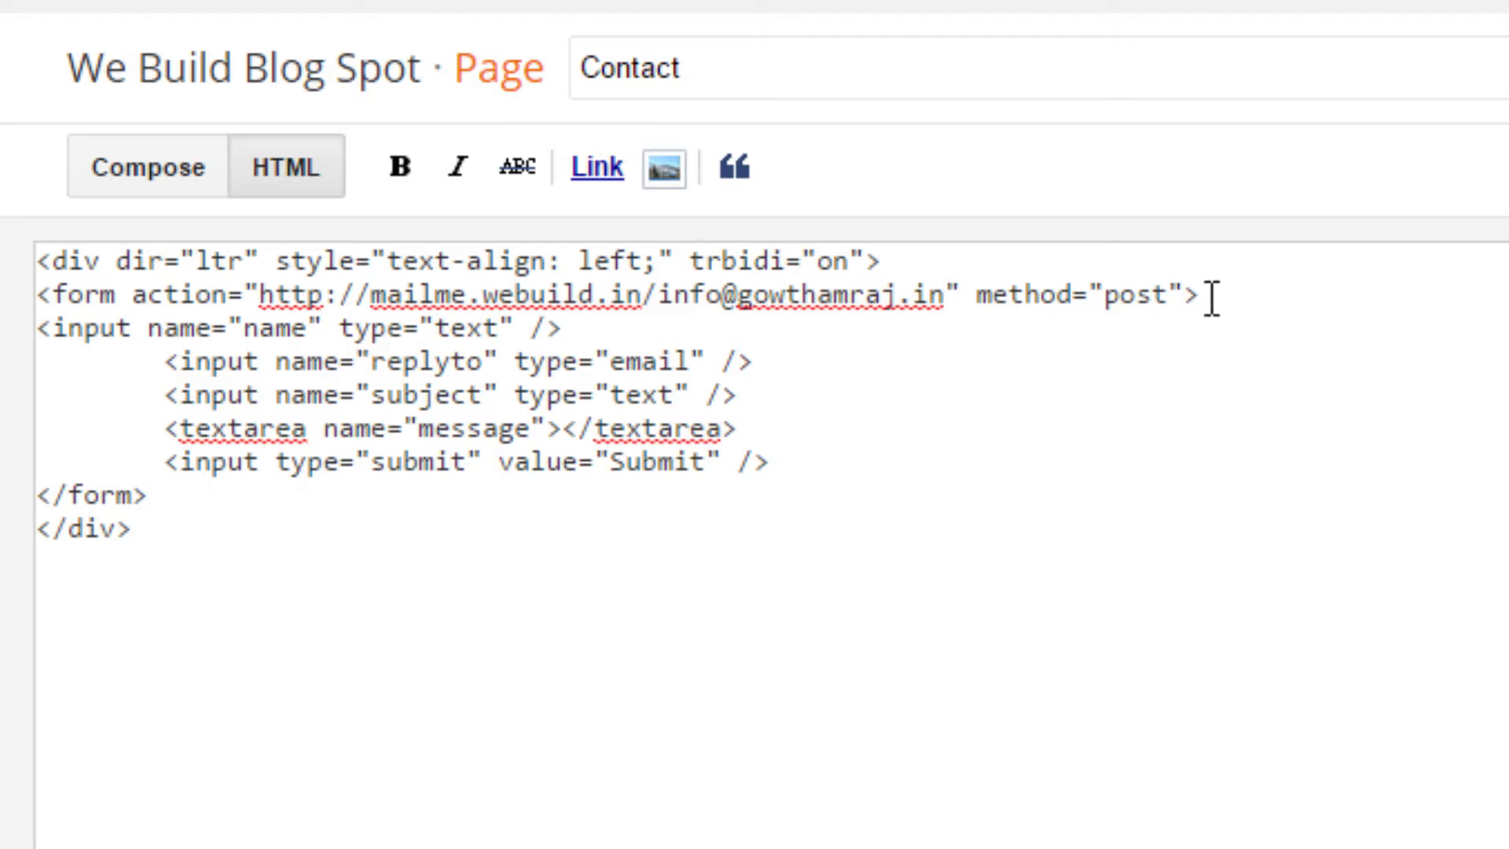
pyautogui.write('placeh')
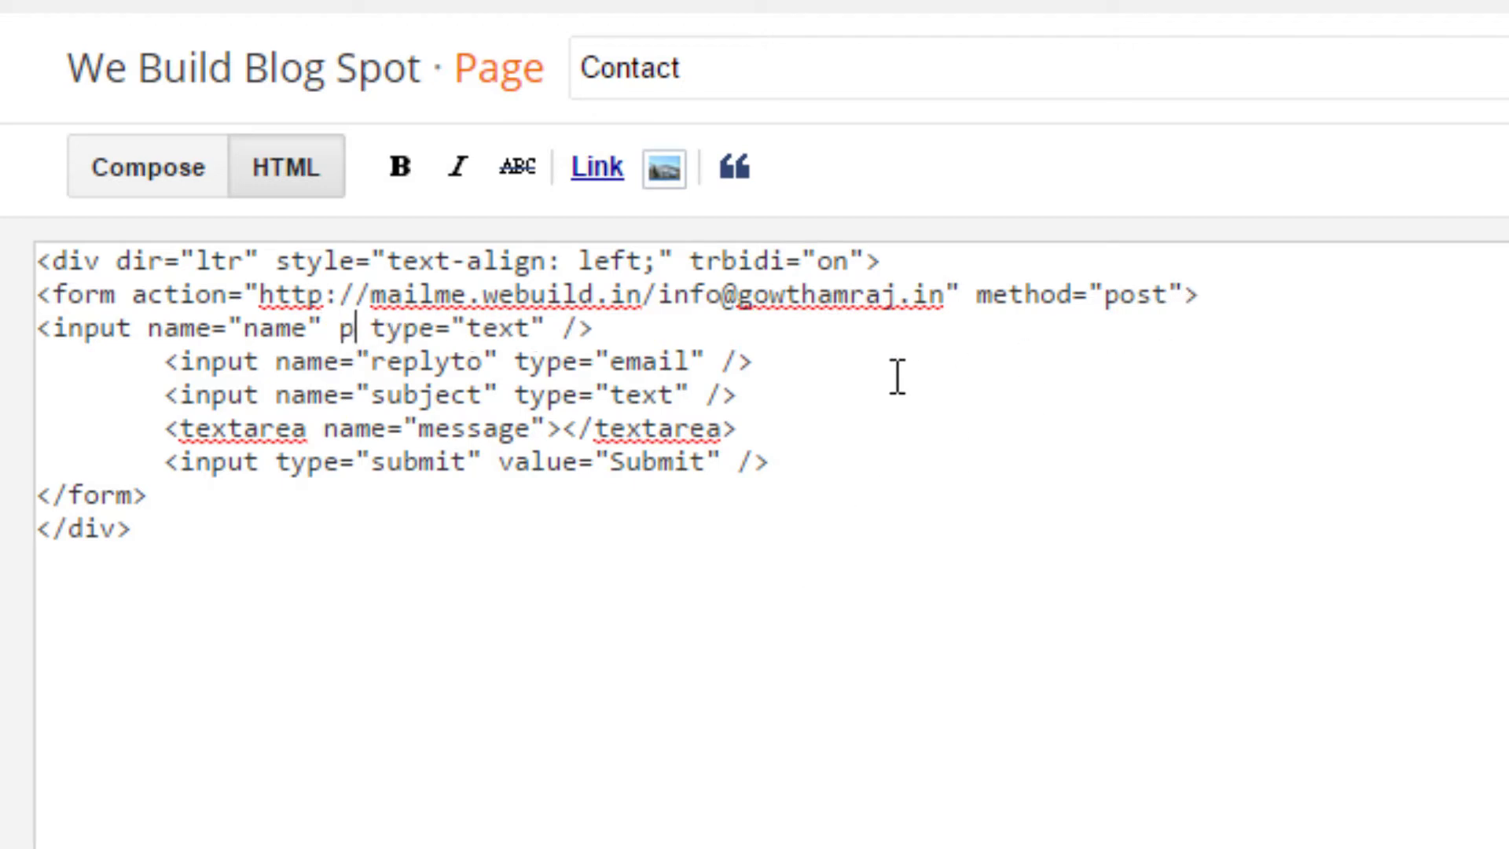
pyautogui.write('older')
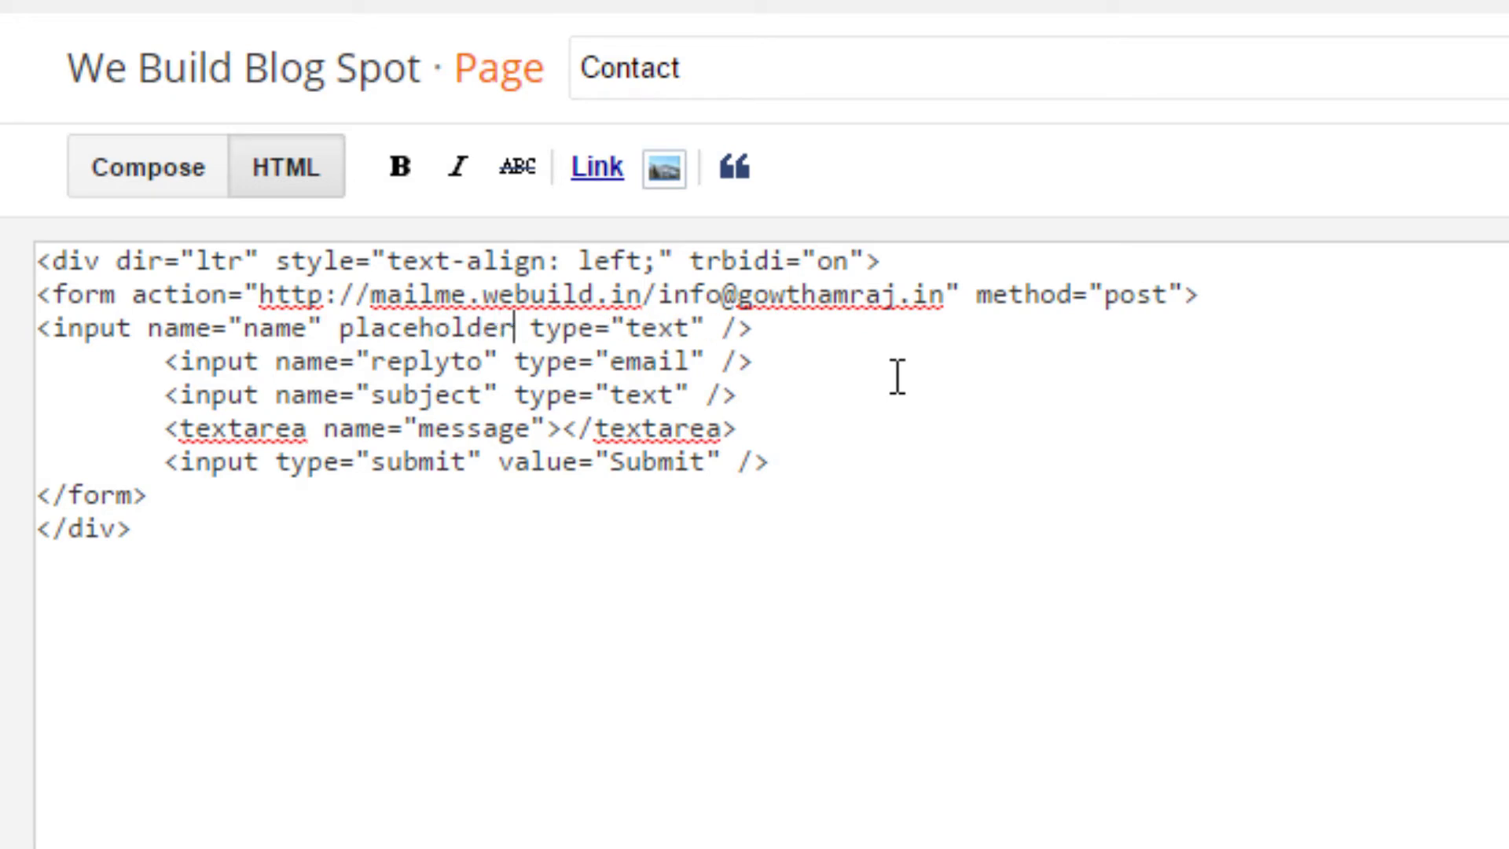
pyautogui.write('=""')
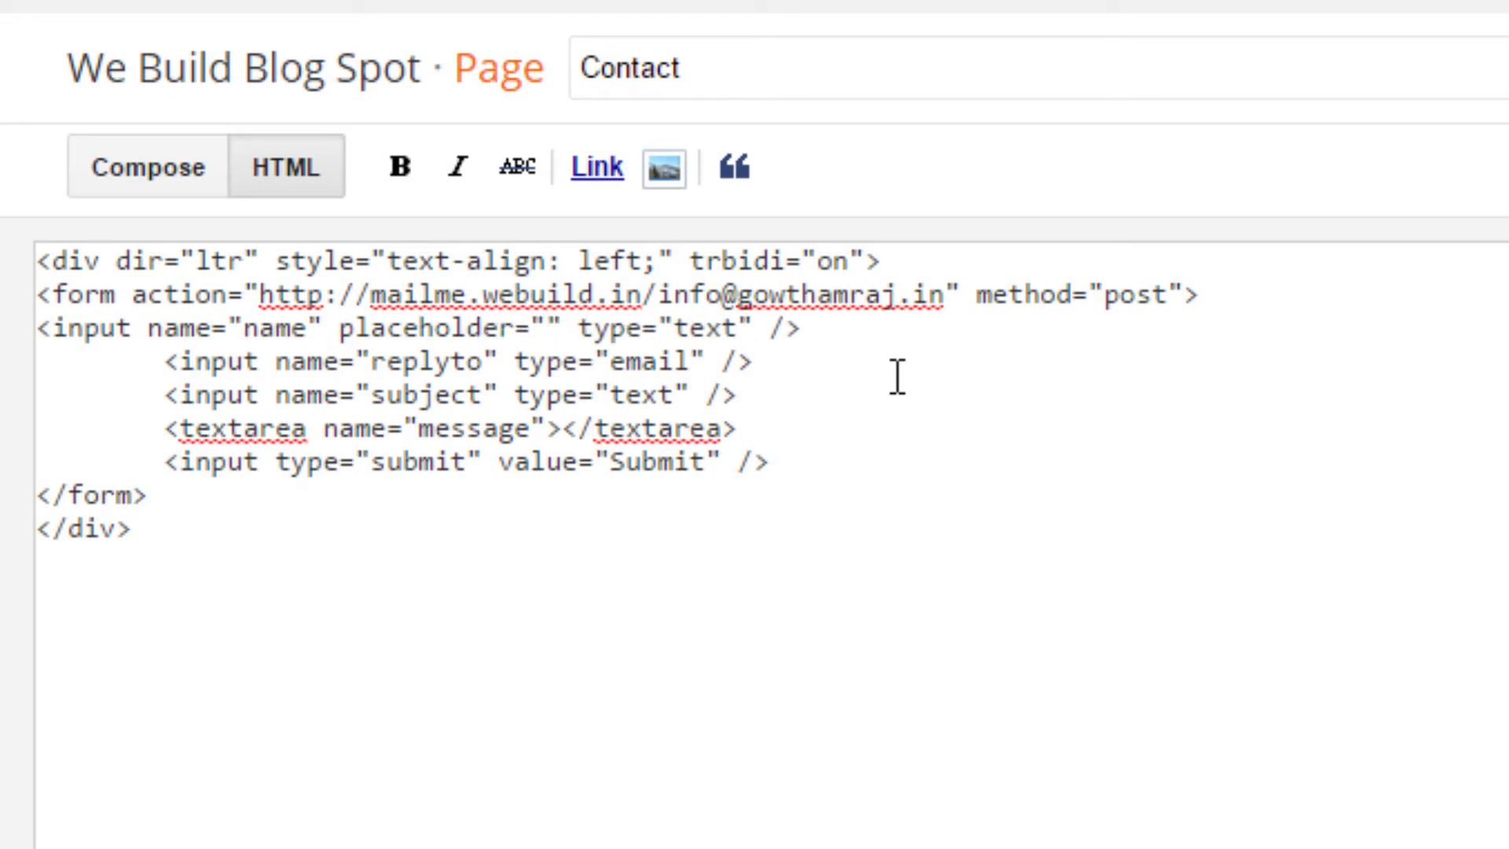
pyautogui.write('Enter')
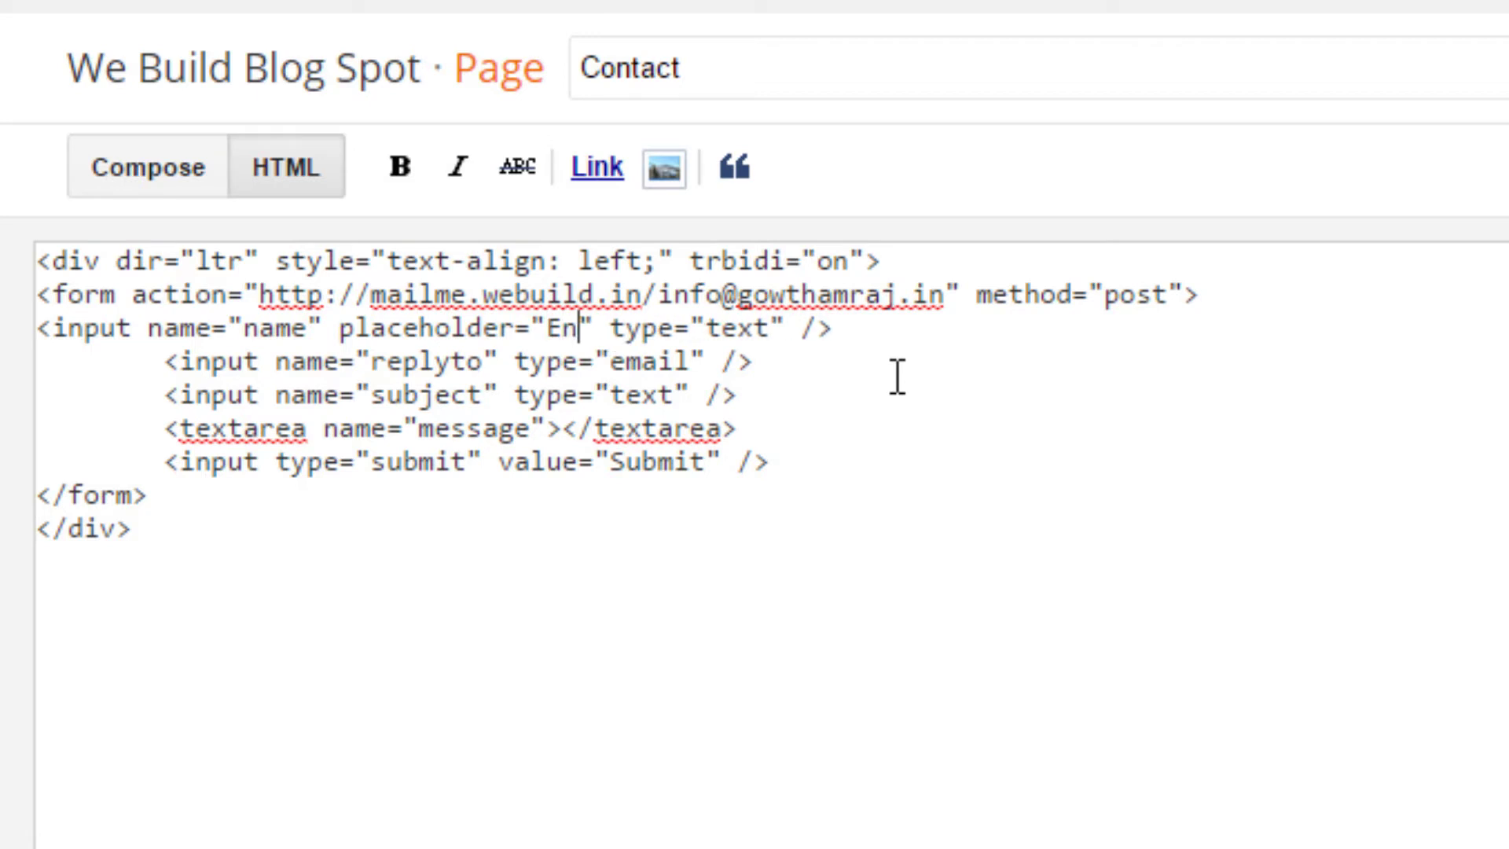
pyautogui.write(' Name')
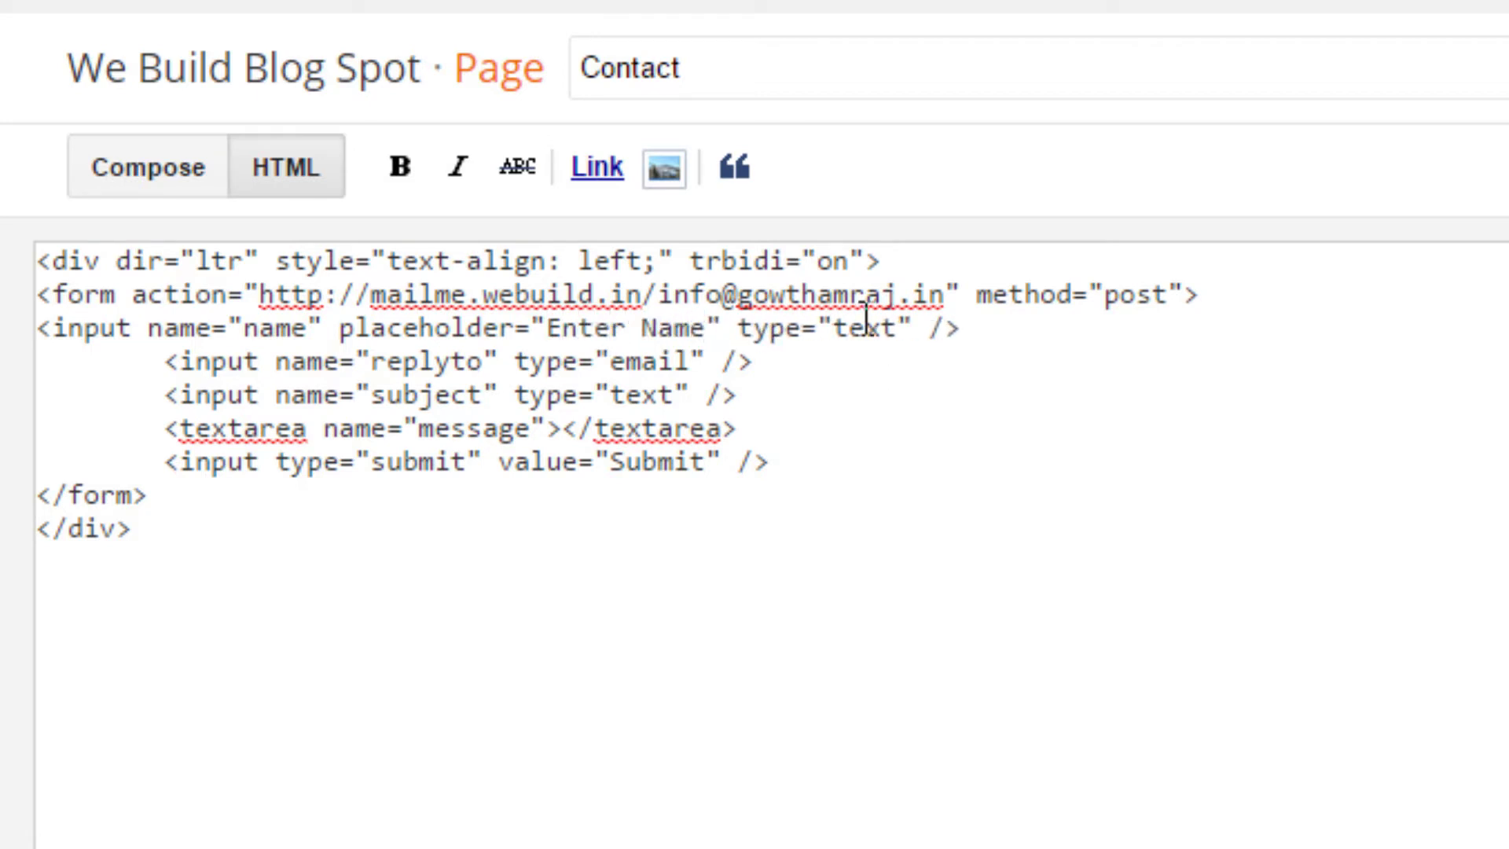
# Step: Reuse the placeholder on the email and subject fields as 'Enter Email' and 'Enter Subject'
pyautogui.moveTo(338, 327); pyautogui.dragTo(720, 330)
pyautogui.hotkey('ctrl', 'c')
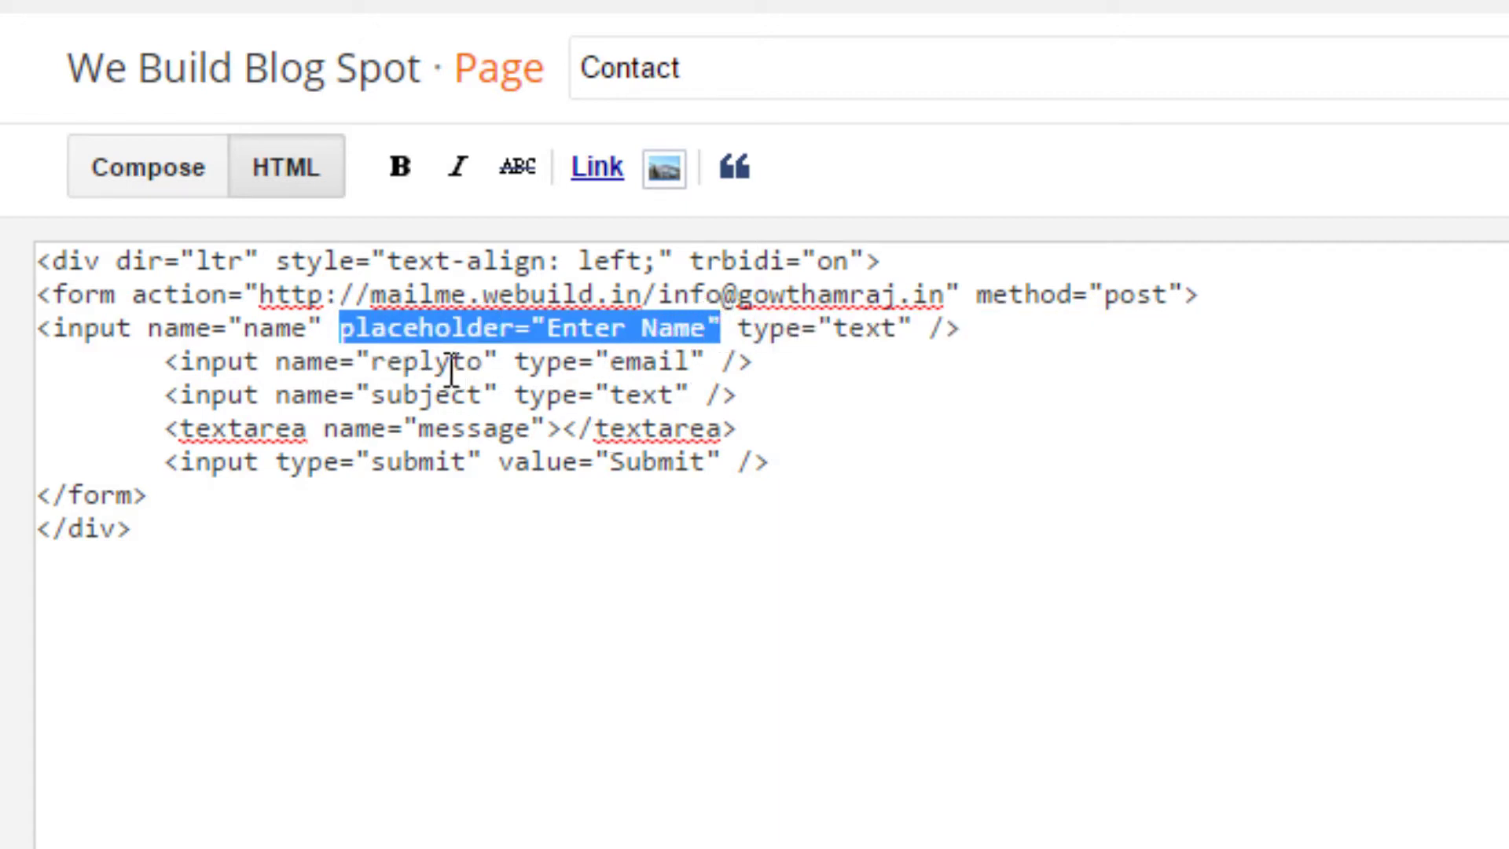
pyautogui.click(500, 362)
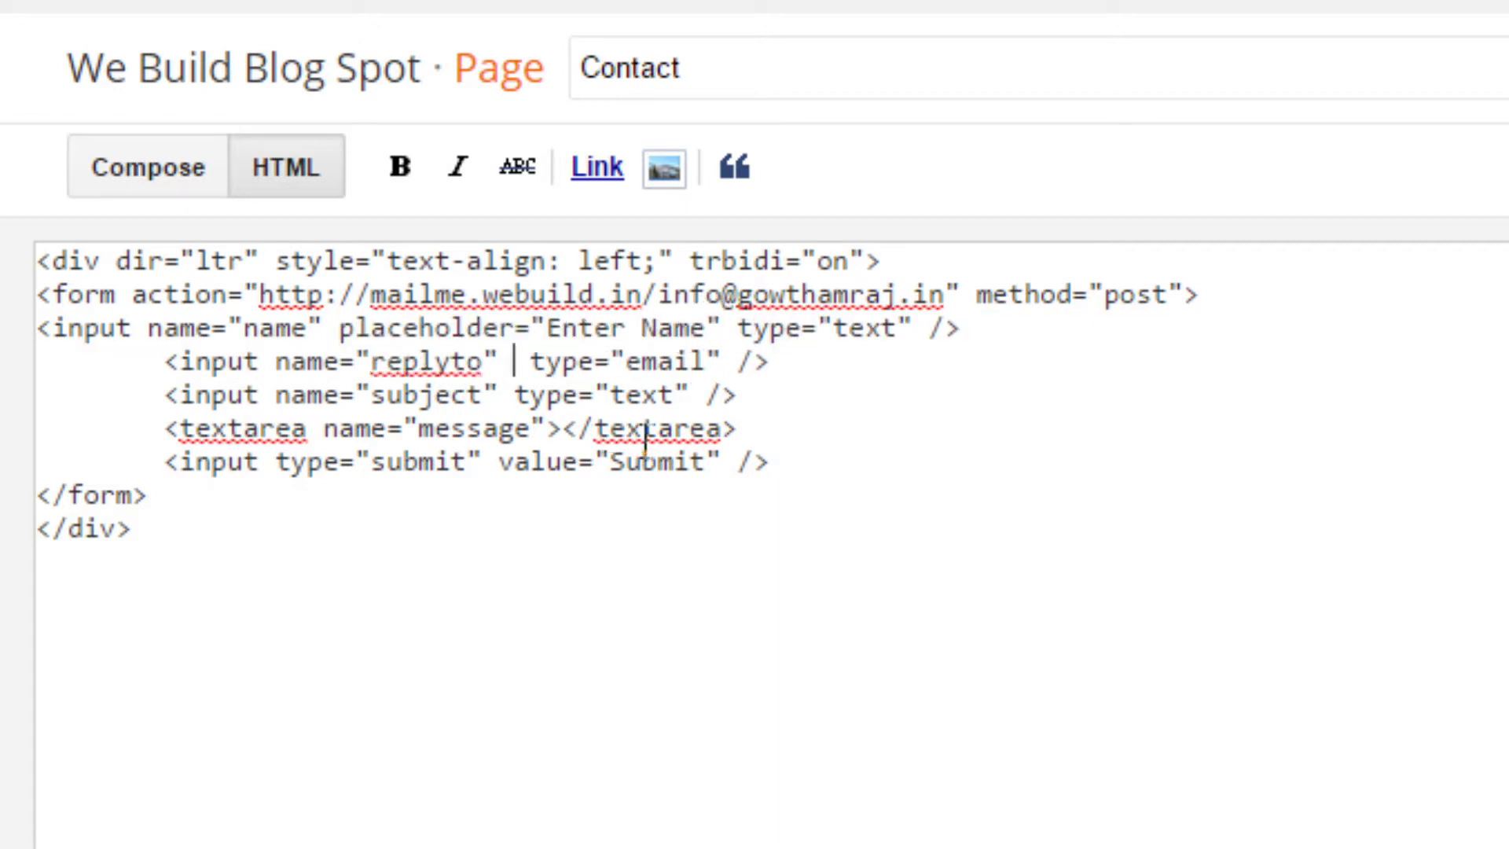
pyautogui.hotkey('ctrl', 'v')
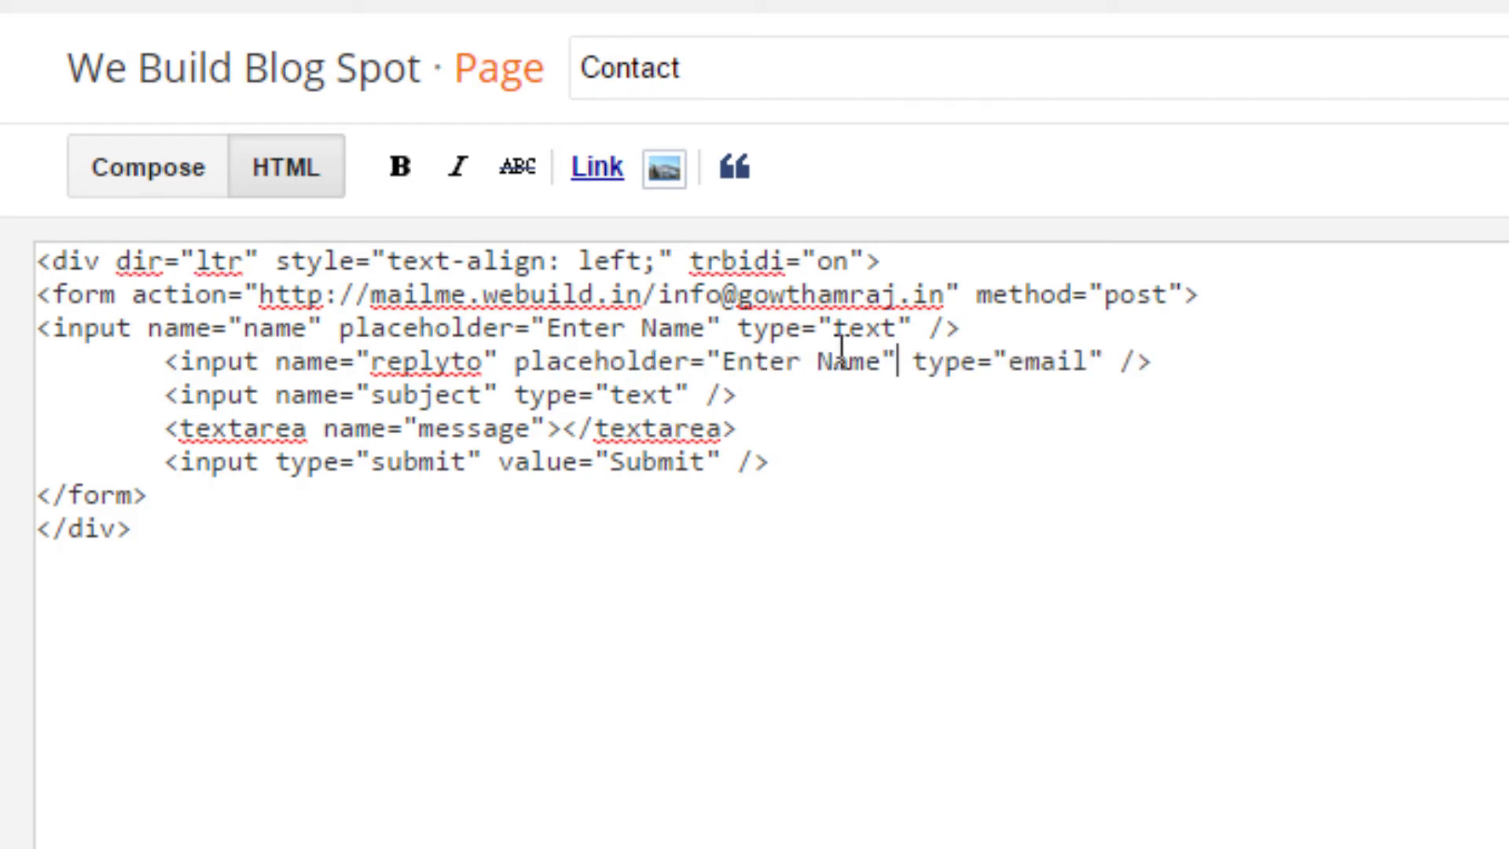
pyautogui.doubleClick(884, 361)
pyautogui.write('Email')
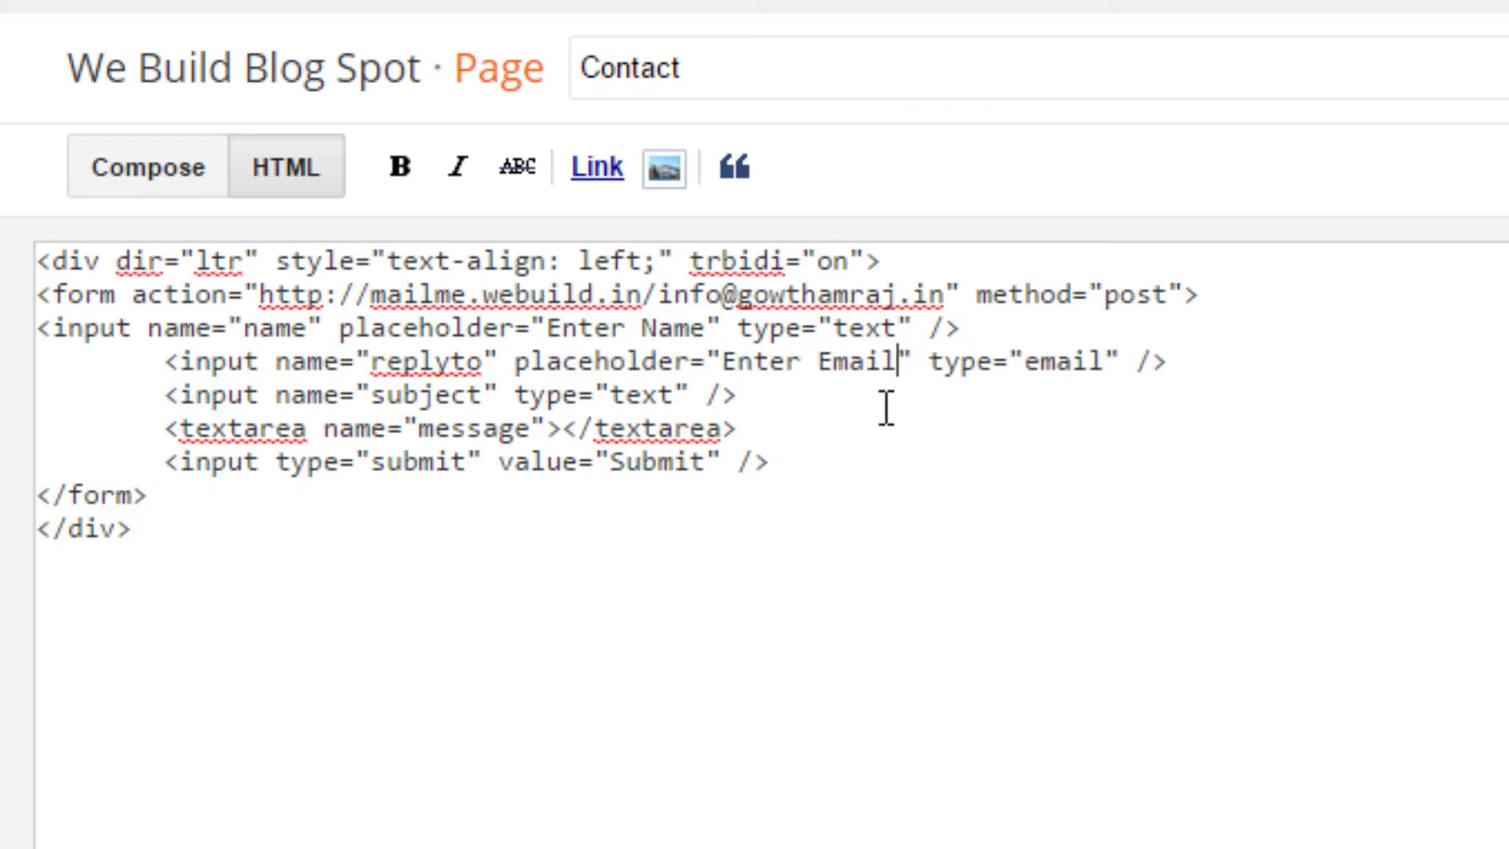
pyautogui.click(507, 395)
pyautogui.hotkey('ctrl', 'v')
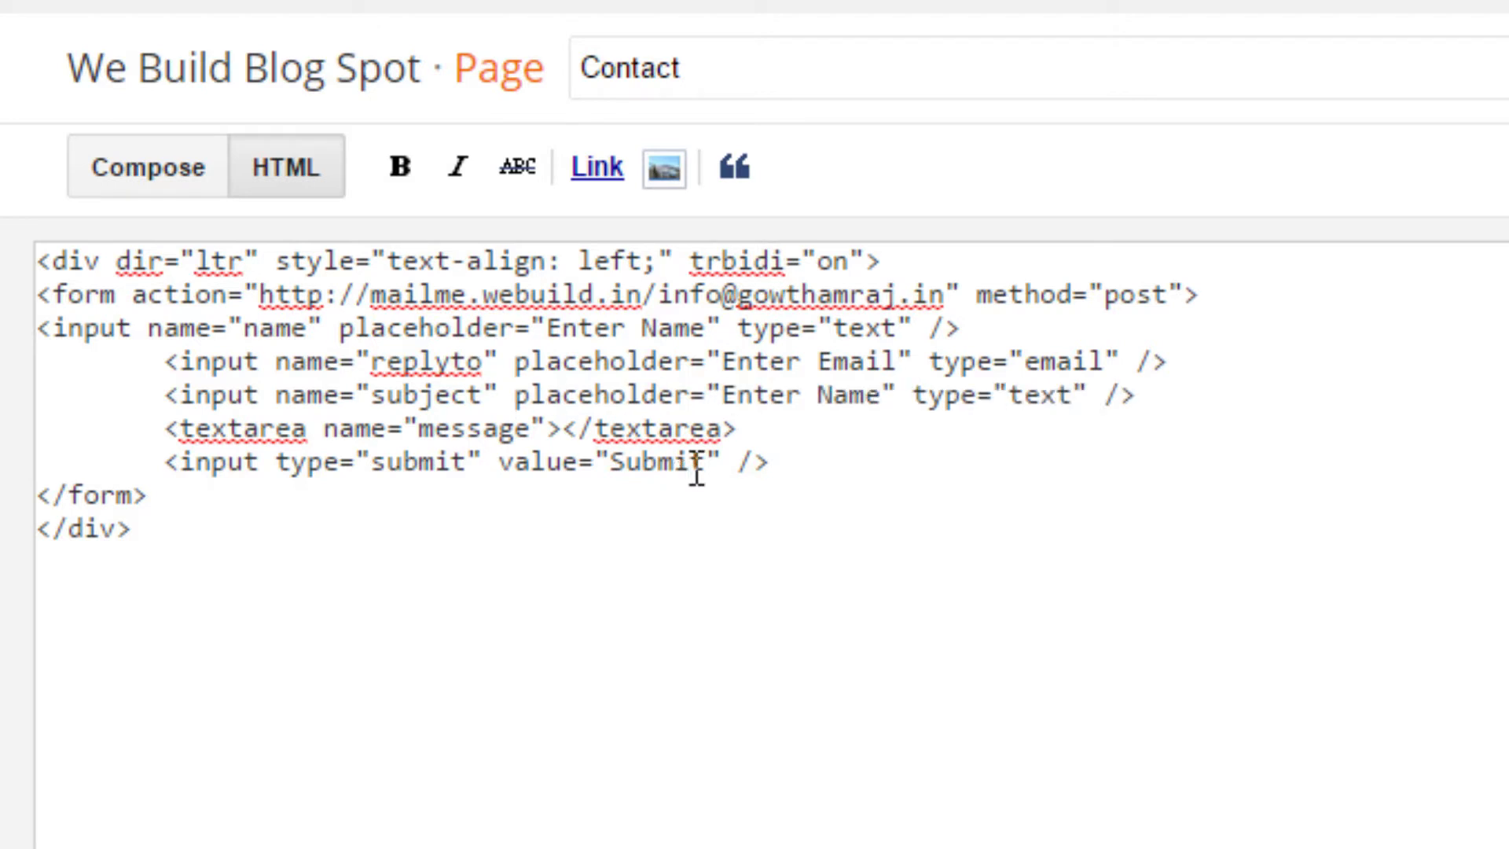
pyautogui.doubleClick(847, 394)
pyautogui.write('Subject')
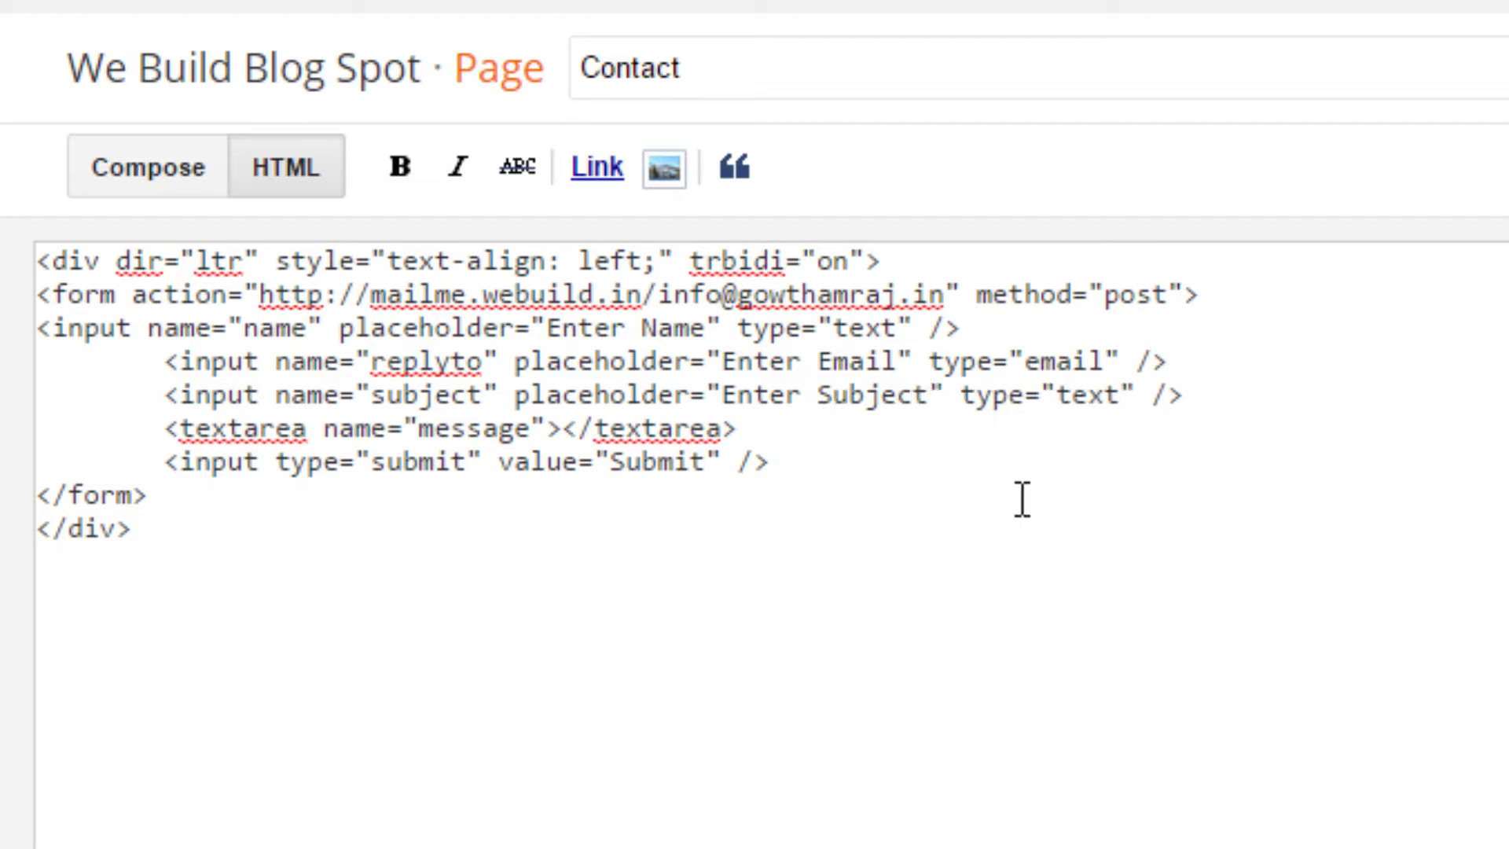
# Step: Give the message textarea the placeholder 'Enter your message'
pyautogui.click(548, 430)
pyautogui.hotkey('ctrl', 'v')
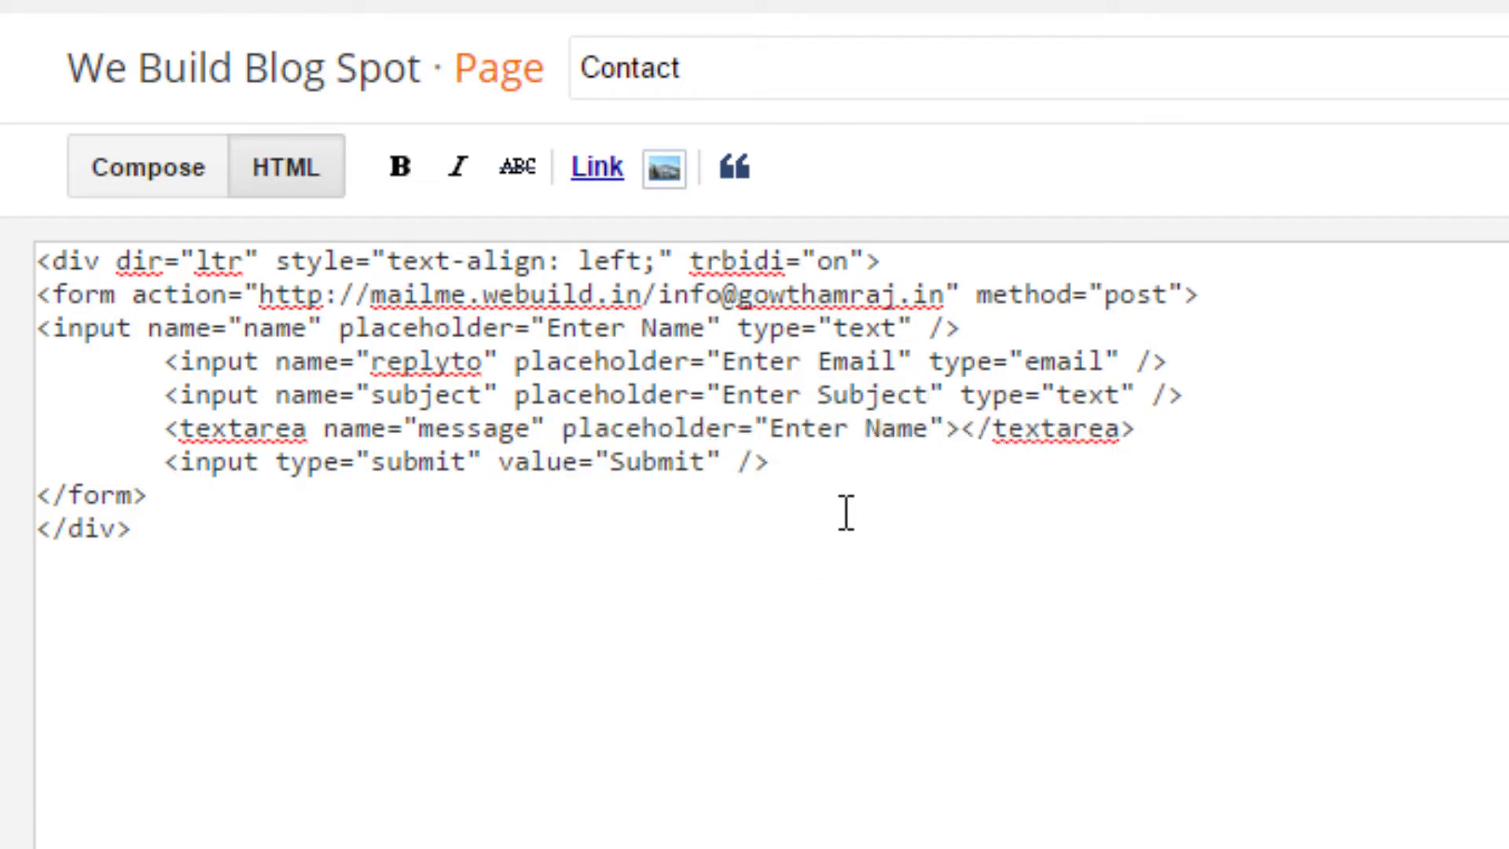
pyautogui.doubleClick(898, 430)
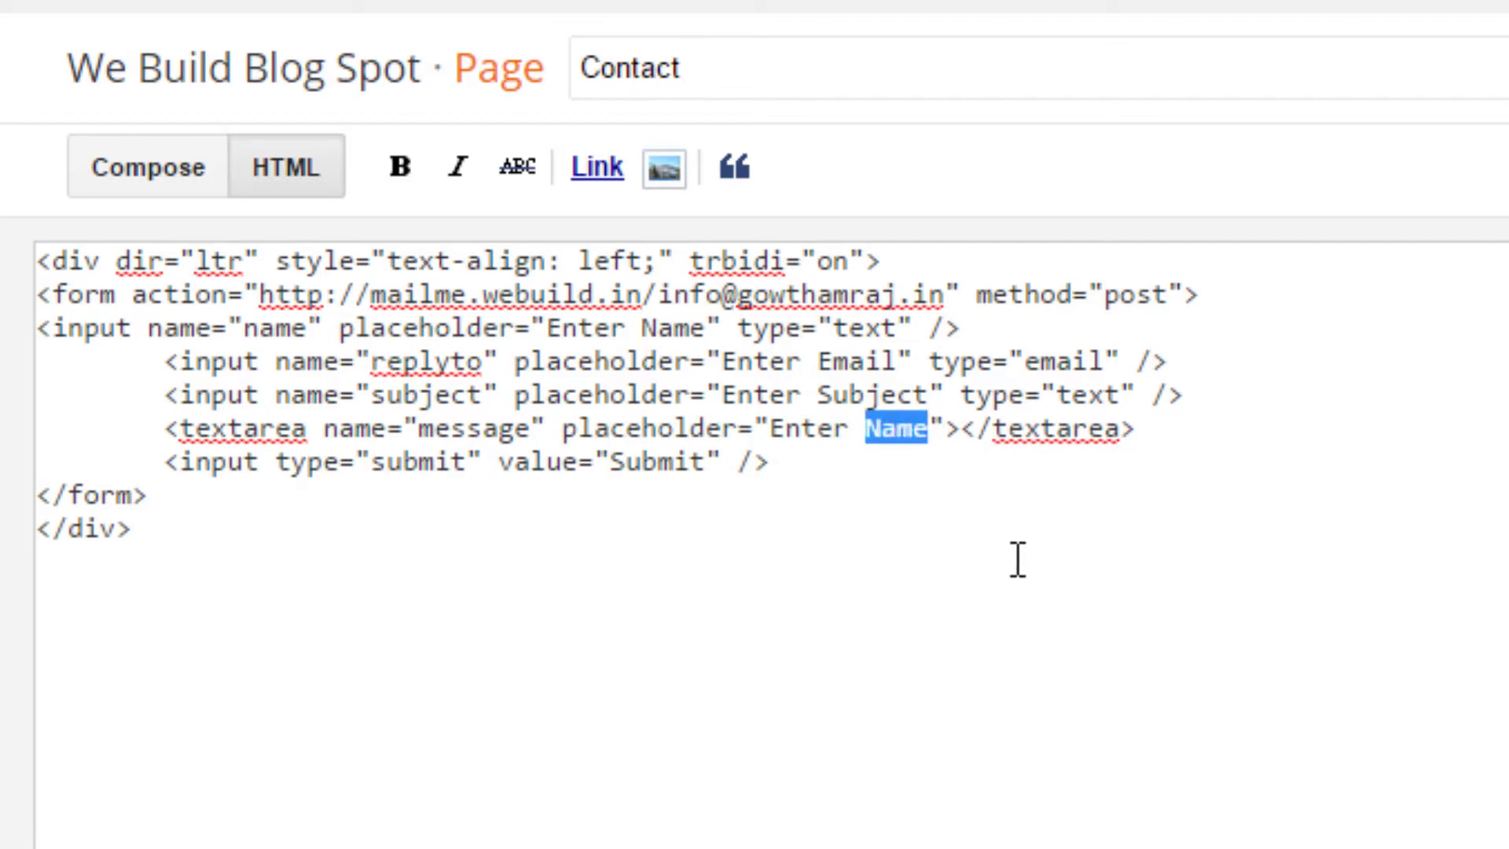
pyautogui.press('BackSpace')
pyautogui.write('you')
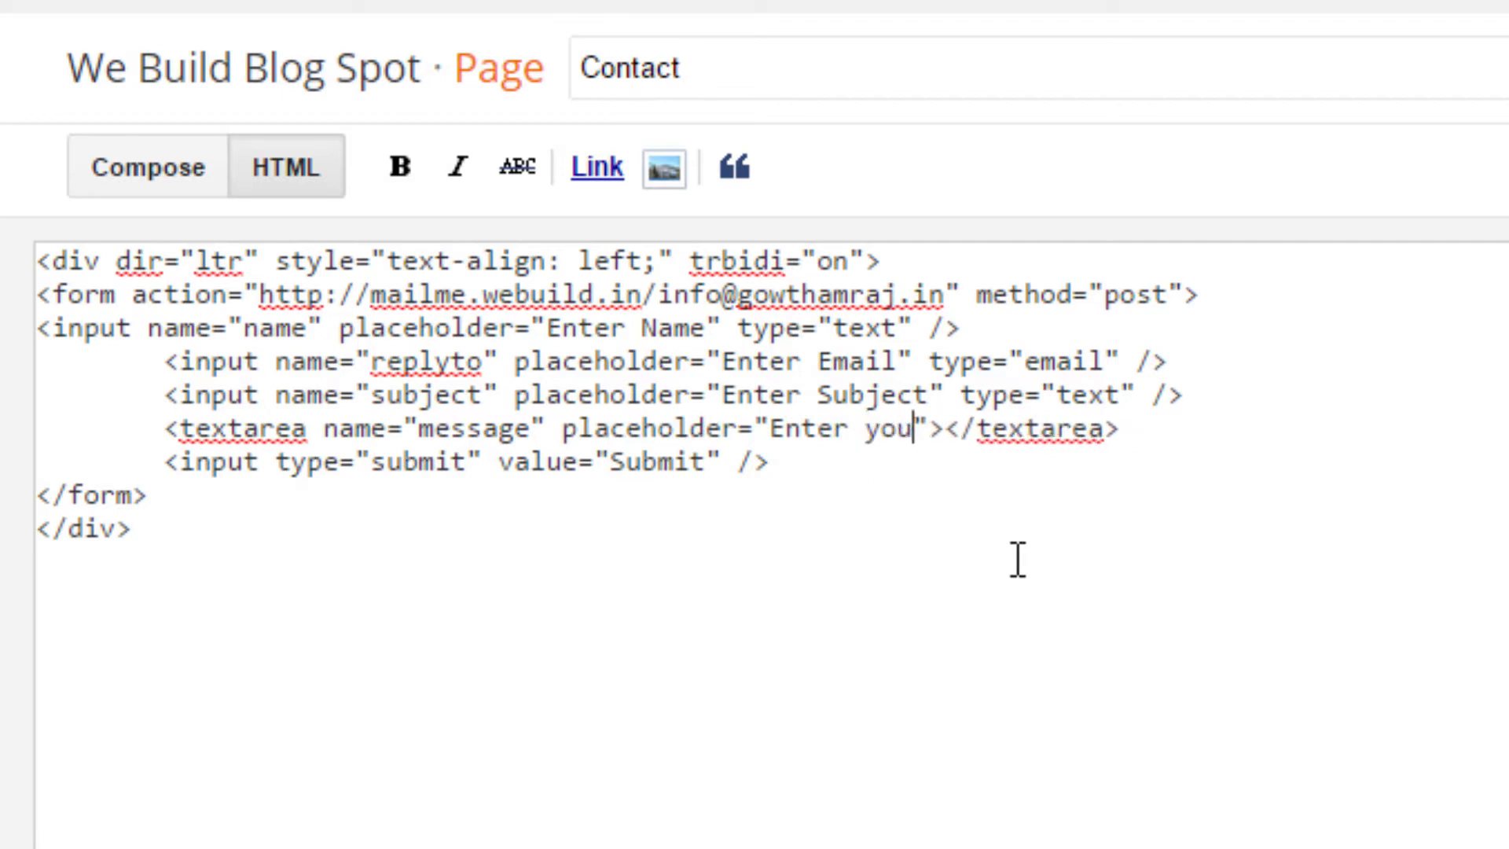
pyautogui.write('r me')
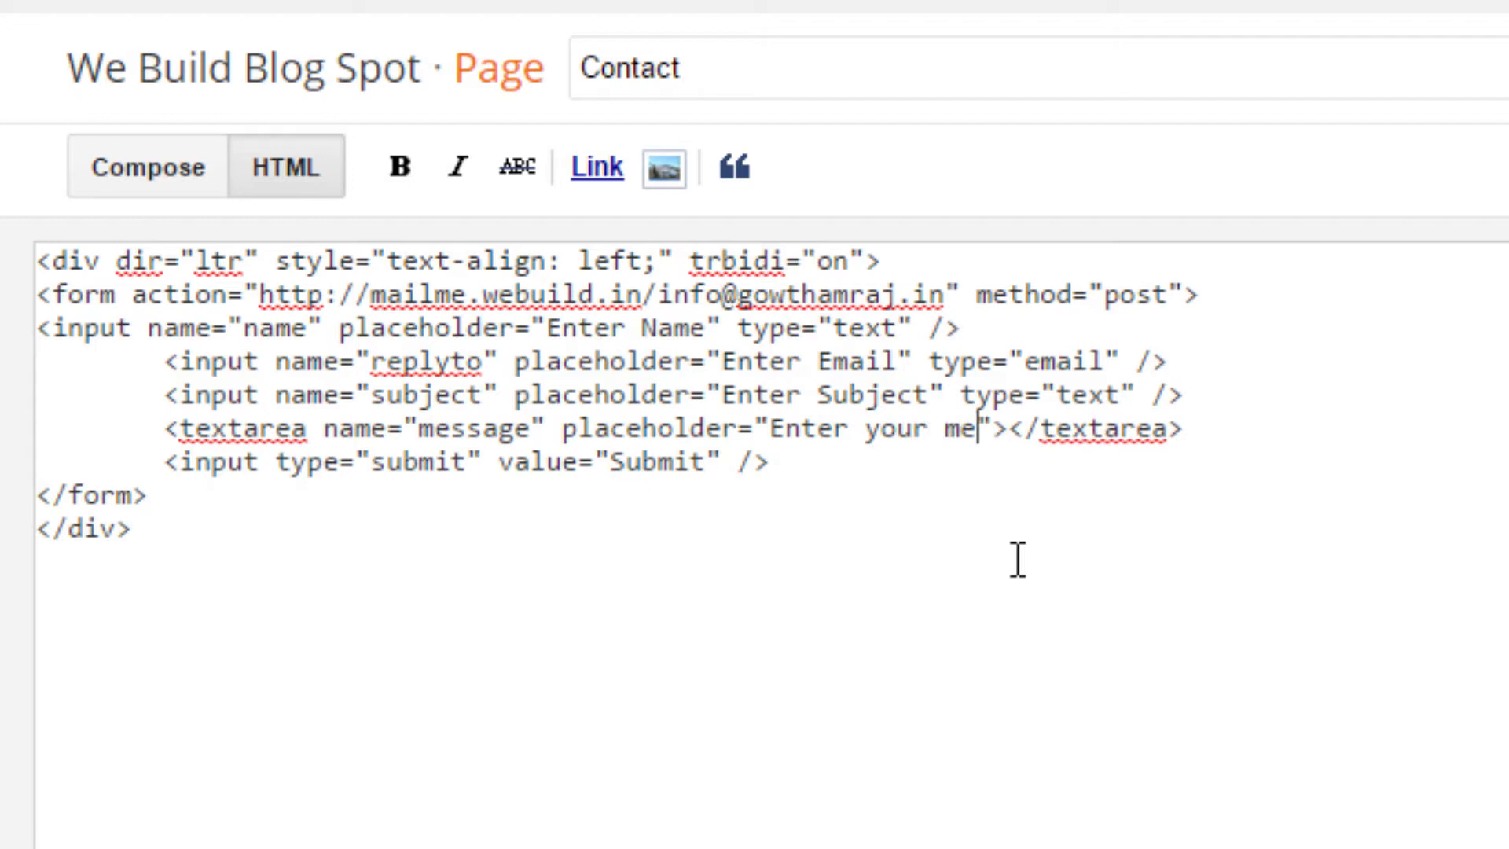
pyautogui.write('ssage')
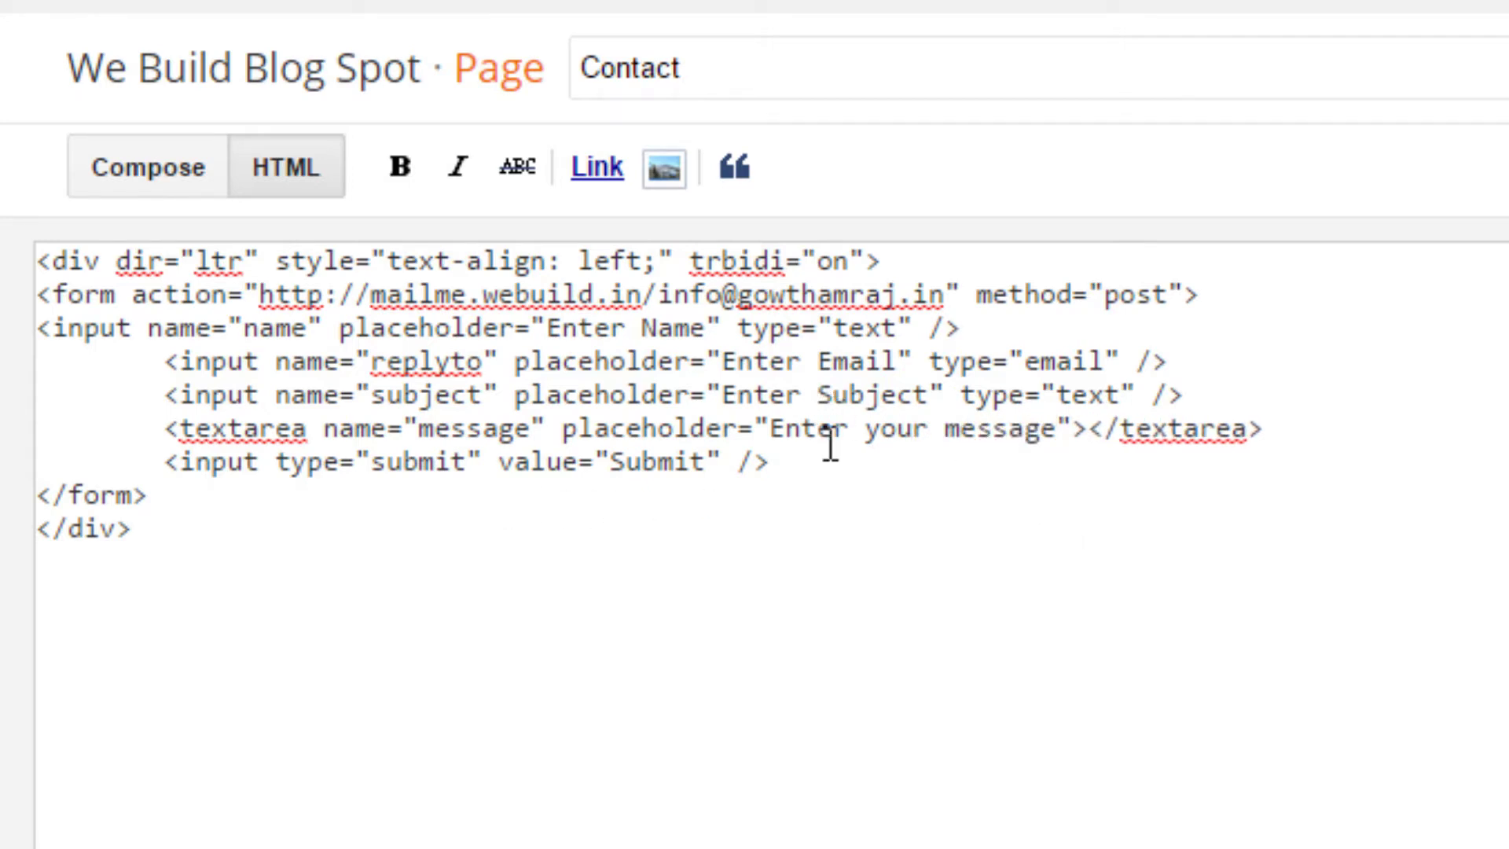
# Step: Preview the placeholders, then add a <br/> line after the name field
pyautogui.click(163, 196)
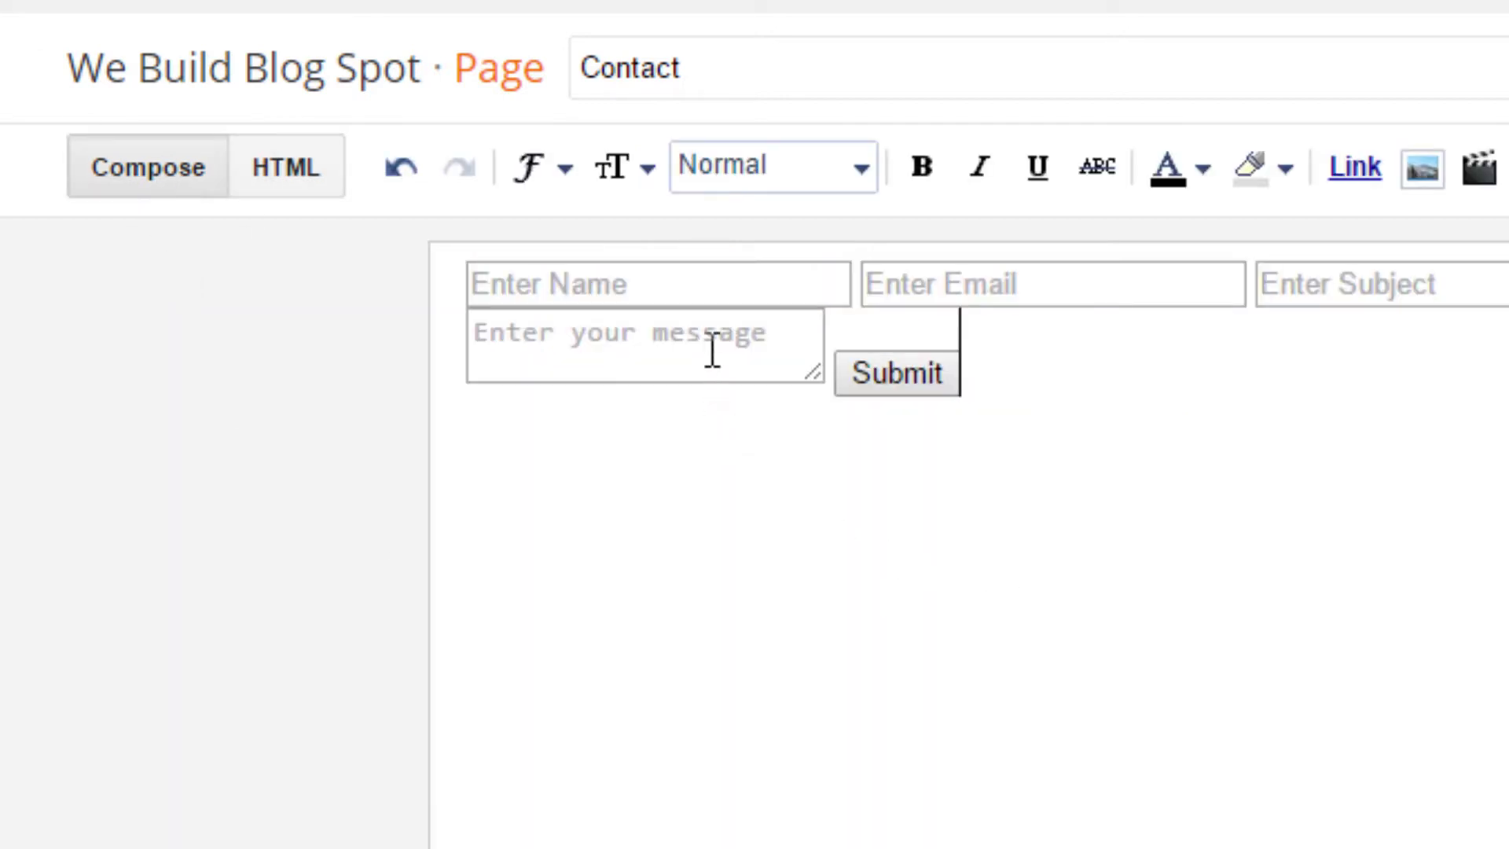
pyautogui.click(279, 185)
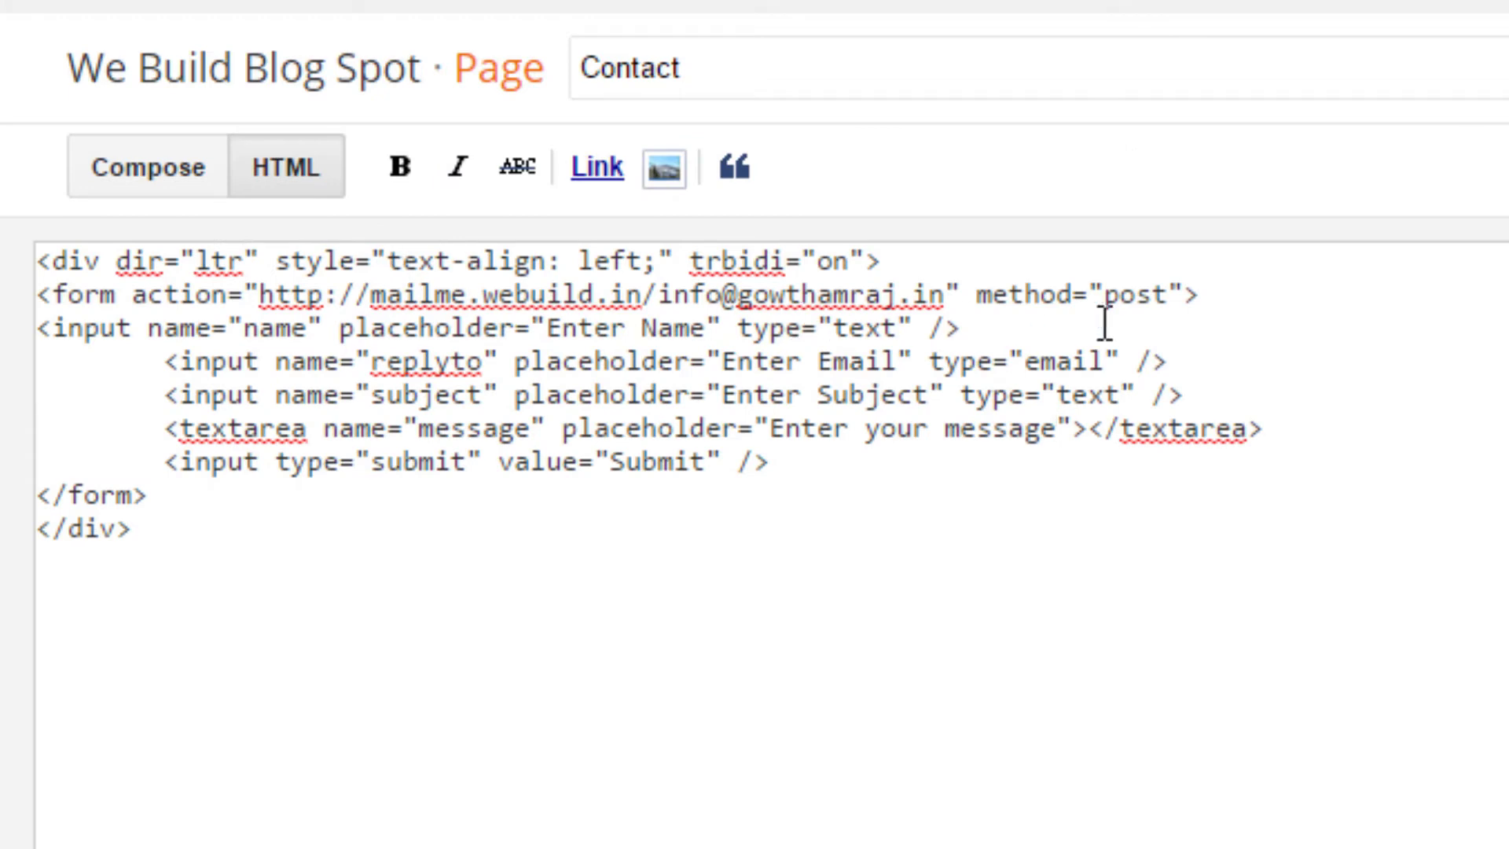
pyautogui.click(1071, 335)
pyautogui.press('Return')
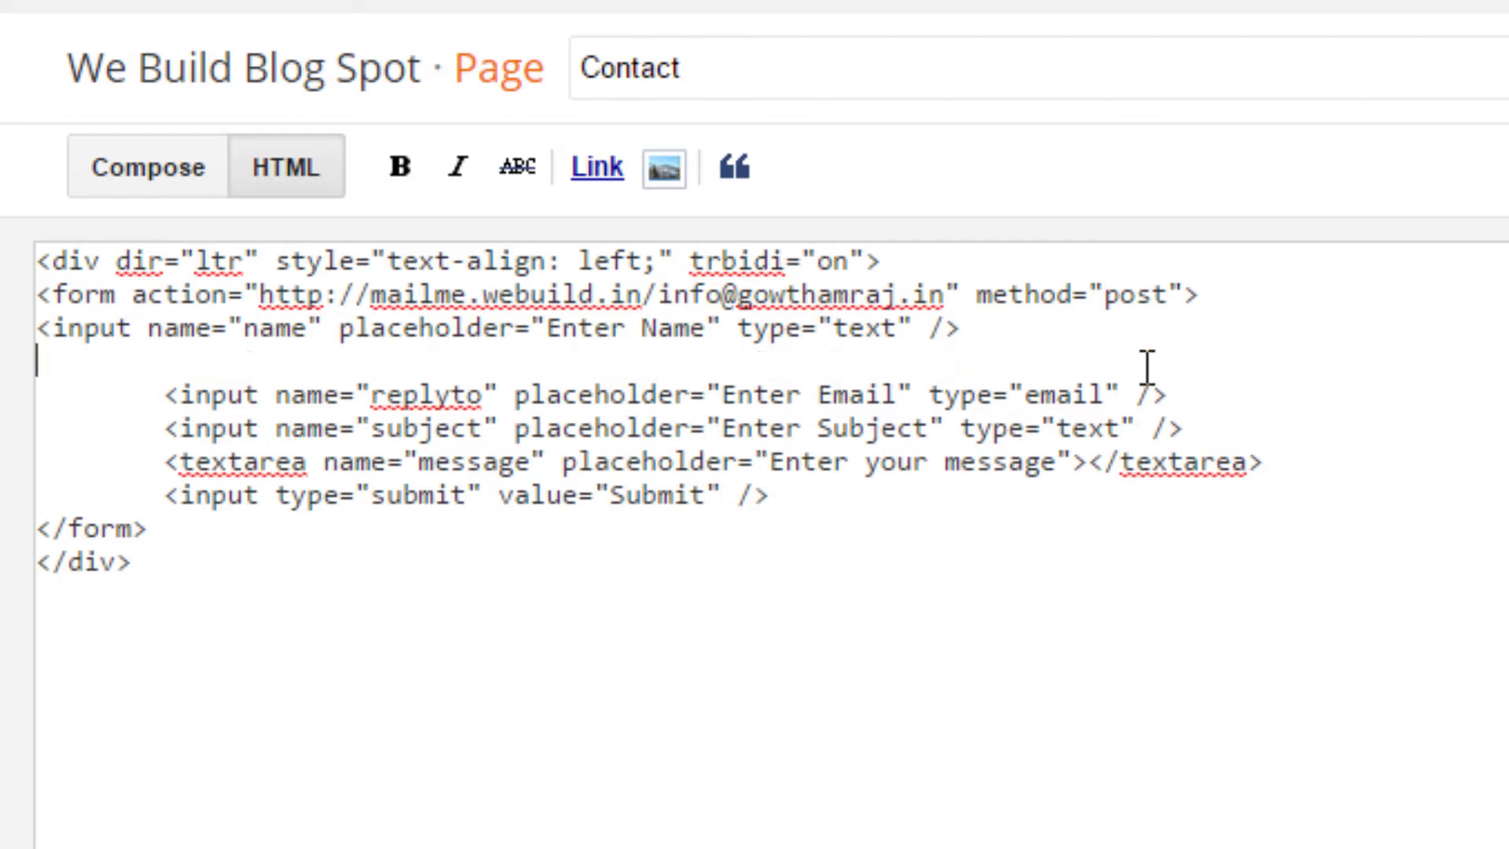
pyautogui.write('<br/>')
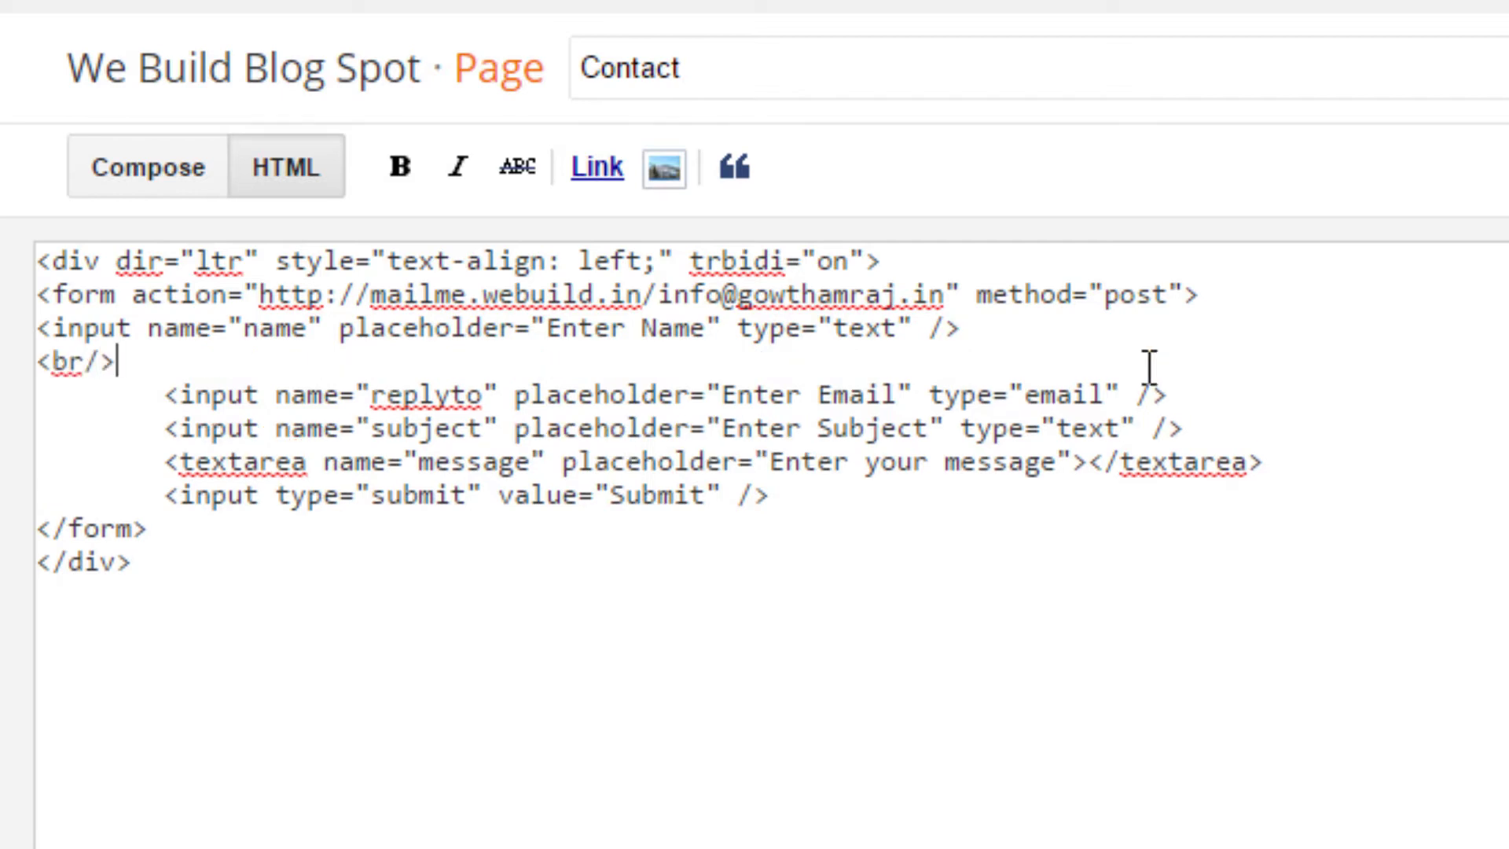
pyautogui.click(83, 167)
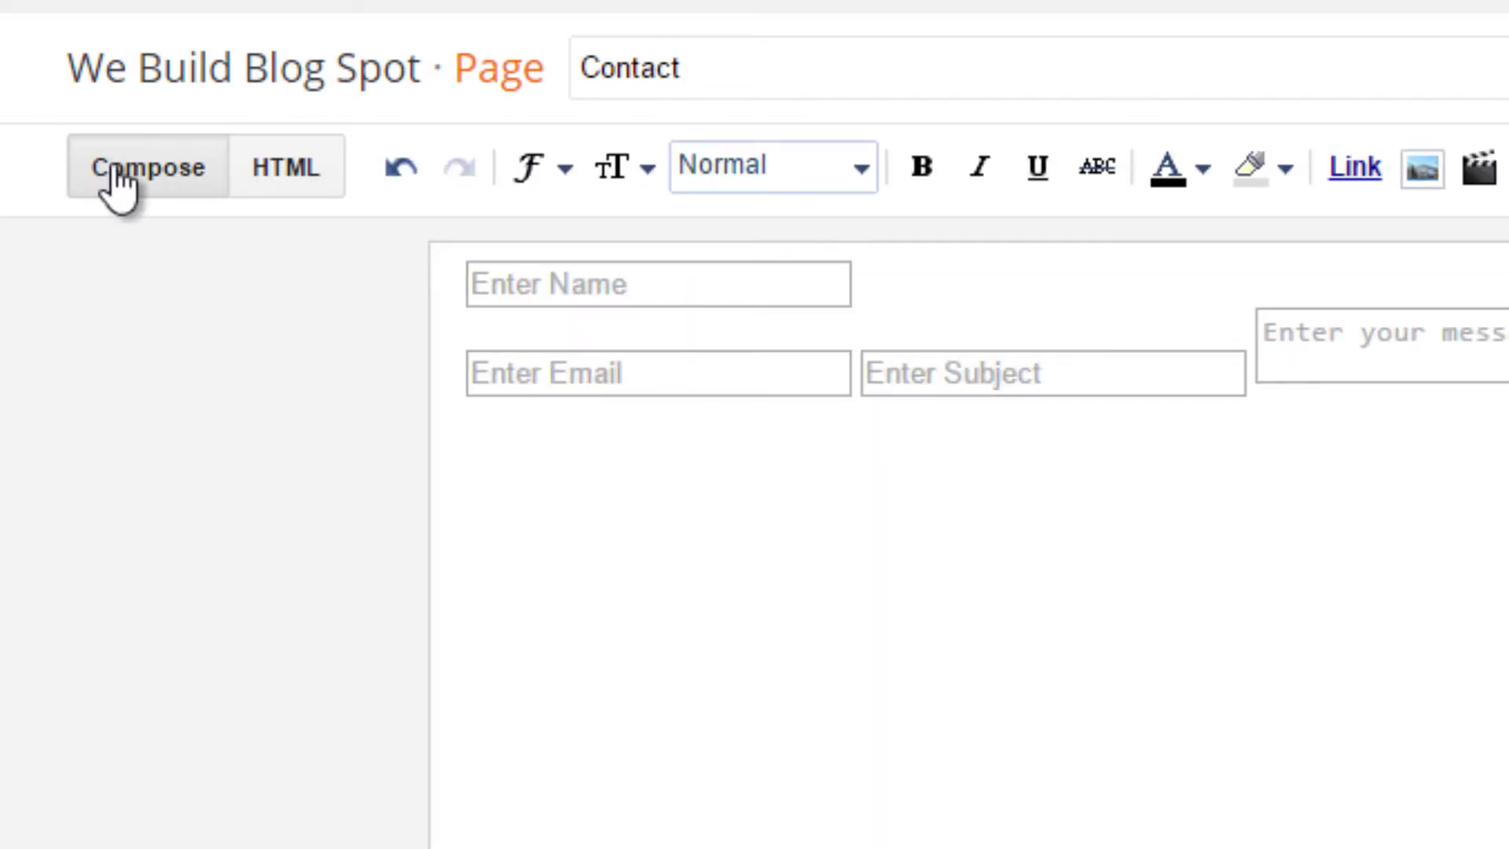
pyautogui.click(304, 185)
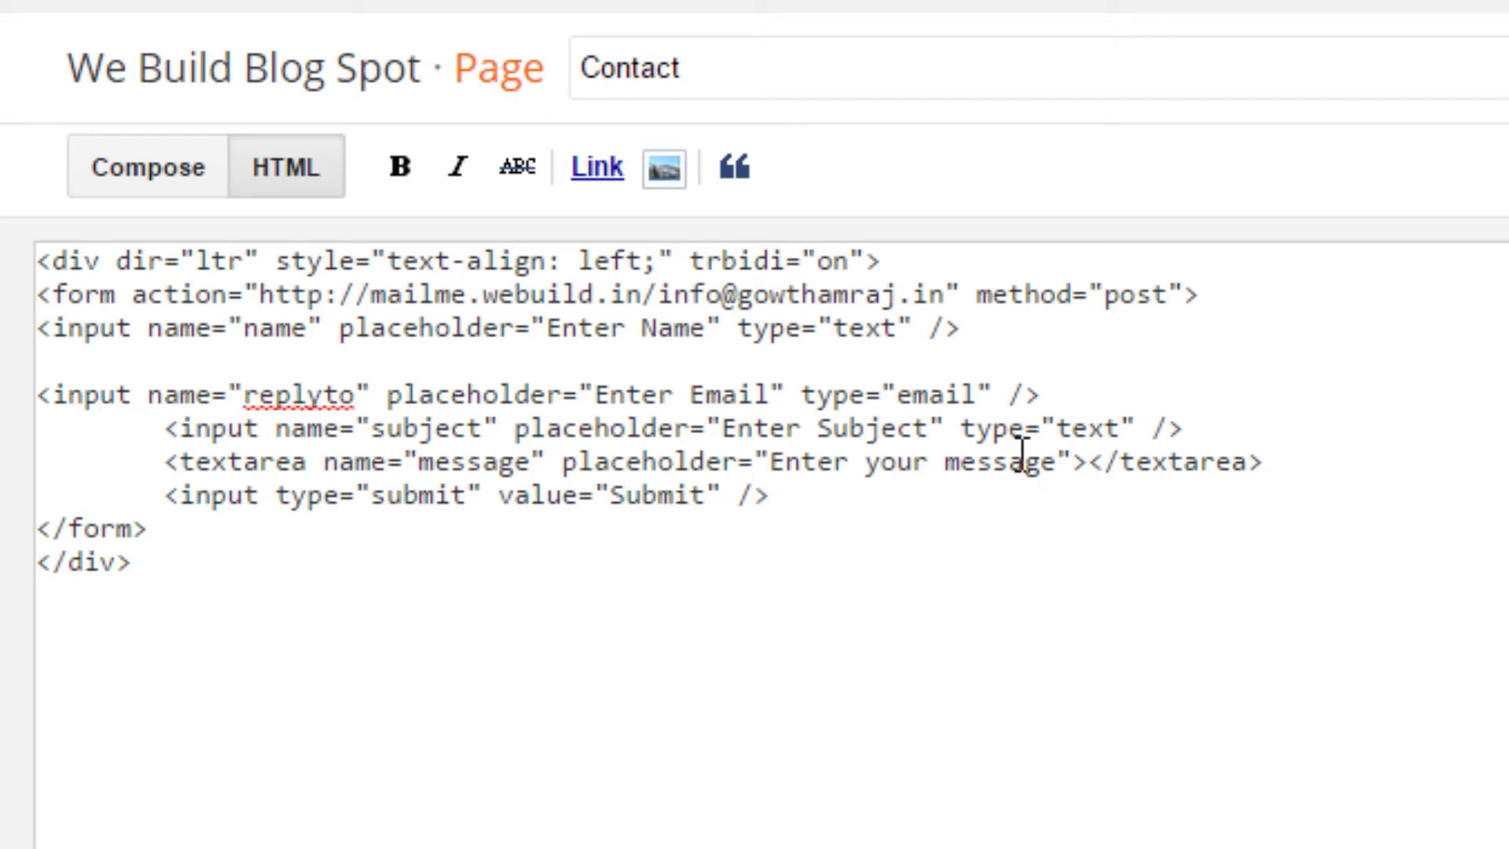
# Step: Make it a double <br/><br/> break and add the same below the email field
pyautogui.write('<br')
pyautogui.write('?>')
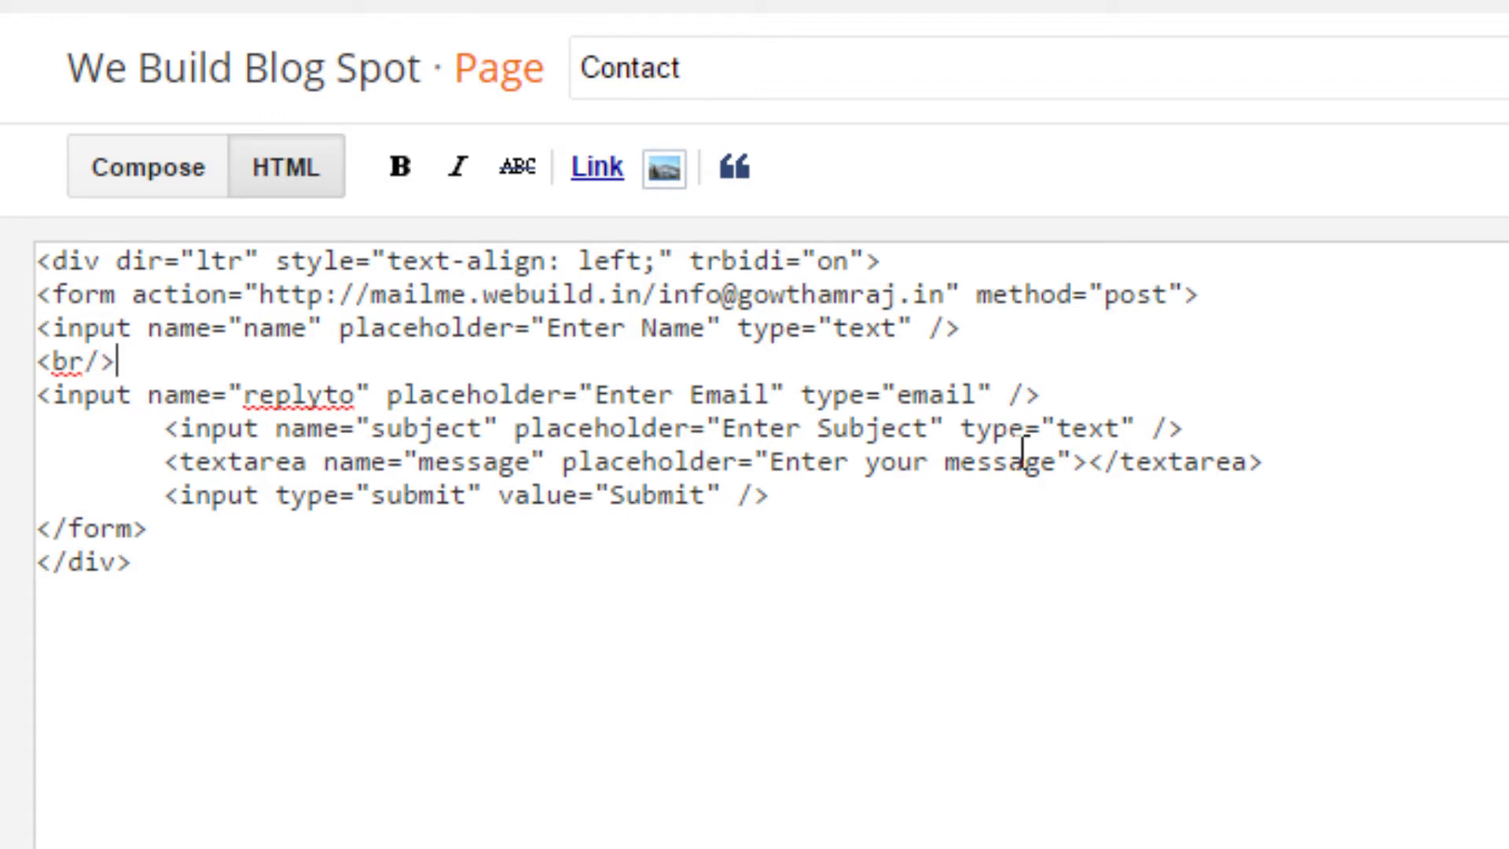
pyautogui.hotkey('shift', 'Left')
pyautogui.hotkey('shift', 'Left')
pyautogui.hotkey('shift', 'Left')
pyautogui.hotkey('shift', 'Left')
pyautogui.hotkey('shift', 'Left')
pyautogui.hotkey('ctrl', 'c')
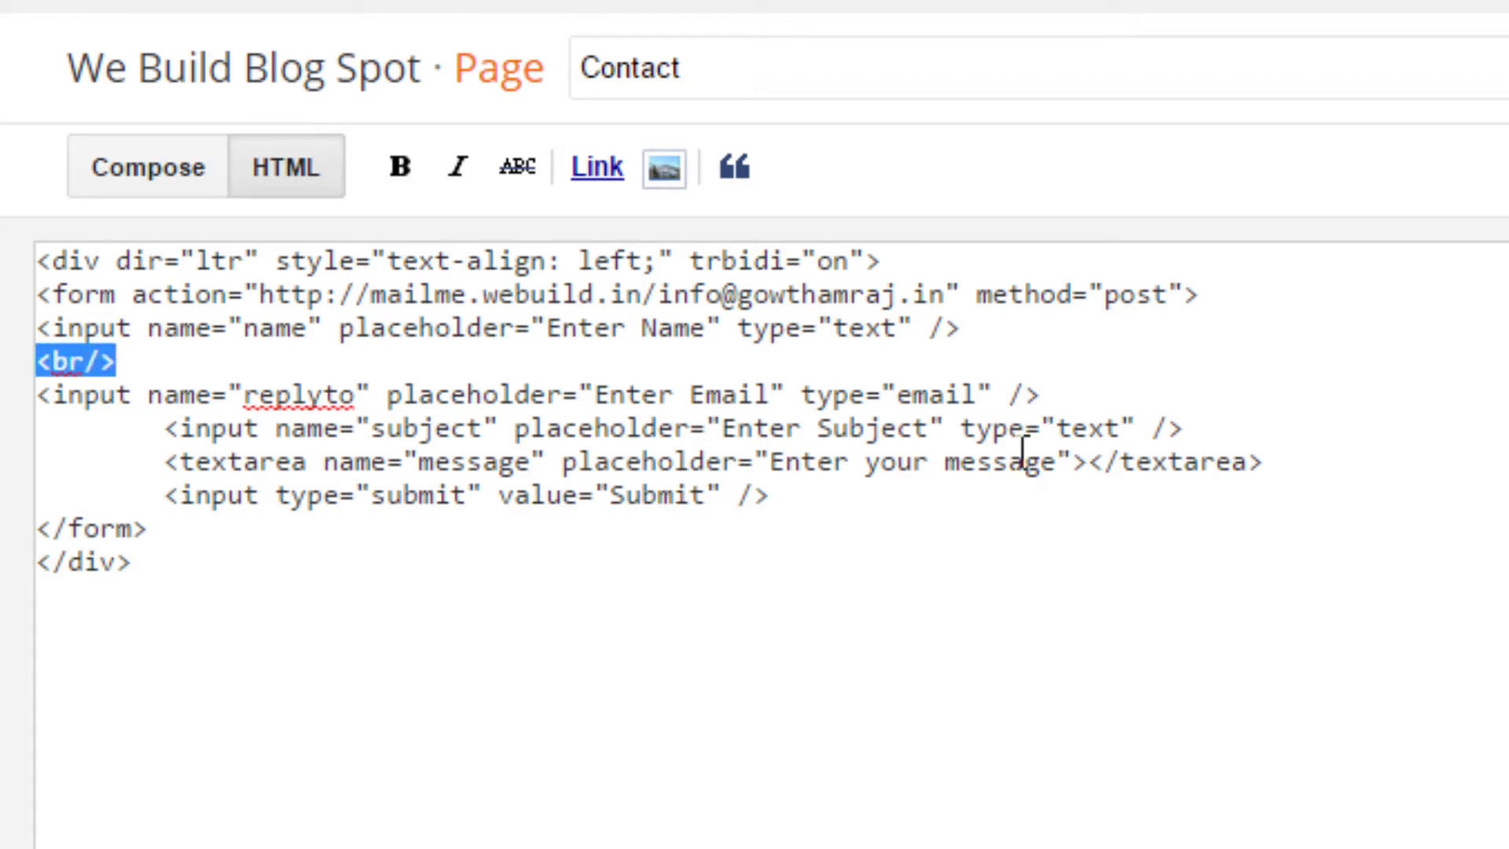
pyautogui.press('Right')
pyautogui.hotkey('ctrl', 'v')
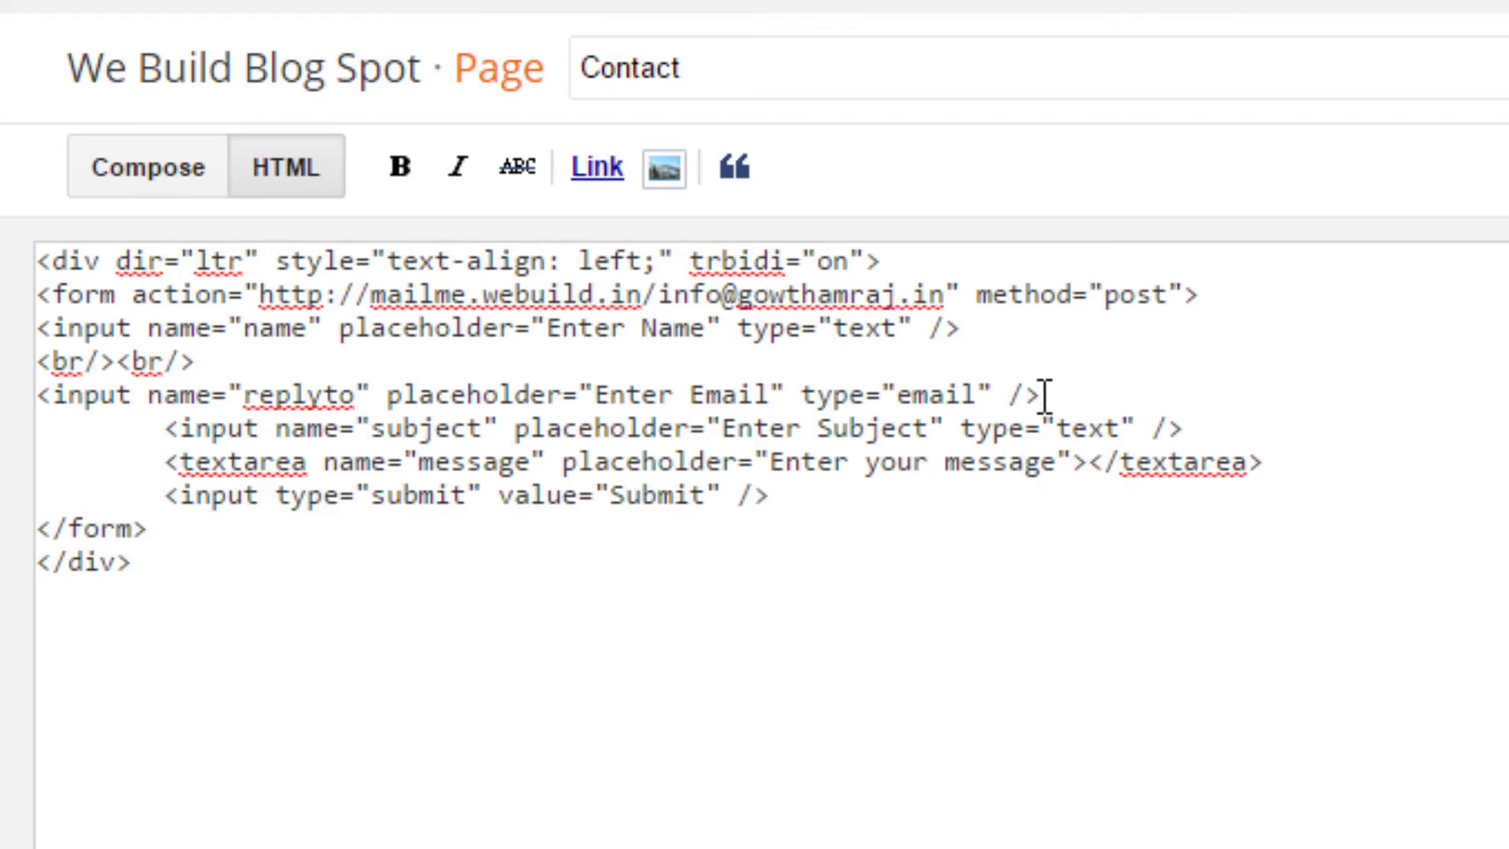
pyautogui.press('Return')
pyautogui.hotkey('ctrl', 'v')
pyautogui.hotkey('ctrl', 'v')
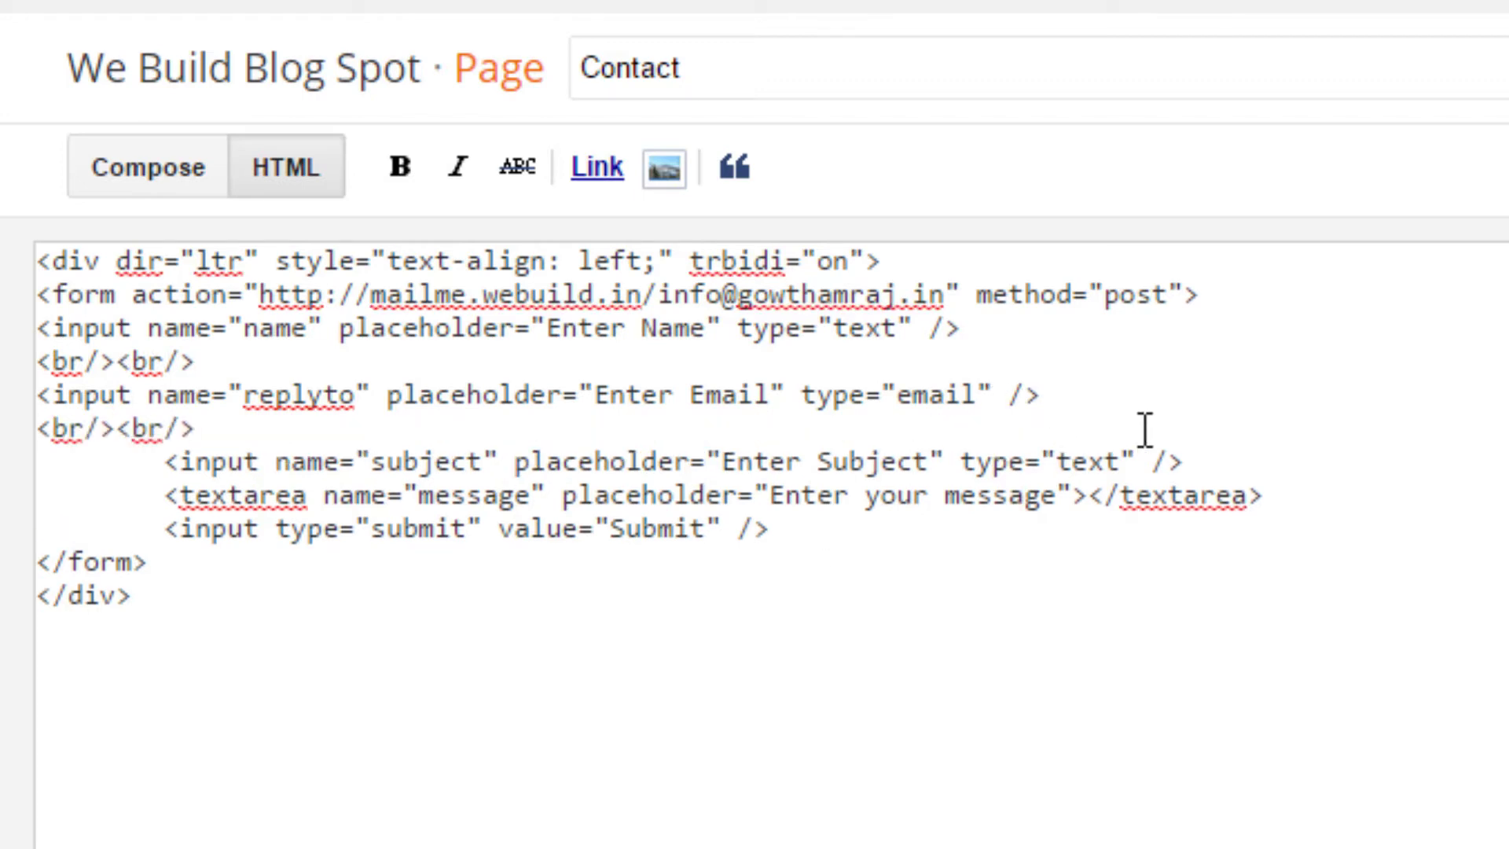
# Step: Add <br/><br/> breaks after the subject input and the message textarea
pyautogui.click(1196, 468)
pyautogui.press('Return')
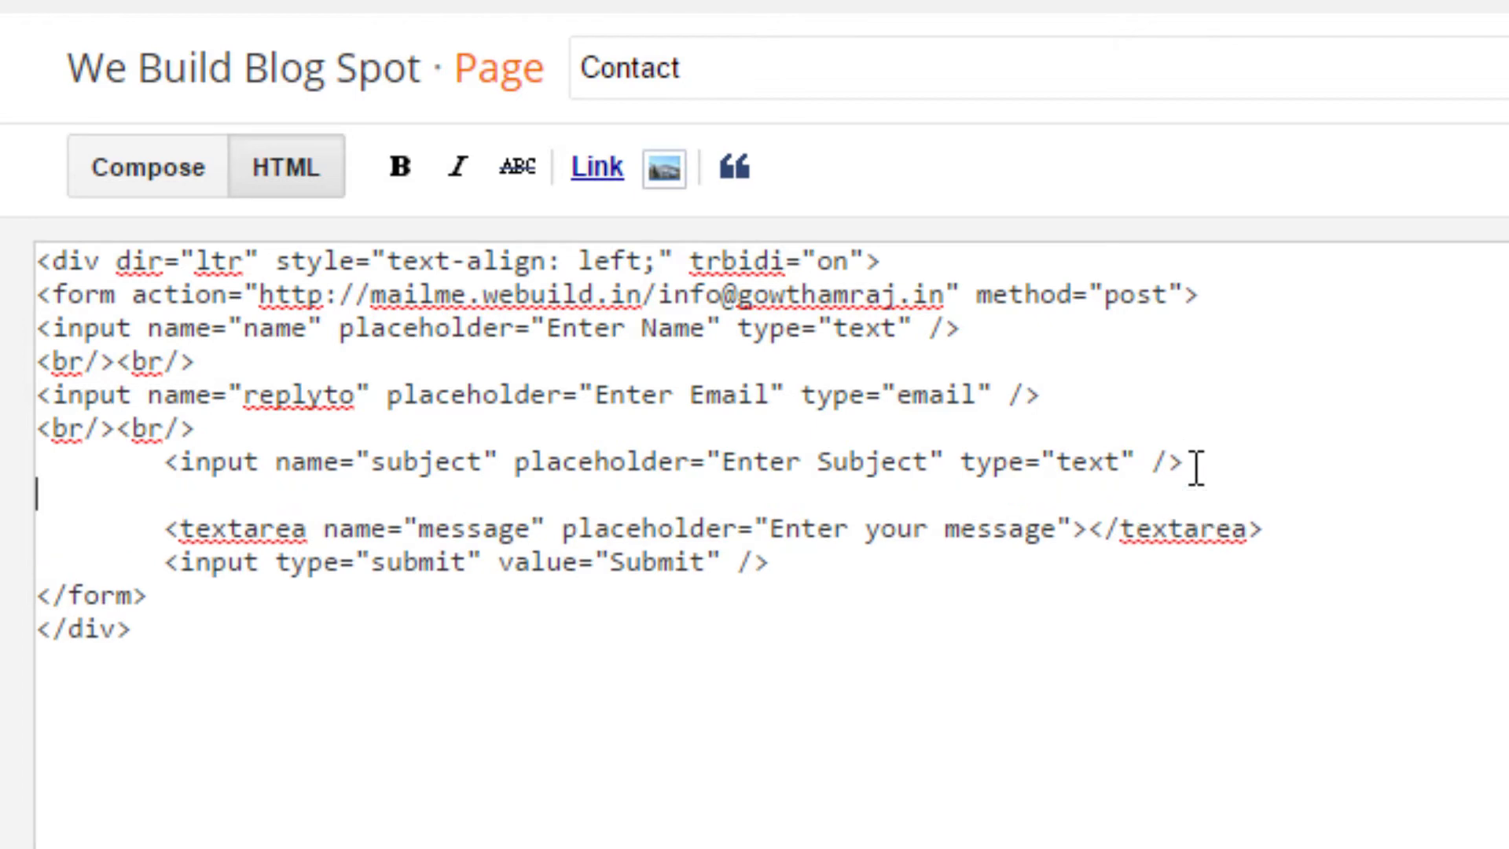
pyautogui.hotkey('ctrl', 'v')
pyautogui.hotkey('ctrl', 'v')
pyautogui.click(1285, 533)
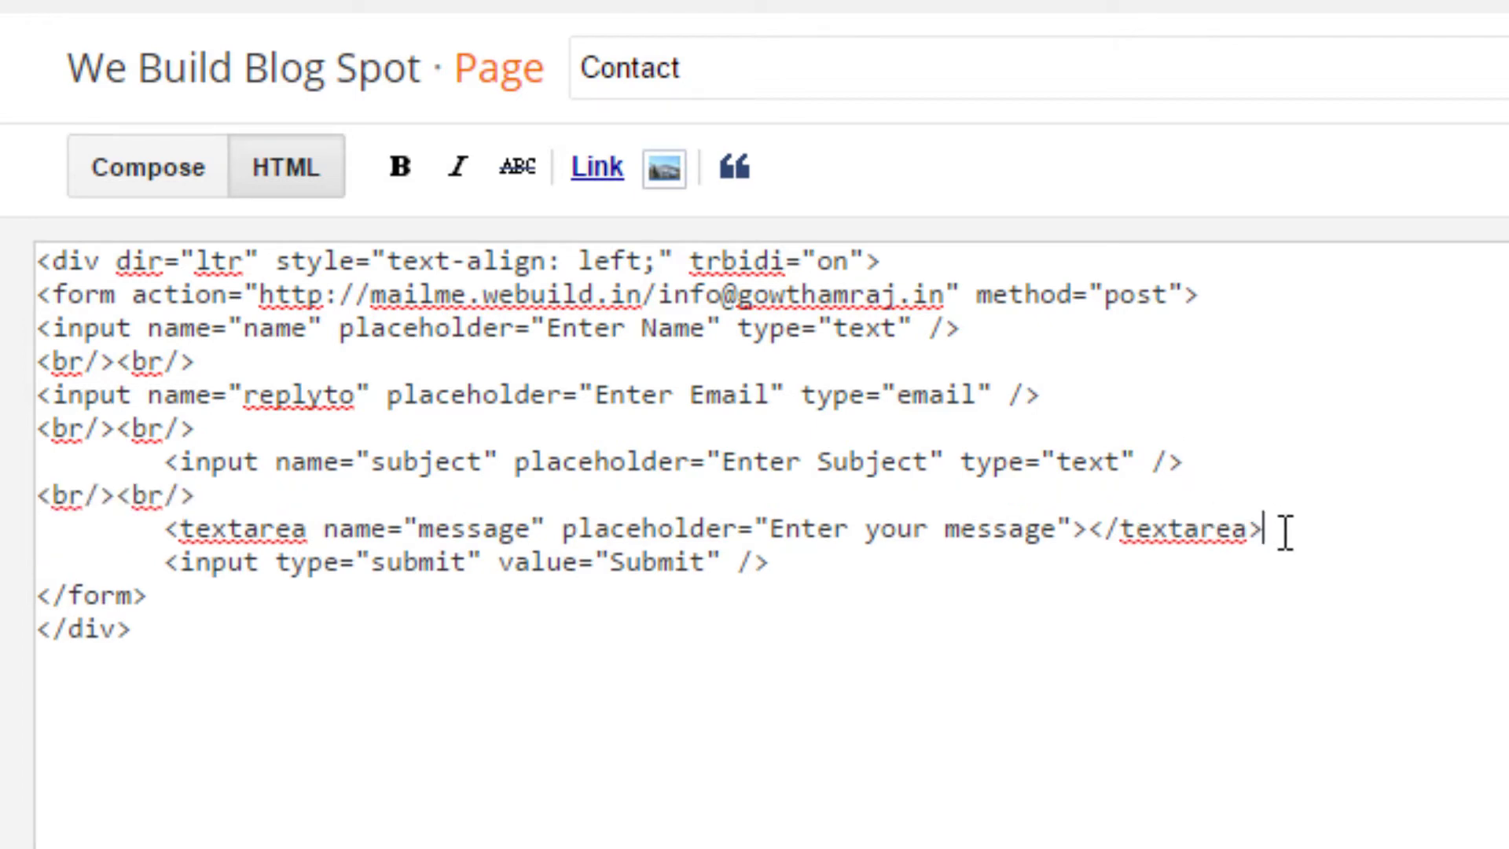
pyautogui.press('Return')
pyautogui.hotkey('ctrl', 'v')
pyautogui.hotkey('ctrl', 'v')
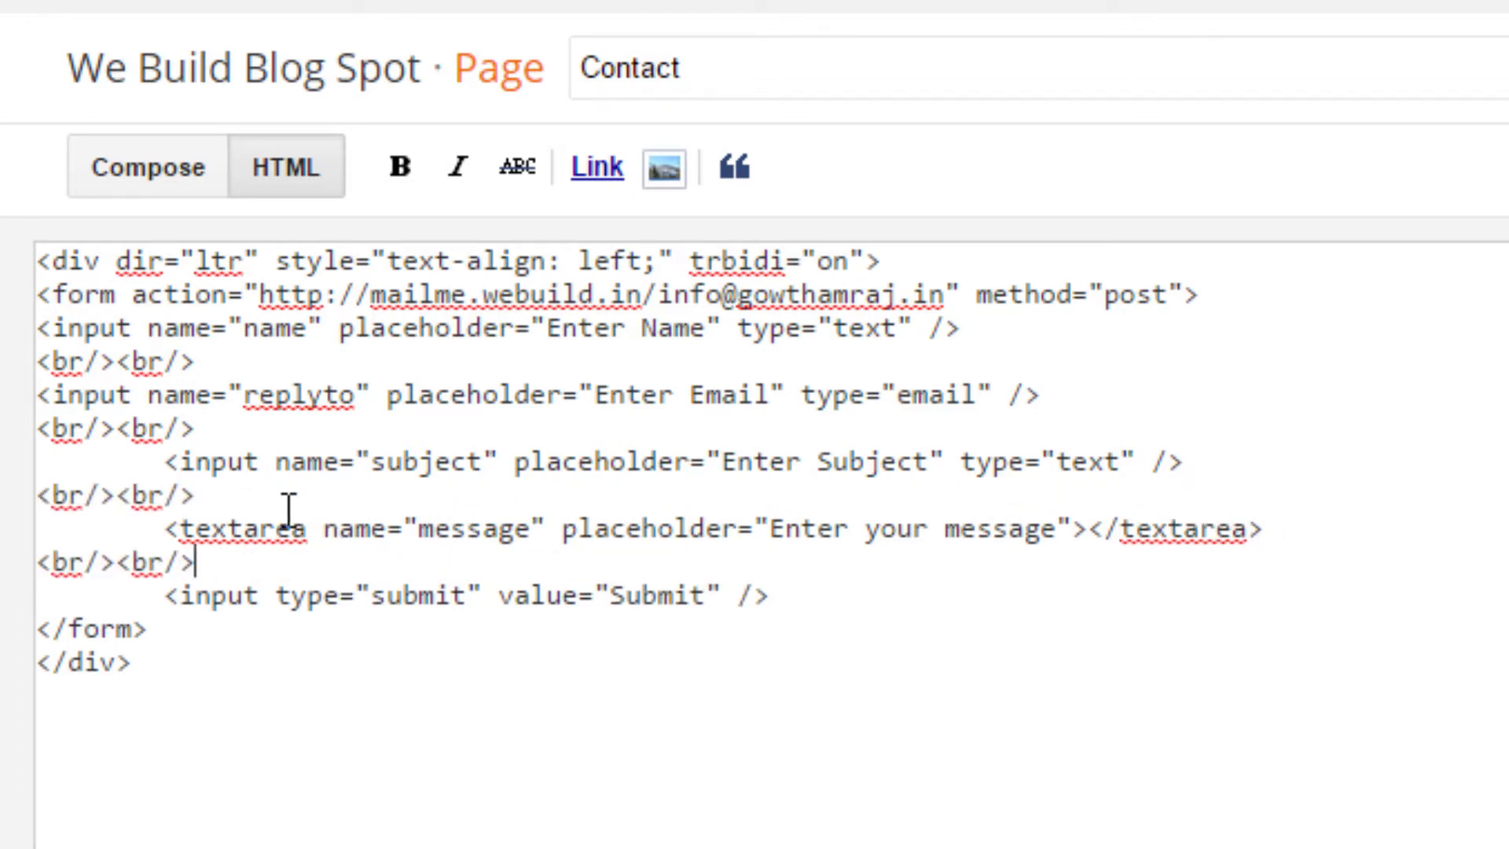
# Step: Remove indentation from the subject, textarea and submit lines and save the page
pyautogui.click(163, 464)
pyautogui.press('BackSpace')
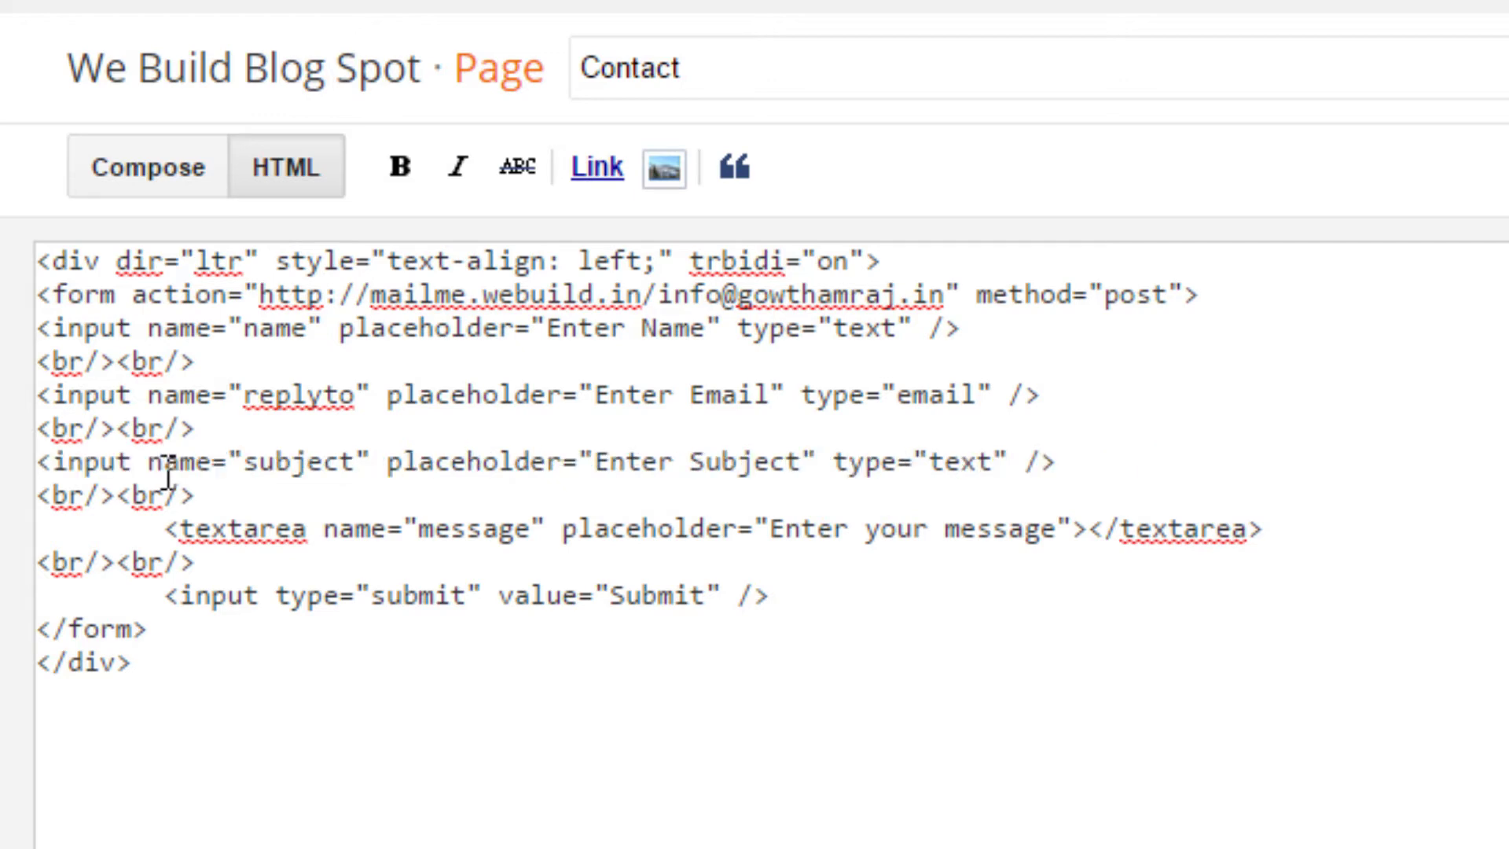
pyautogui.click(169, 528)
pyautogui.press('BackSpace')
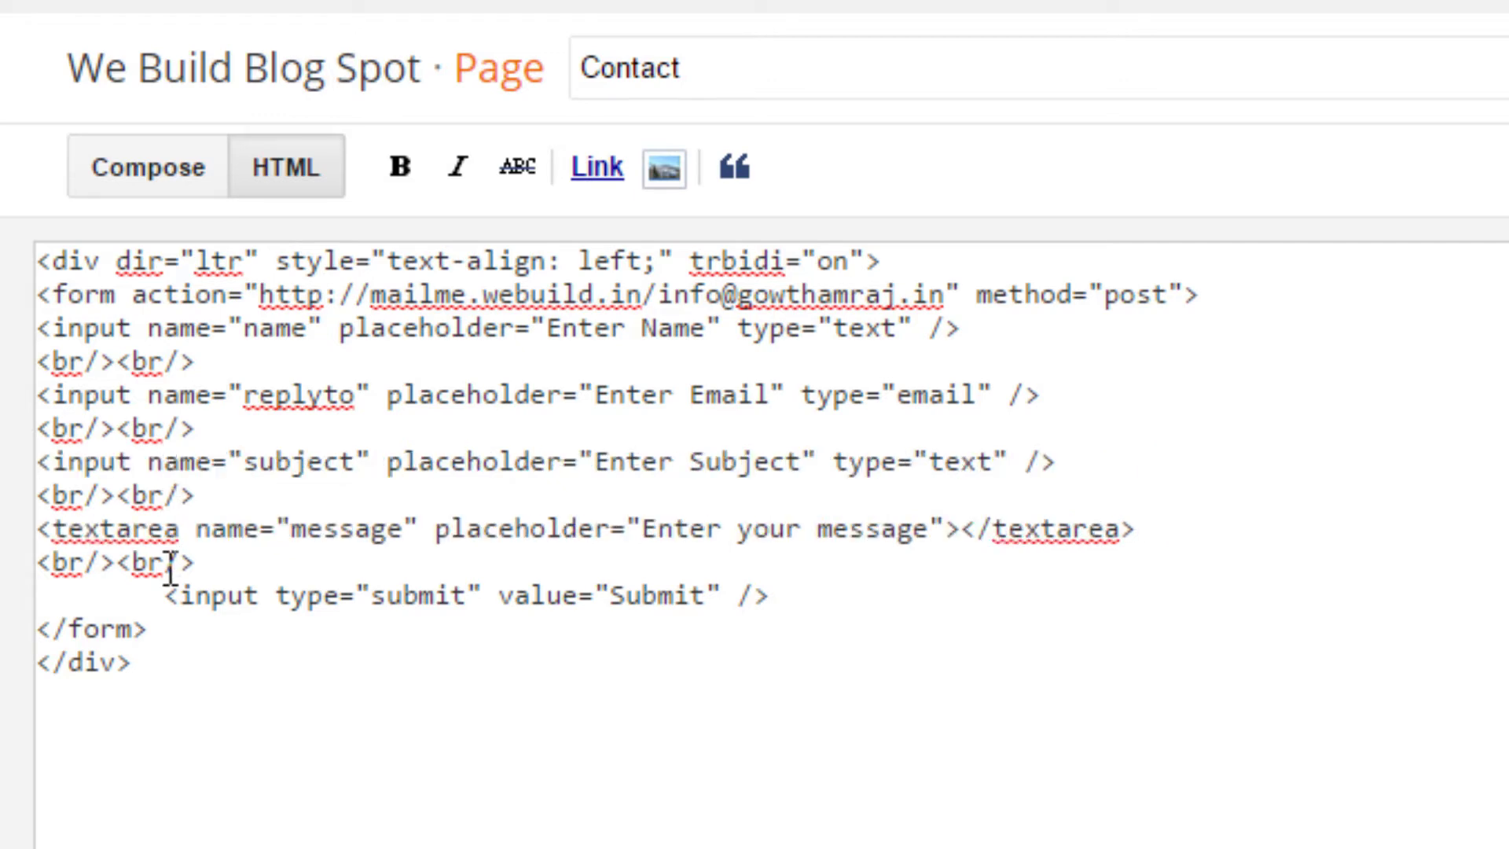
pyautogui.click(167, 595)
pyautogui.press('BackSpace')
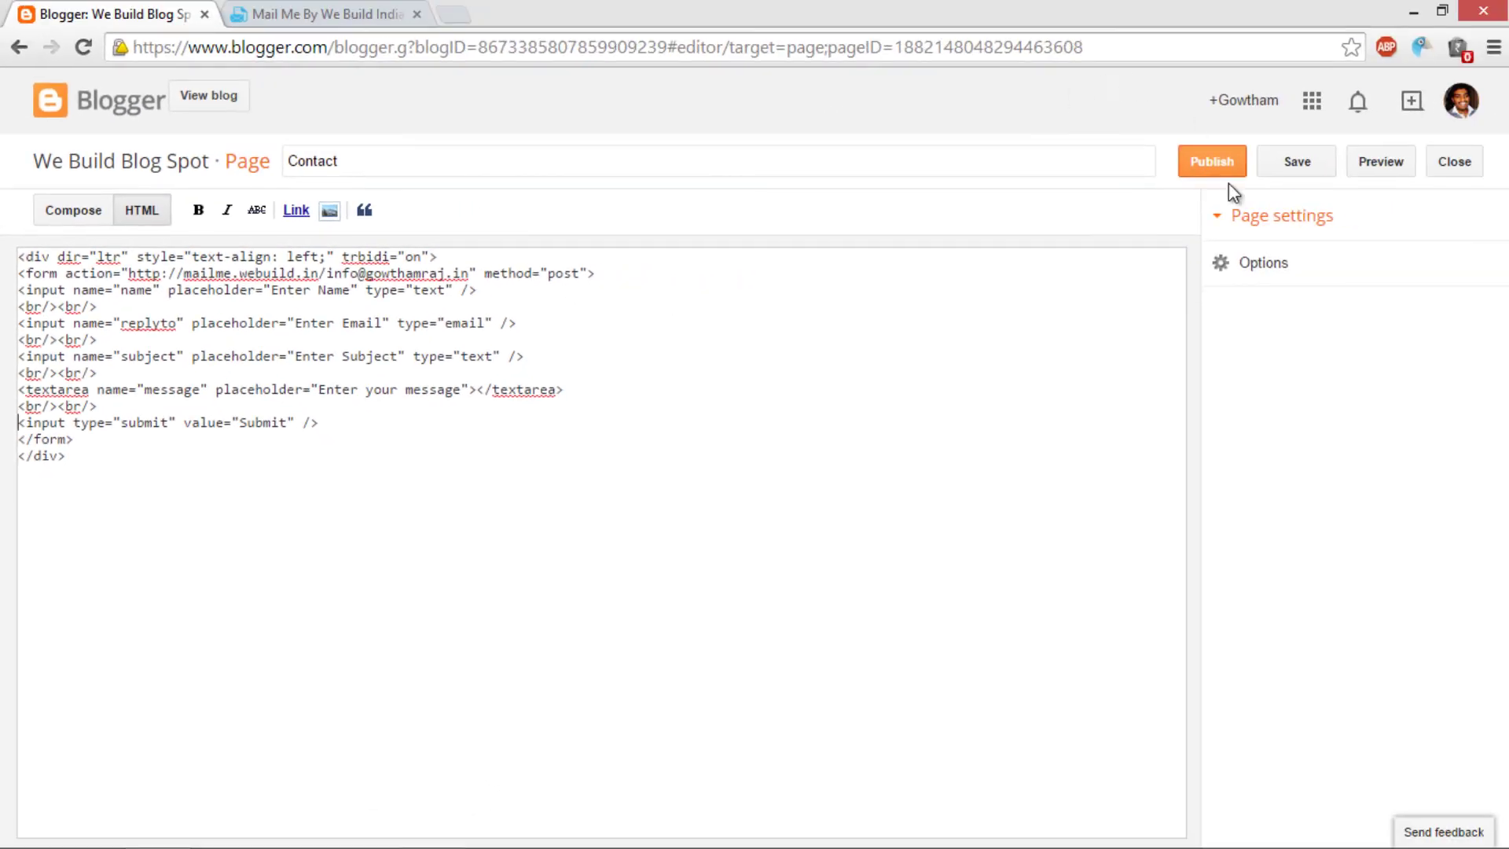
pyautogui.click(1298, 161)
# Step: Publish the Contact page and view it live on the blog
pyautogui.click(1225, 163)
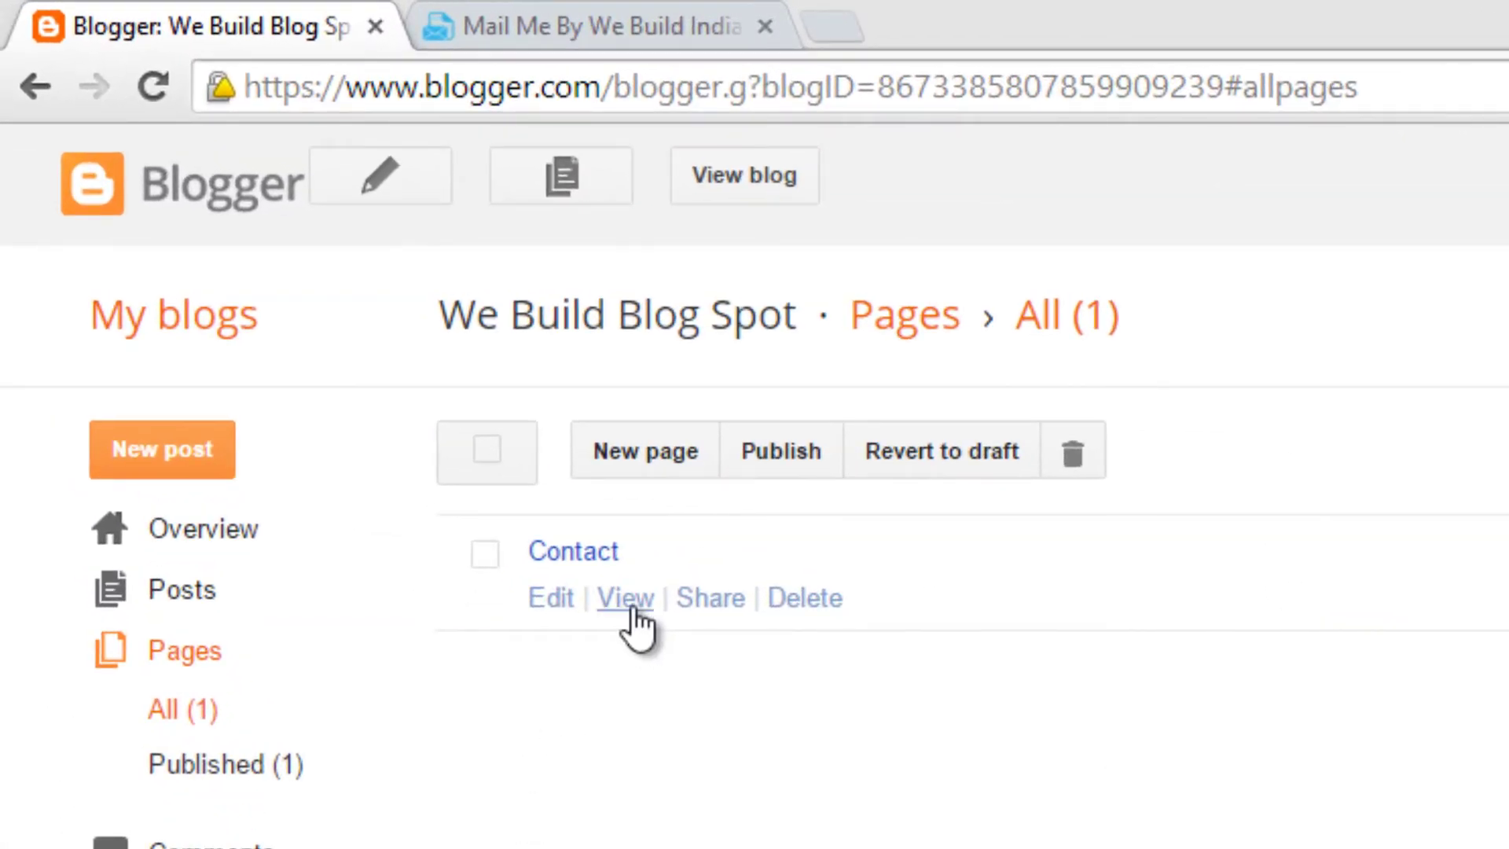
pyautogui.click(629, 610)
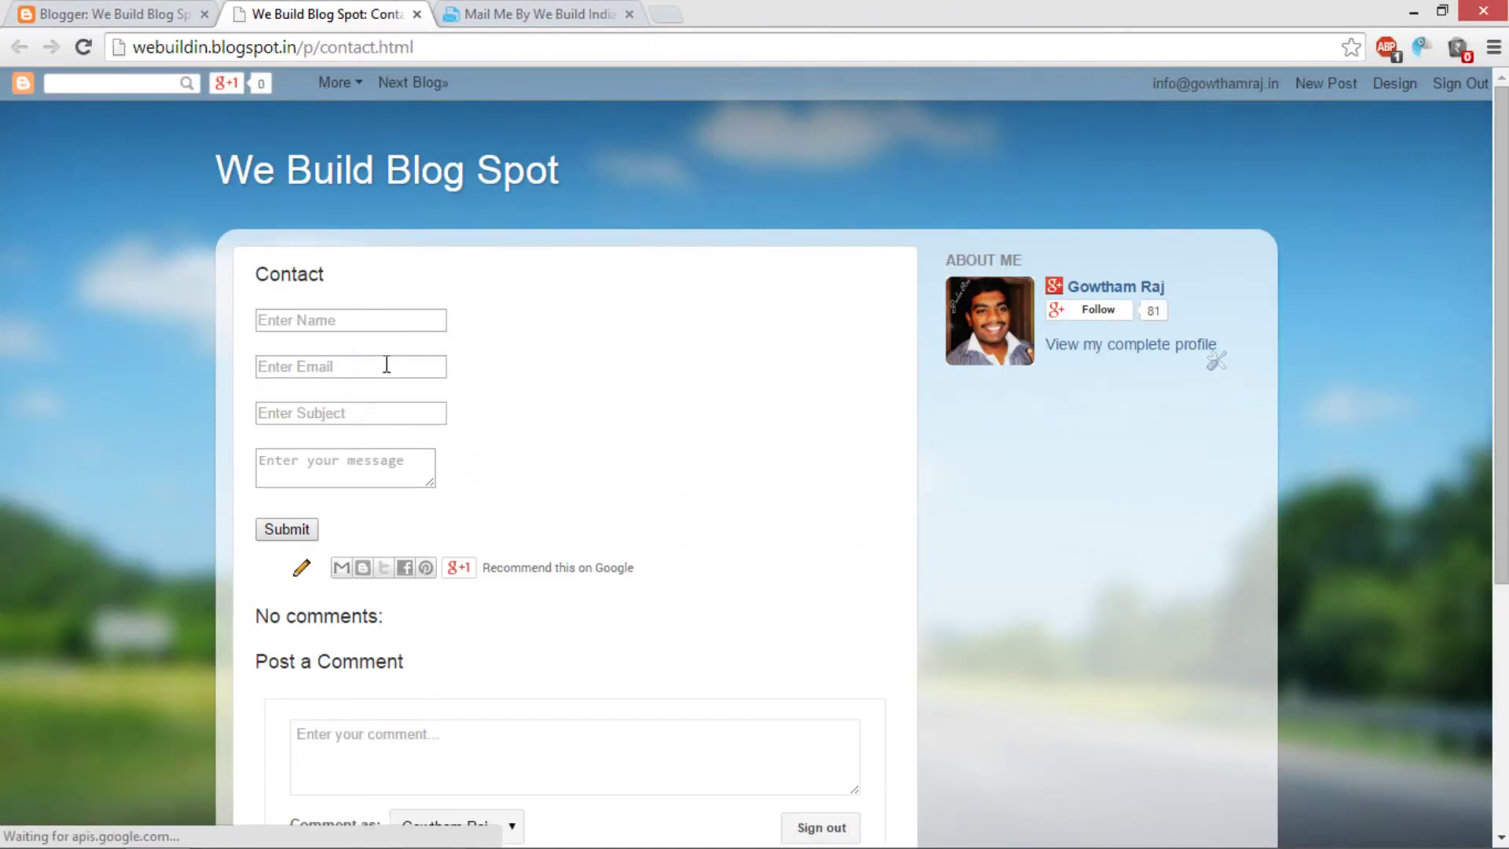
pyautogui.click(326, 321)
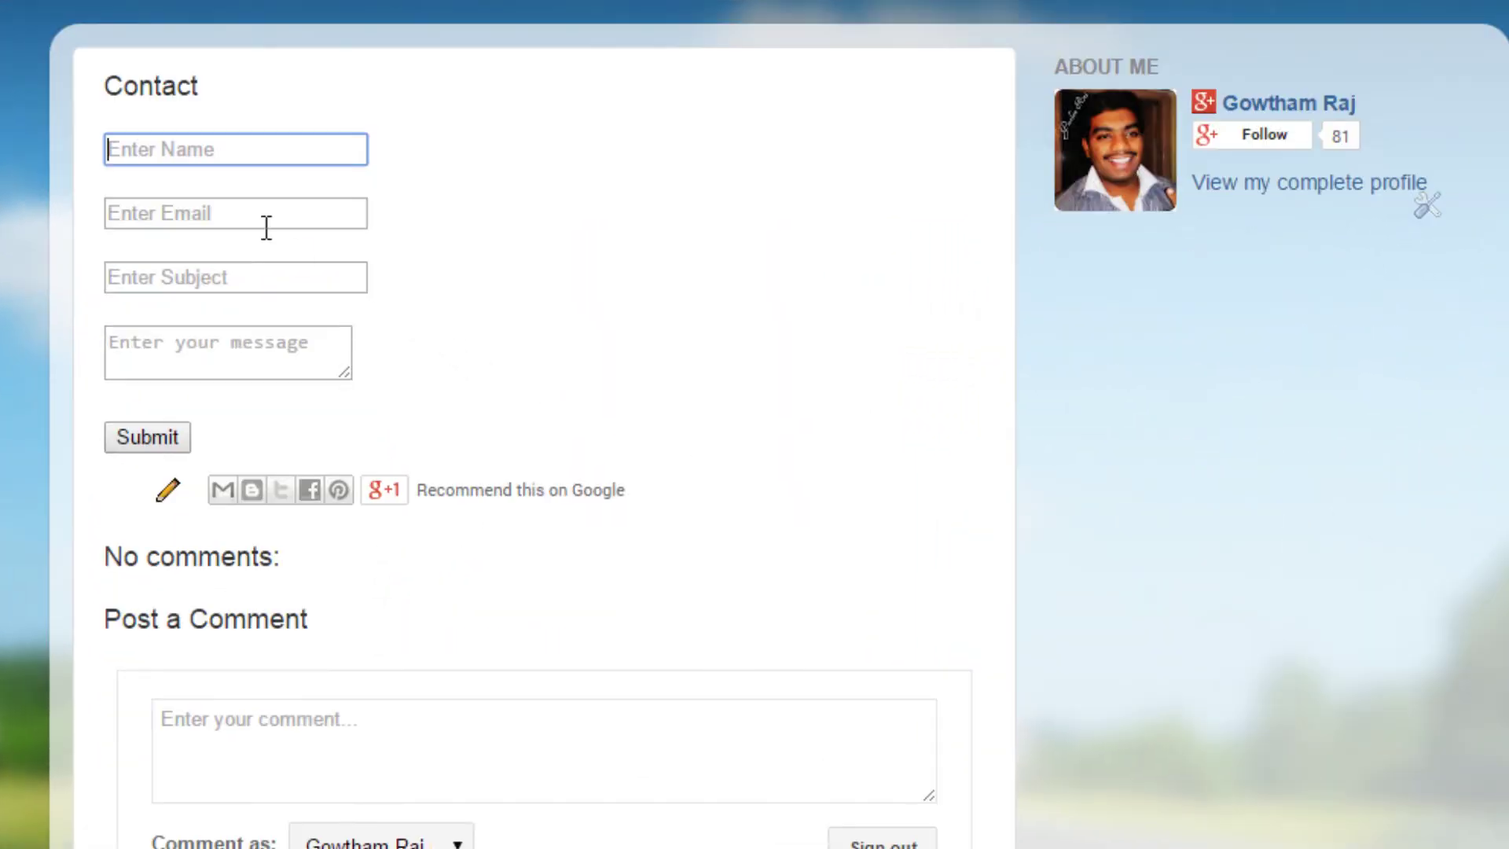
pyautogui.click(229, 207)
pyautogui.click(235, 283)
# Step: Fill the live form with the test sender's name and e-mail address
pyautogui.click(262, 159)
pyautogui.write('Gowtham')
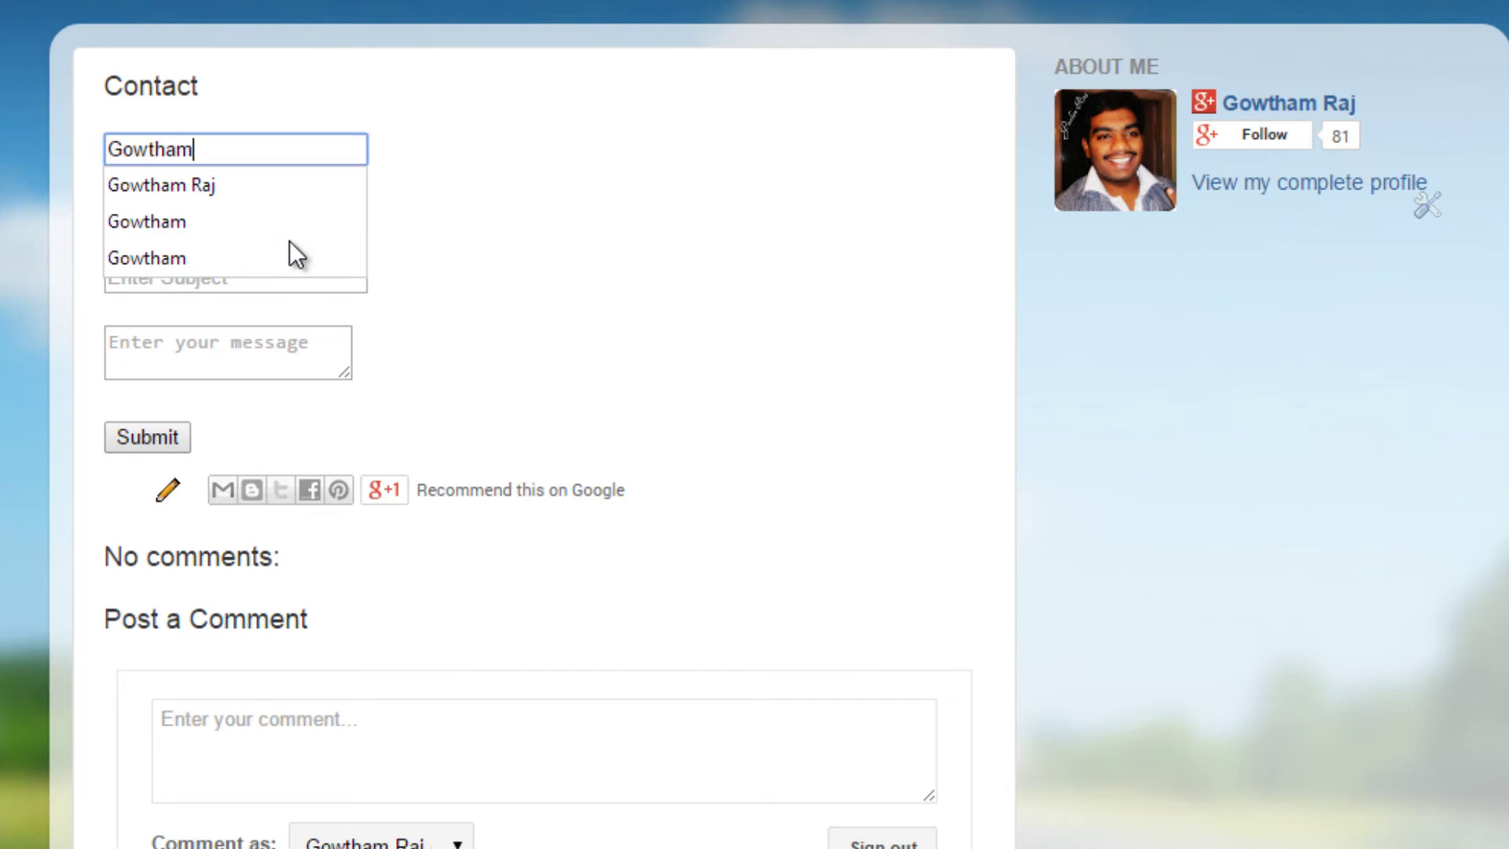
pyautogui.press('Return')
pyautogui.press('Tab')
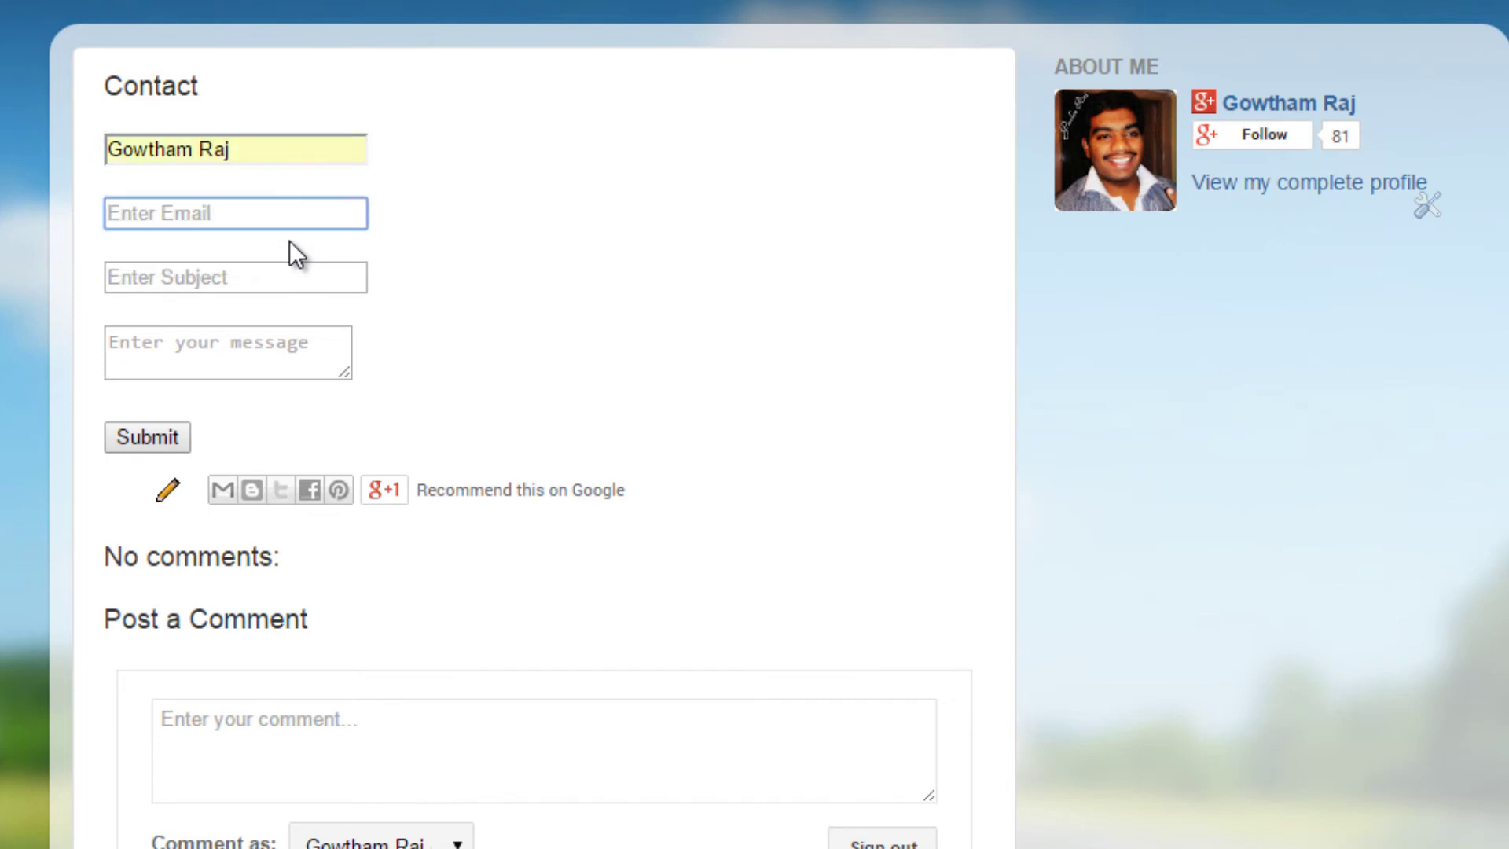
pyautogui.write('gowth')
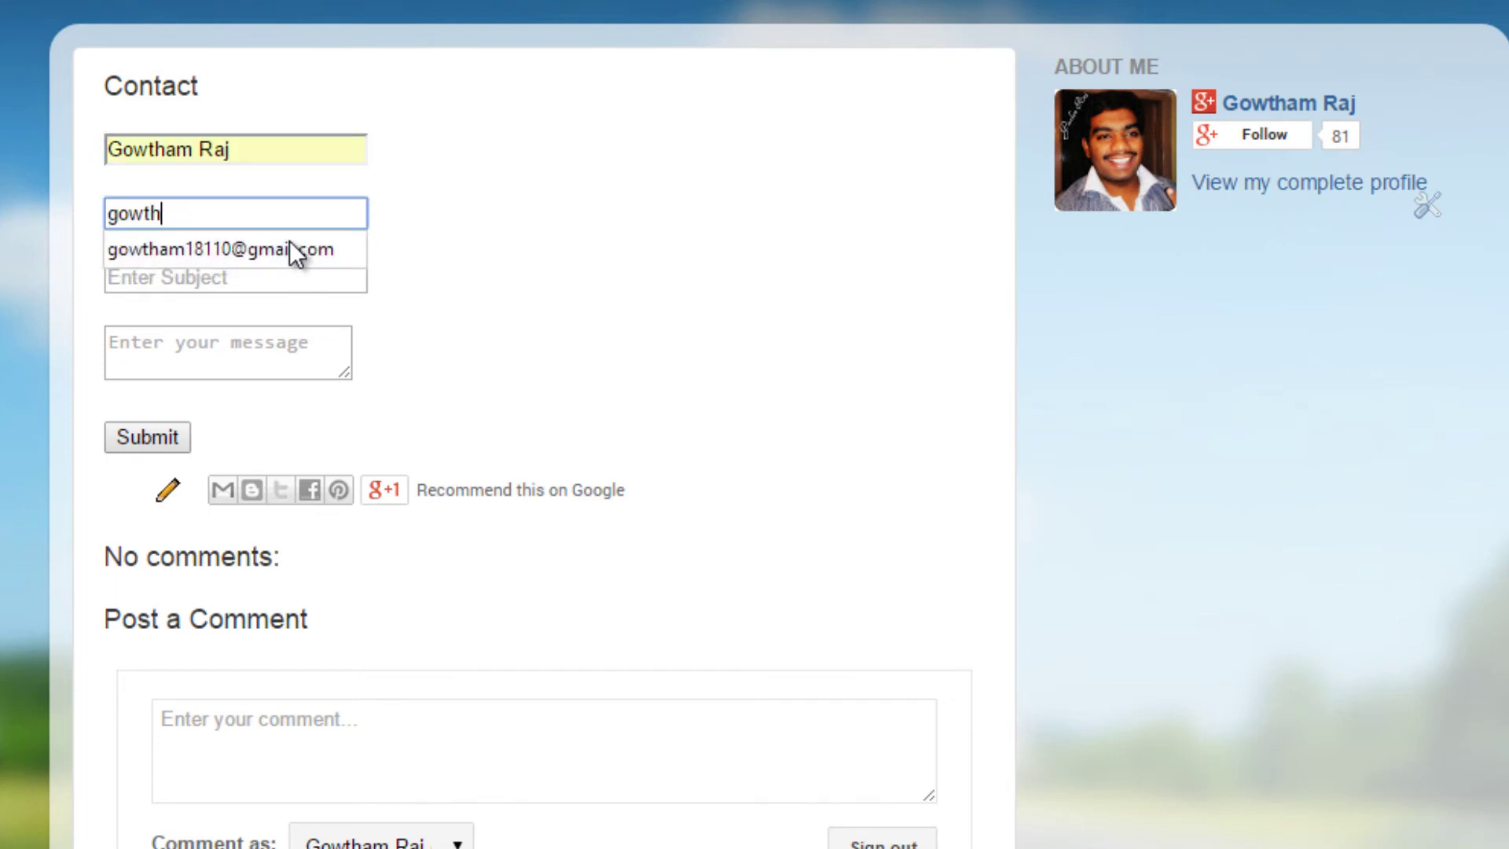
pyautogui.press('BackSpace')
pyautogui.press('BackSpace')
pyautogui.press('BackSpace')
pyautogui.press('BackSpace')
pyautogui.press('BackSpace')
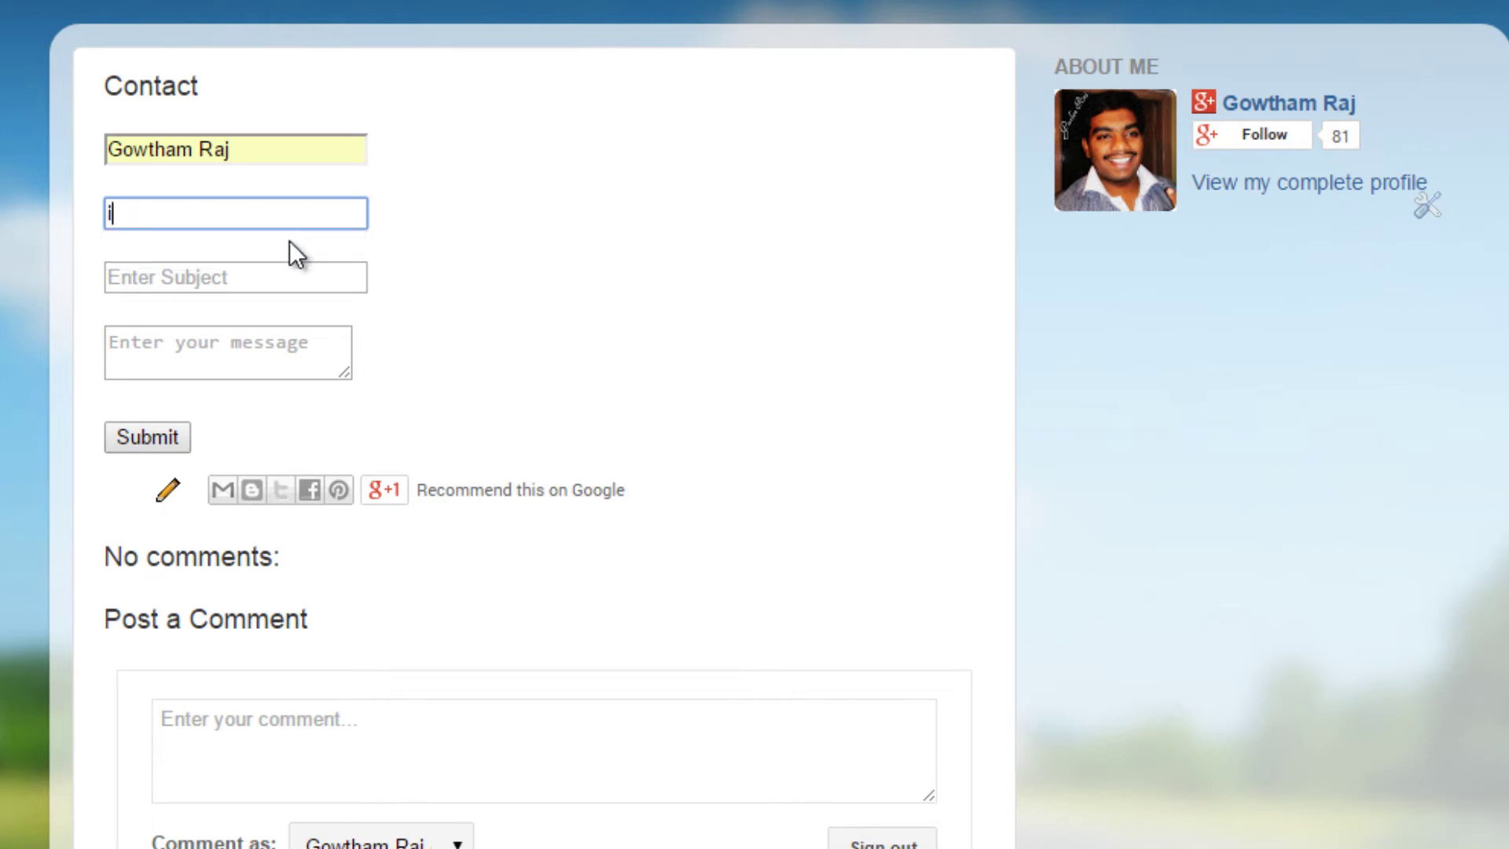
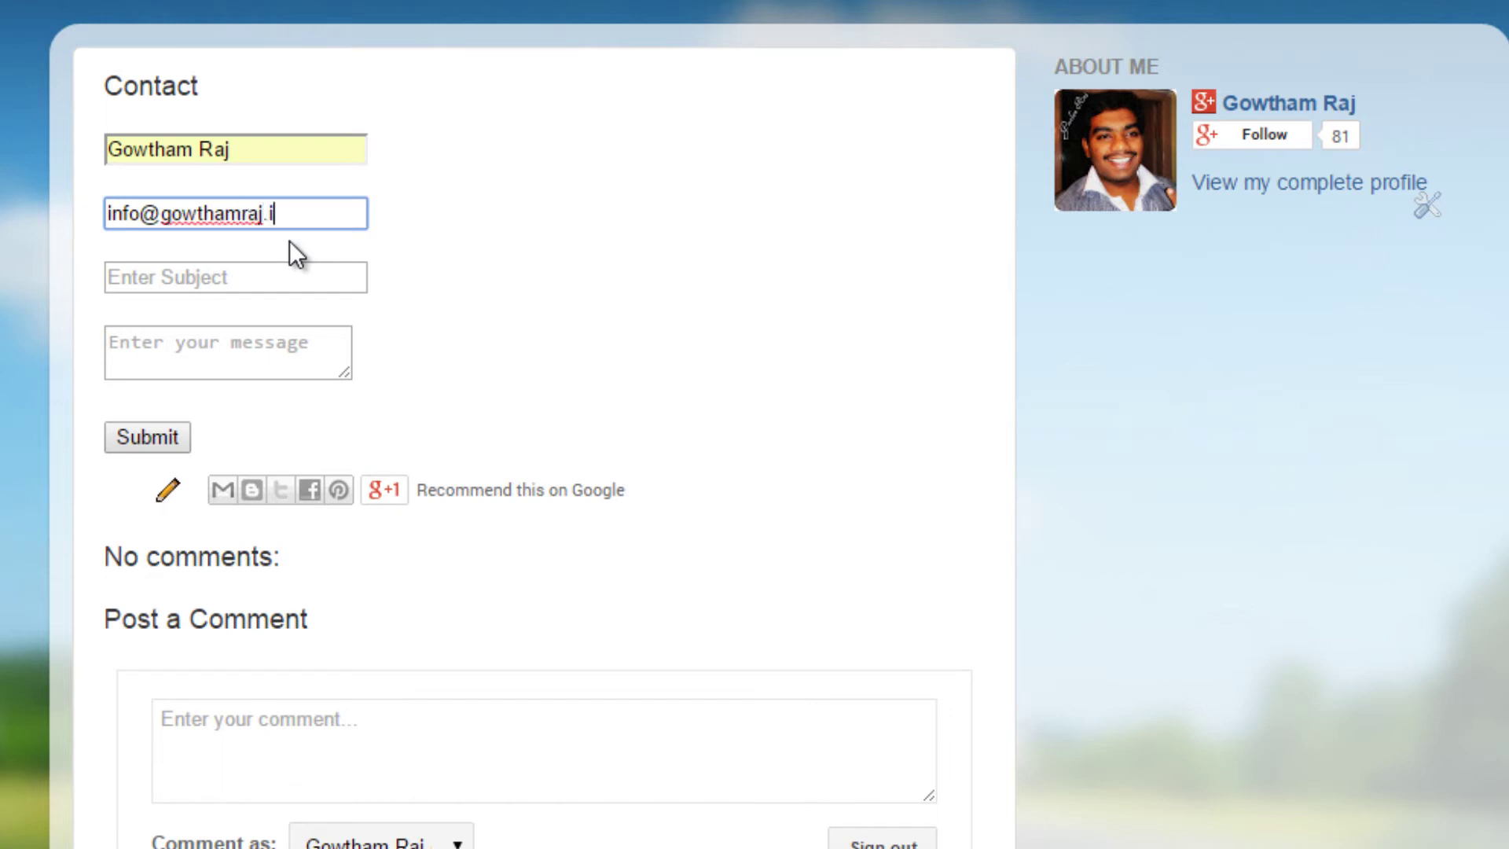
pyautogui.click(1463, 704)
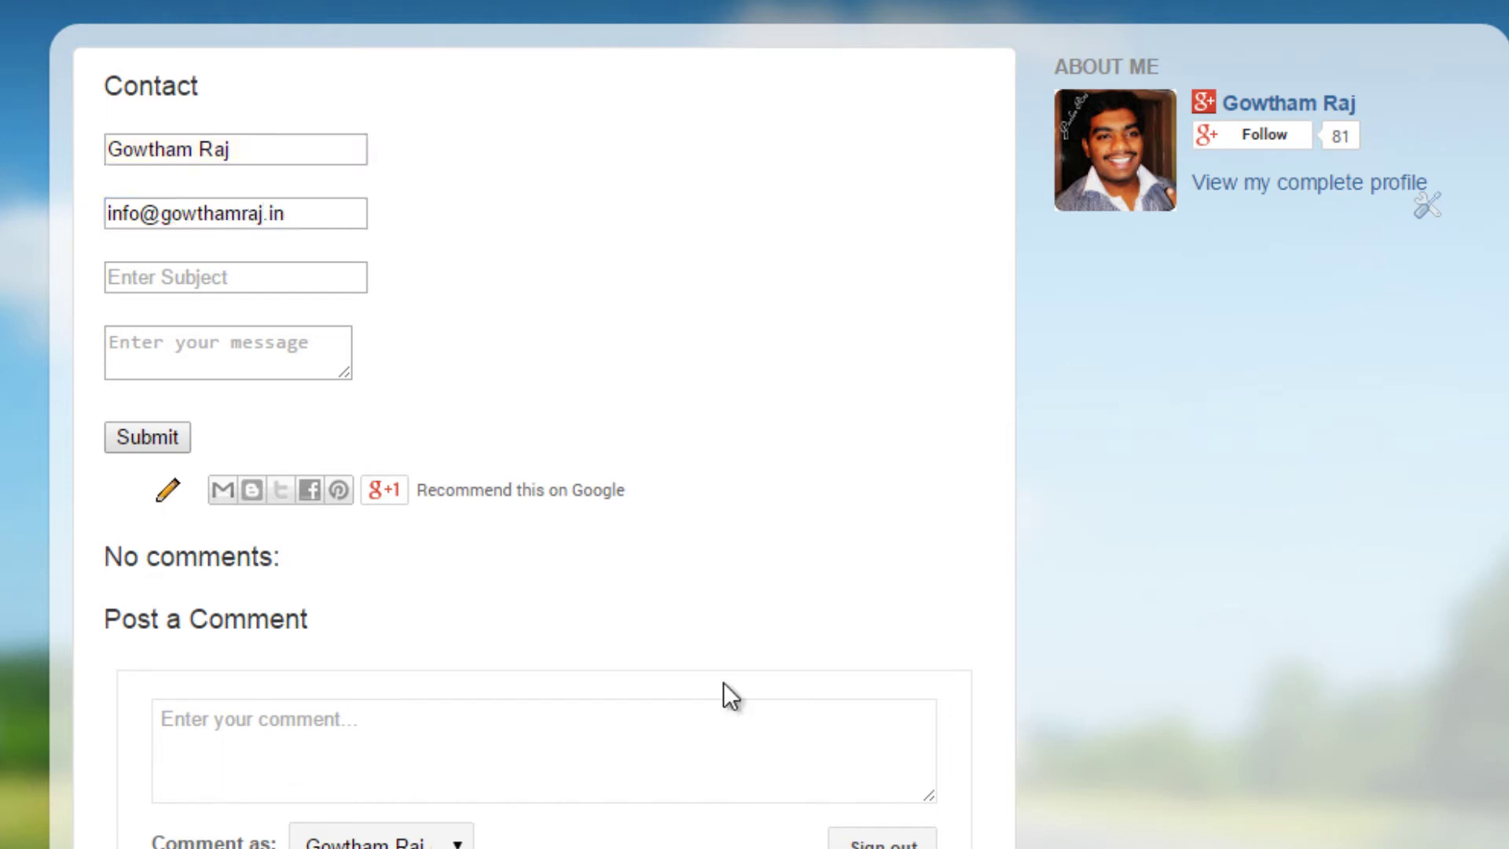
# Step: Submit the test form and highlight the Email Verification Needed message
pyautogui.click(147, 437)
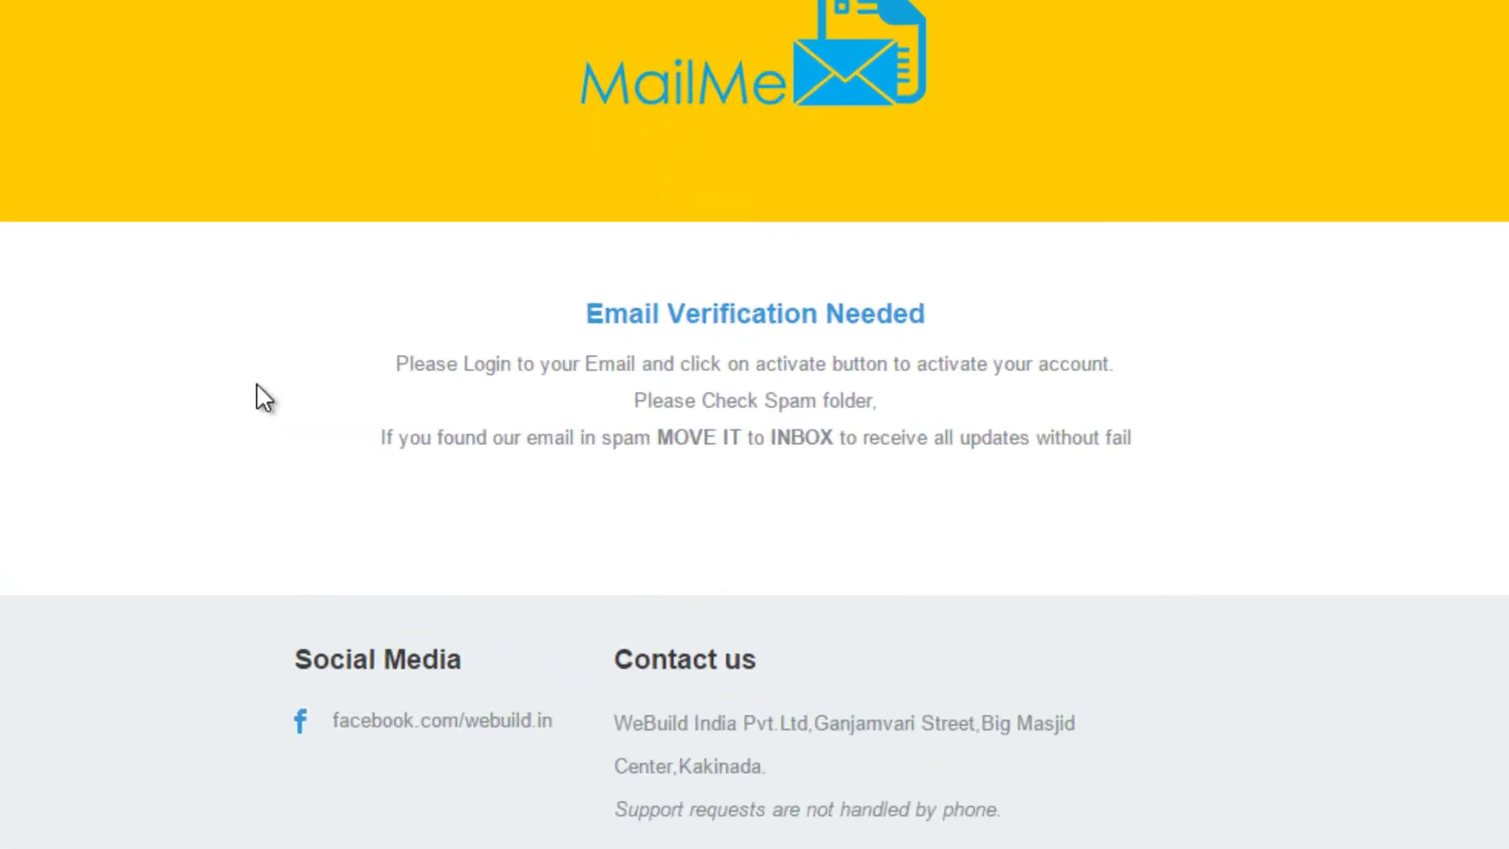
pyautogui.moveTo(518, 267); pyautogui.dragTo(1017, 269)
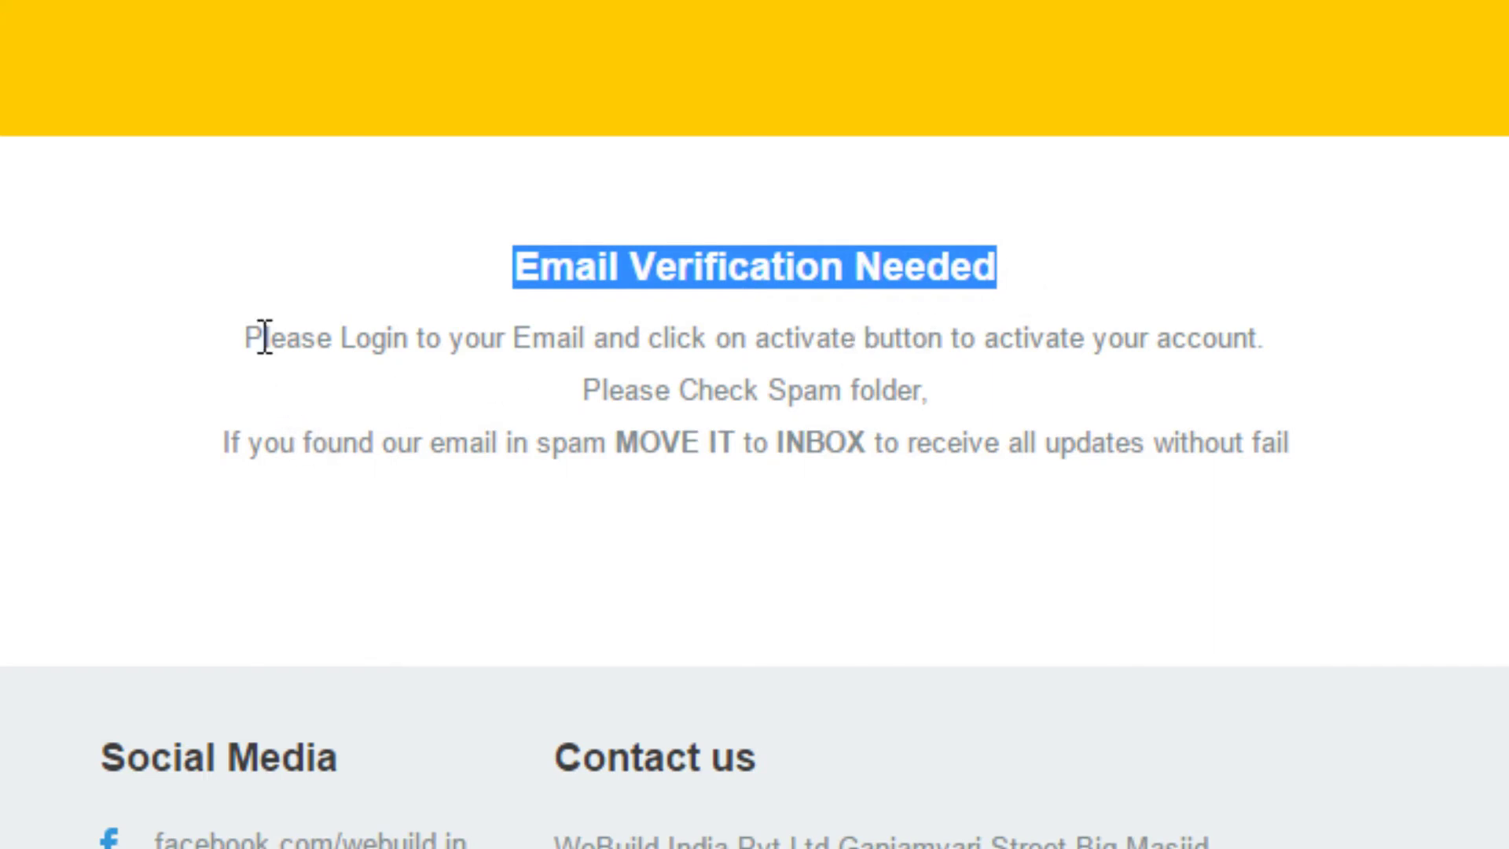
pyautogui.moveTo(247, 338); pyautogui.dragTo(802, 338)
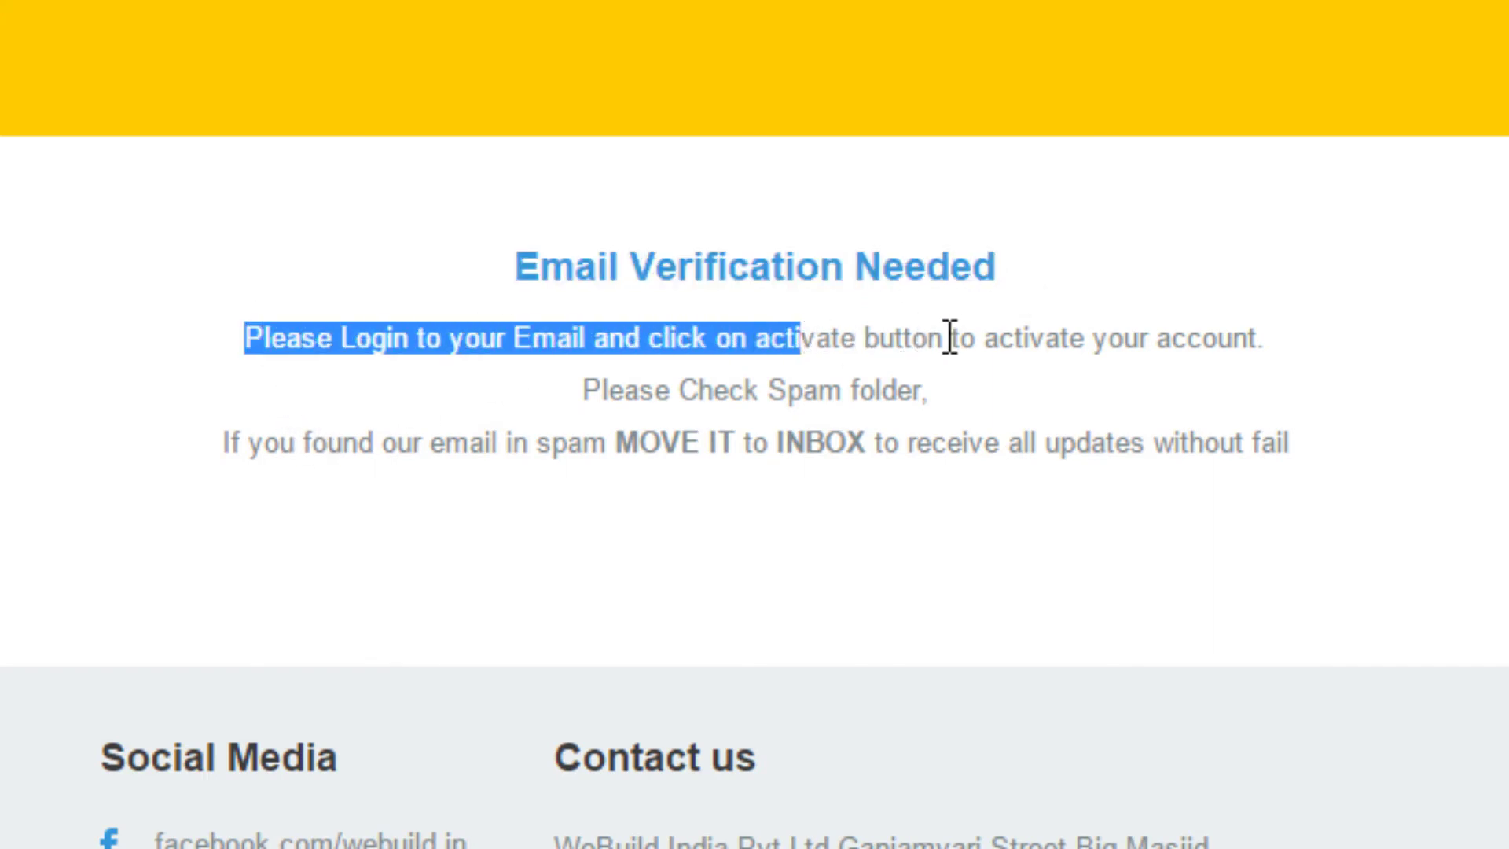
pyautogui.click(1203, 351)
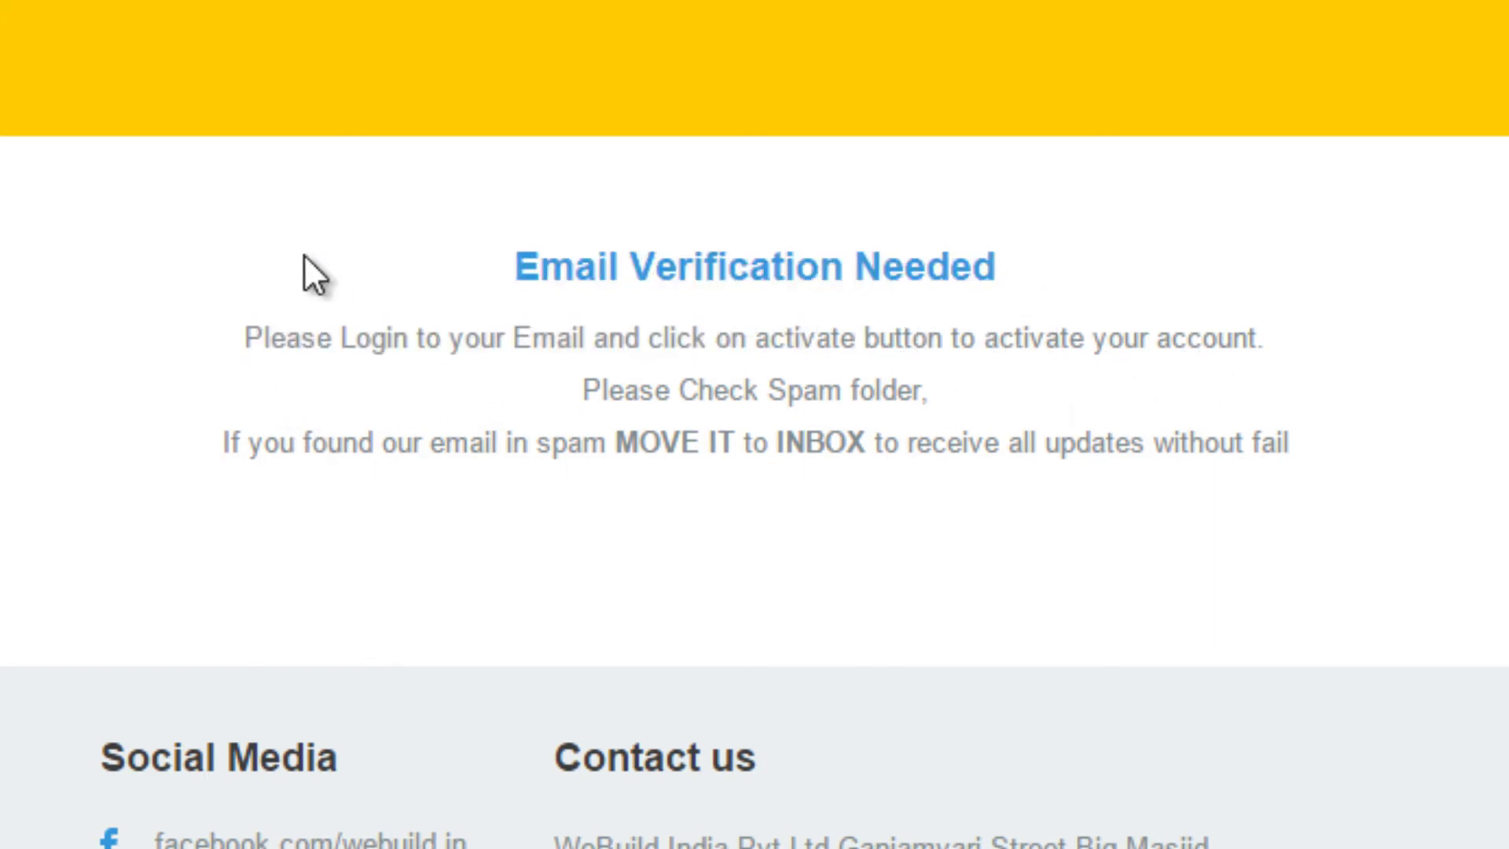
# Step: In Gmail, follow Activate Now in the 'Verify Your Email Address' email, then return to MailMe
pyautogui.click(668, 15)
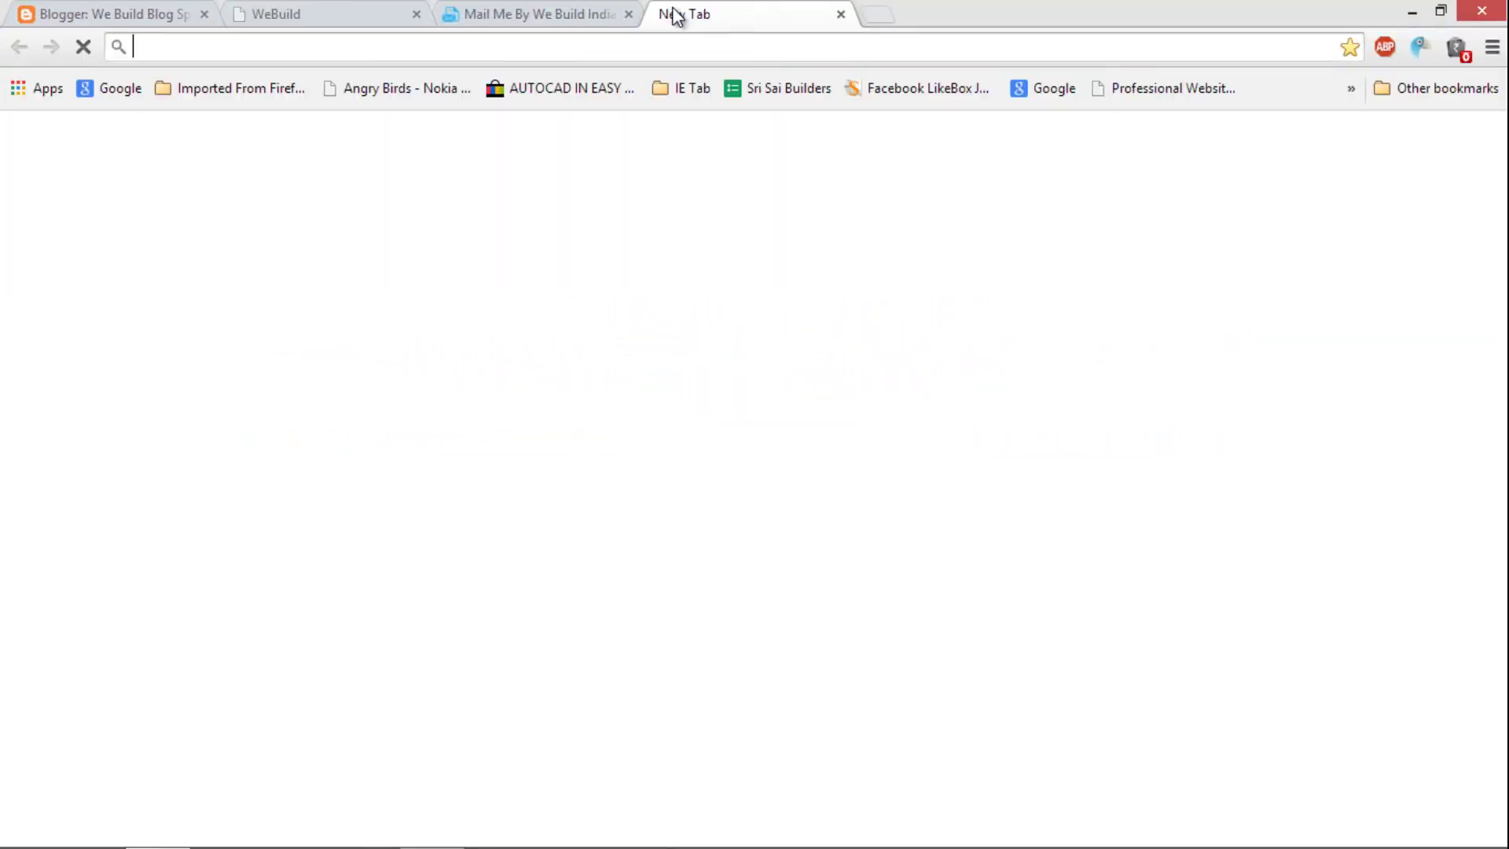
pyautogui.write('gm')
pyautogui.press('Return')
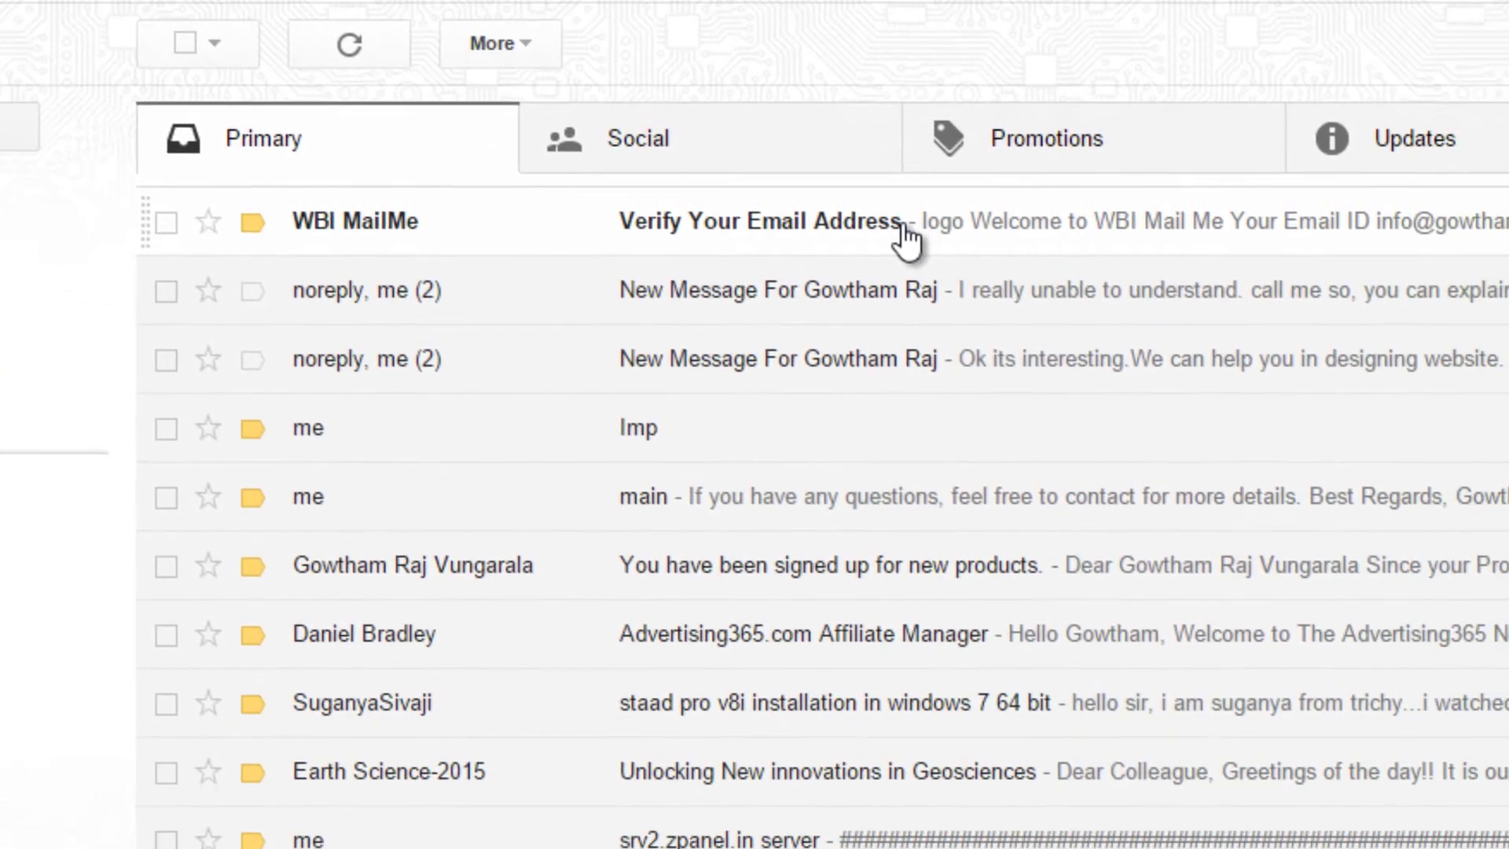
pyautogui.click(1099, 431)
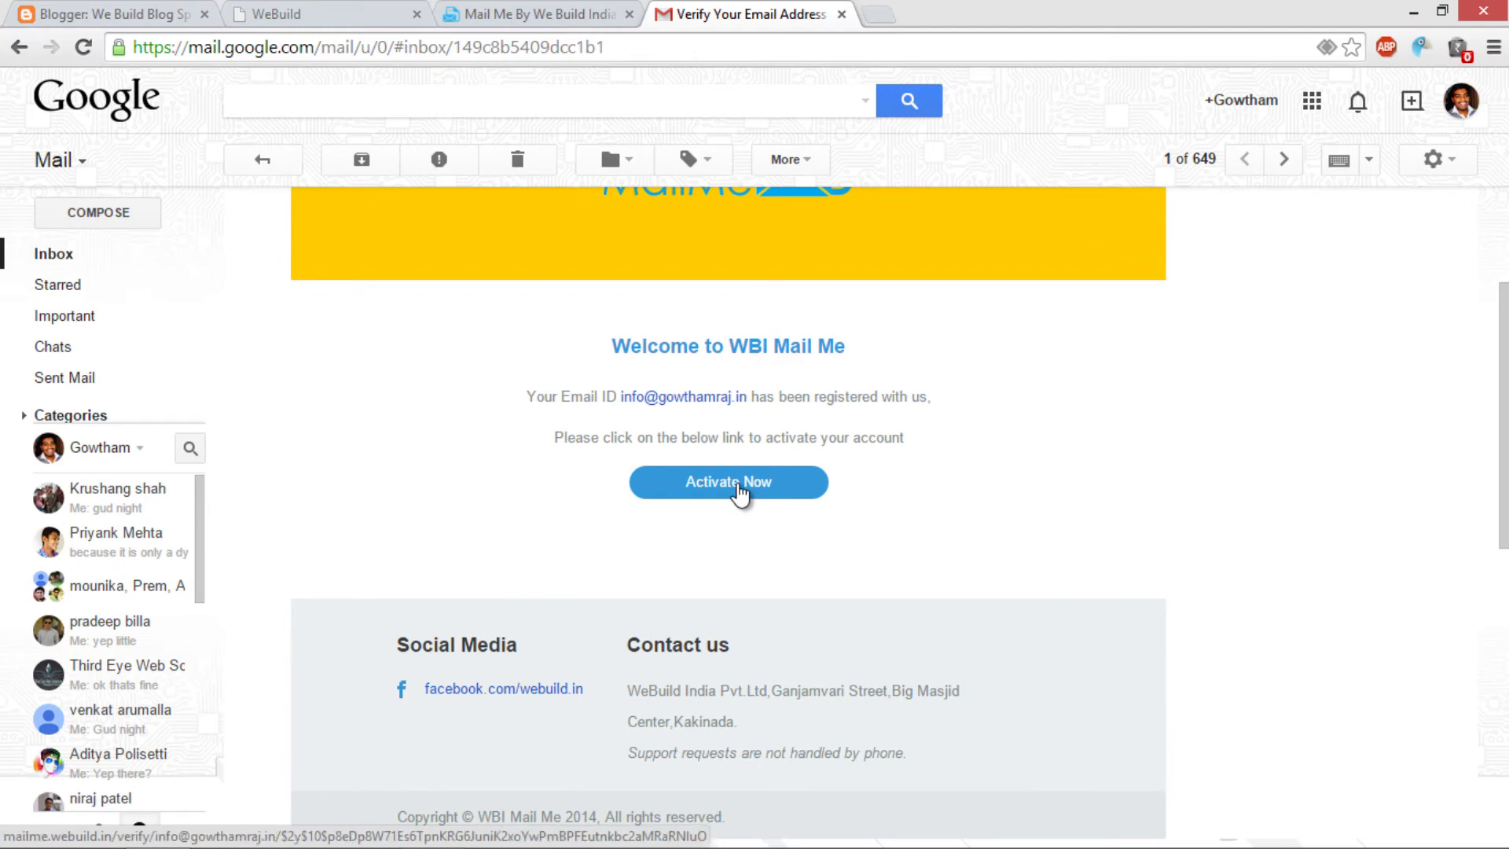
pyautogui.click(738, 483)
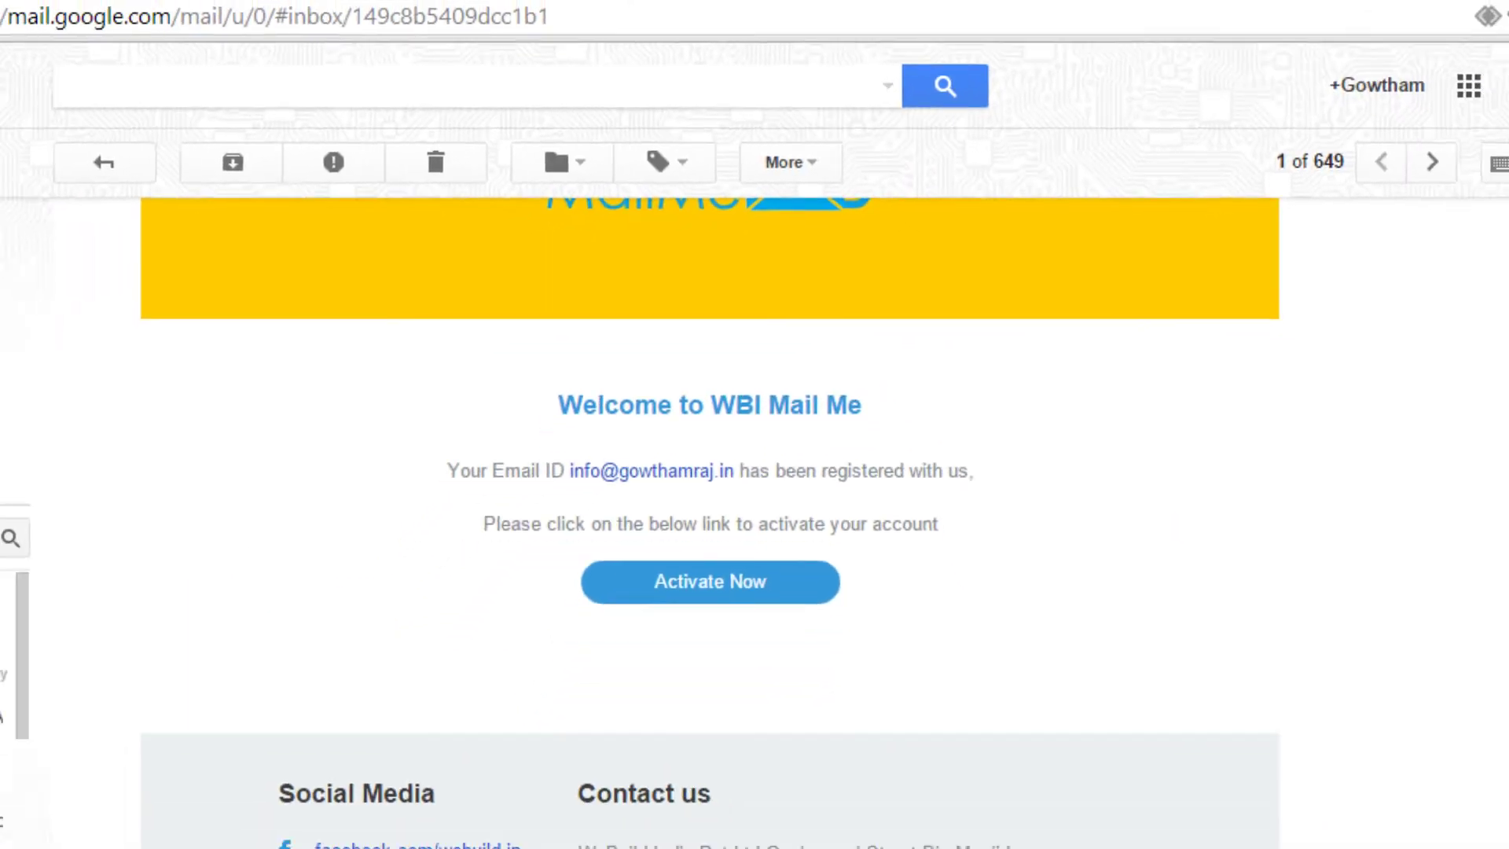
pyautogui.click(535, 14)
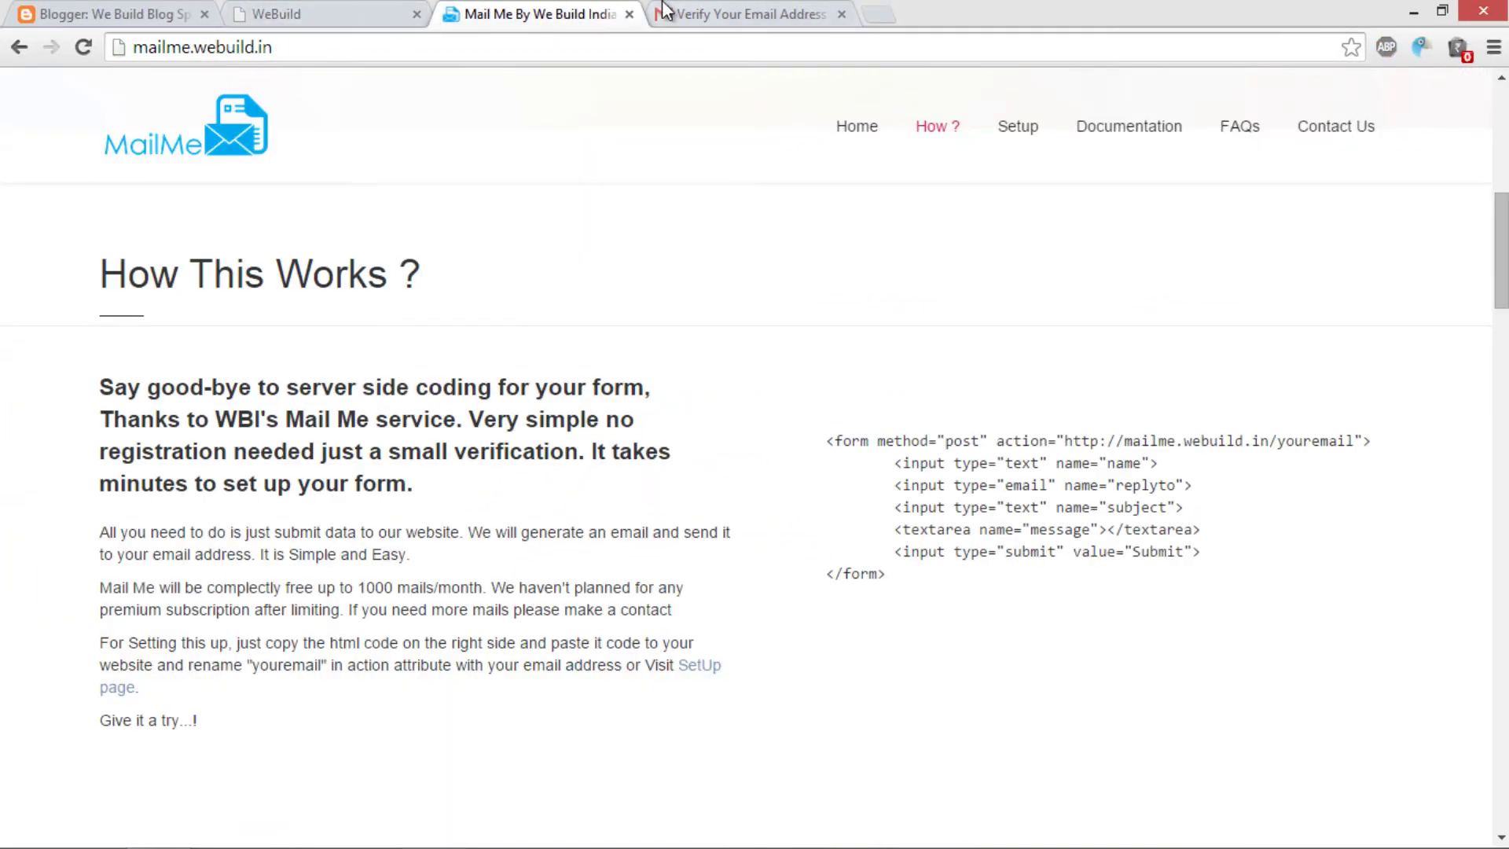
pyautogui.click(290, 13)
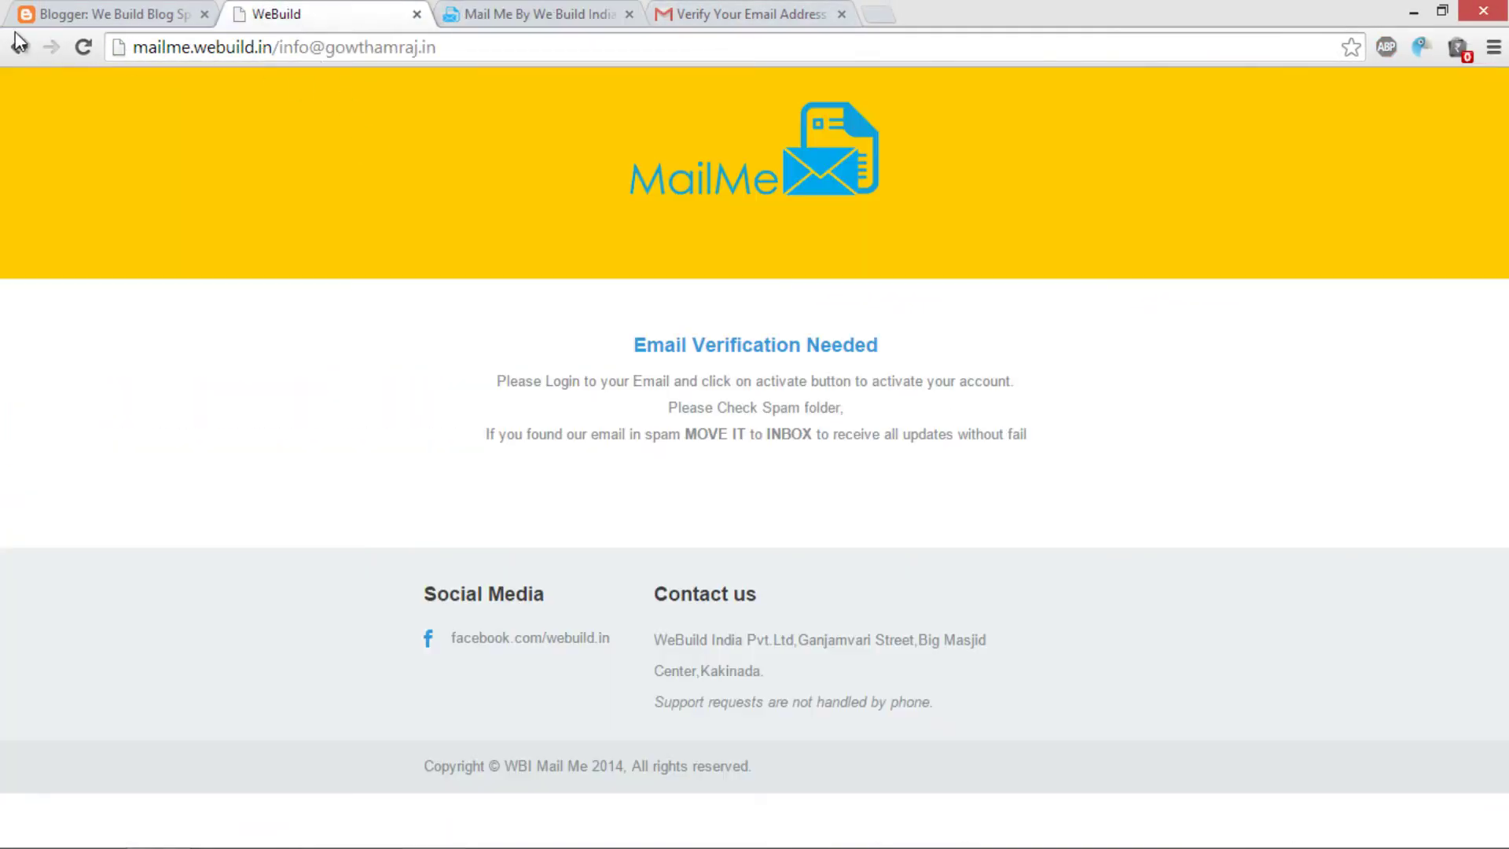
# Step: Close the MailMe verification tab and view the Contact page on the live blog
pyautogui.middleClick(270, 14)
pyautogui.click(181, 14)
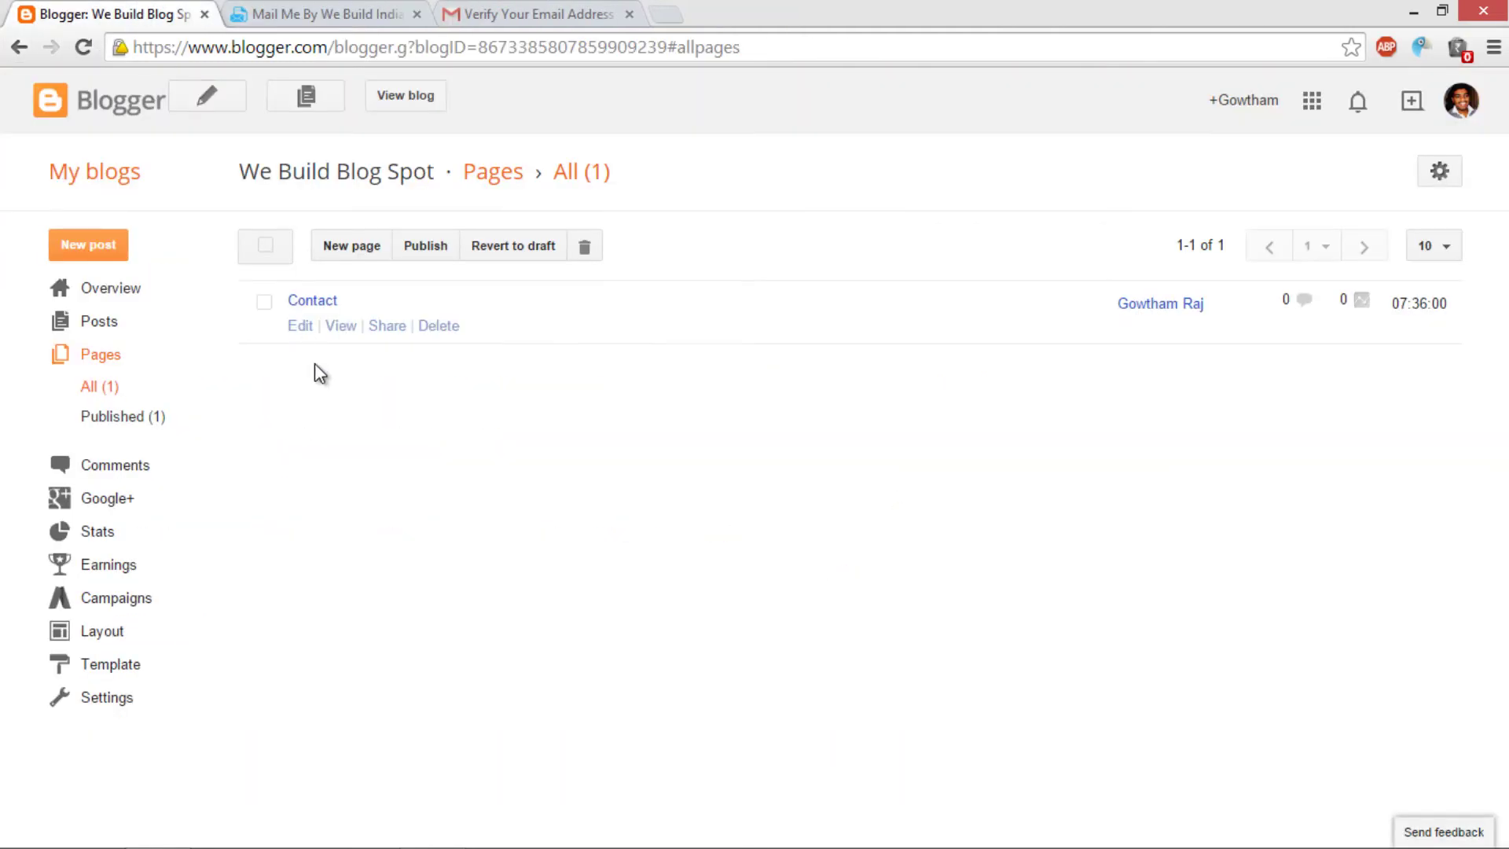
pyautogui.click(341, 325)
pyautogui.click(327, 11)
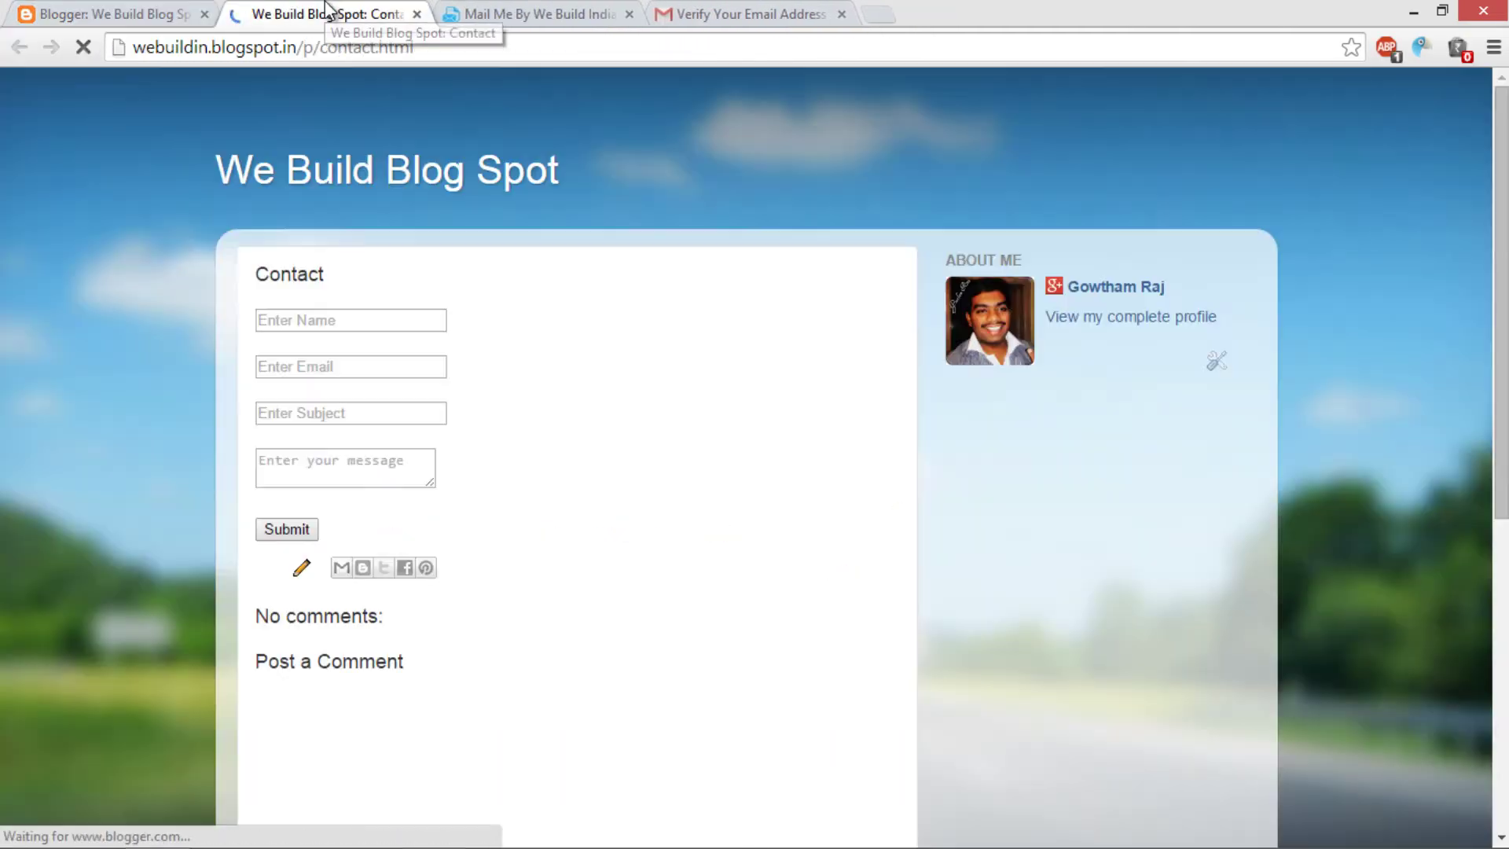
# Step: Fill the form's name and e-mail fields from saved entries
pyautogui.click(335, 320)
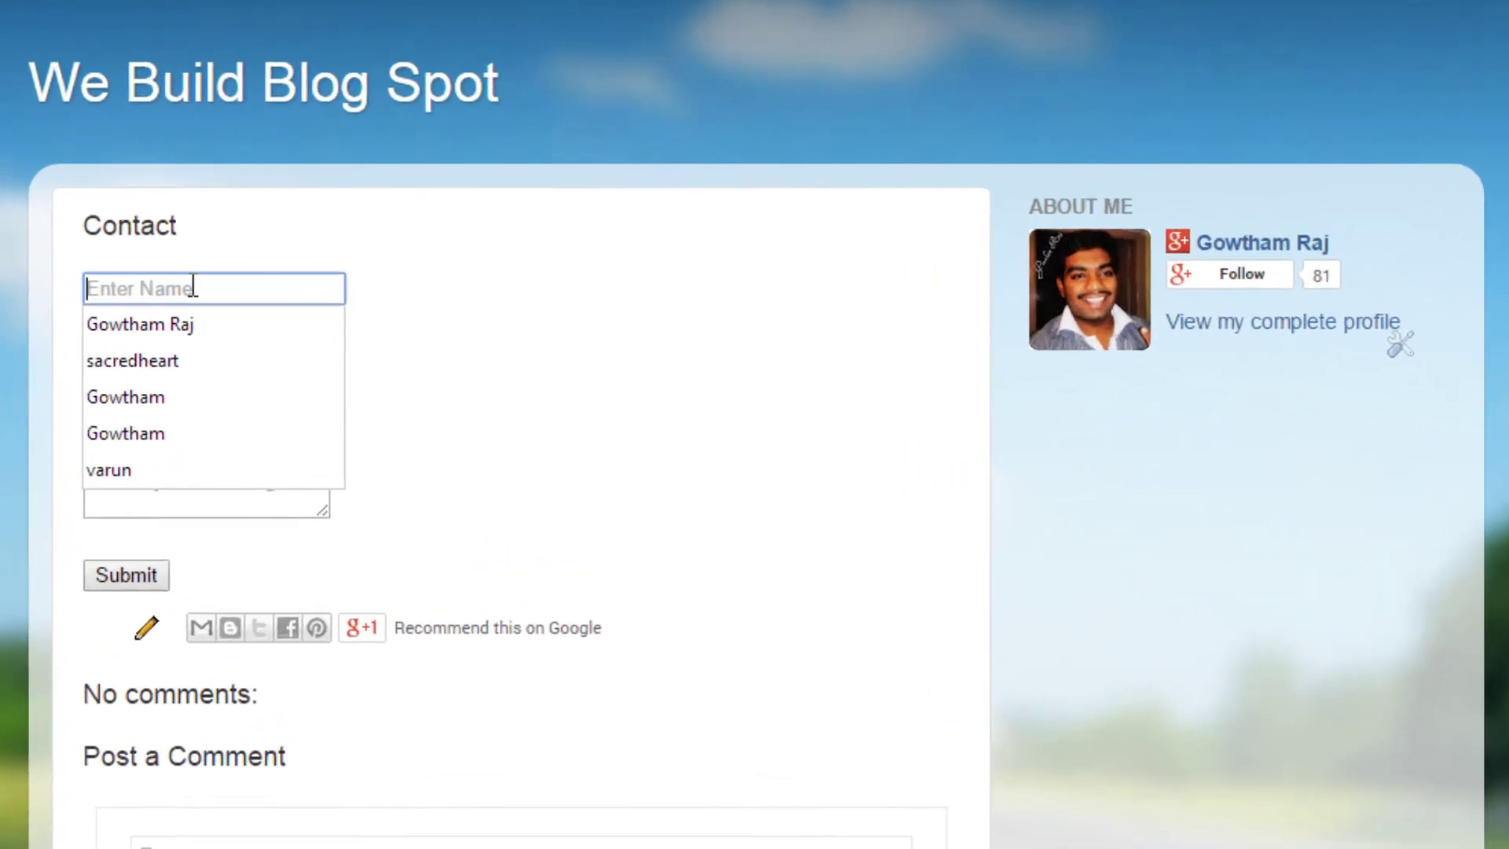
pyautogui.click(256, 334)
pyautogui.click(253, 353)
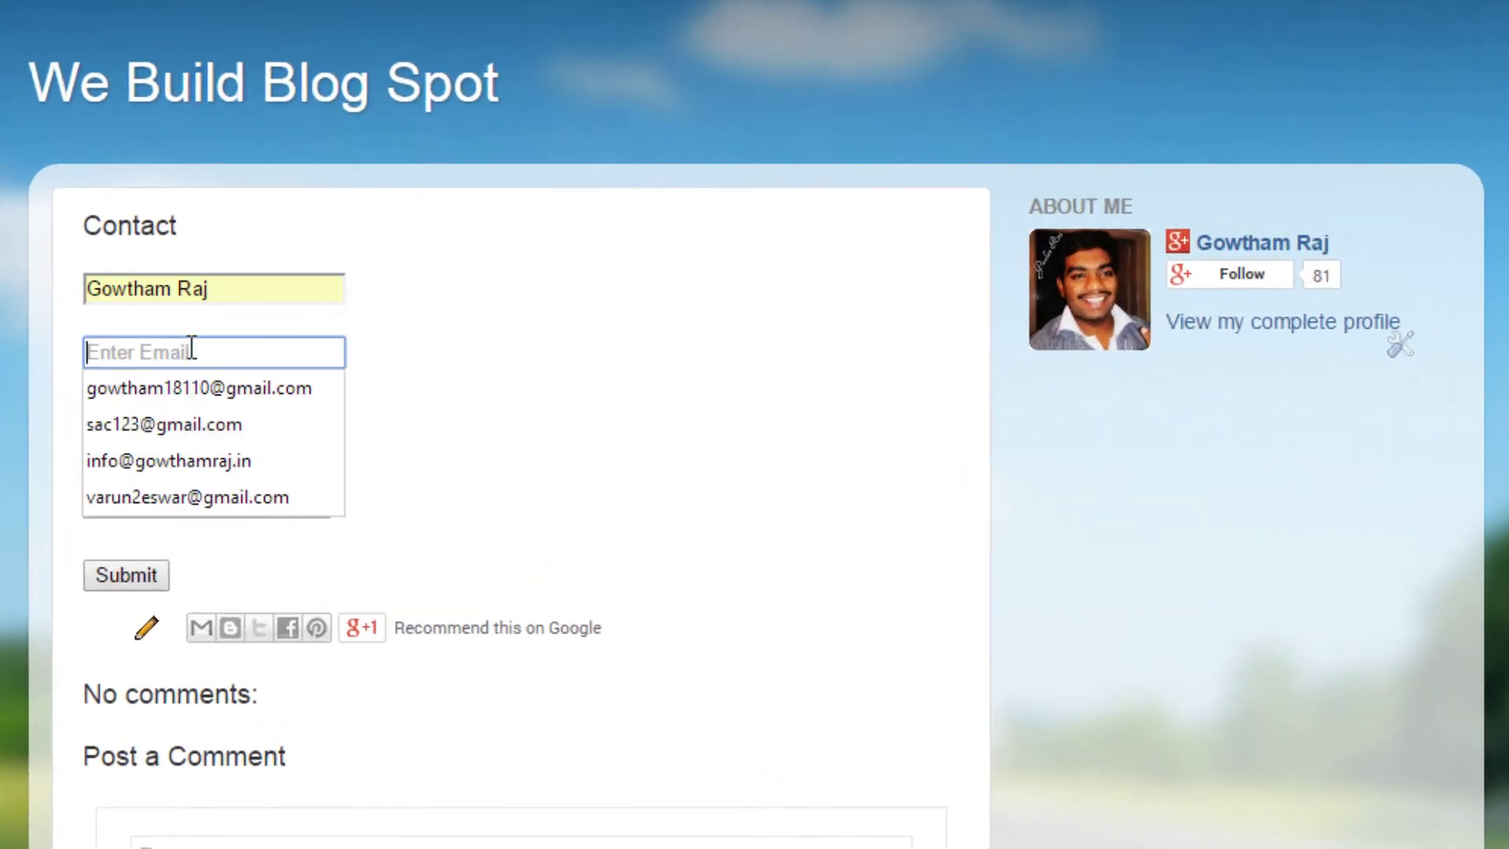
pyautogui.click(200, 403)
pyautogui.click(203, 404)
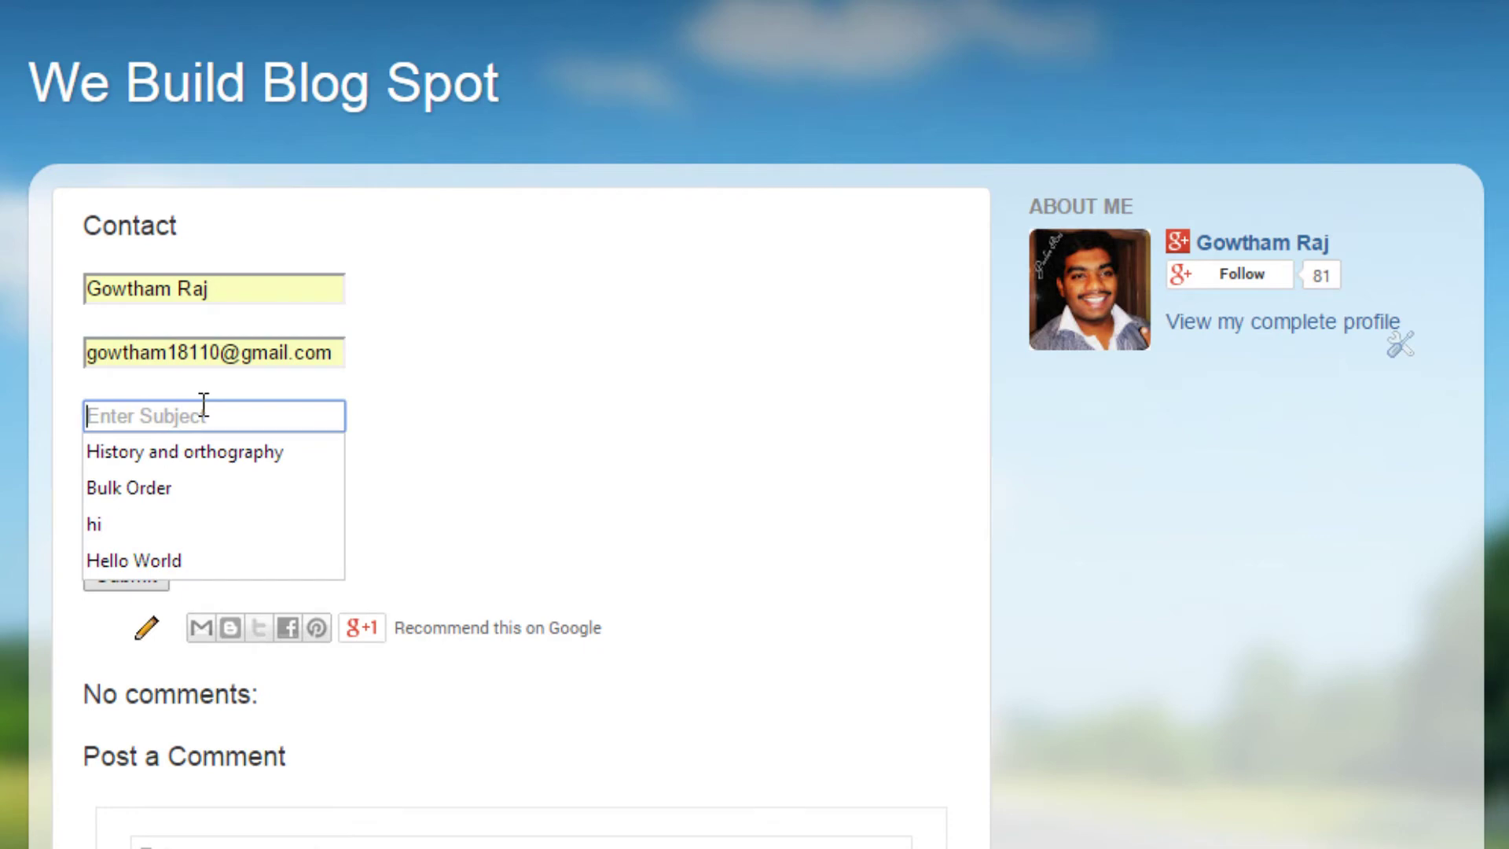
pyautogui.press('Escape')
pyautogui.click(592, 401)
pyautogui.click(219, 413)
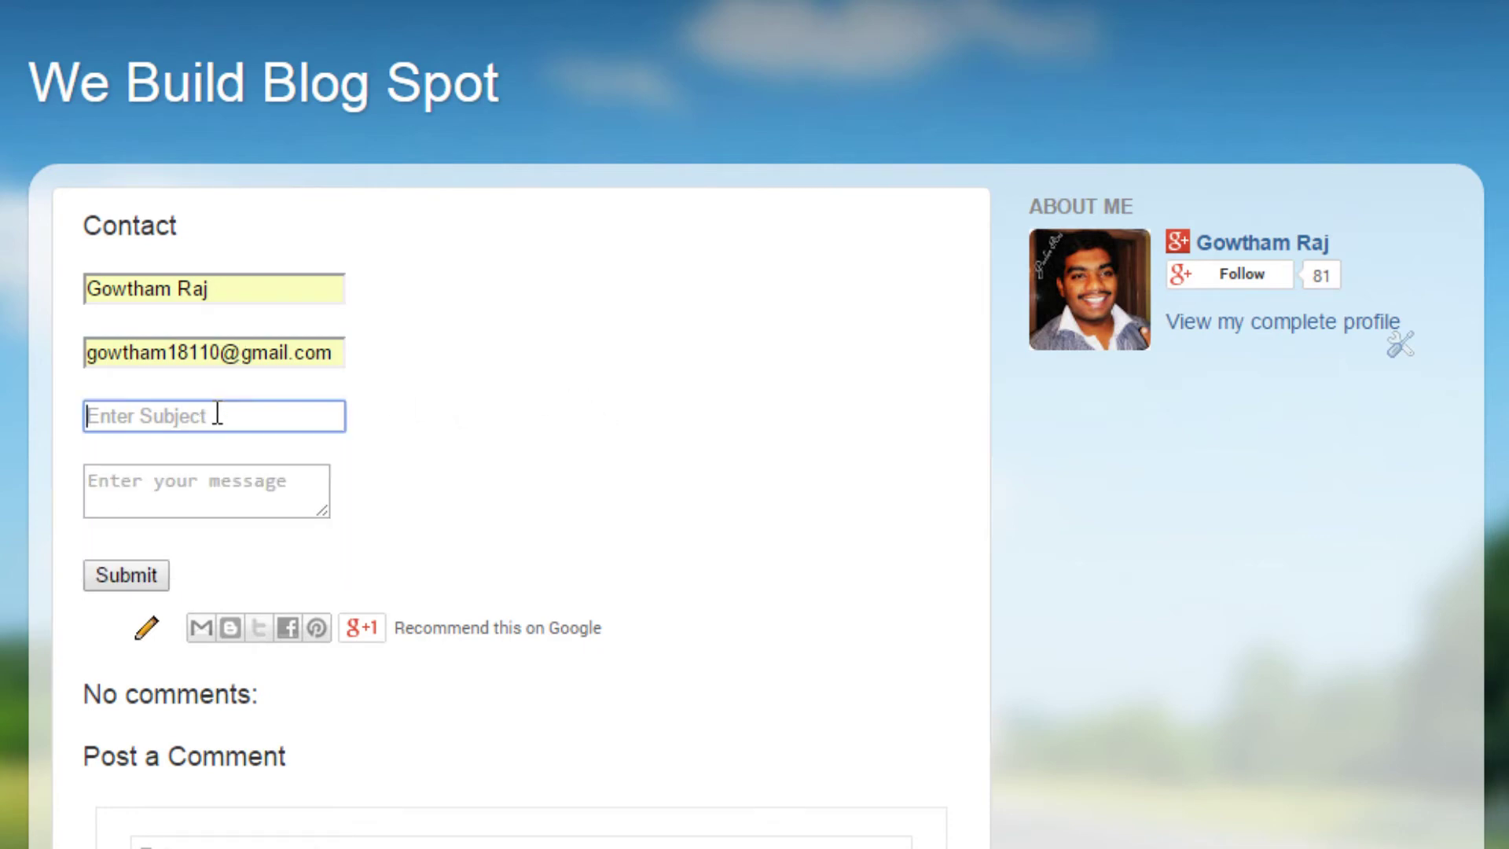
# Step: Enter subject 'My New form' and message 'Form from blogspot', then submit the form
pyautogui.write('My New form')
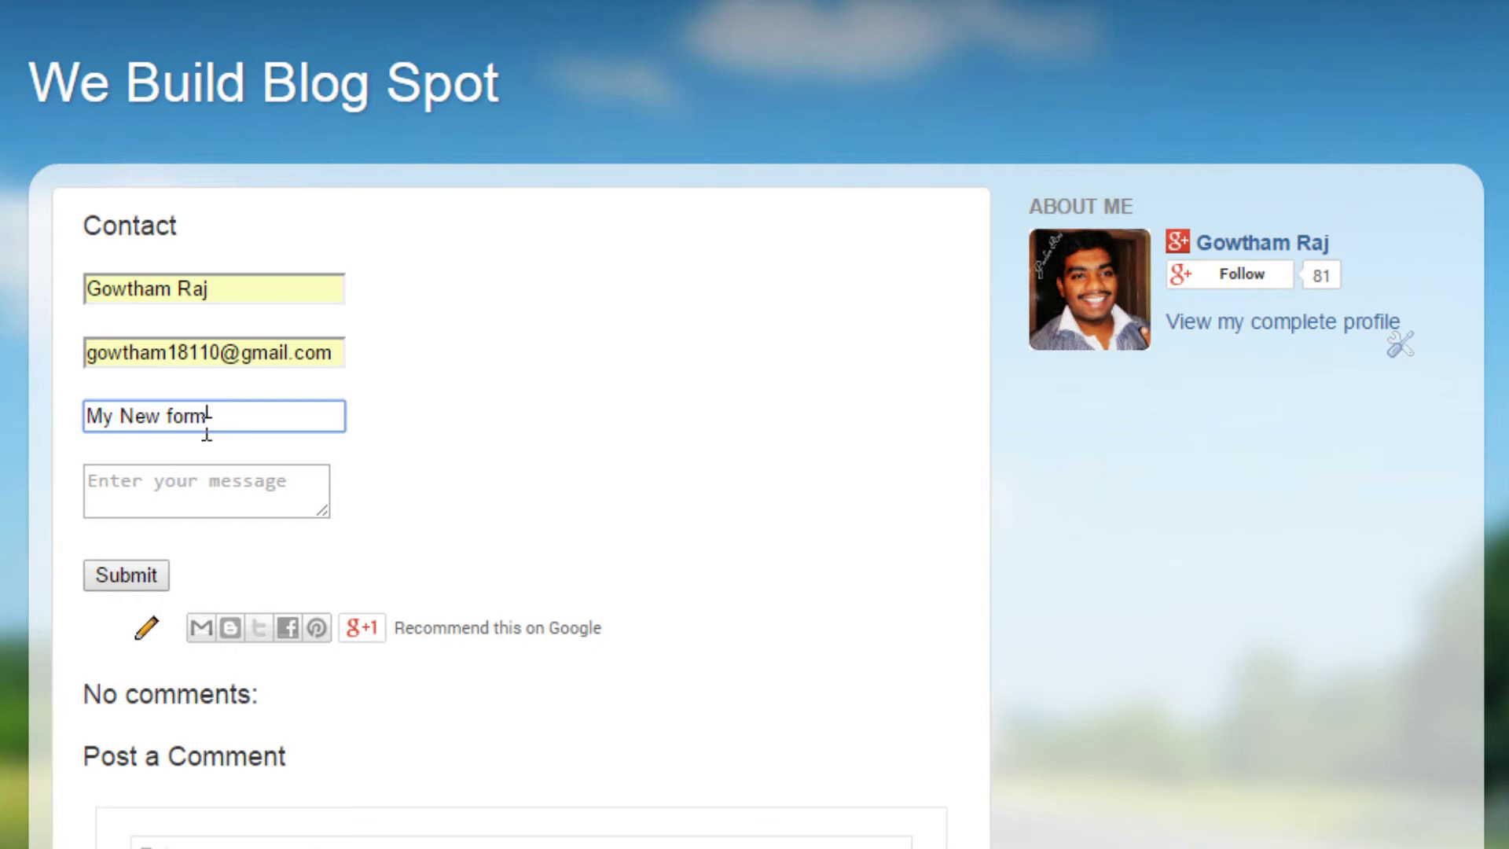
pyautogui.click(202, 480)
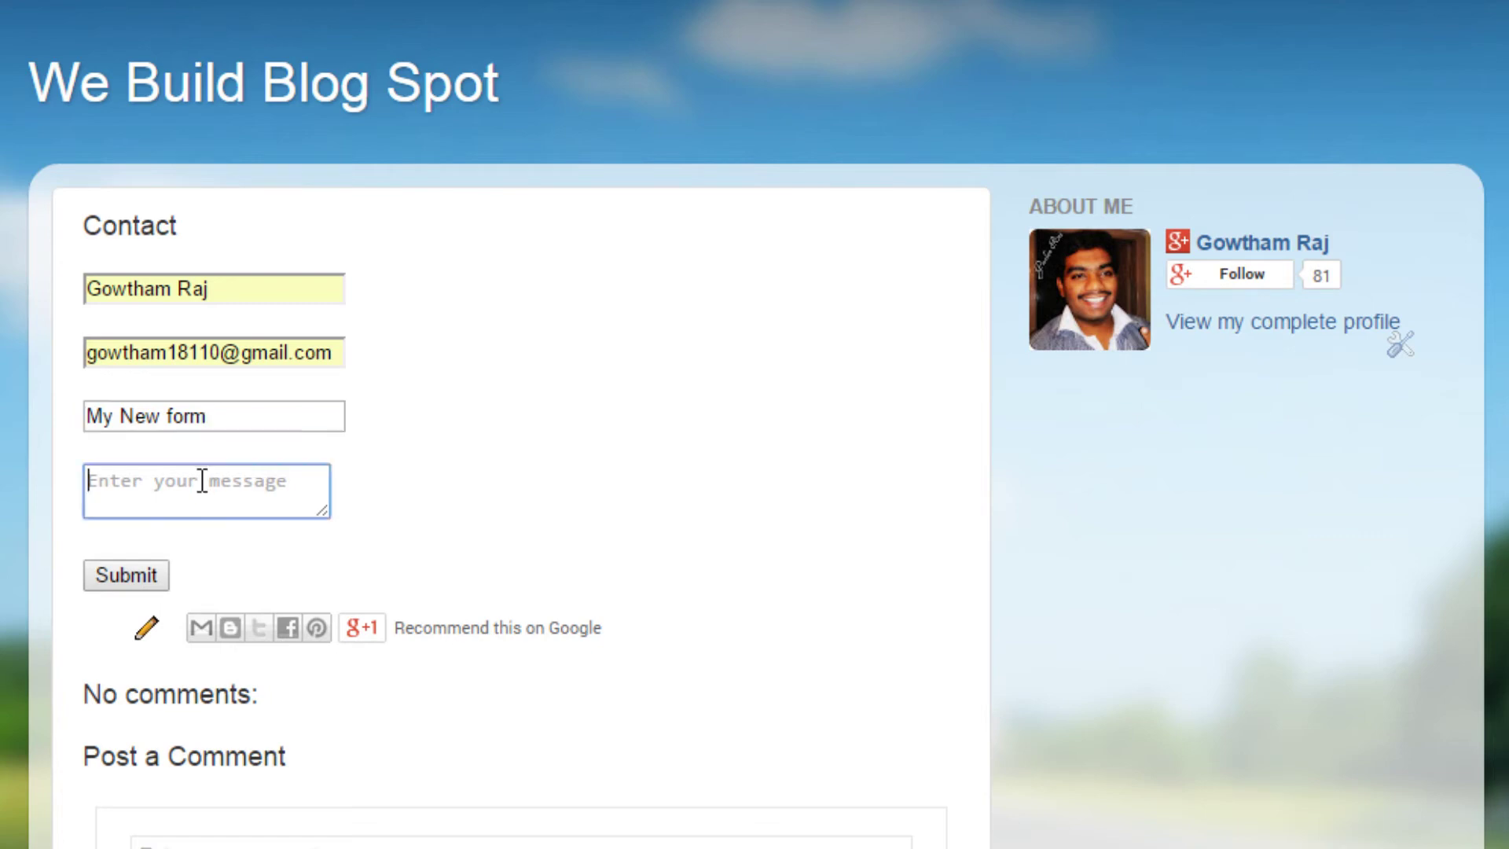
pyautogui.write('Form')
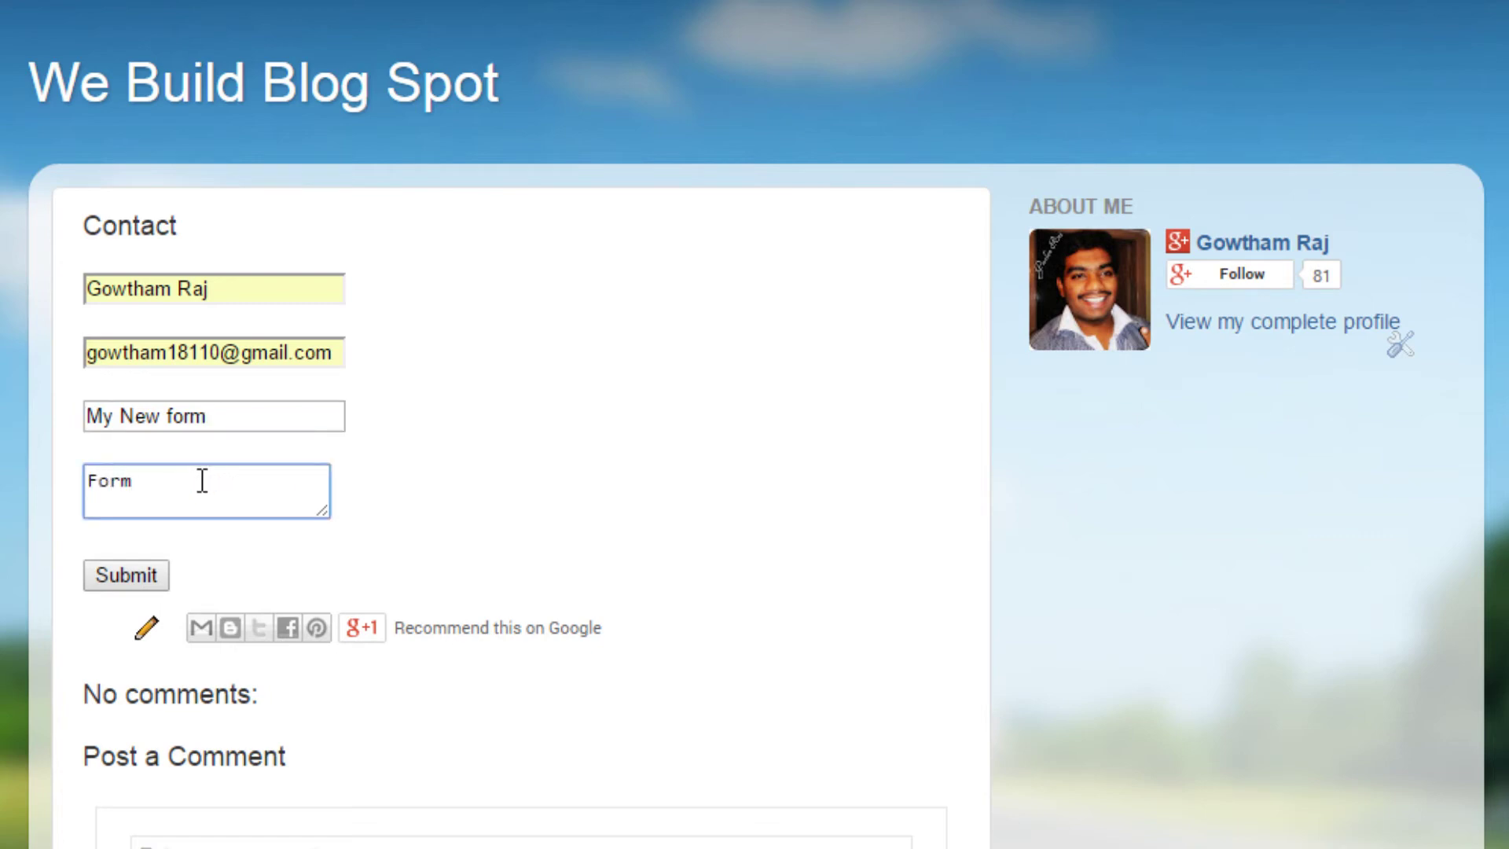
pyautogui.write(' from blogspot')
pyautogui.click(153, 579)
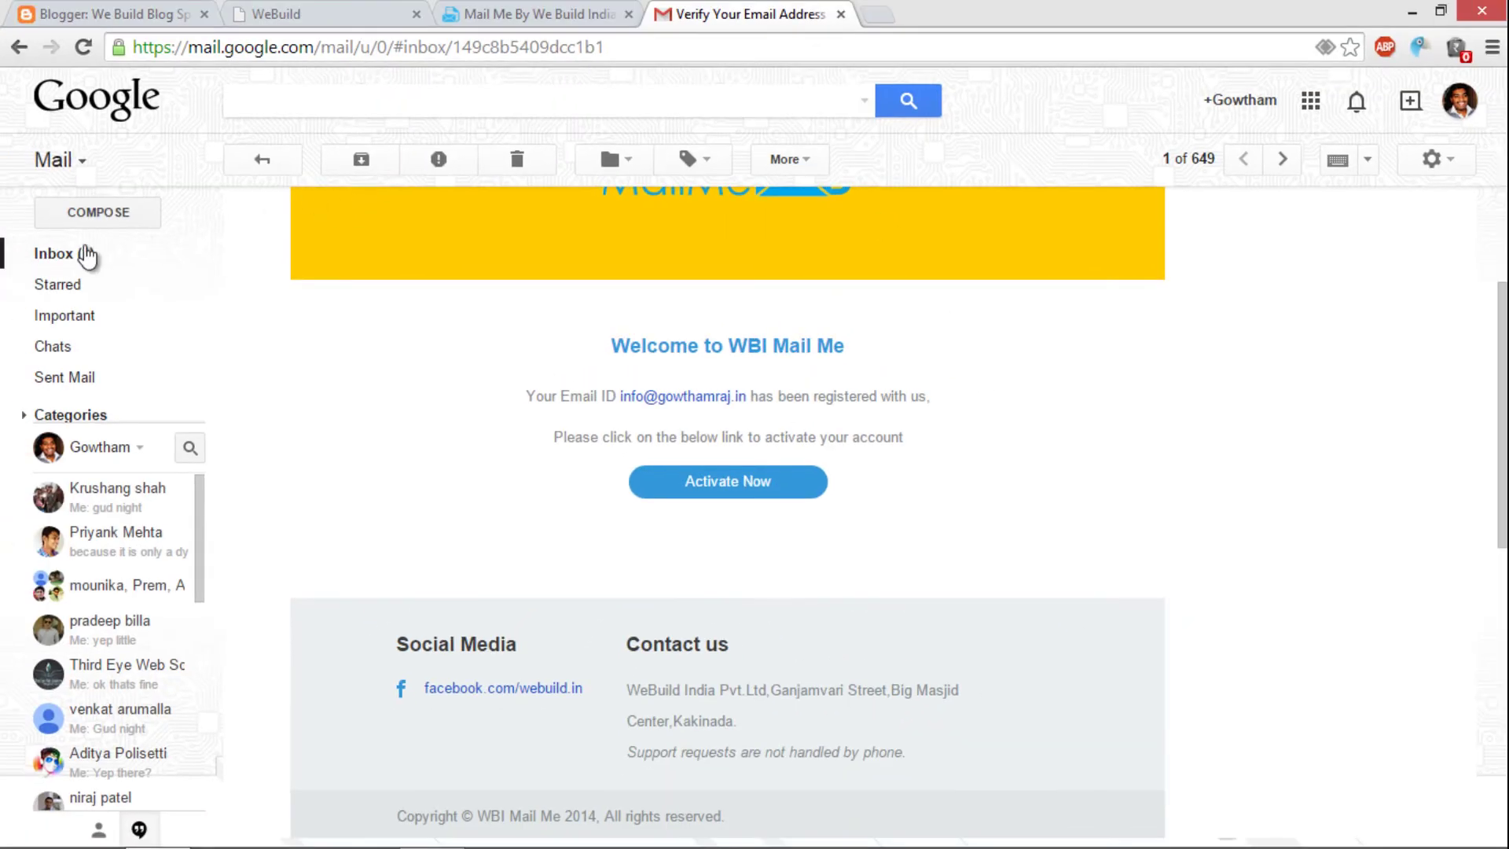
# Step: Open the new MailMe notification e-mail in the Gmail inbox and check the submitted name and other fields
pyautogui.click(86, 254)
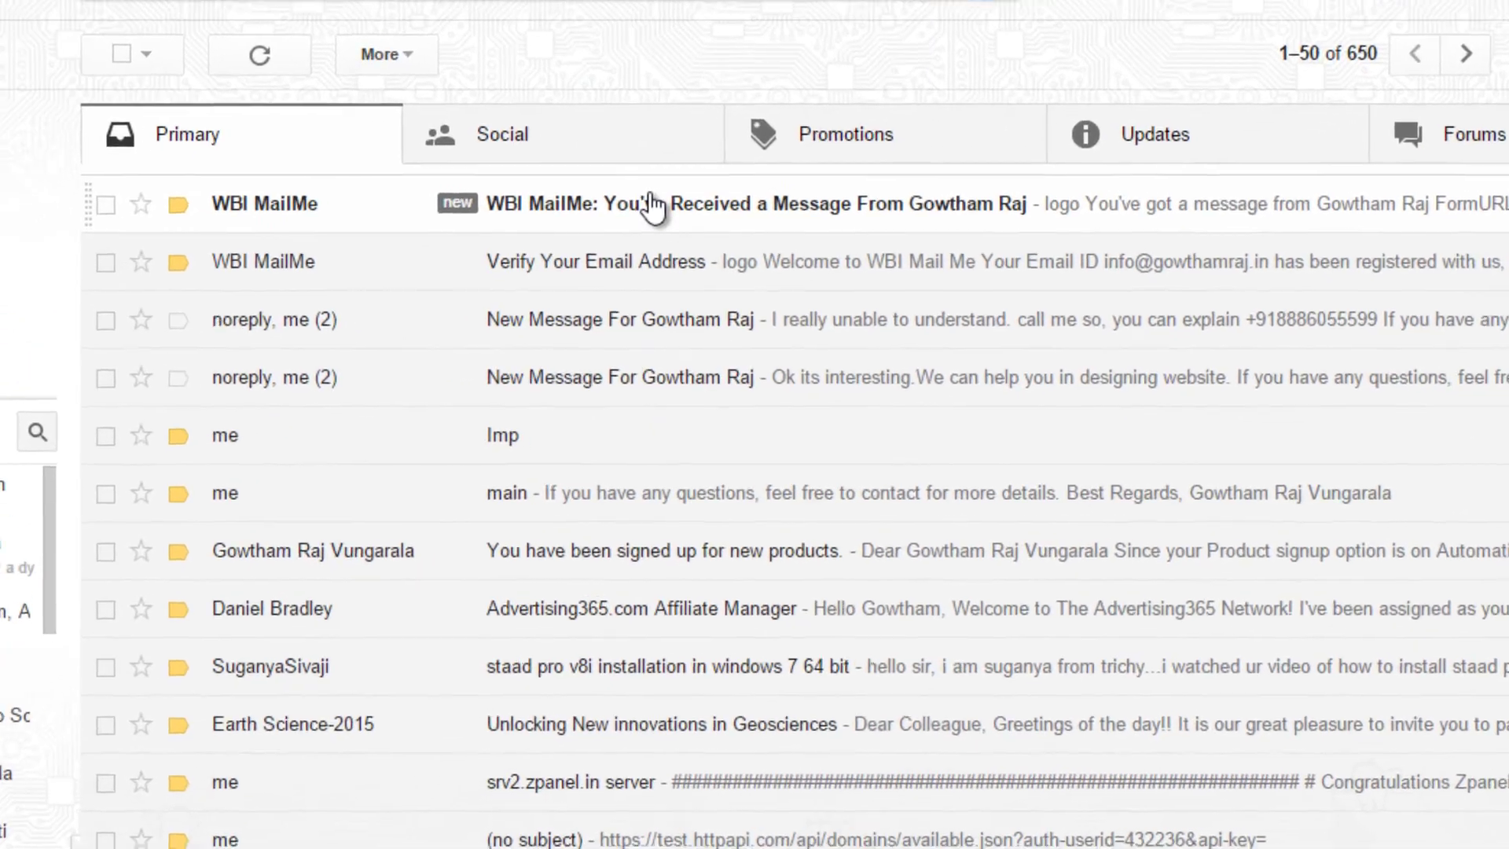
pyautogui.click(648, 249)
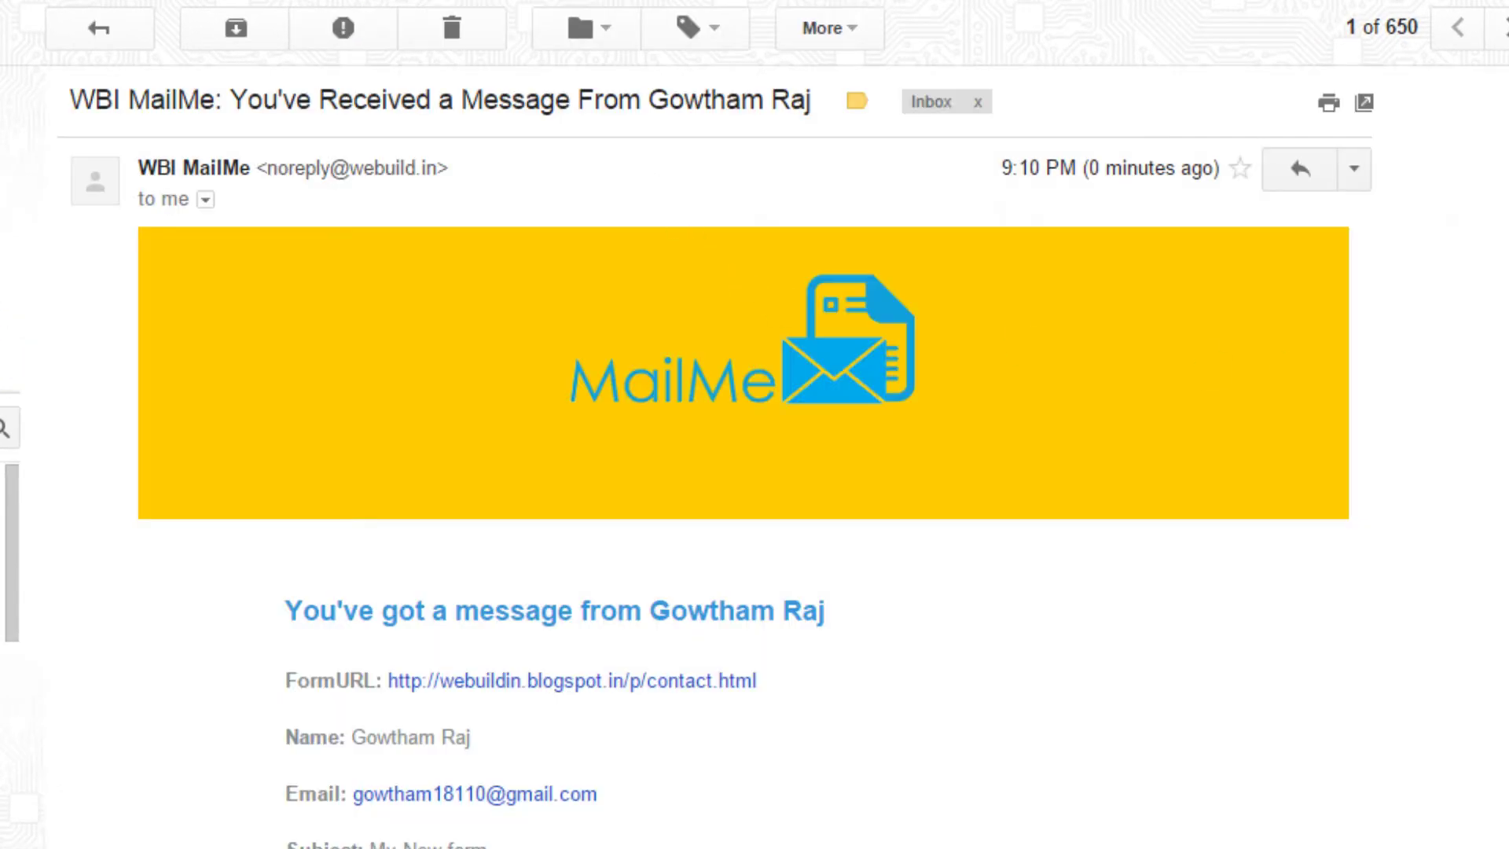
pyautogui.scroll(-4, 700, 314)
pyautogui.moveTo(651, 325); pyautogui.dragTo(817, 347)
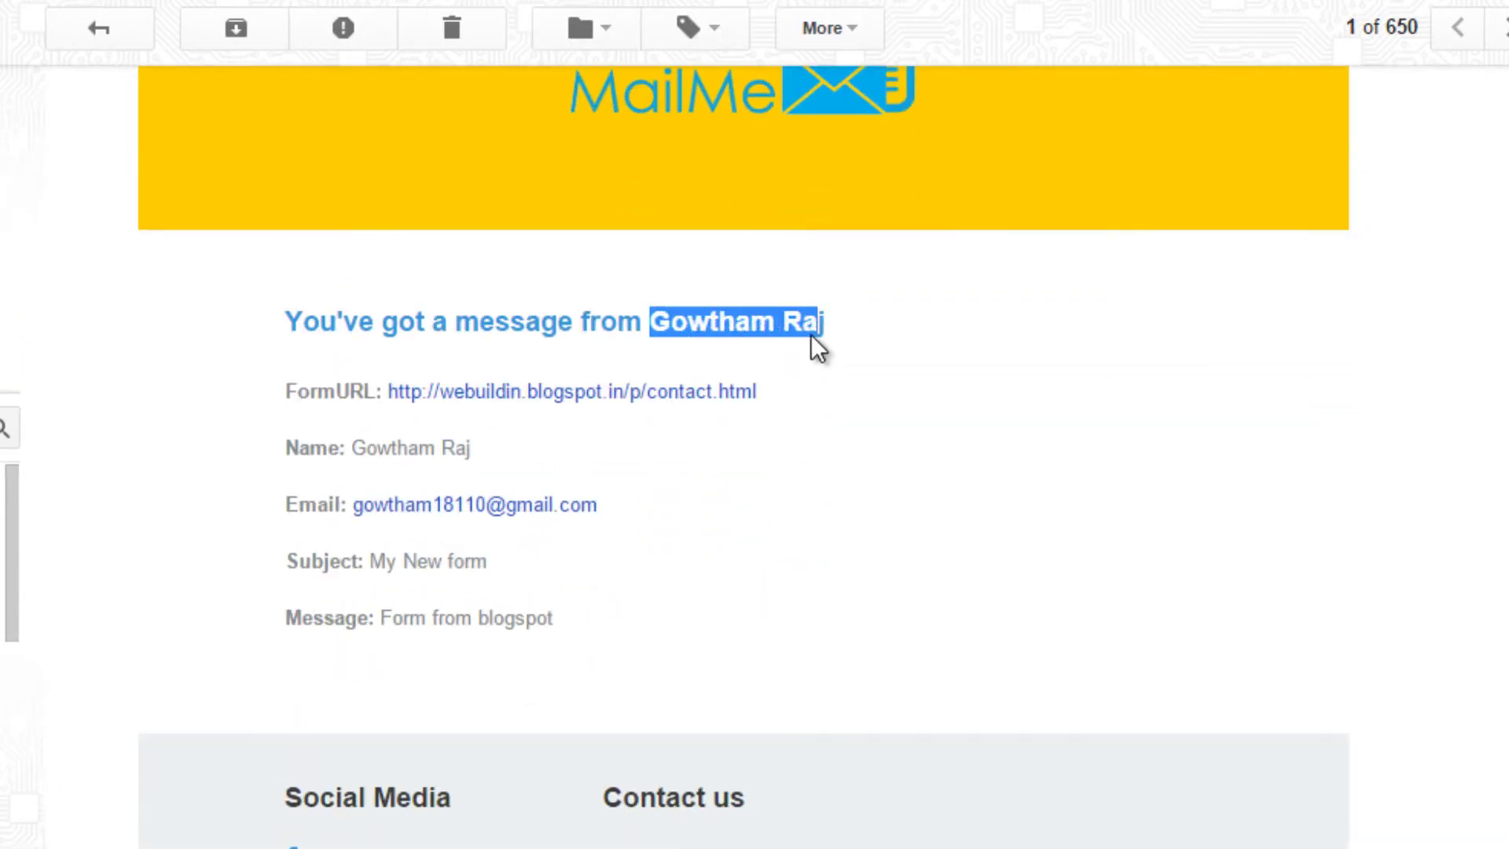
pyautogui.click(445, 445)
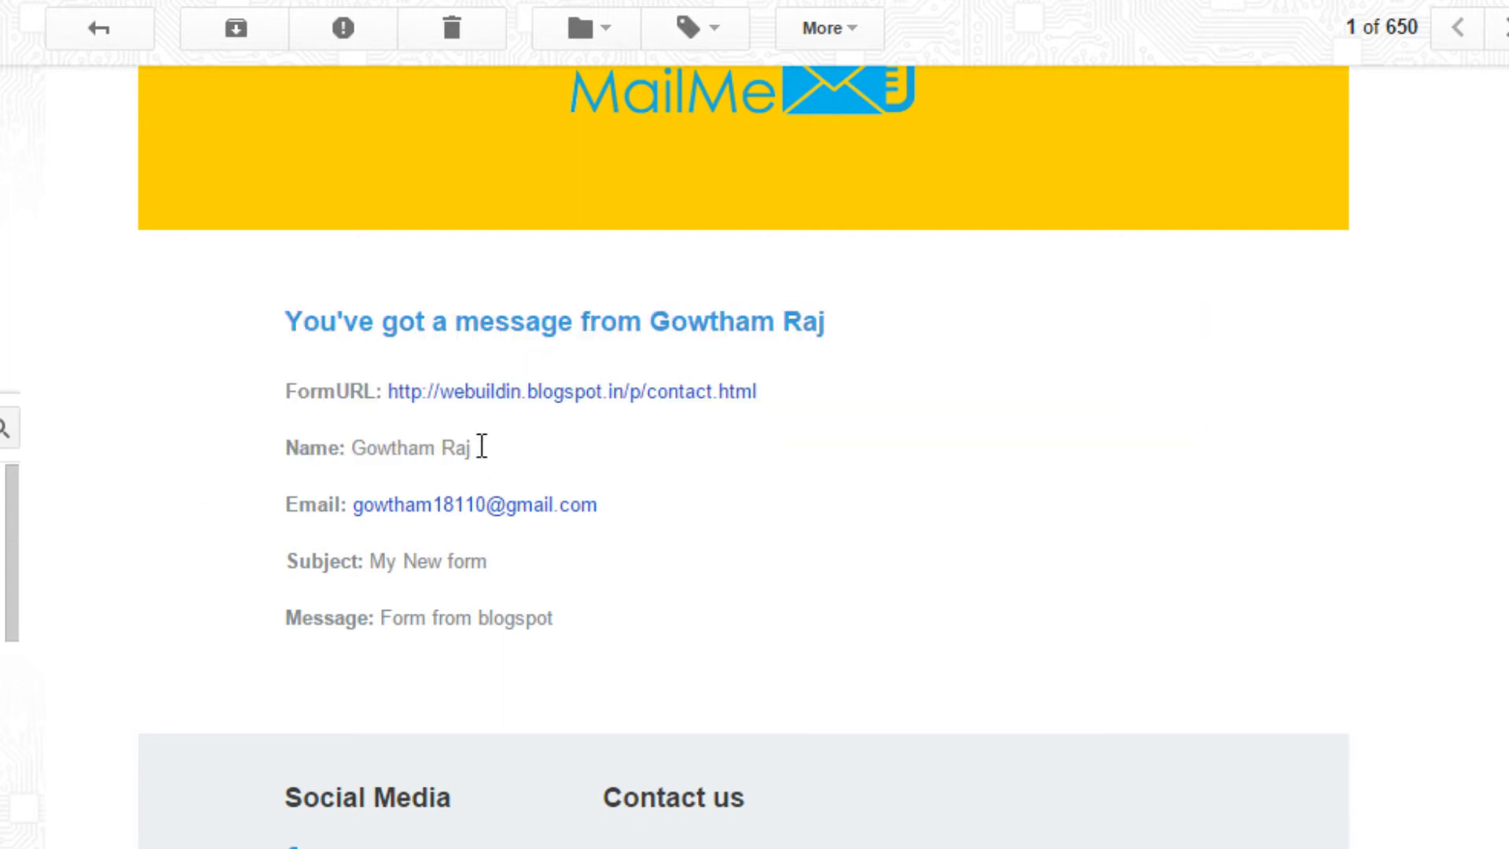
pyautogui.moveTo(482, 445); pyautogui.dragTo(399, 445)
pyautogui.click(343, 390)
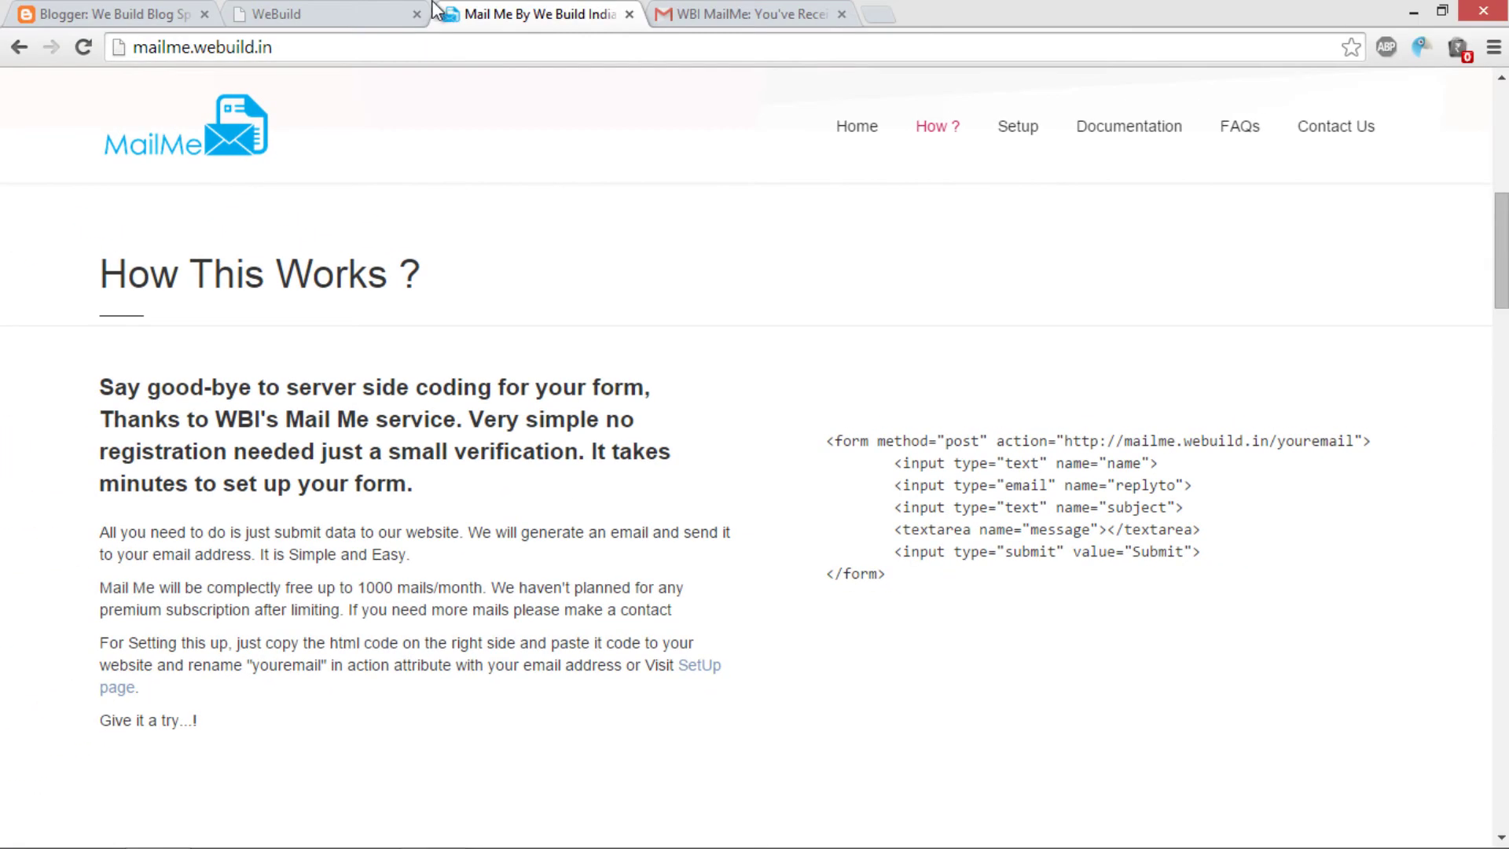
# Step: Copy the hidden redirect input line with value 'return' from MailMe's Documentation, then return to Blogger Pages
pyautogui.click(354, 11)
pyautogui.click(525, 14)
pyautogui.click(1132, 140)
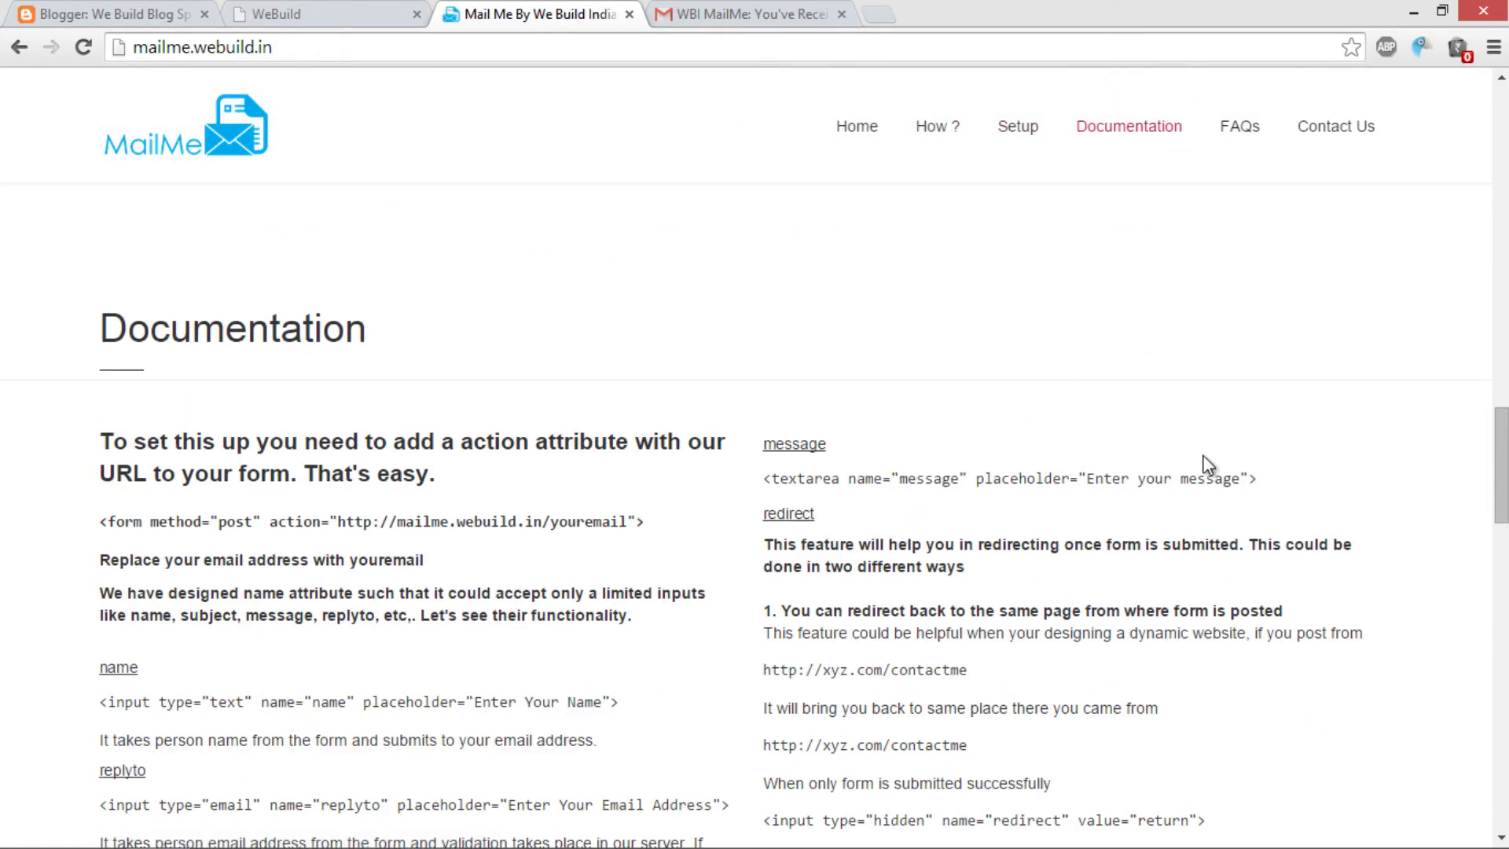
pyautogui.moveTo(1506, 497); pyautogui.dragTo(1506, 567)
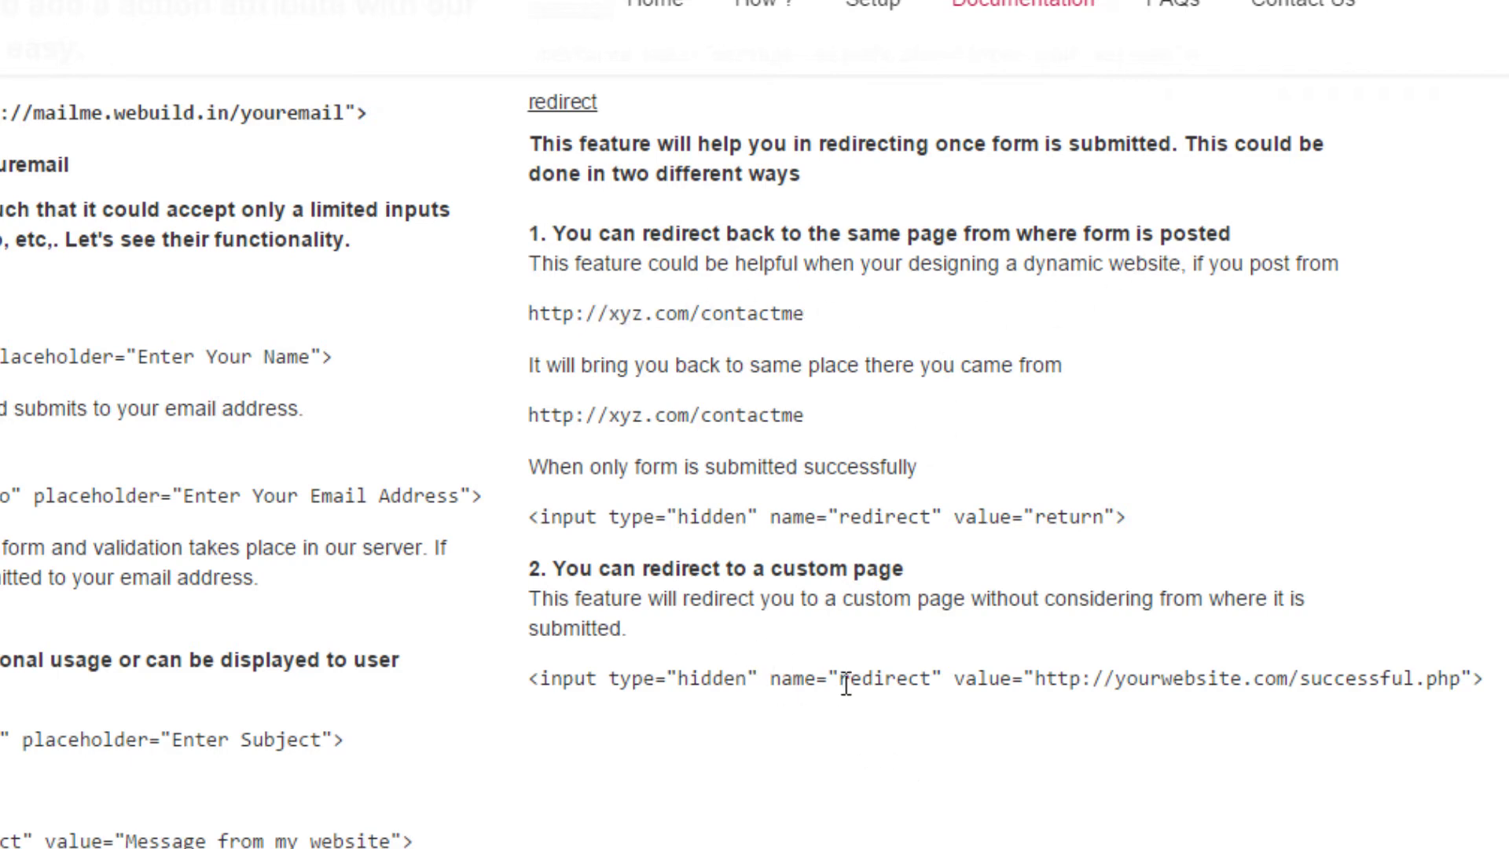
pyautogui.moveTo(528, 517); pyautogui.dragTo(1128, 517)
pyautogui.hotkey('ctrl', 'c')
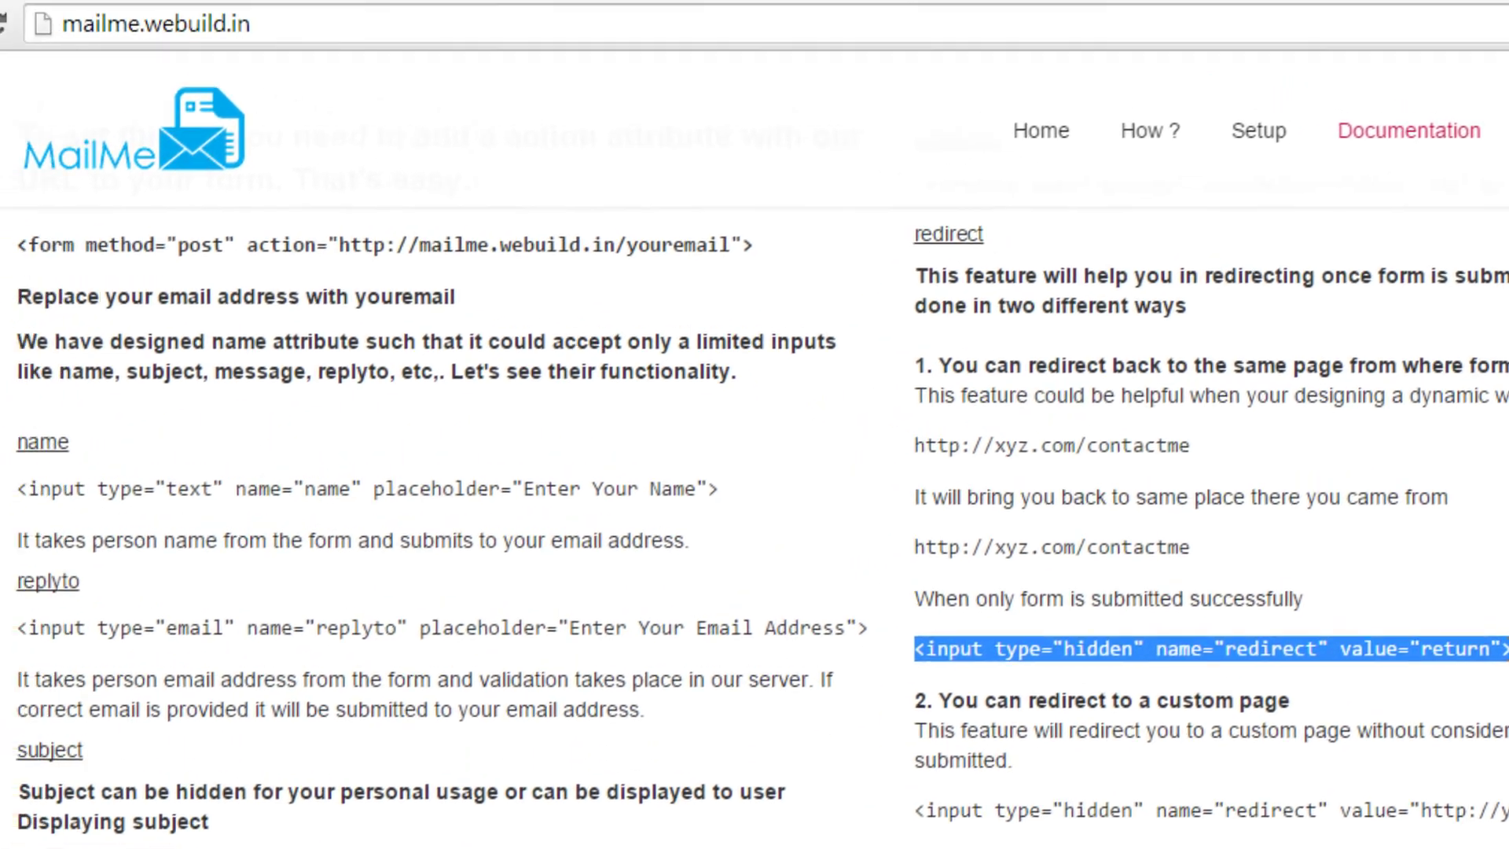
pyautogui.rightClick(1316, 649)
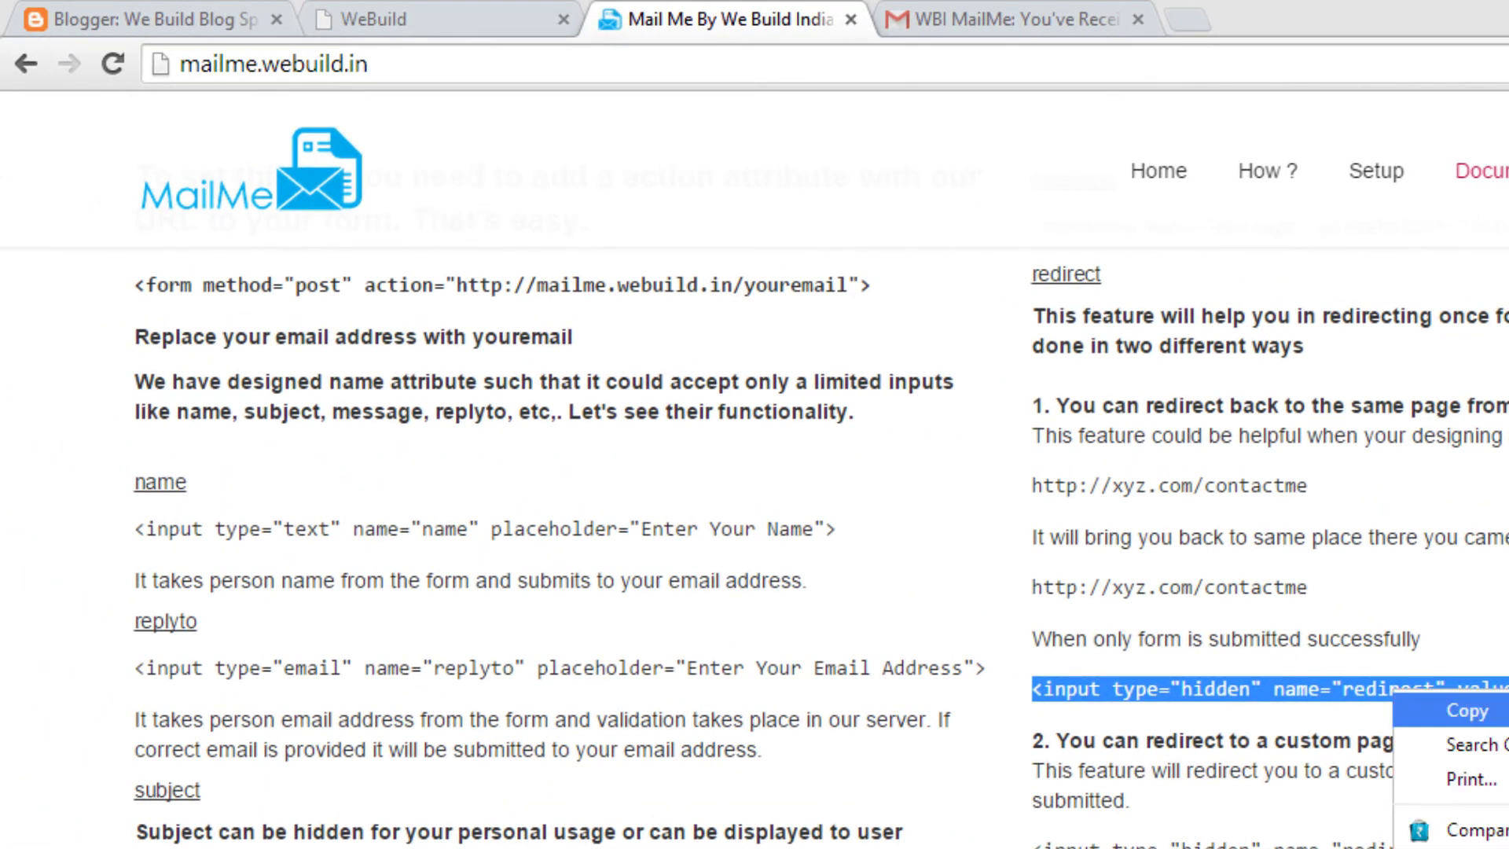
pyautogui.click(1356, 668)
pyautogui.click(226, 0)
pyautogui.click(161, 16)
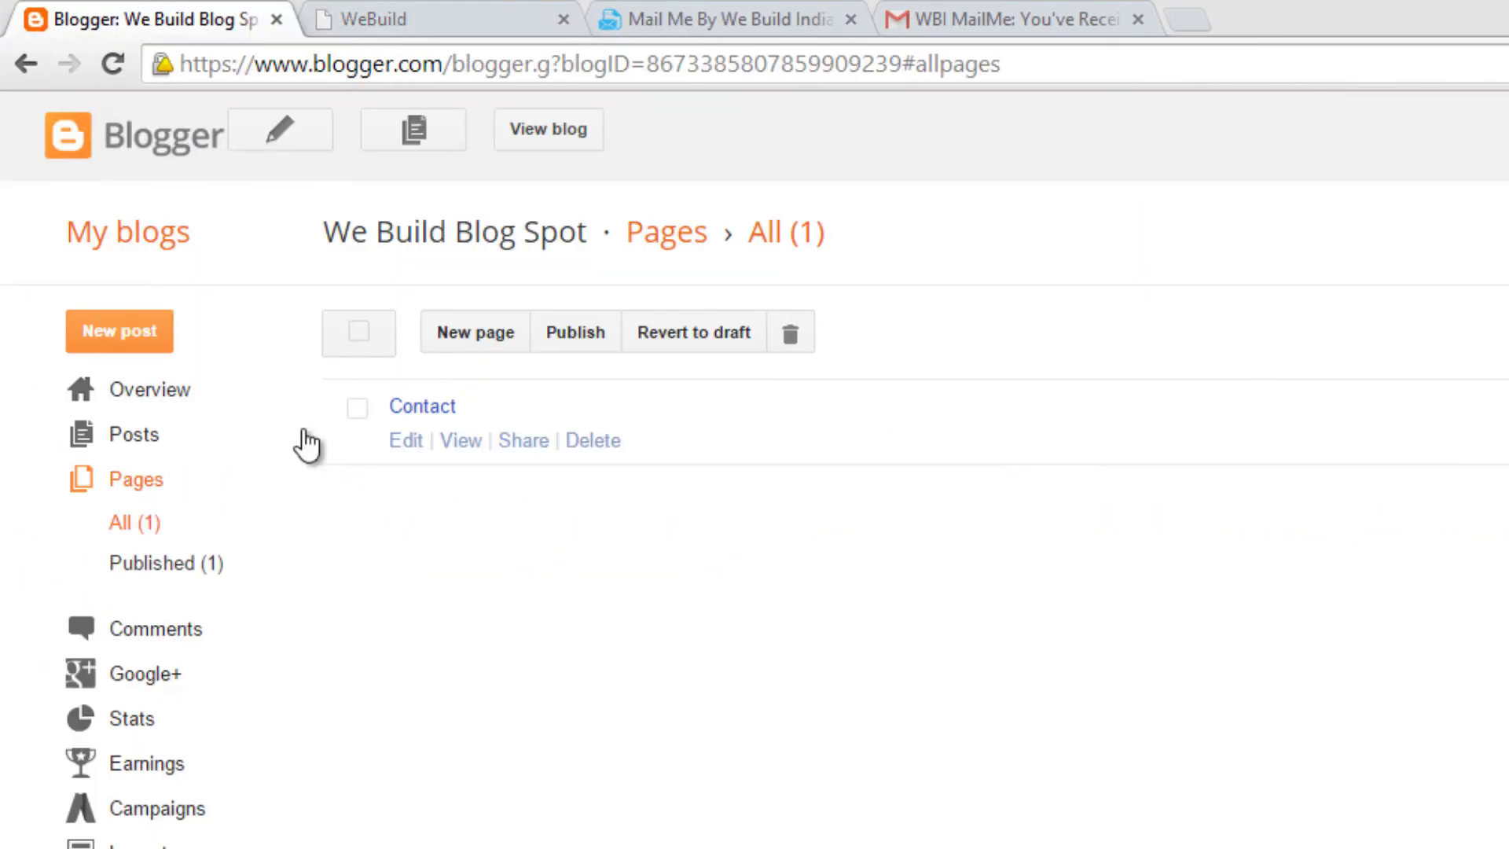
# Step: Paste the redirect input line on a new line after </textarea> in the Contact page HTML
pyautogui.click(379, 9)
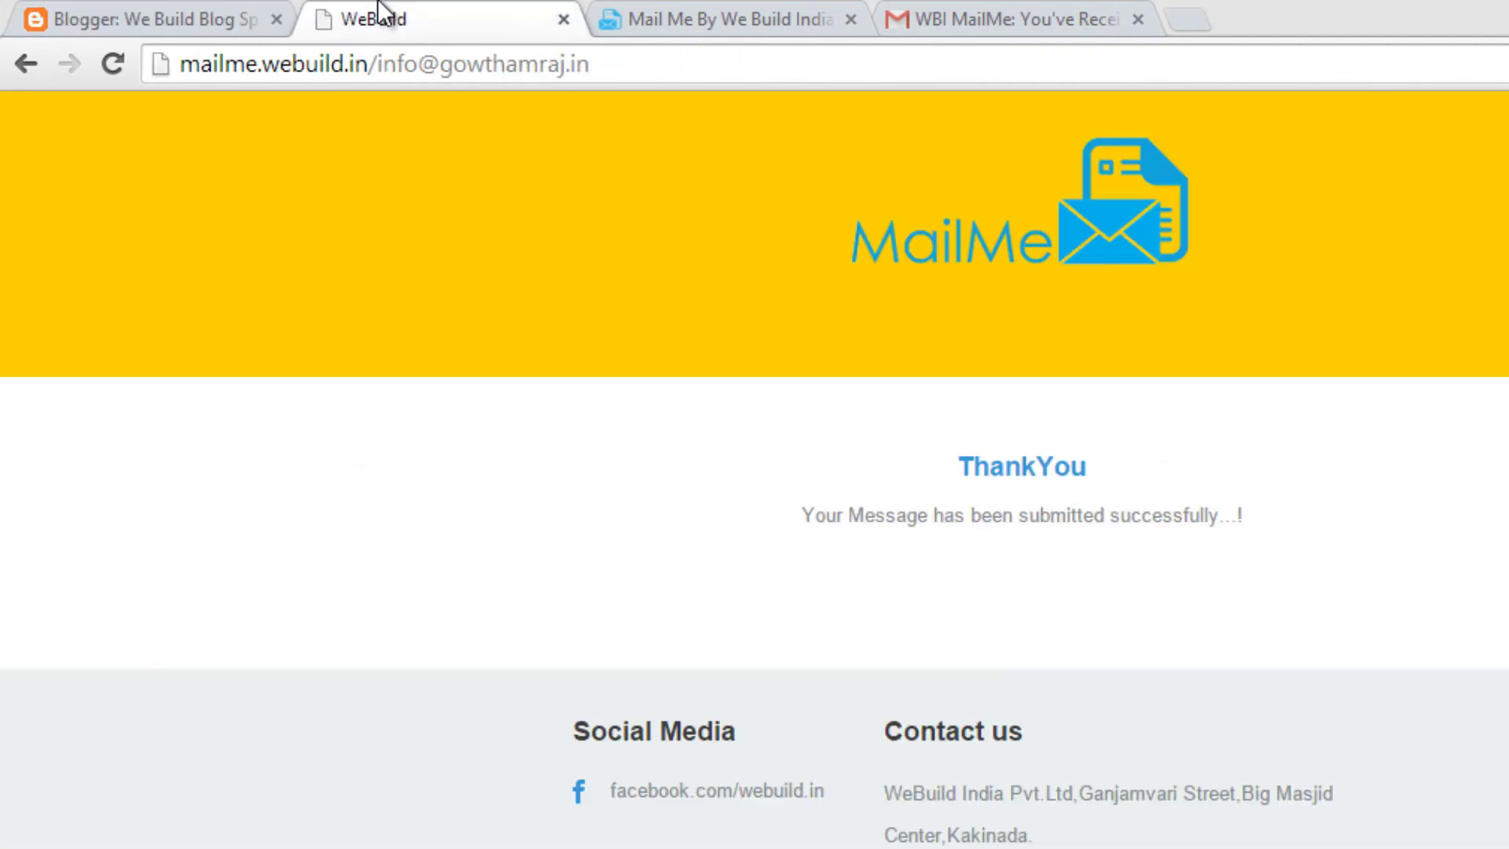
pyautogui.middleClick(379, 9)
pyautogui.click(157, 19)
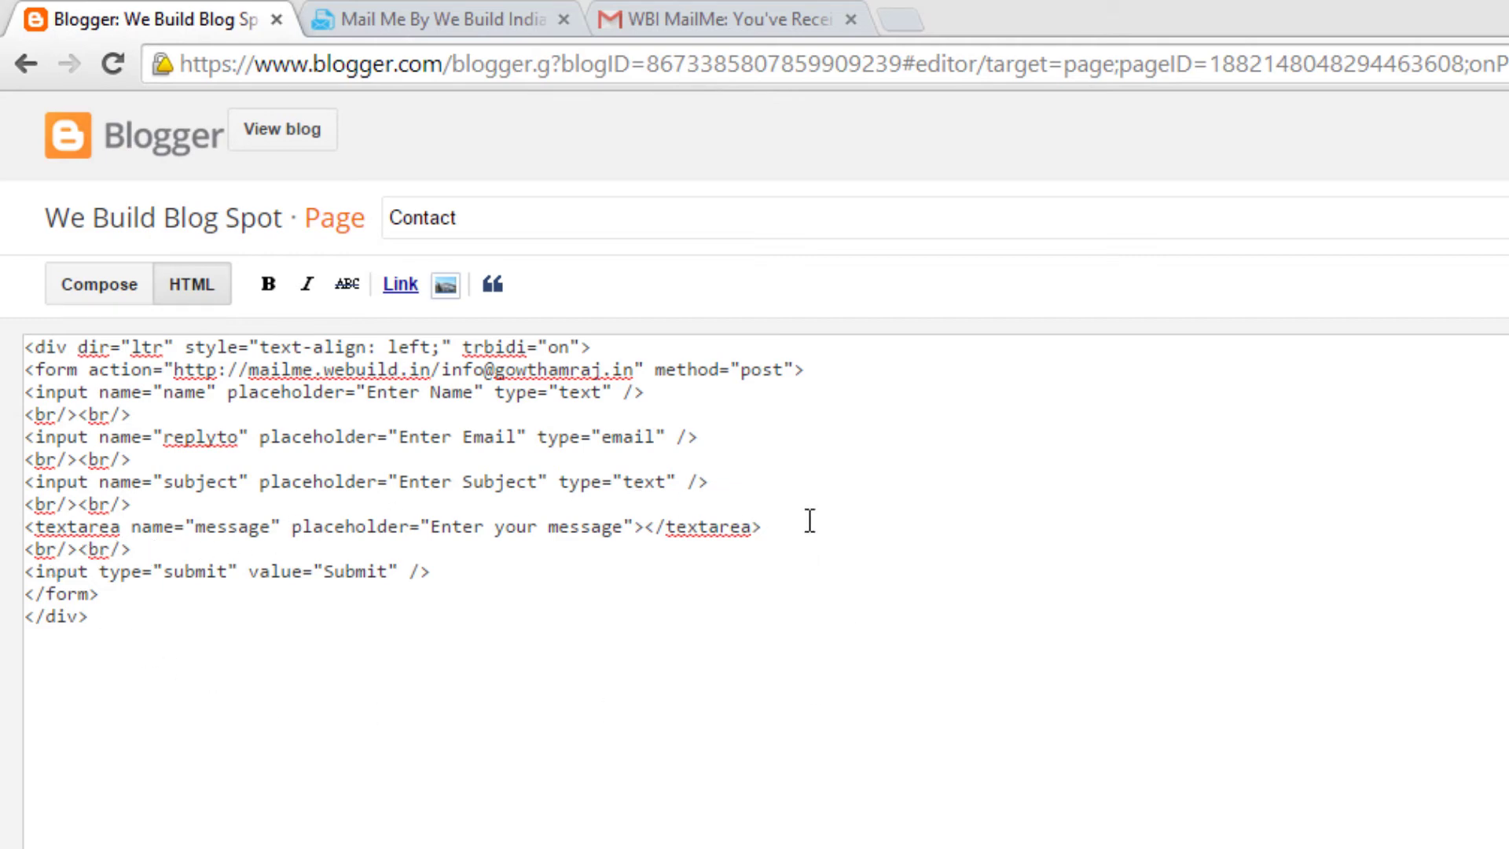
pyautogui.click(856, 537)
pyautogui.press('Return')
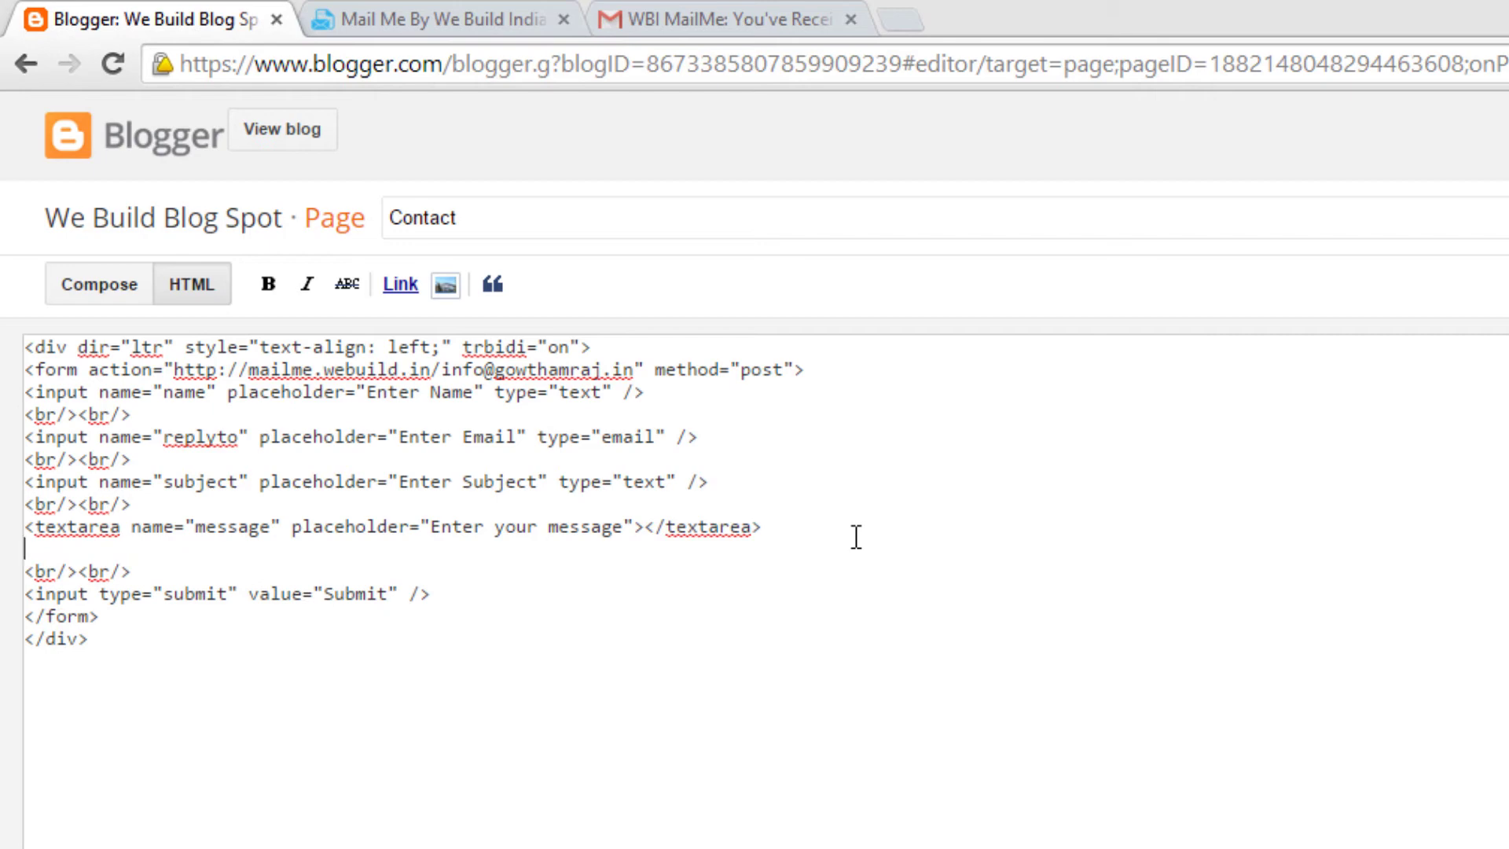
pyautogui.hotkey('ctrl', 'v')
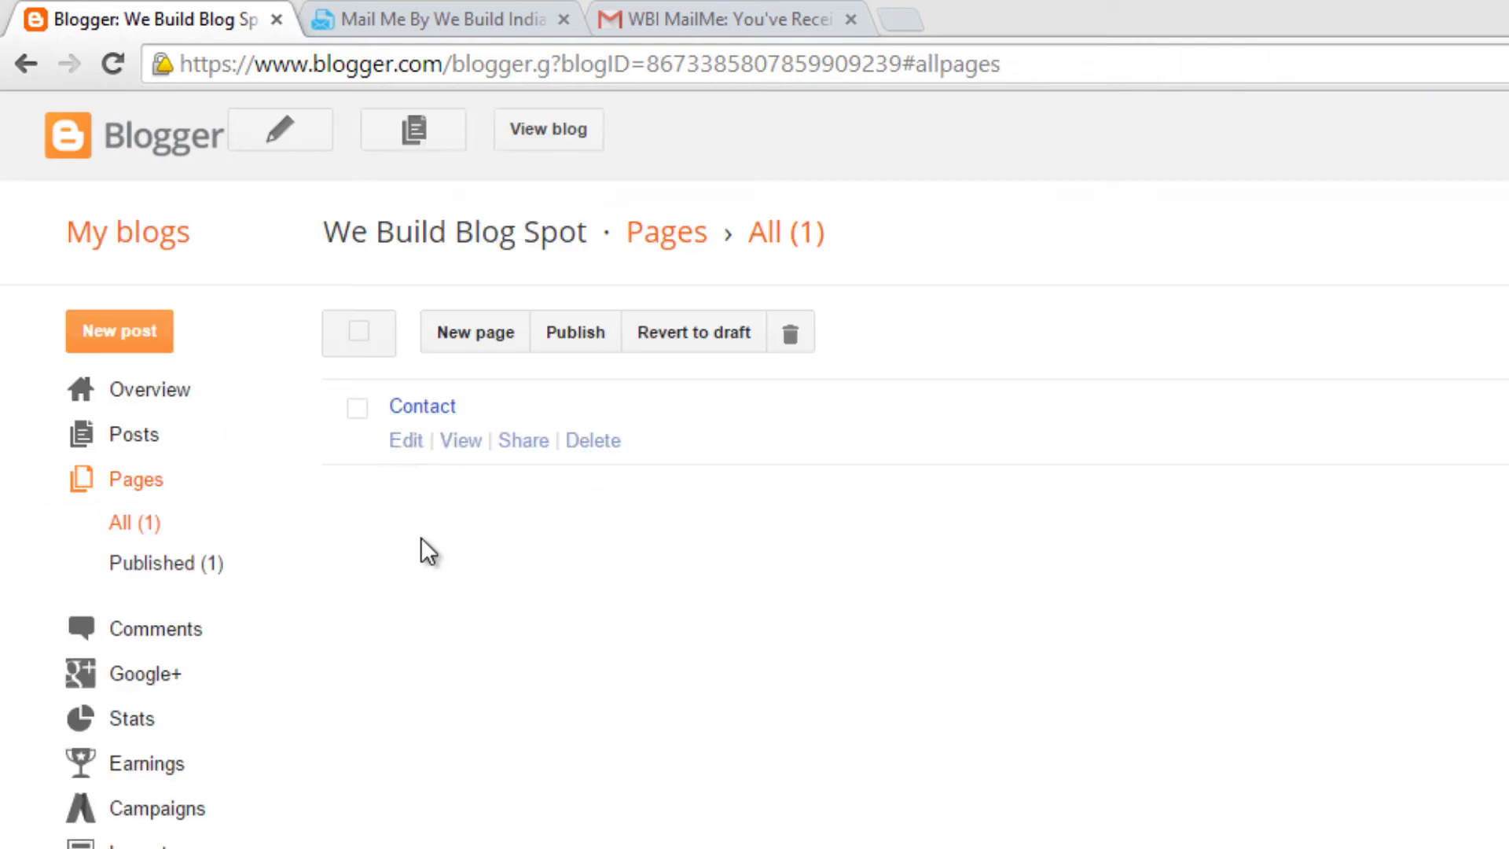
# Step: On the live Contact page, type the sender's name and choose the saved e-mail address
pyautogui.click(459, 441)
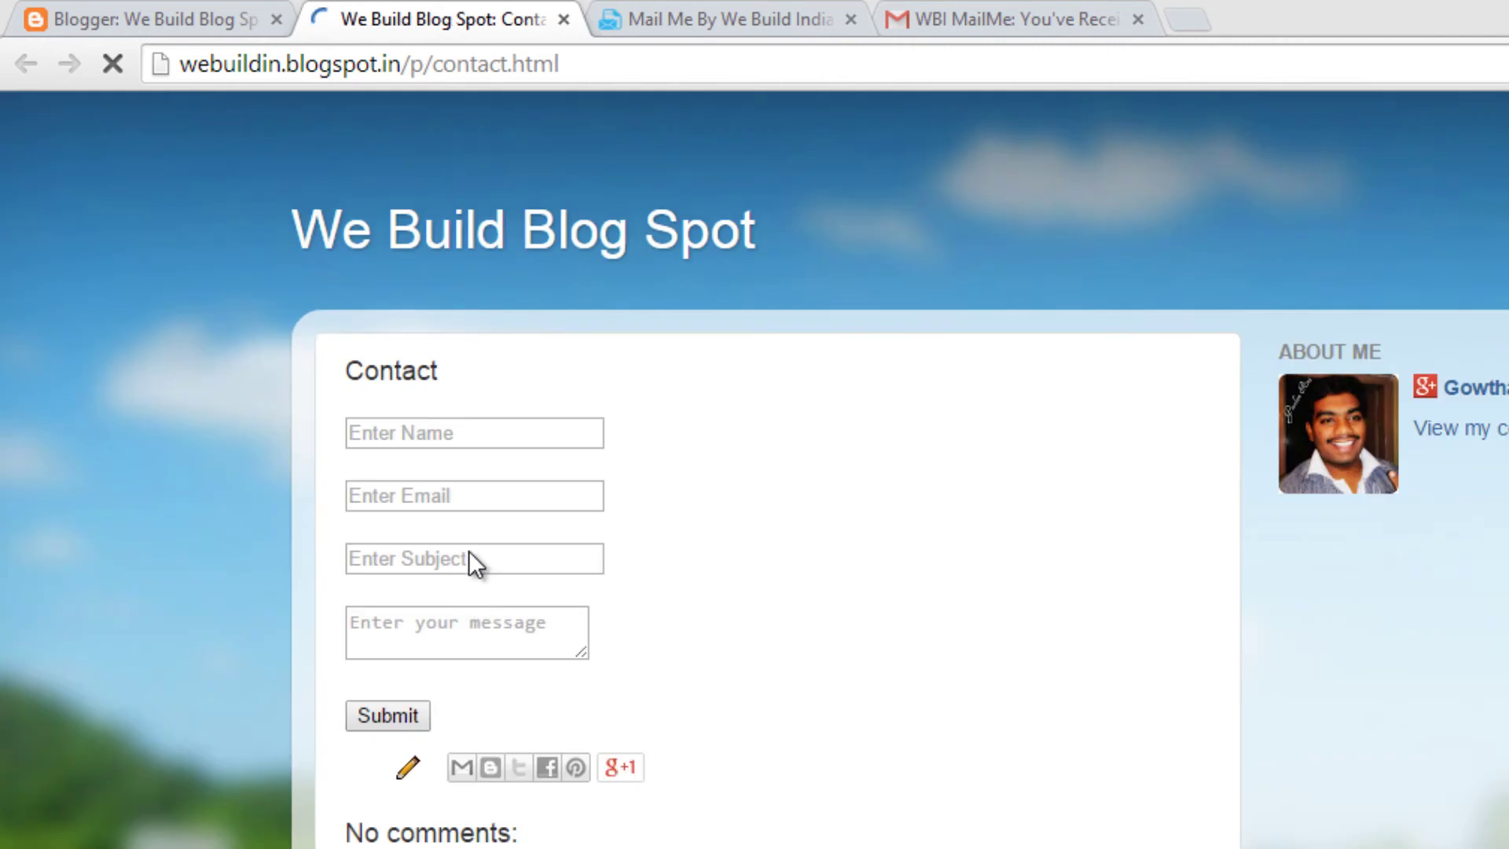
pyautogui.click(451, 433)
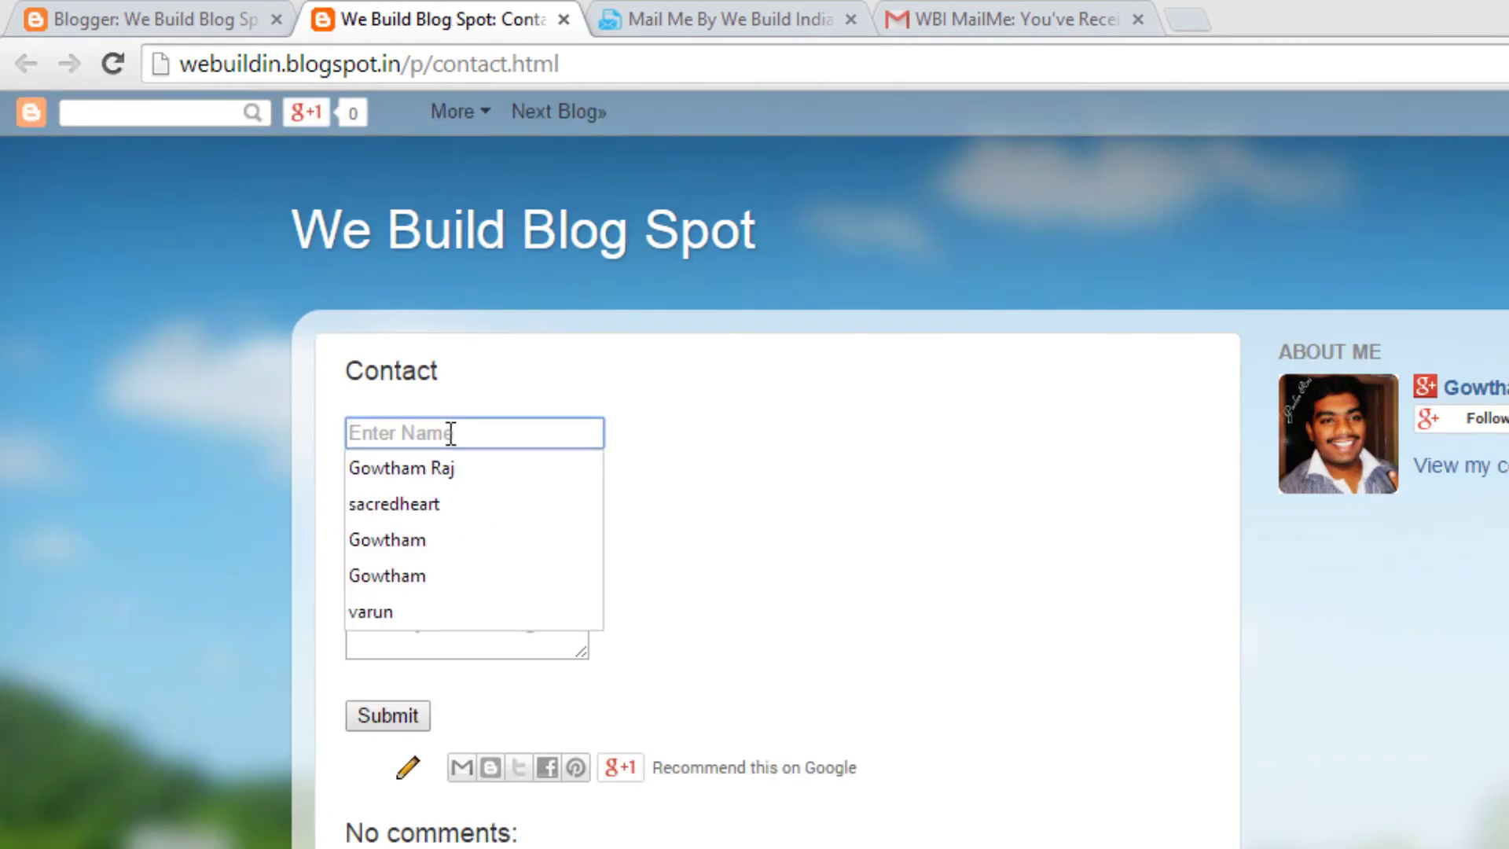
pyautogui.write('Gowtham')
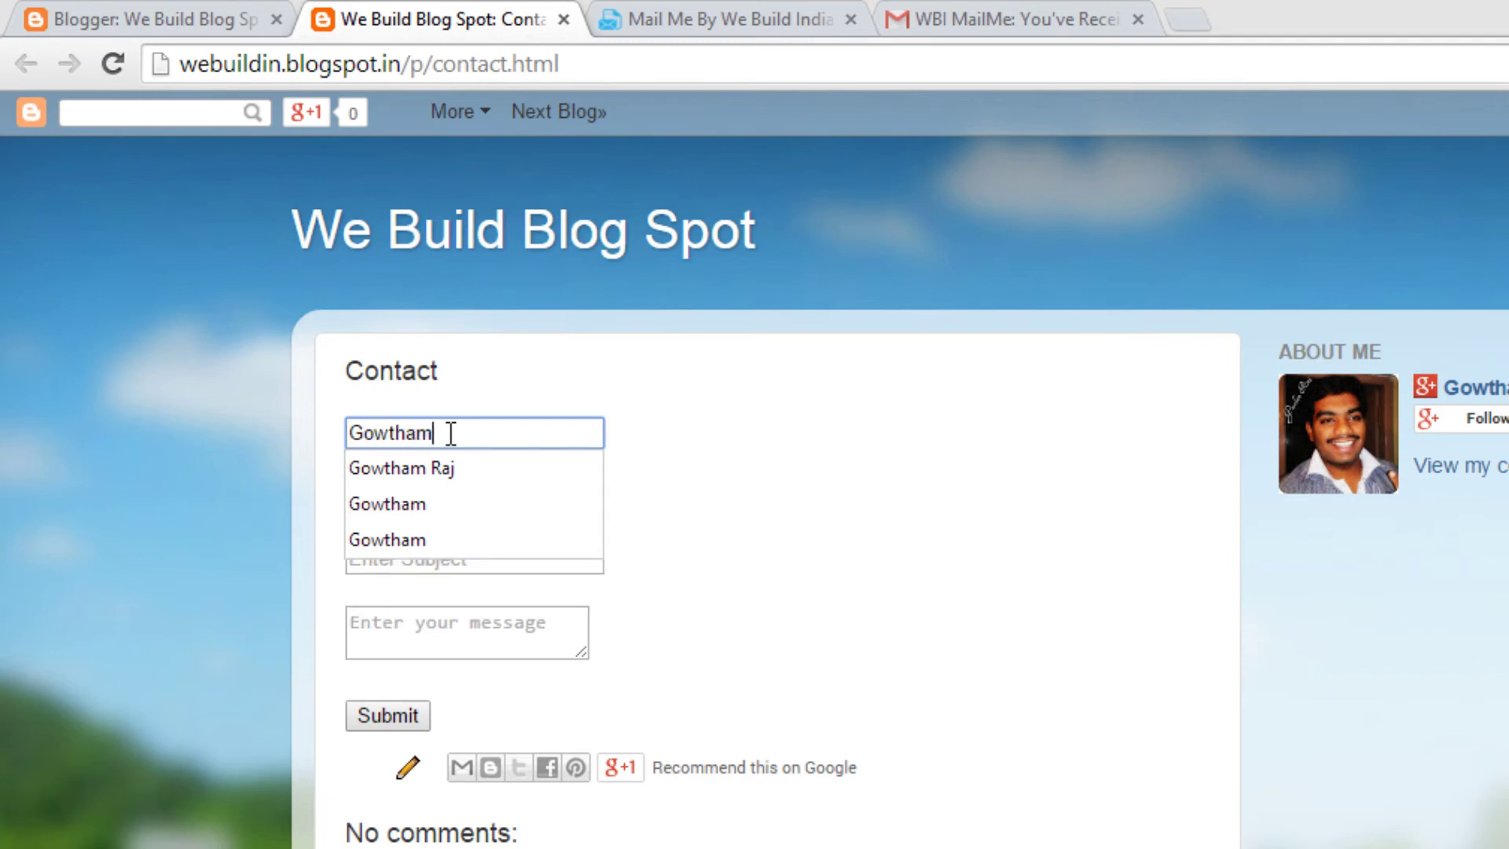
pyautogui.click(554, 386)
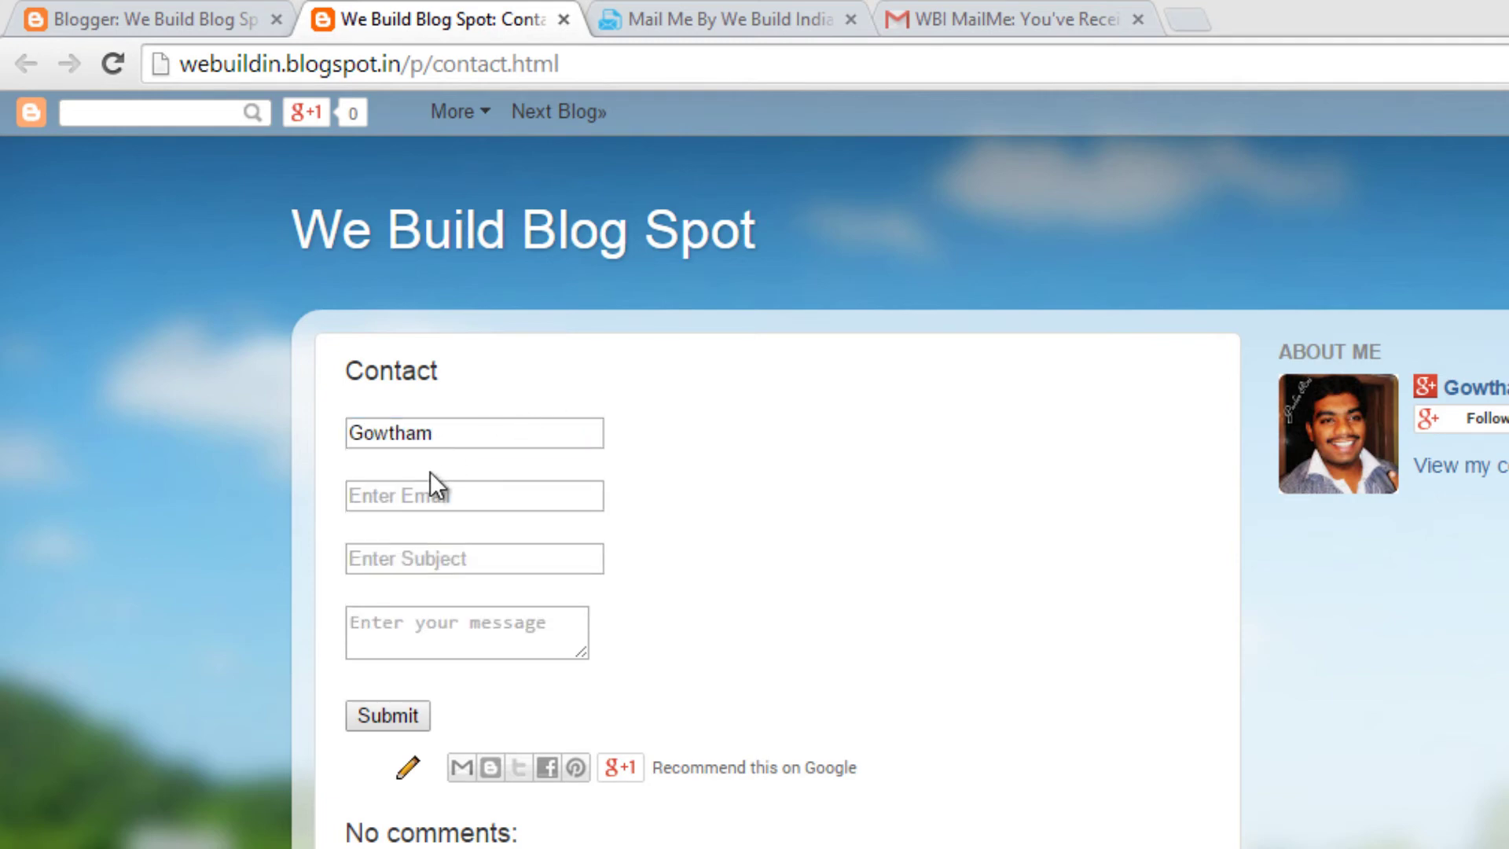
pyautogui.click(430, 494)
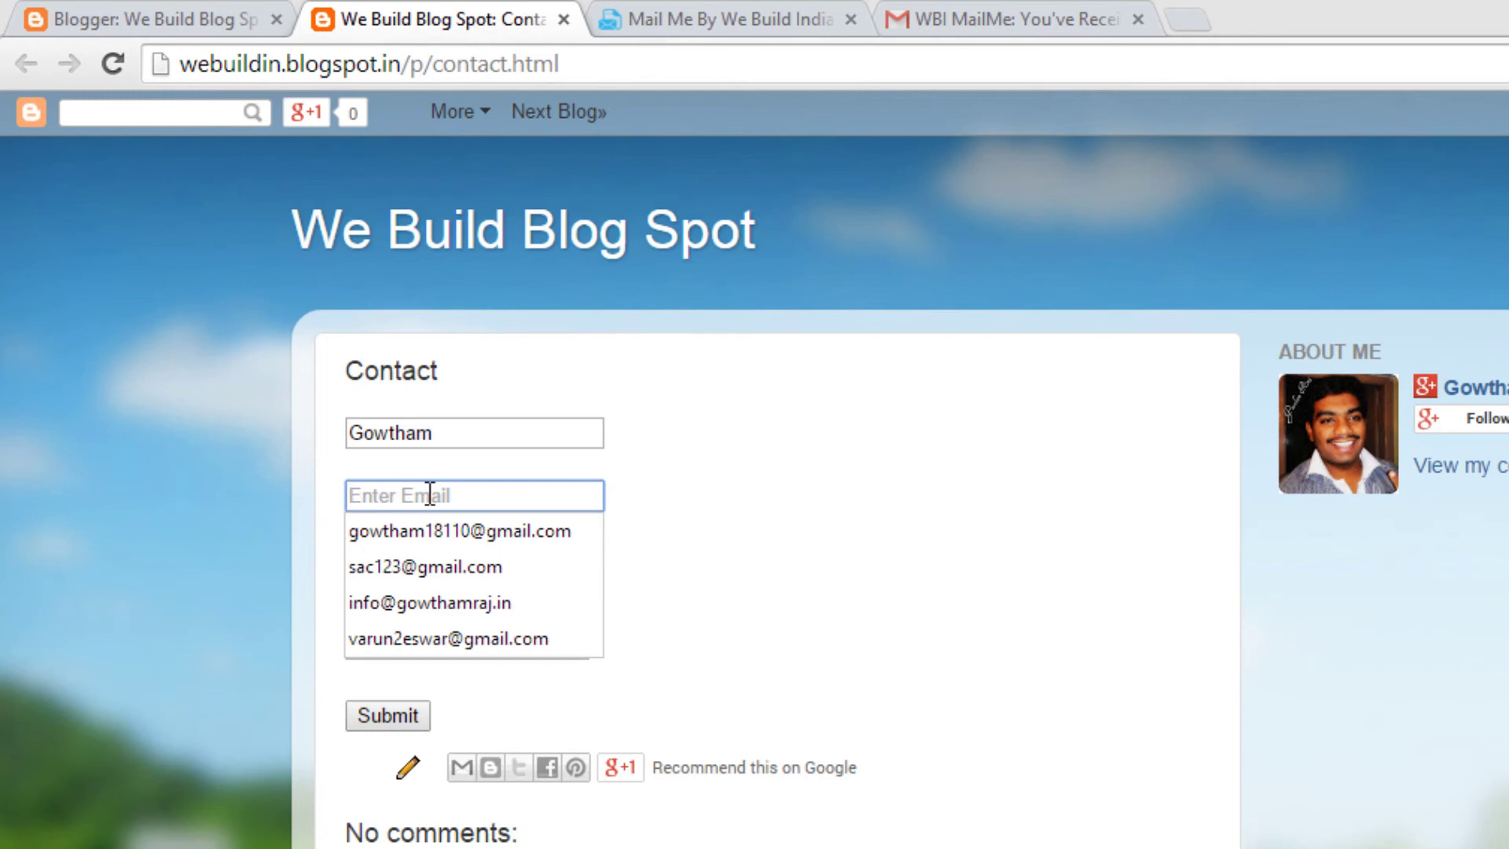
pyautogui.click(427, 529)
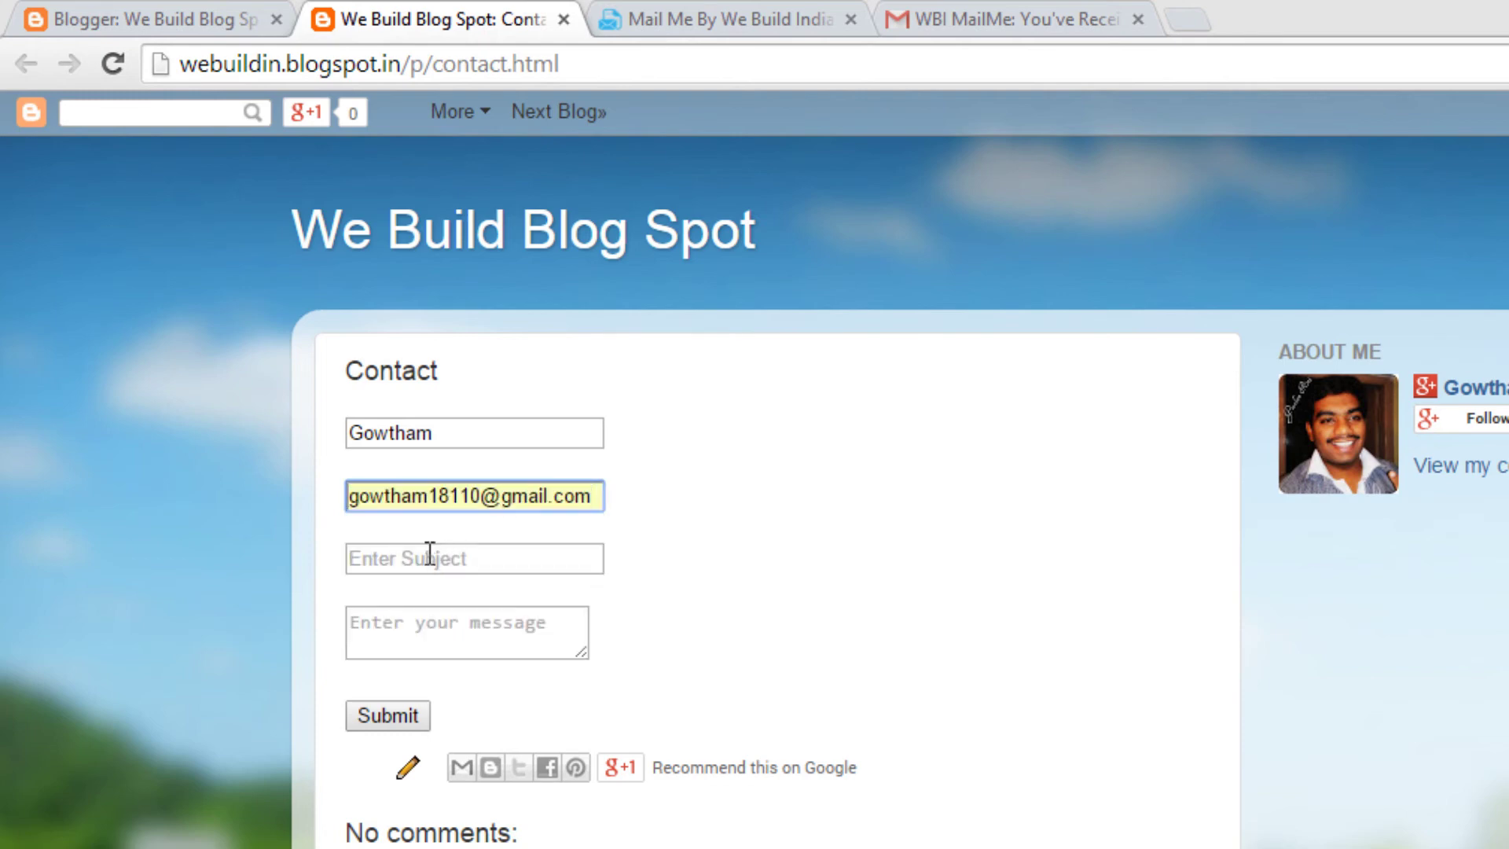
# Step: Choose saved subject 'My New form', type message 'Test for redirect', and submit
pyautogui.click(429, 558)
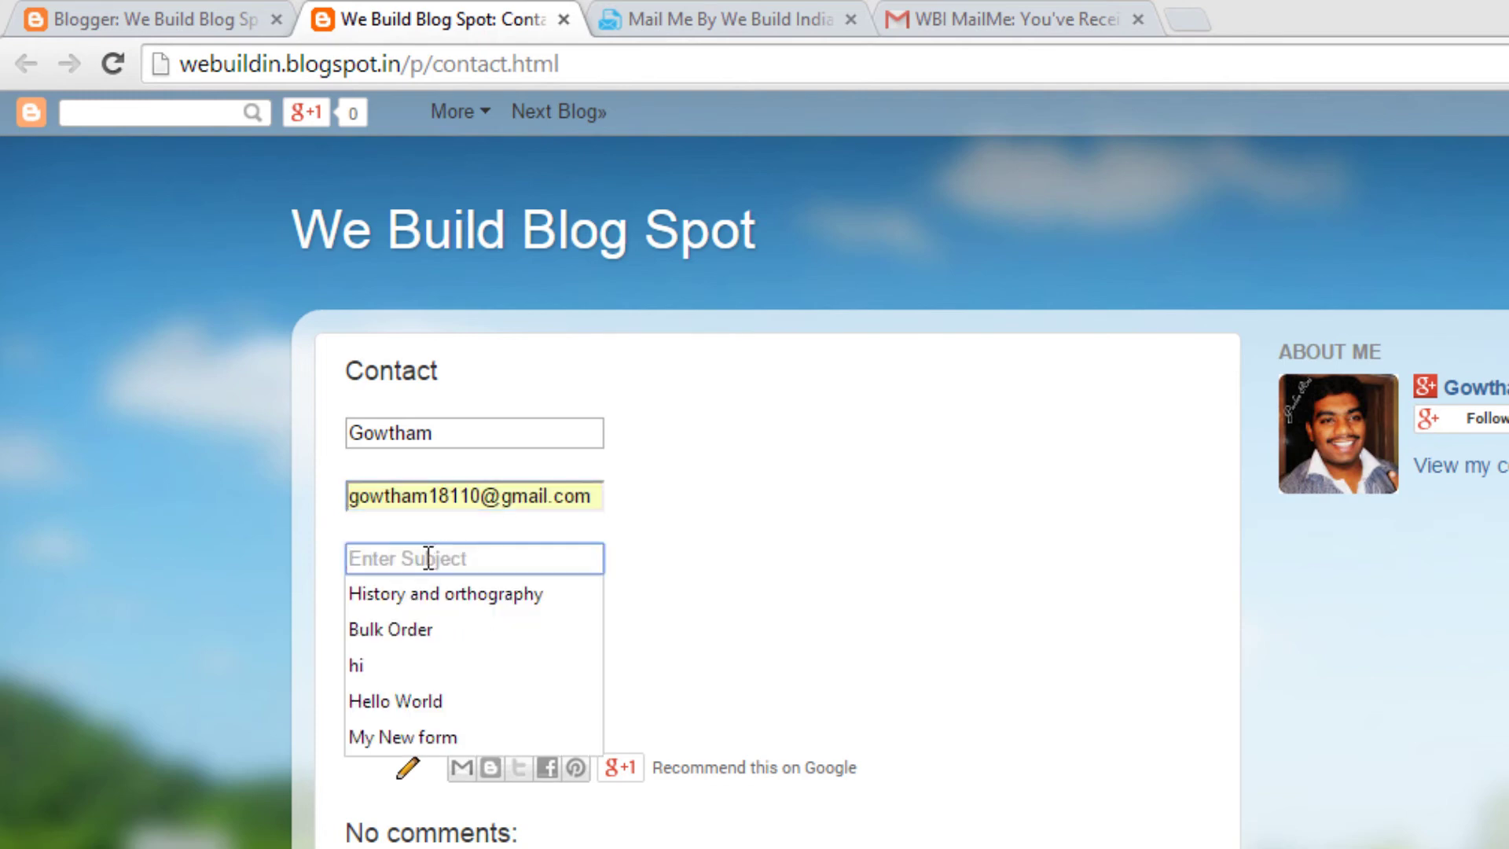
pyautogui.click(410, 724)
pyautogui.click(409, 650)
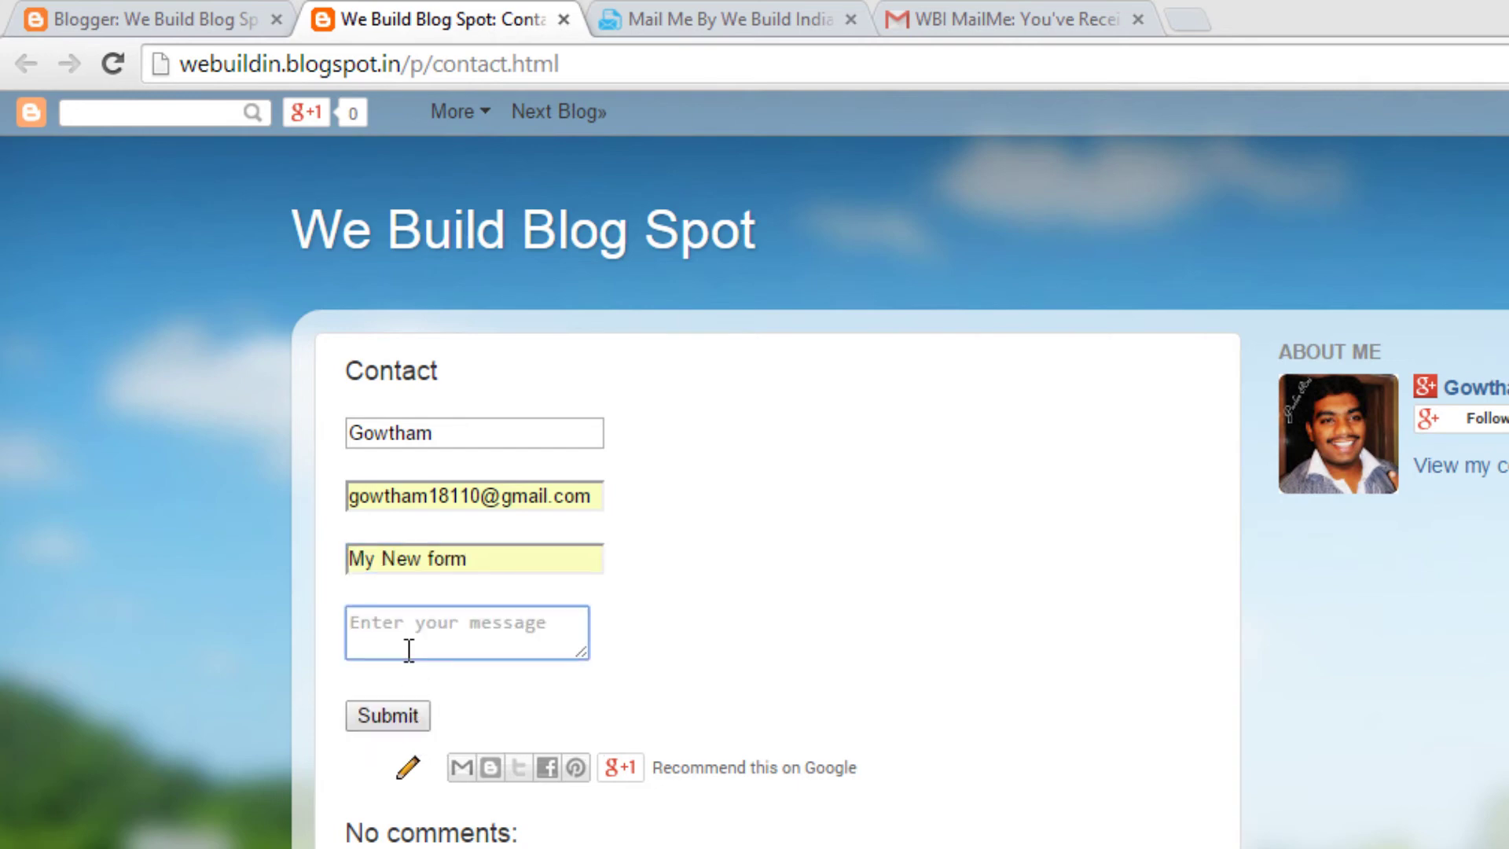
pyautogui.write('Tes')
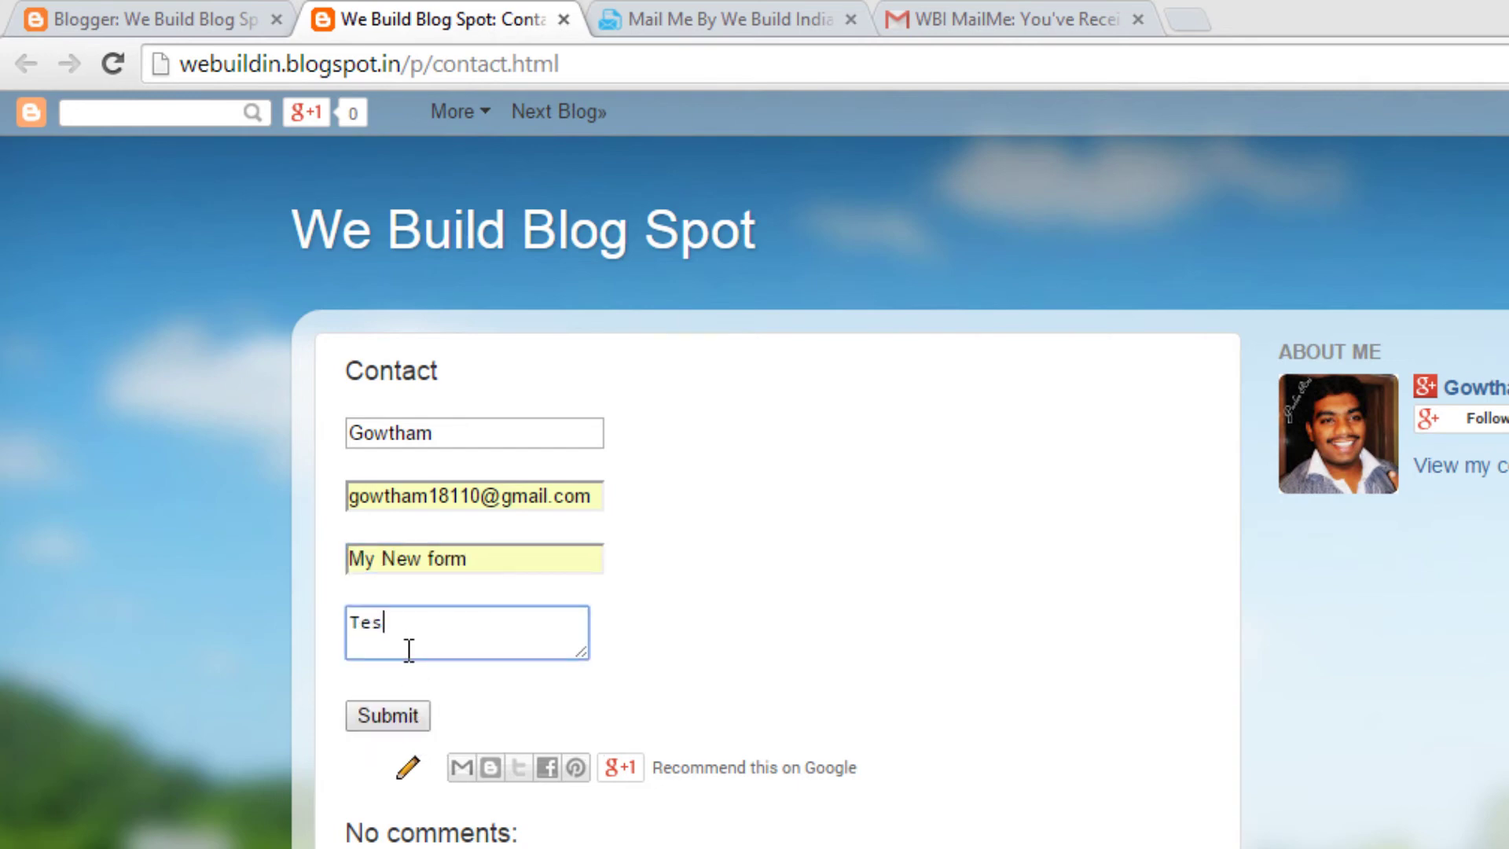
pyautogui.write('t for redirect')
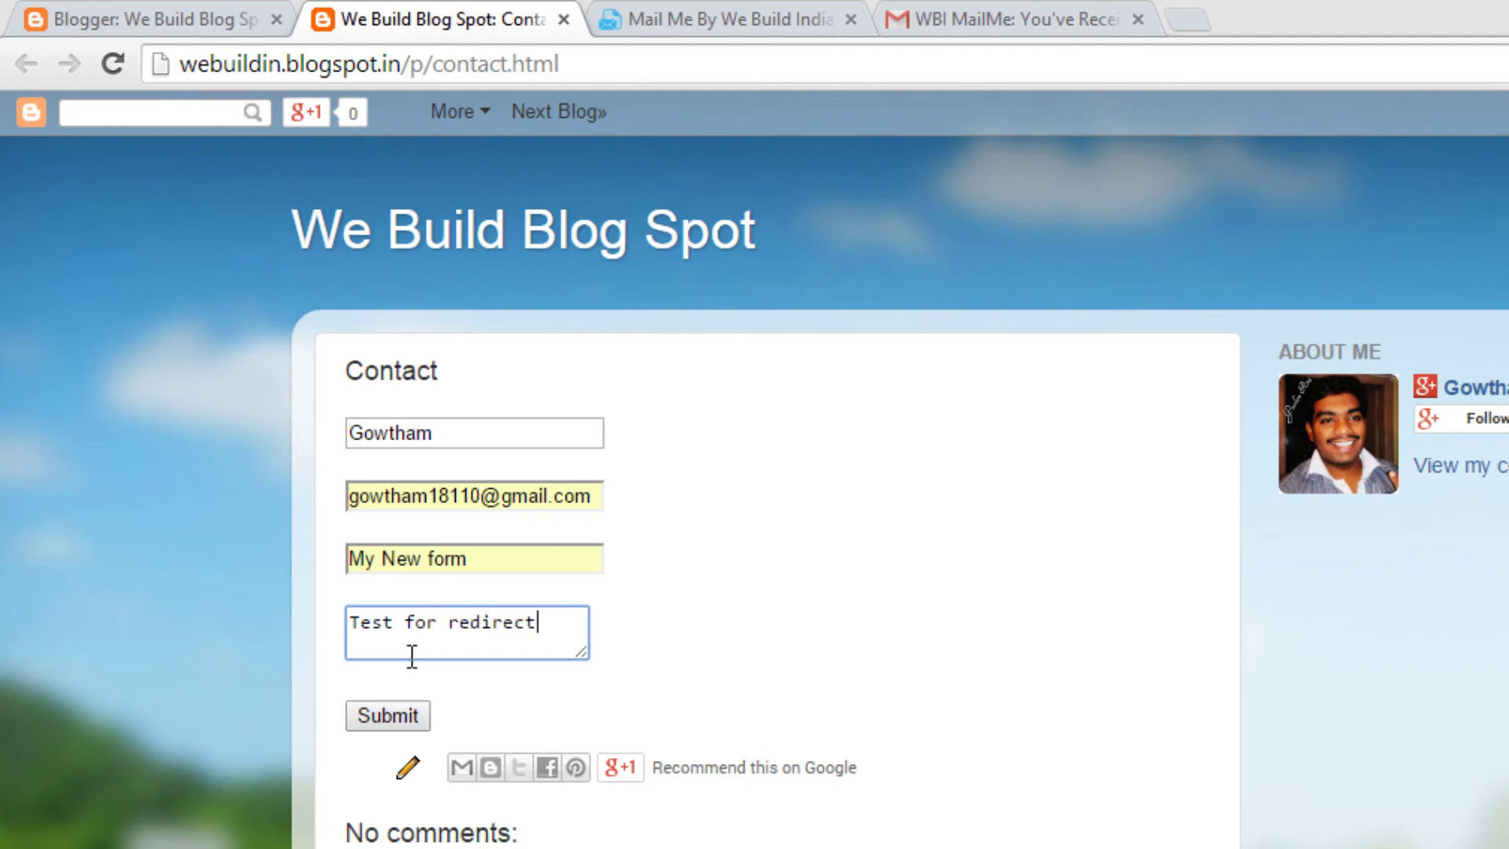
pyautogui.click(372, 713)
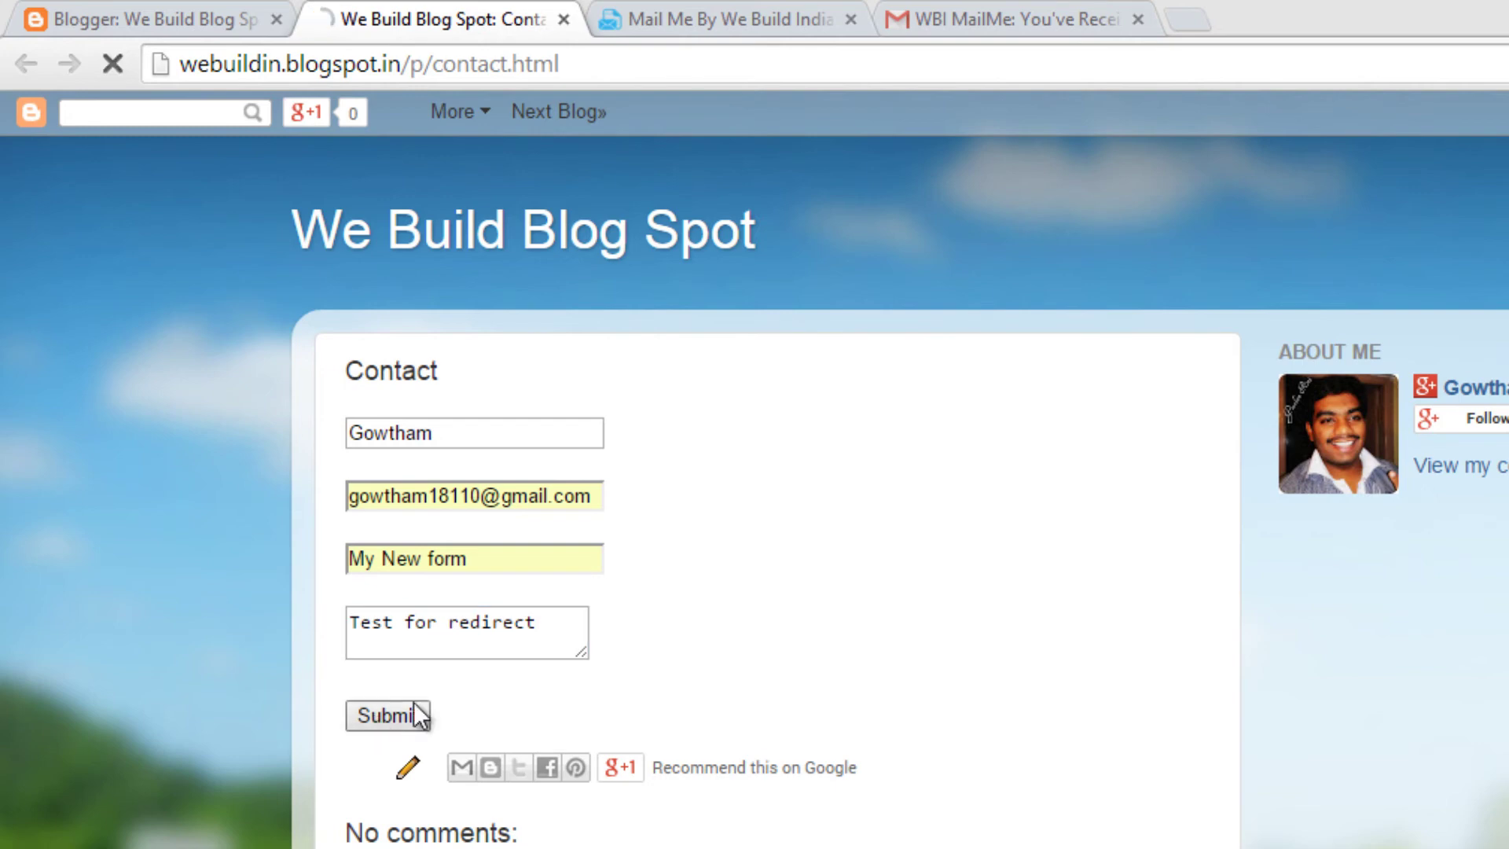
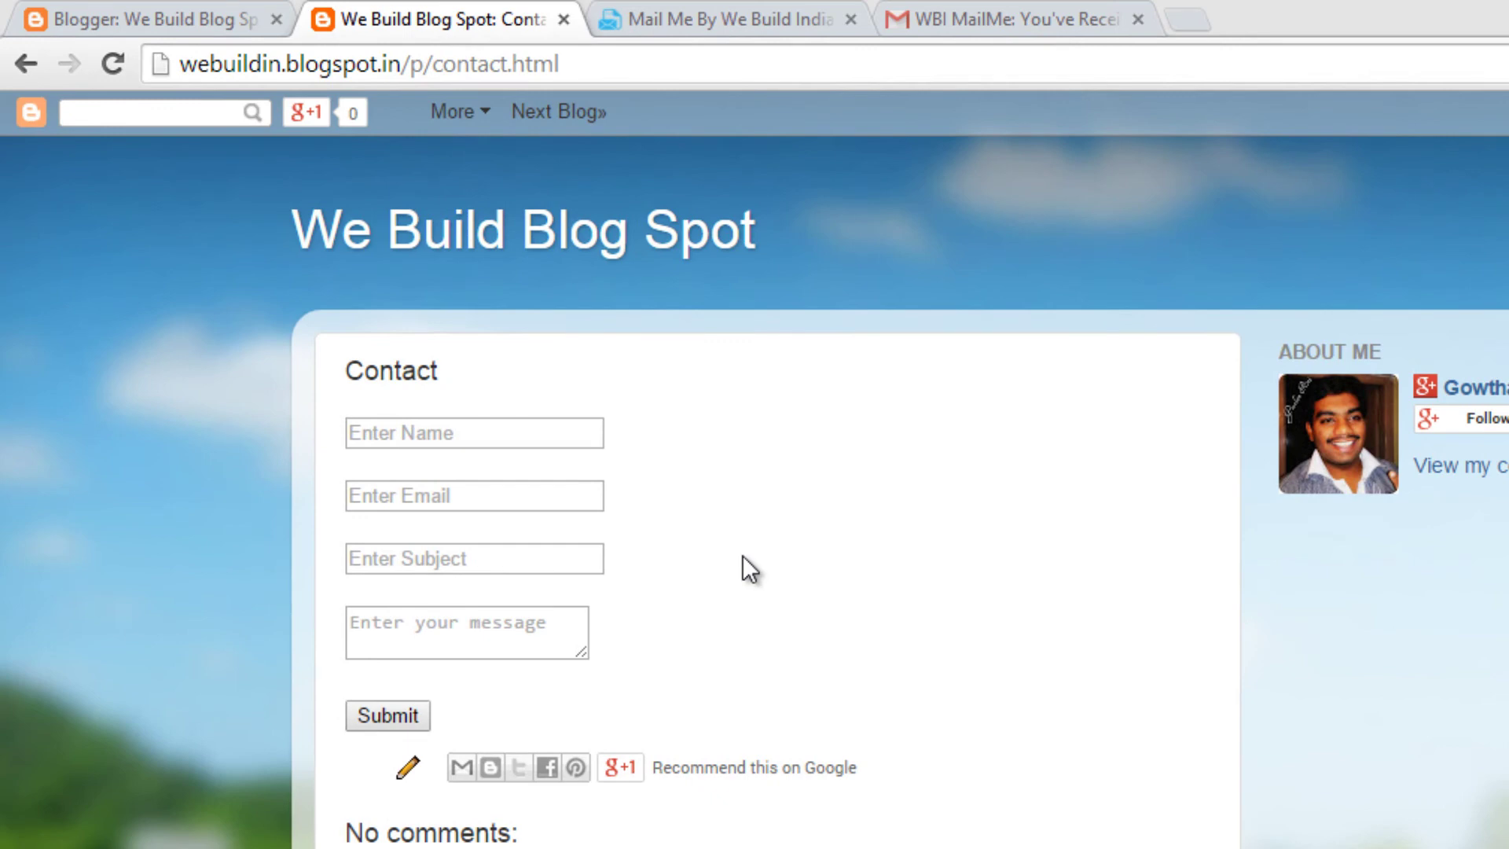
# Step: Open the Contact page editor and review MailMe's 'return' and custom-URL redirect examples
pyautogui.click(134, 23)
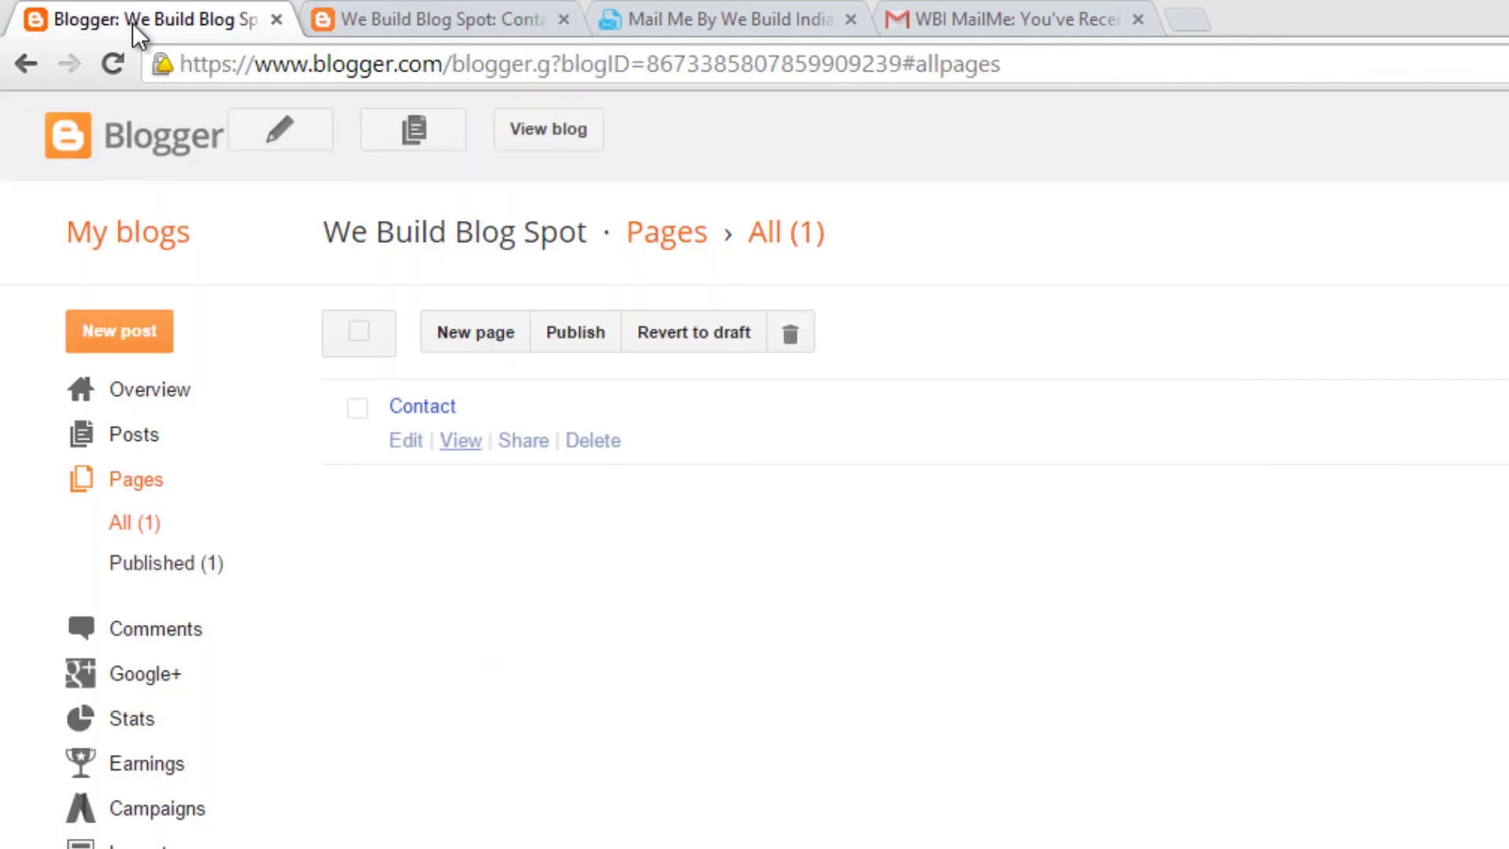
pyautogui.click(407, 452)
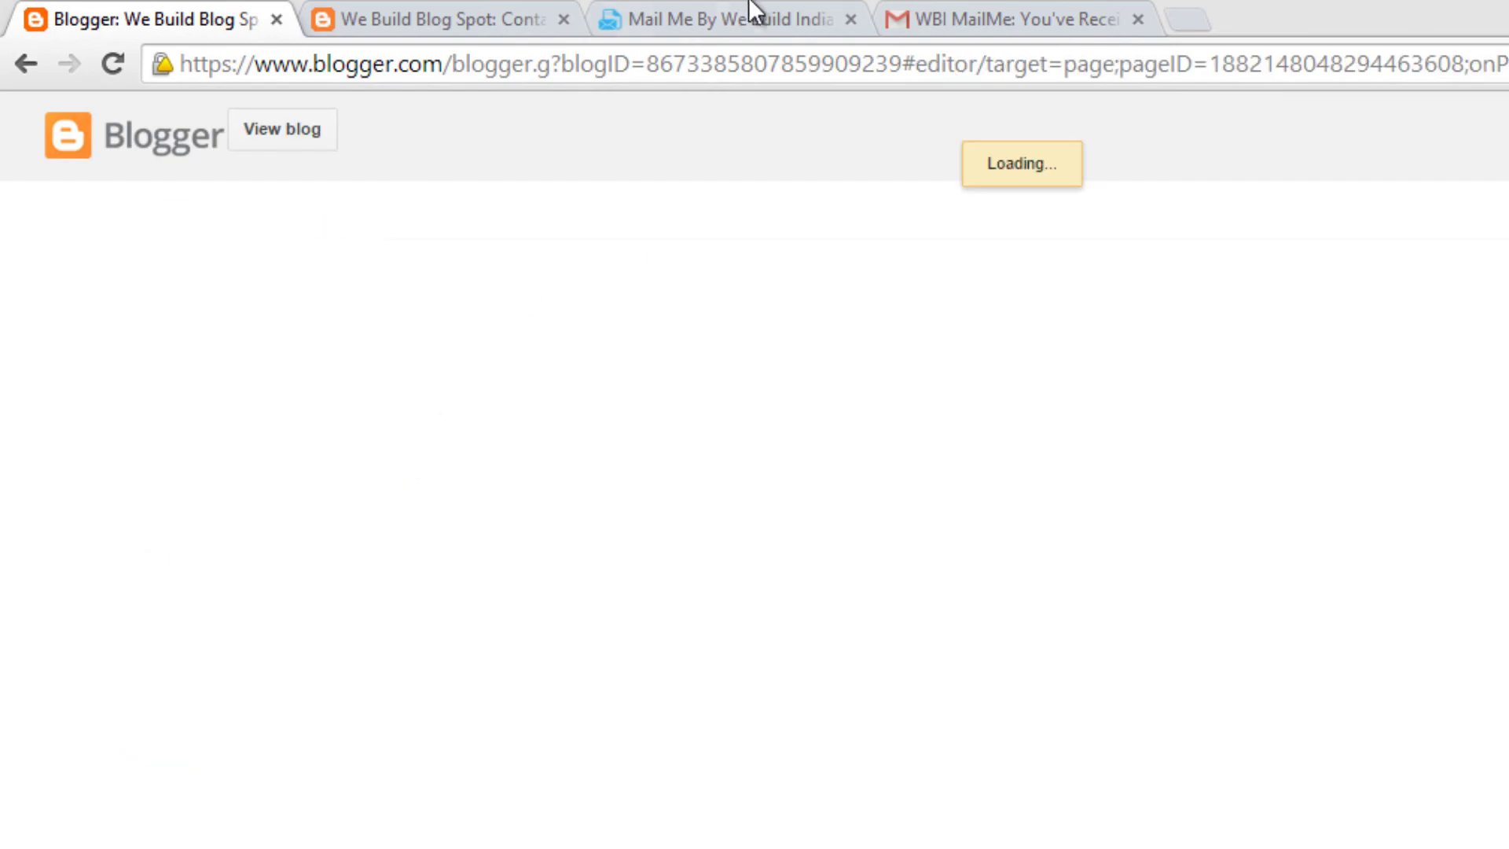
pyautogui.click(756, 16)
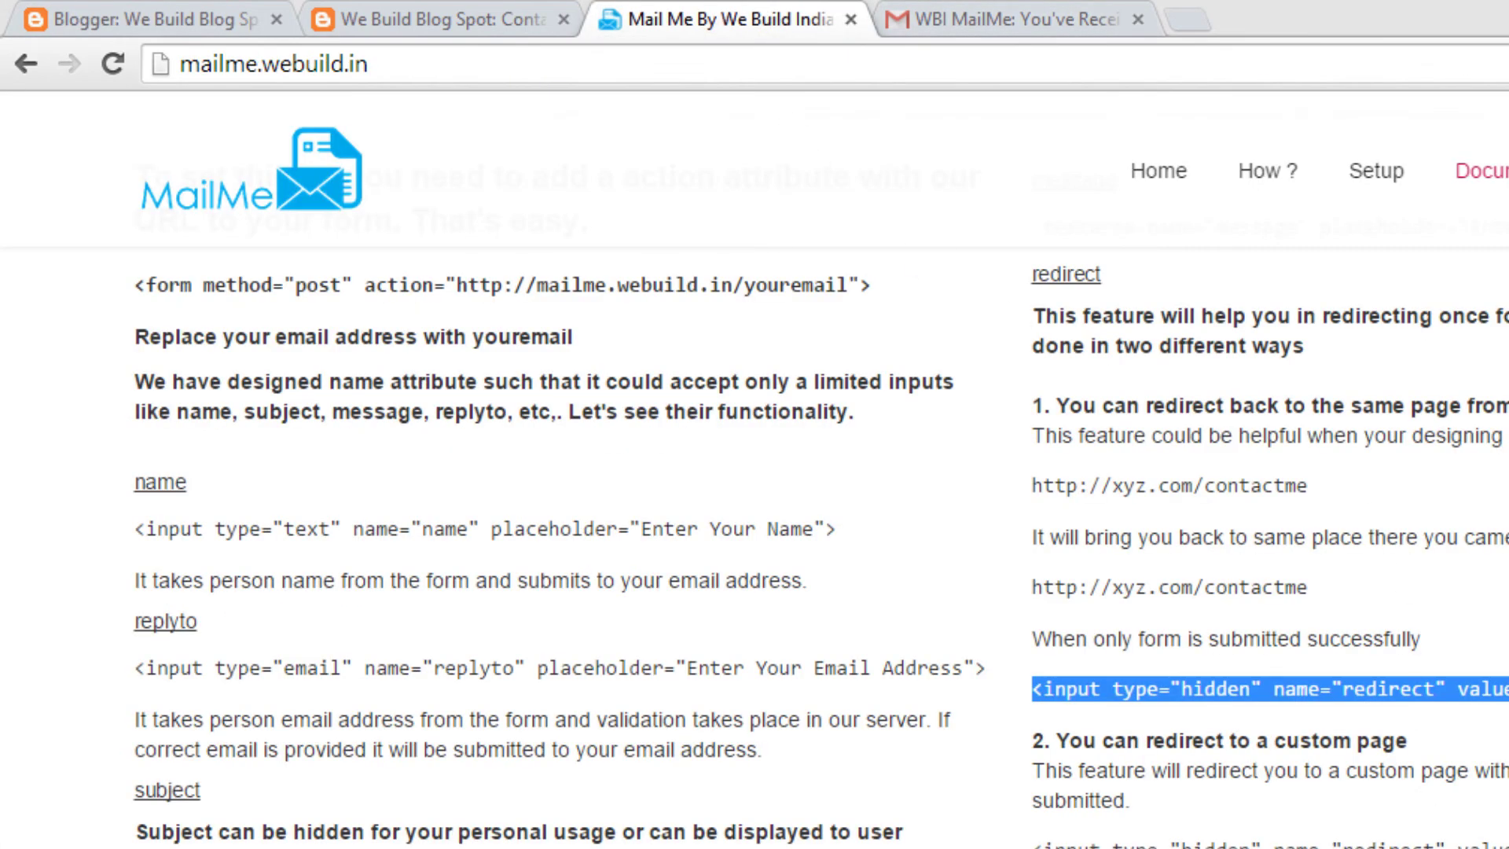
pyautogui.click(1496, 844)
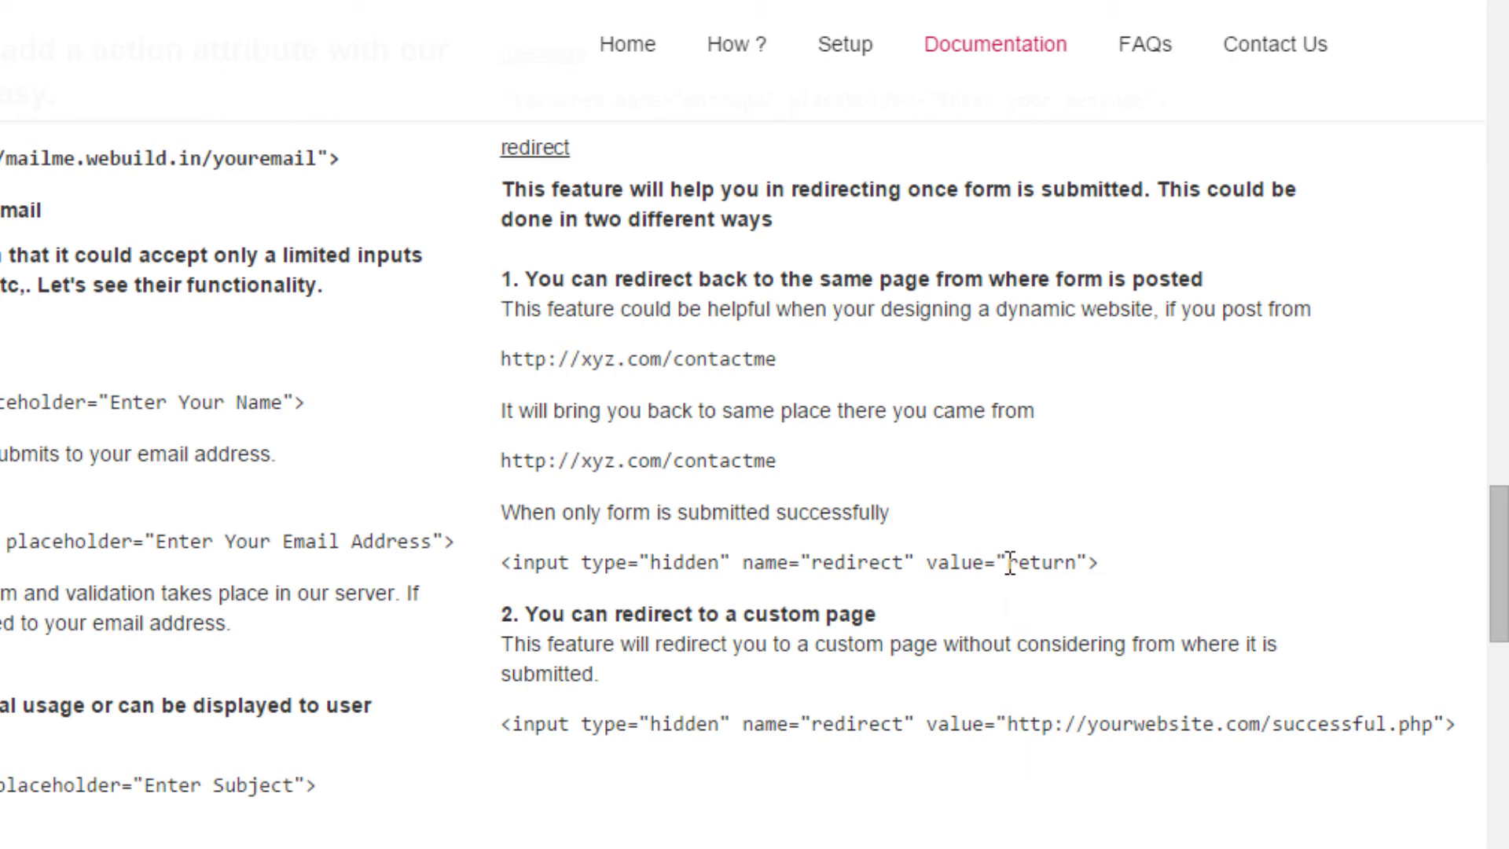
pyautogui.moveTo(1007, 563); pyautogui.dragTo(1064, 568)
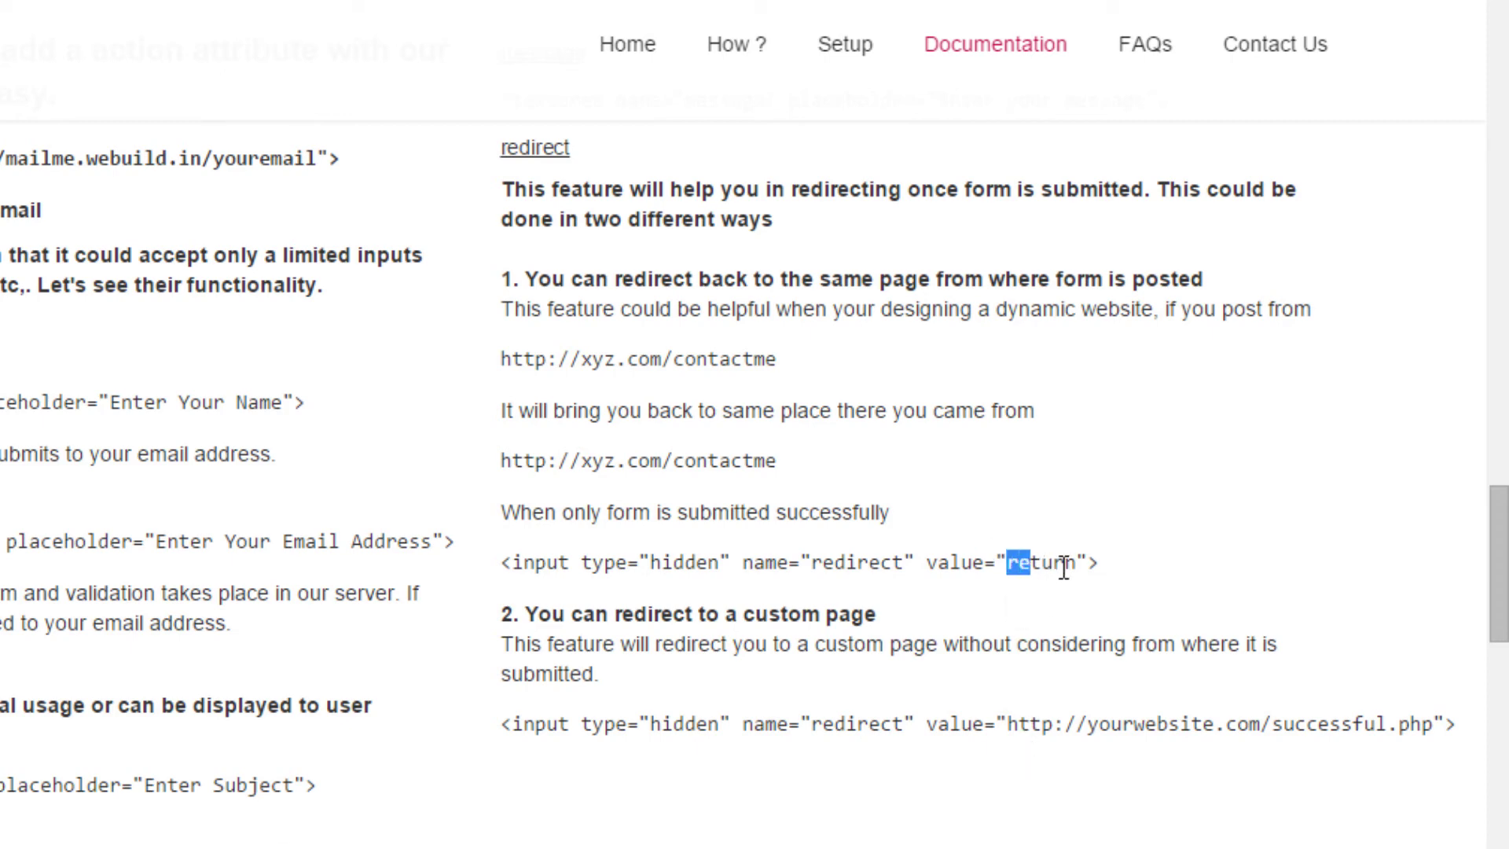
pyautogui.click(1093, 731)
pyautogui.moveTo(1007, 724); pyautogui.dragTo(1427, 716)
pyautogui.click(1427, 717)
pyautogui.hotkey('ctrl', '1')
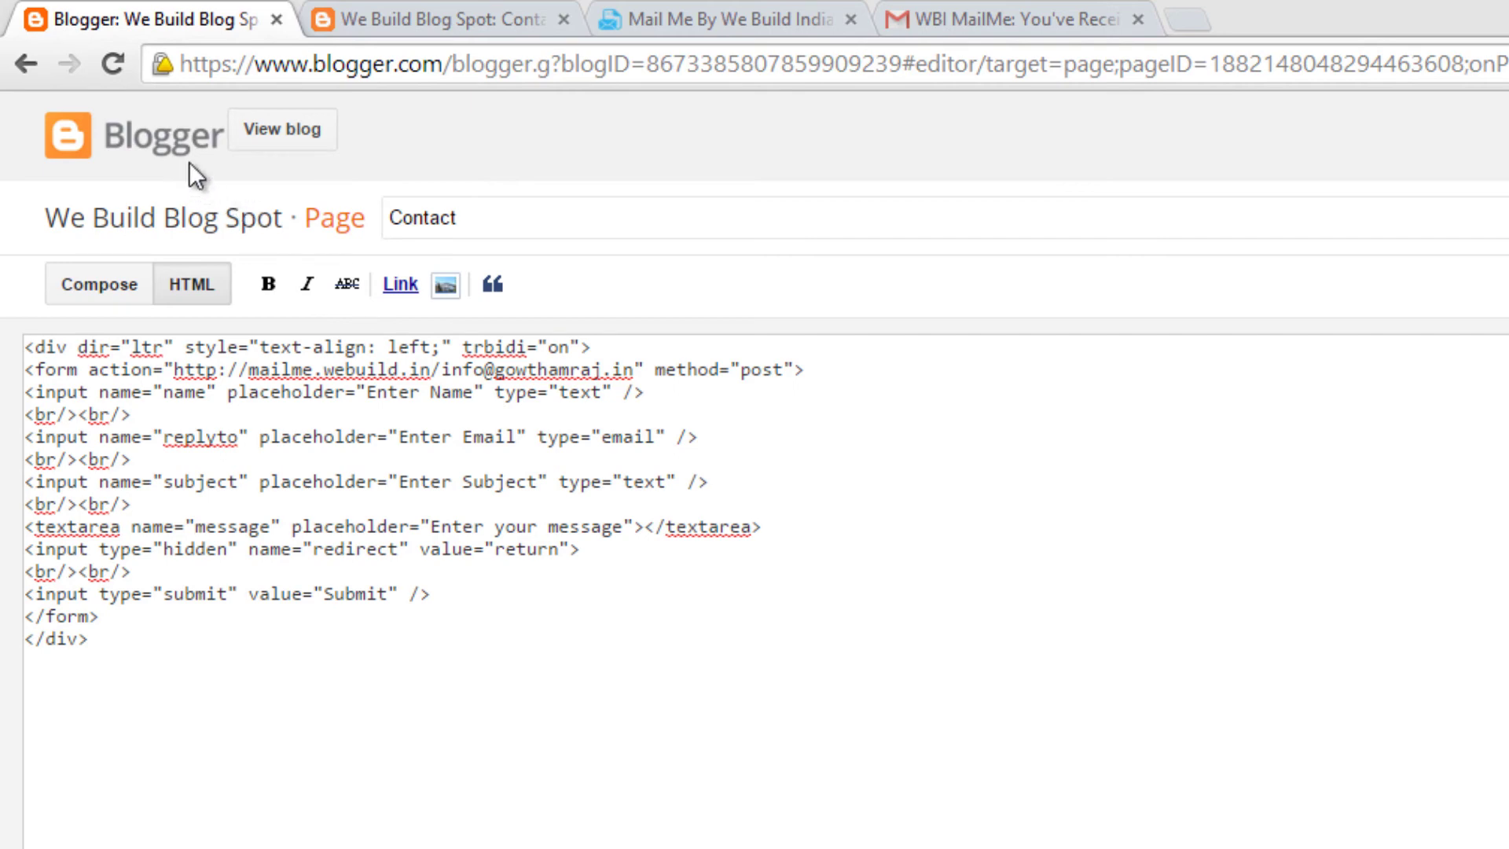
# Step: Create a new page in We Build Blog Spot titled 'Successful'
pyautogui.click(134, 162)
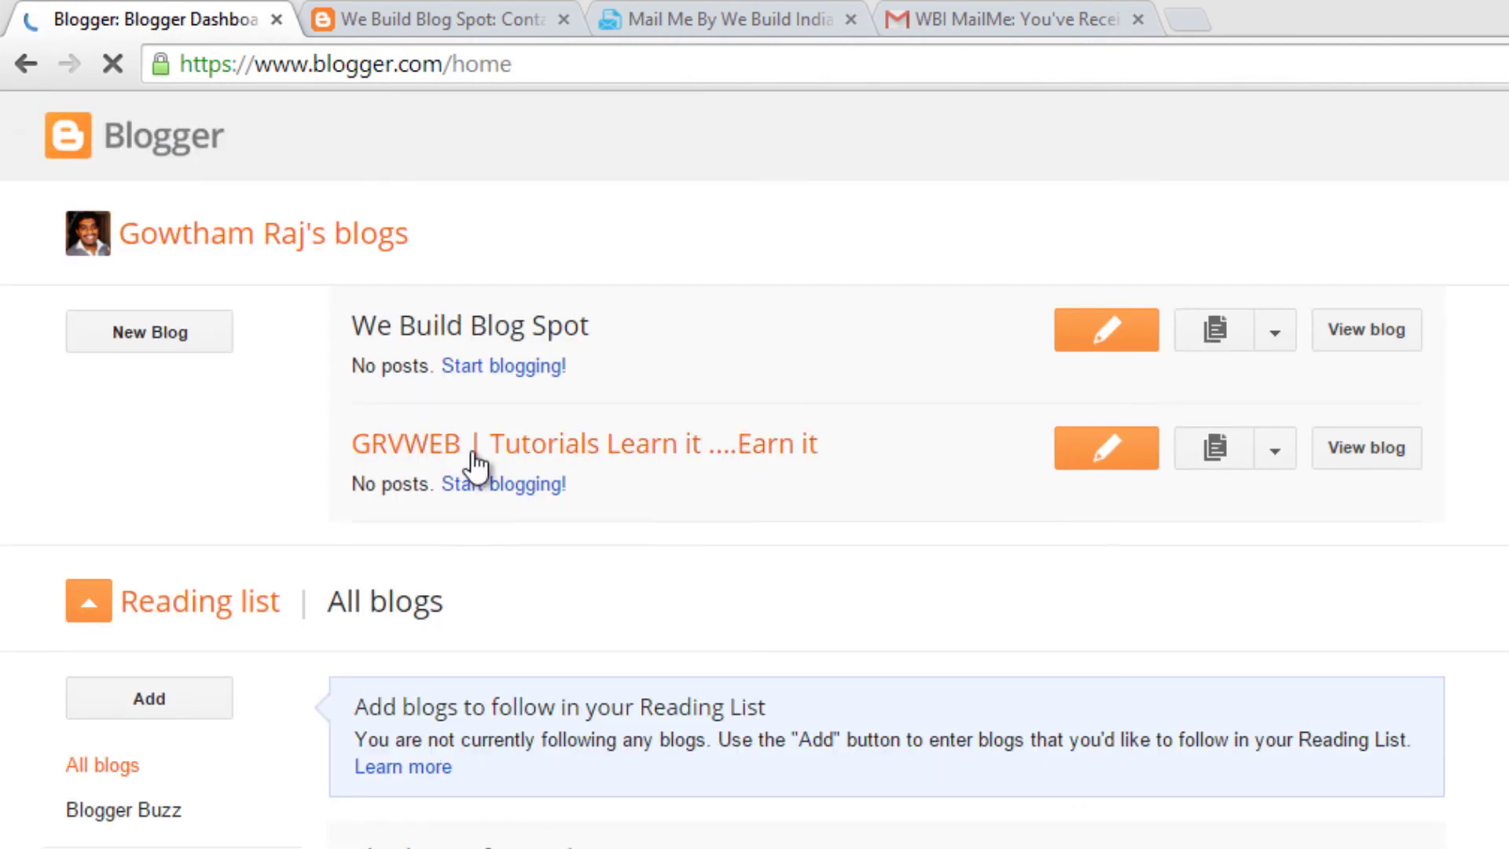
pyautogui.click(555, 333)
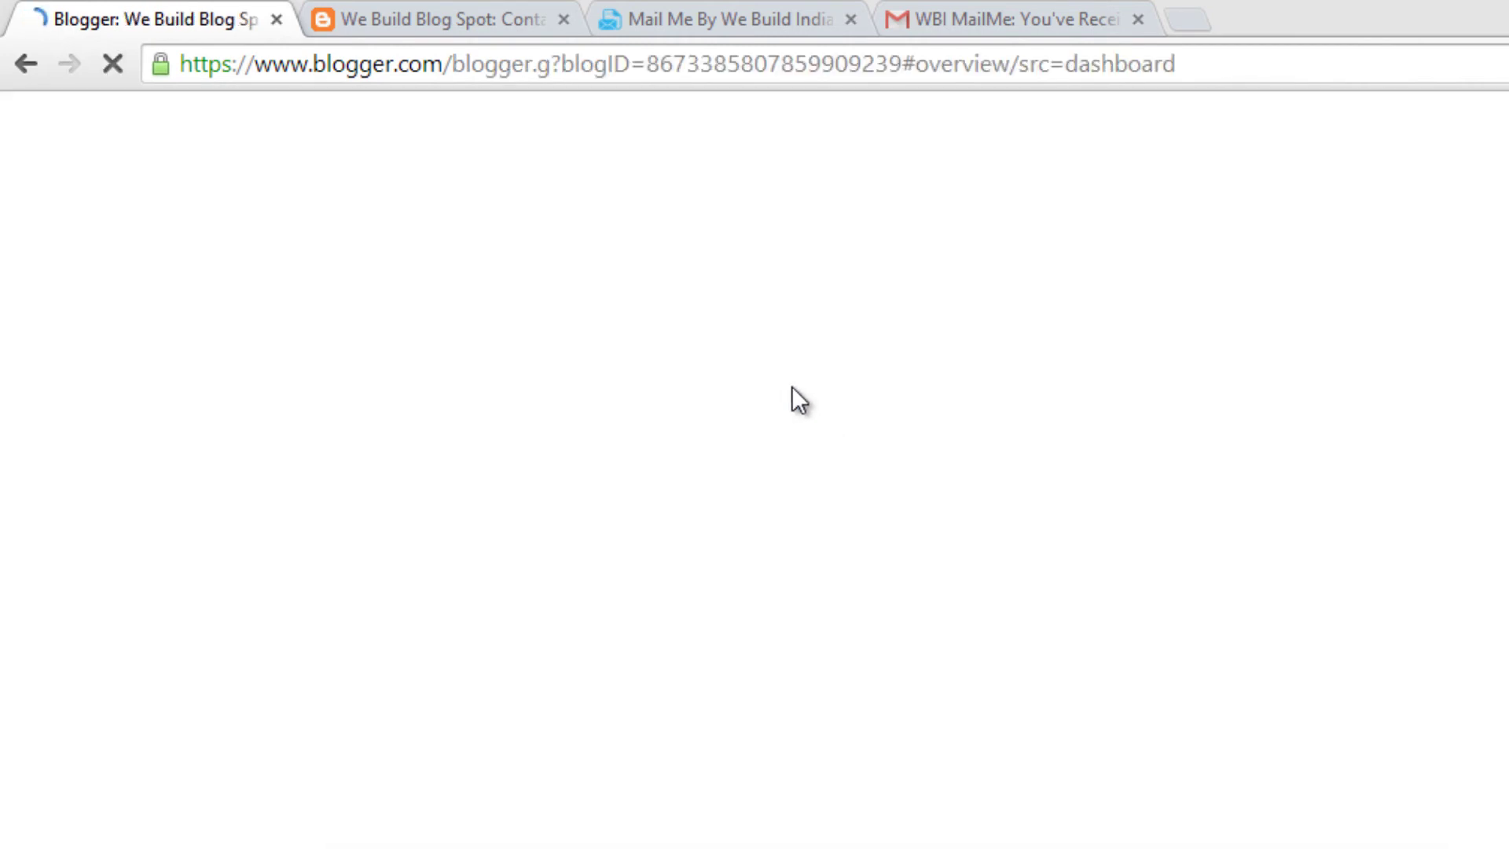
pyautogui.click(149, 481)
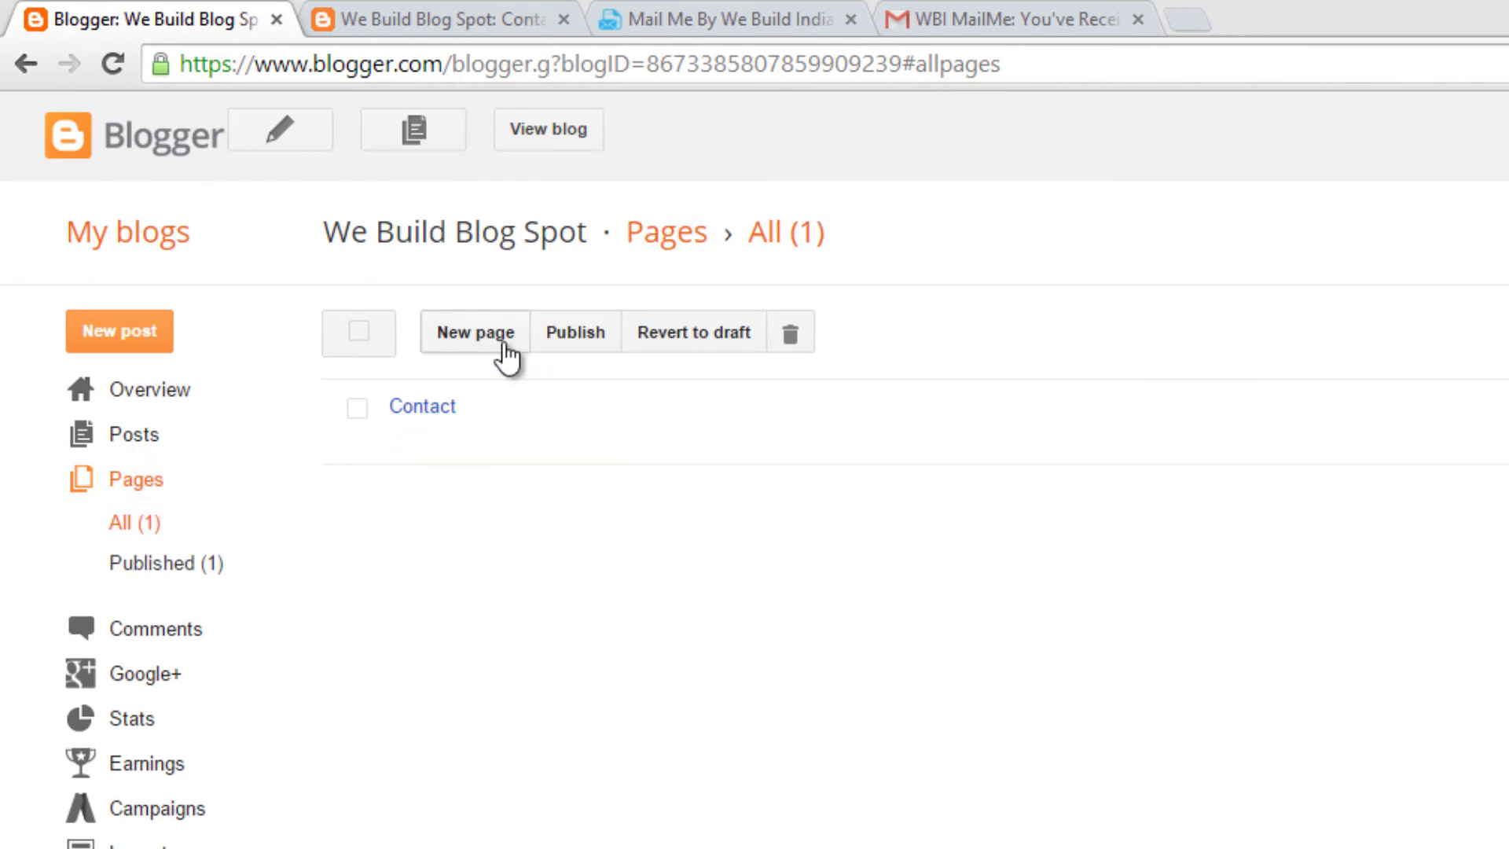
pyautogui.click(507, 352)
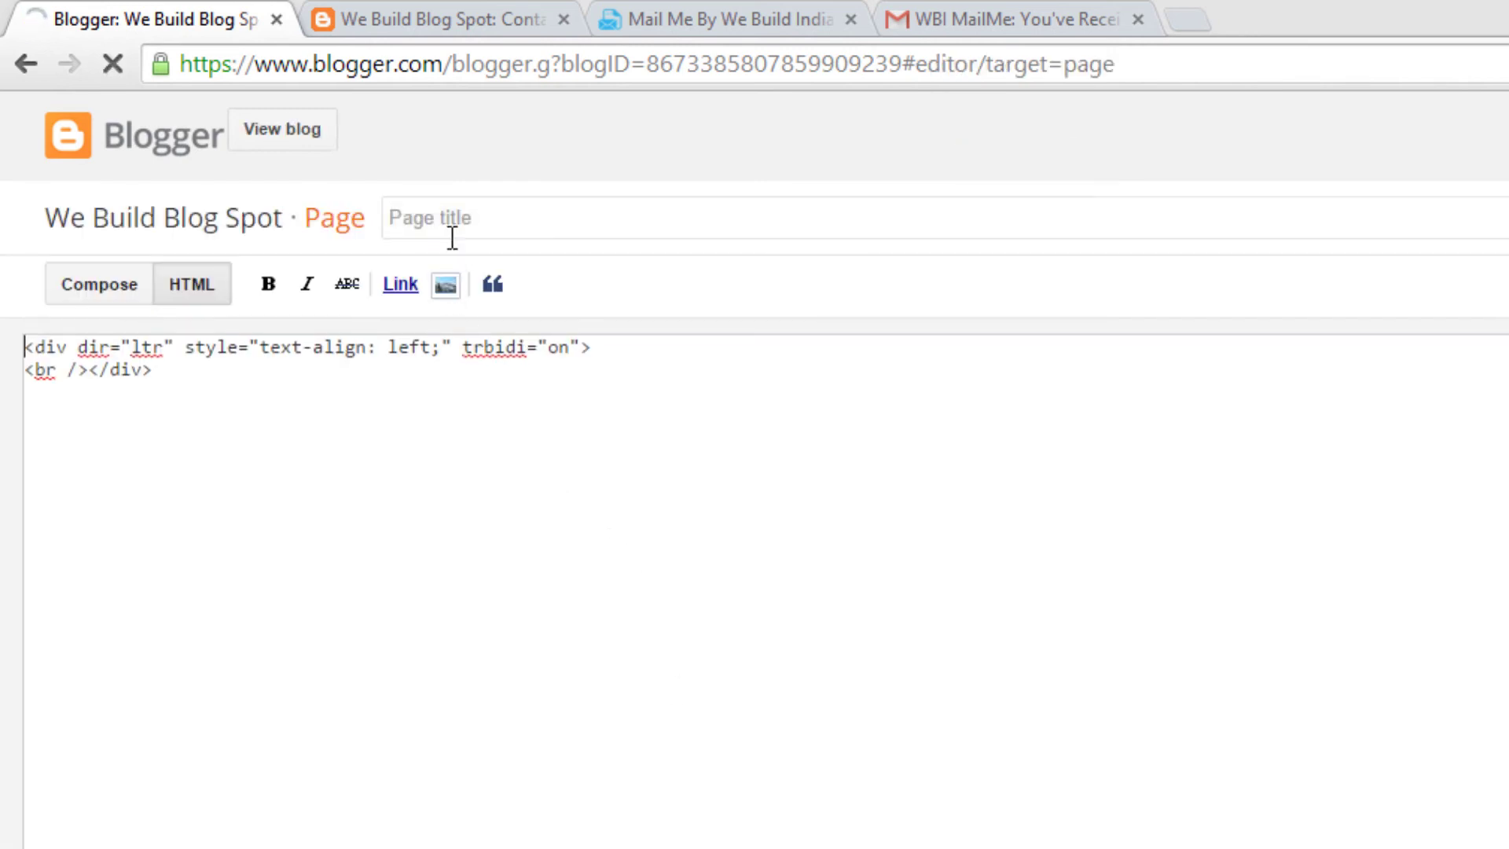
pyautogui.write('Suc')
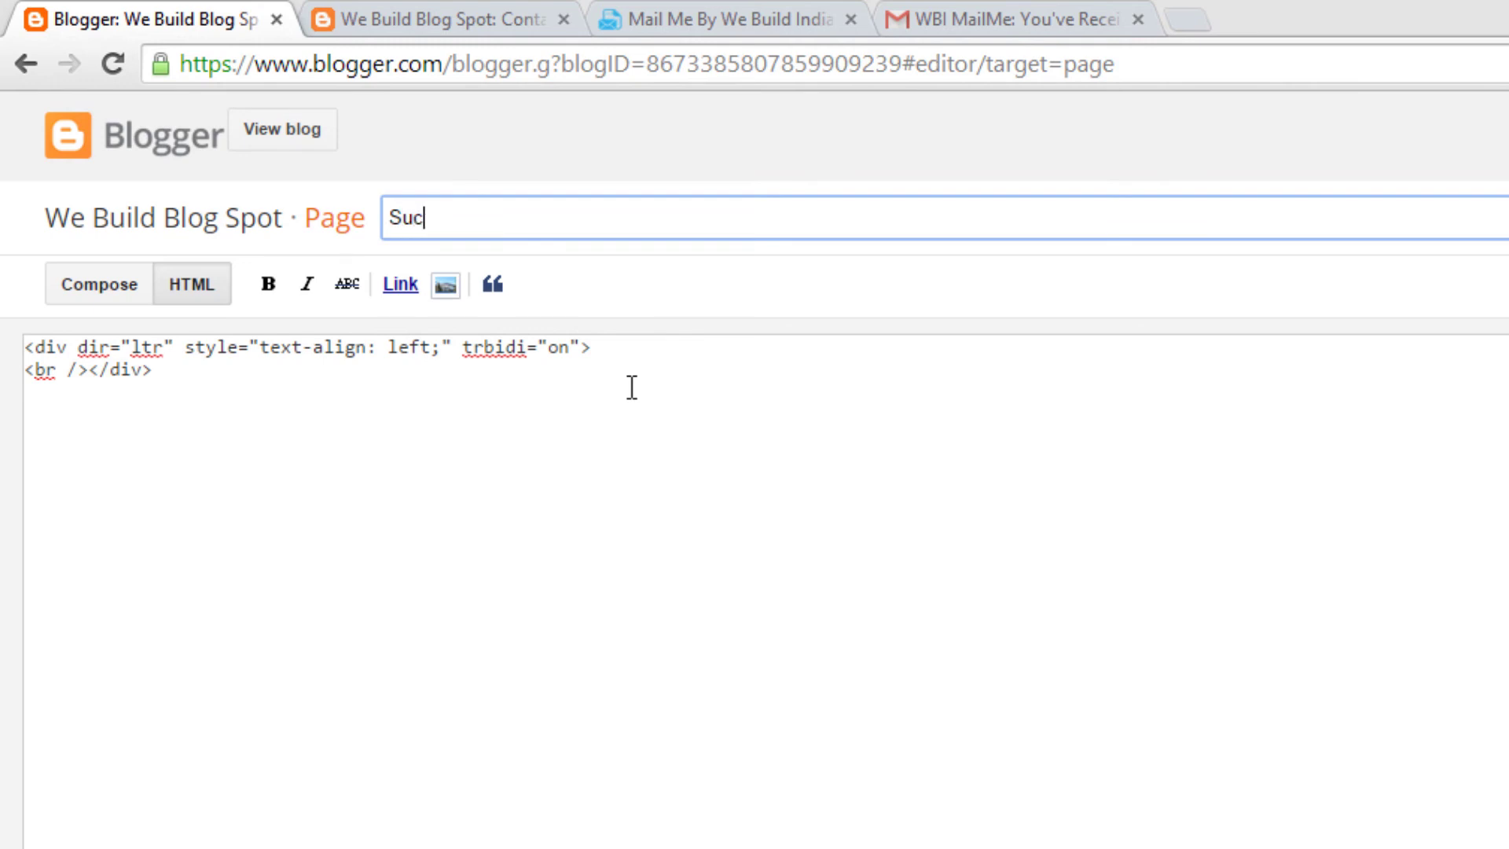
pyautogui.write('cessful')
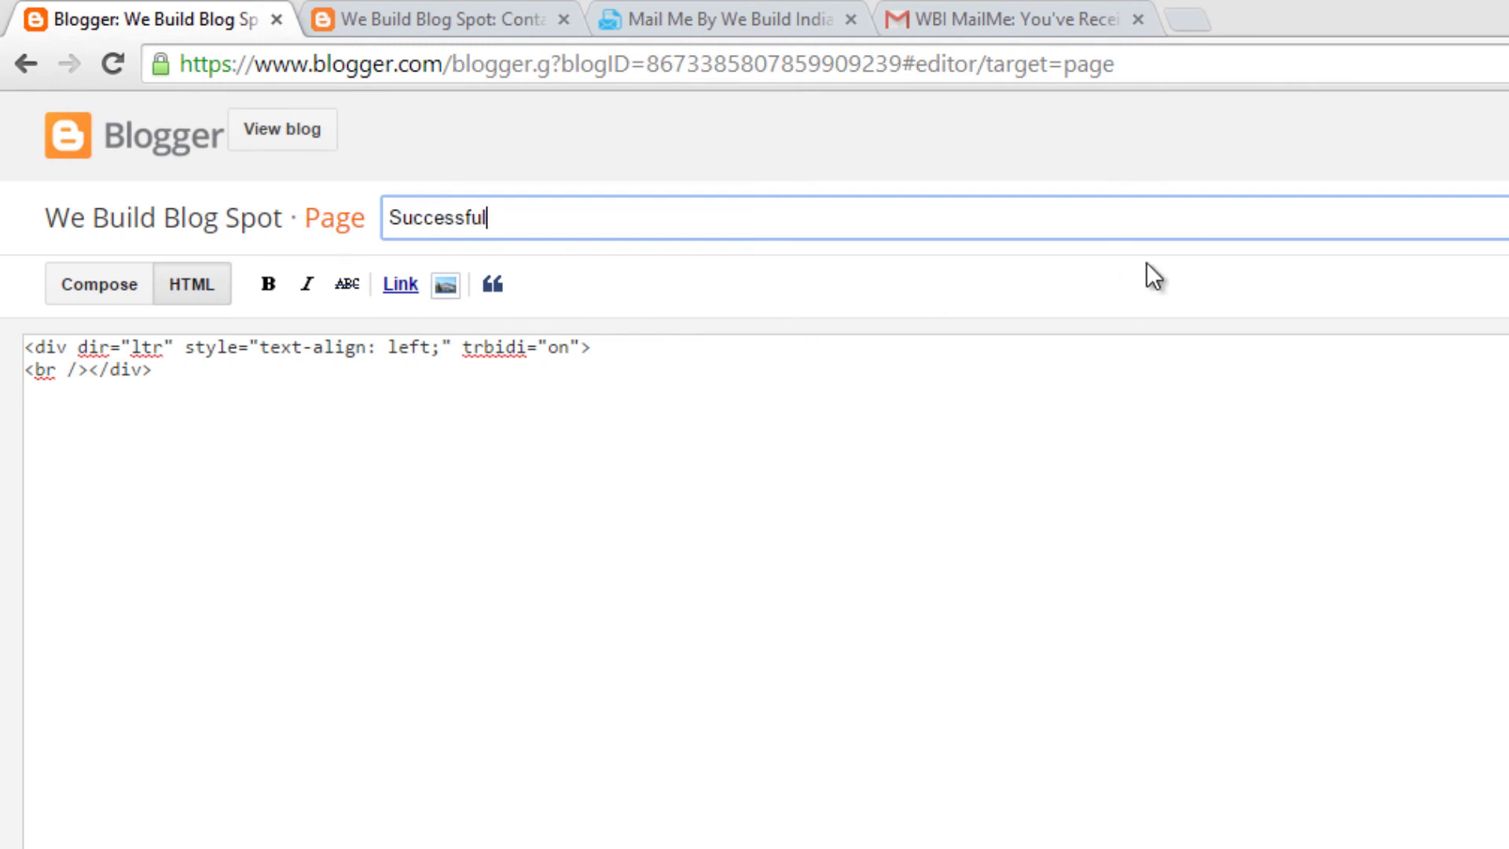
pyautogui.click(775, 368)
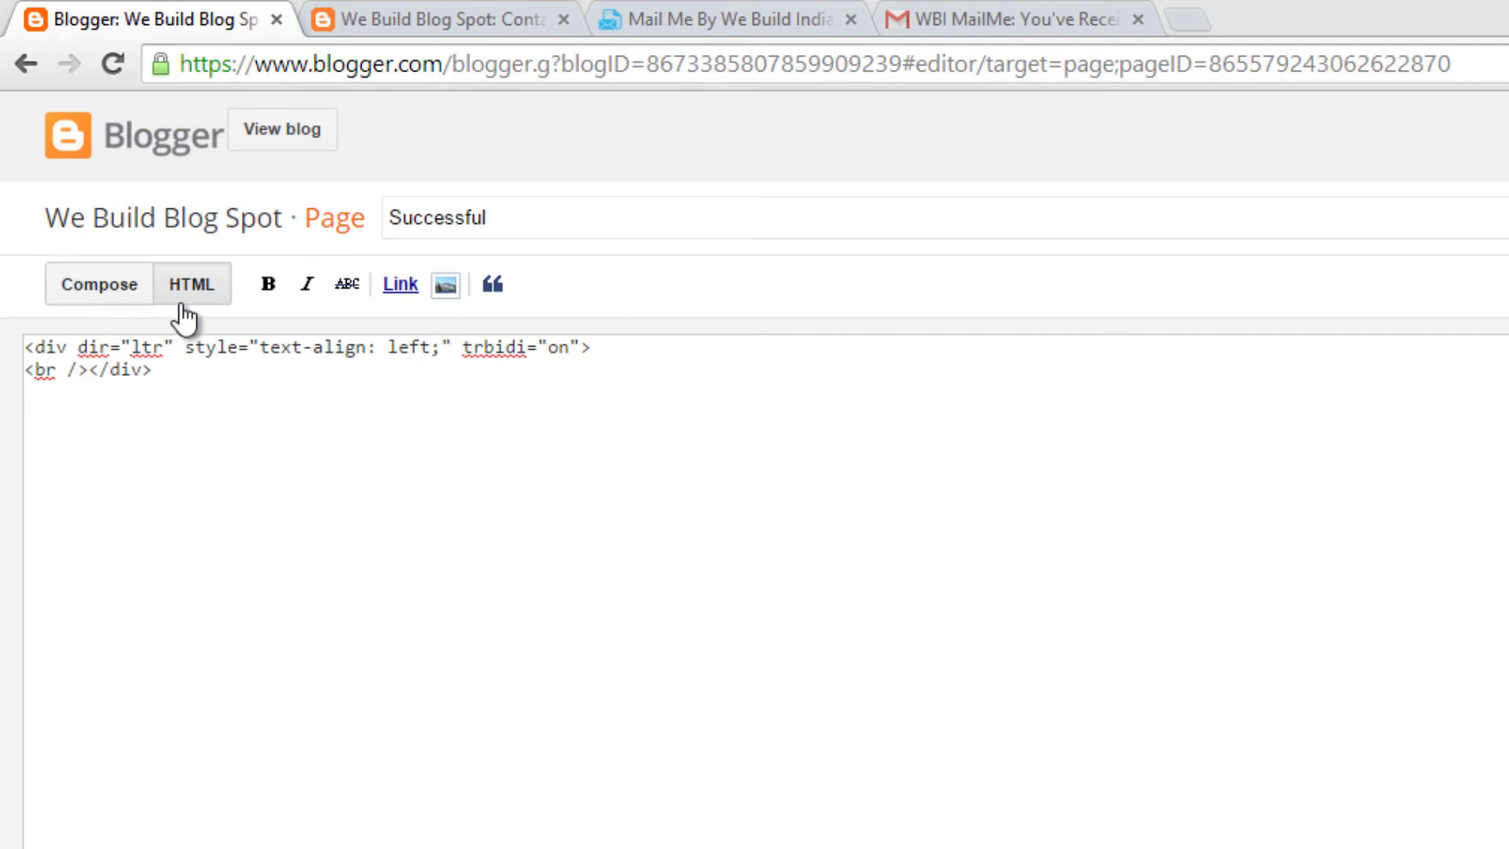
# Step: Write 'Thank you, Form Submitted Successful' in the page body using Compose view
pyautogui.click(126, 295)
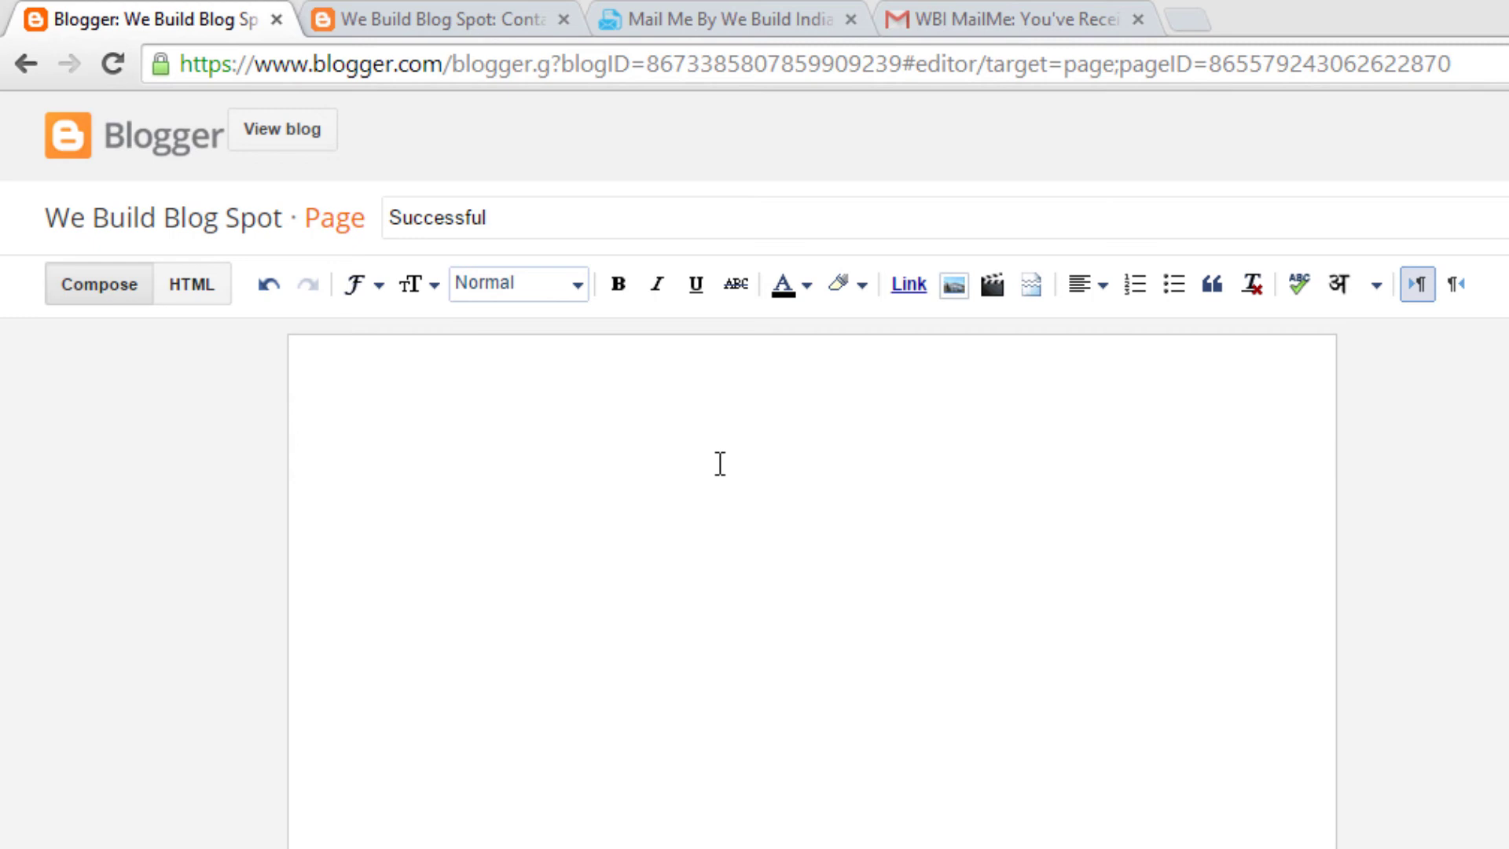
pyautogui.write('Thank you Form')
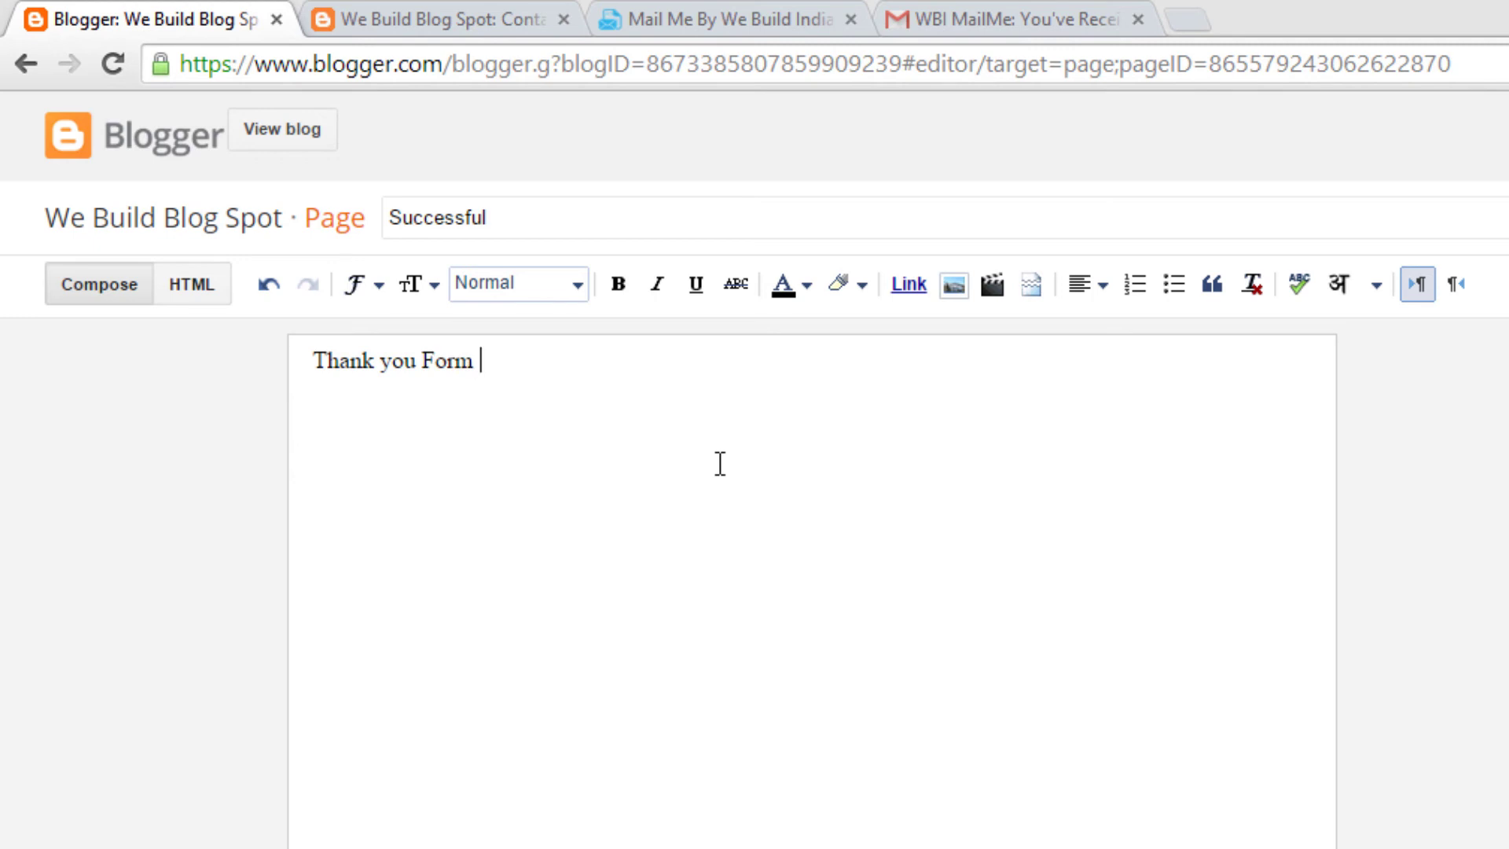
pyautogui.write('Submitted')
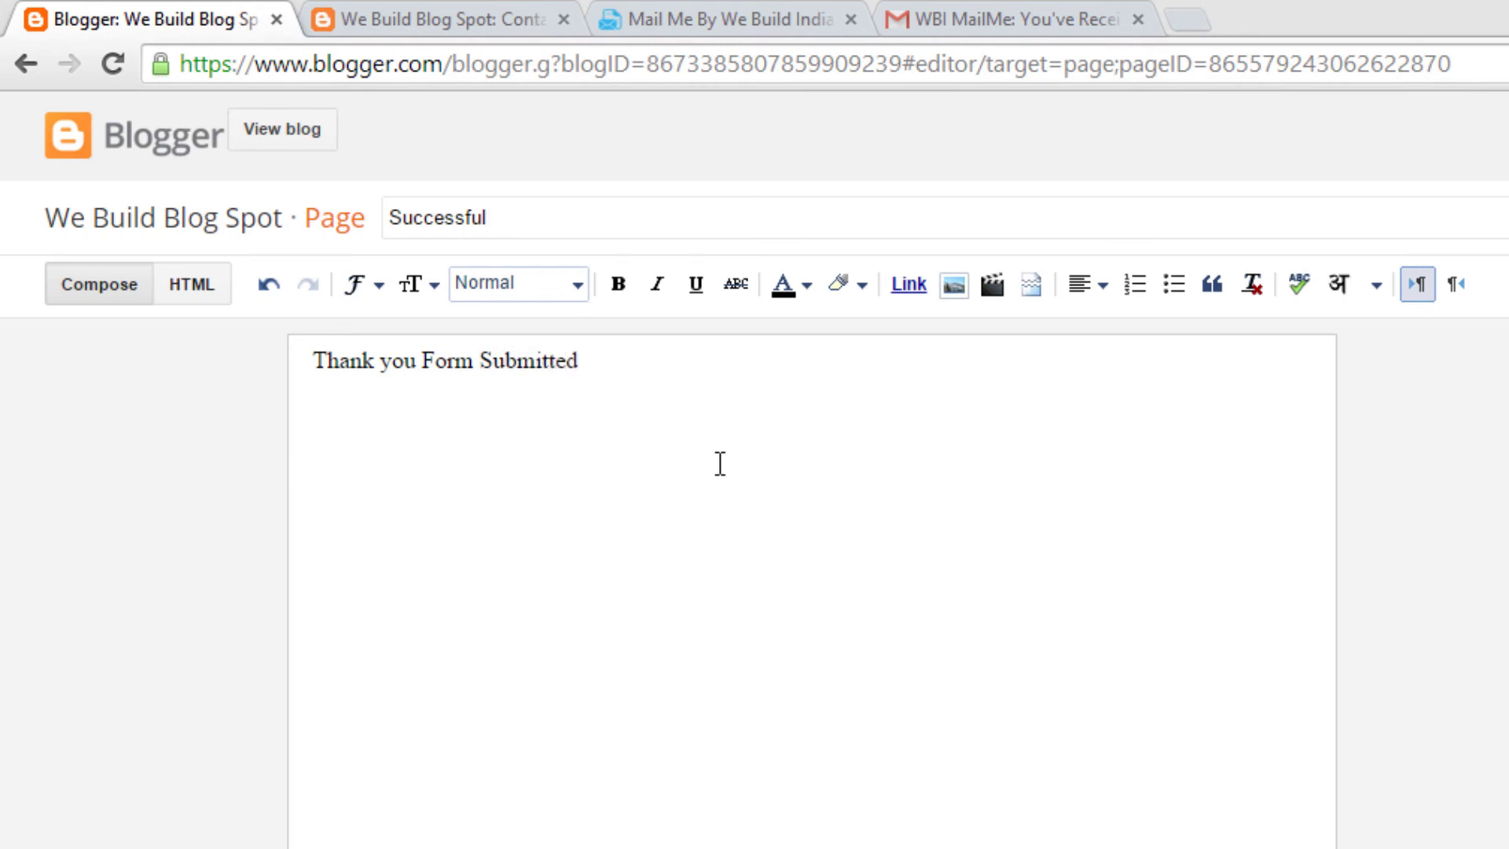
pyautogui.write(' Successful')
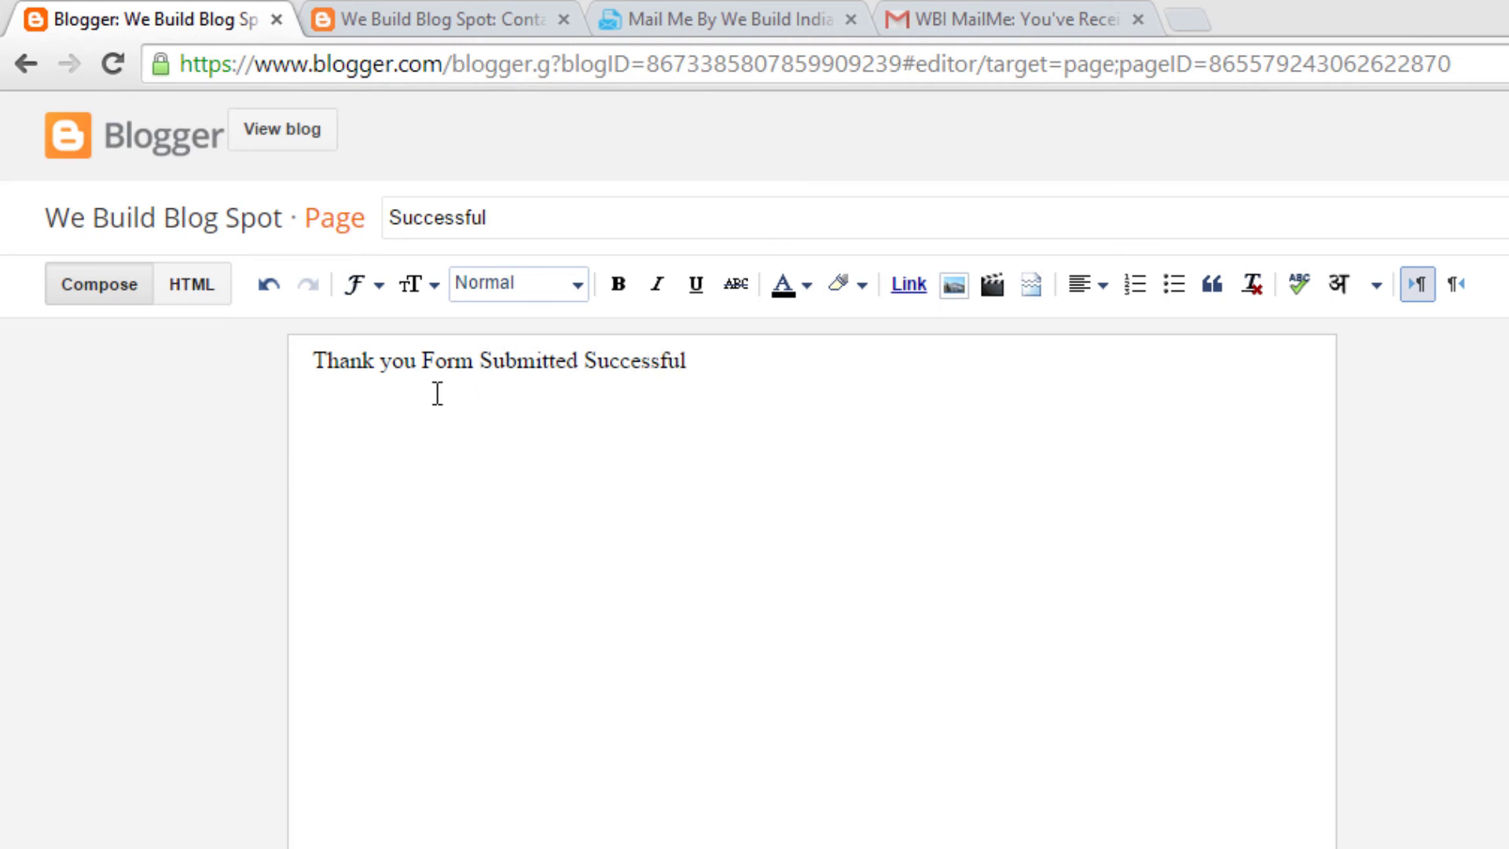
pyautogui.click(417, 361)
pyautogui.write(',')
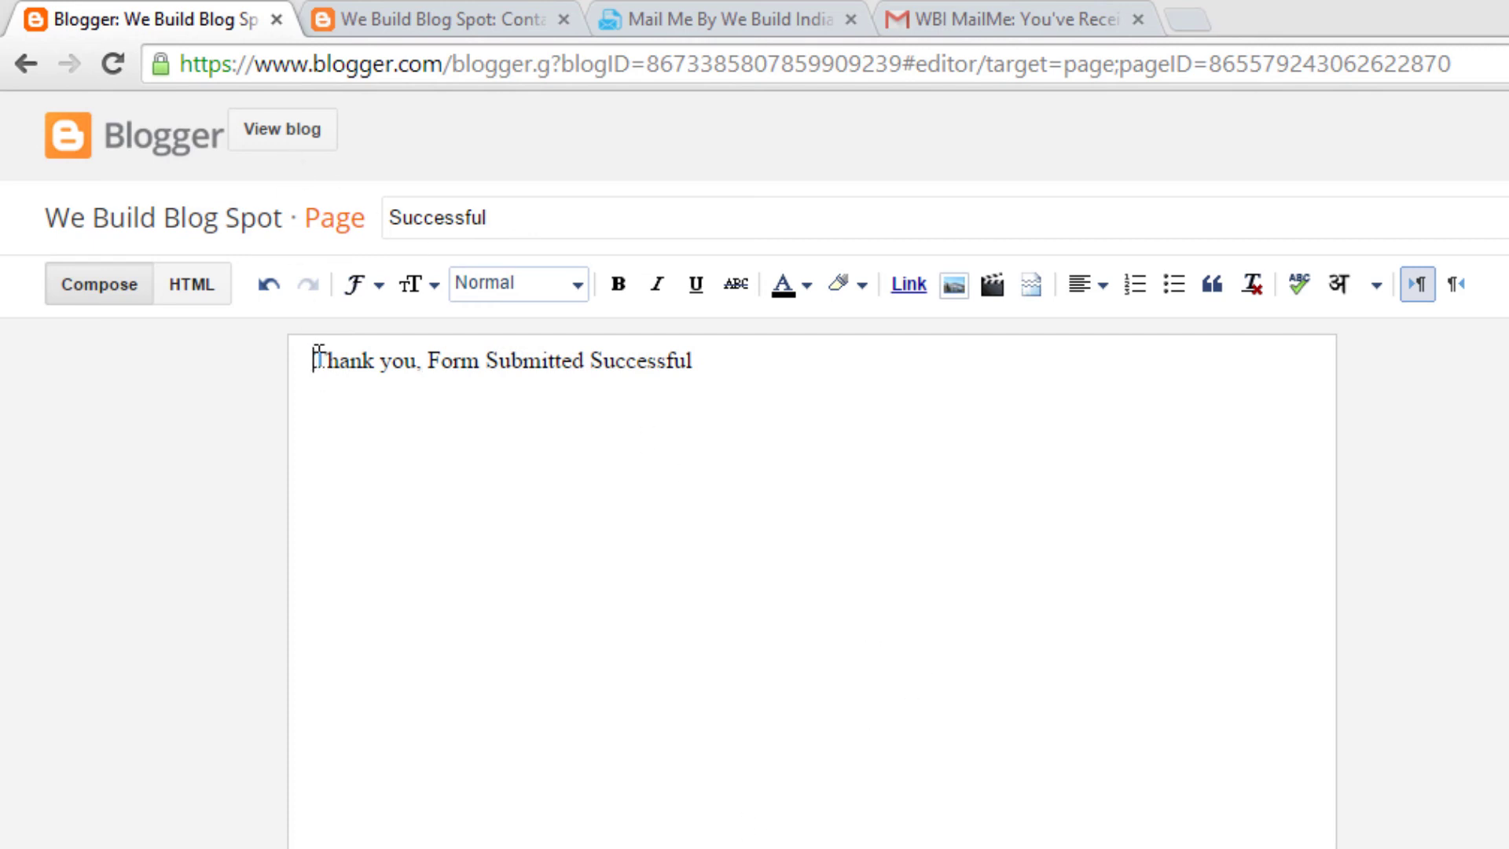
pyautogui.moveTo(312, 354); pyautogui.dragTo(846, 414)
# Step: Make the thank-you line a bold, centred Heading
pyautogui.click(619, 284)
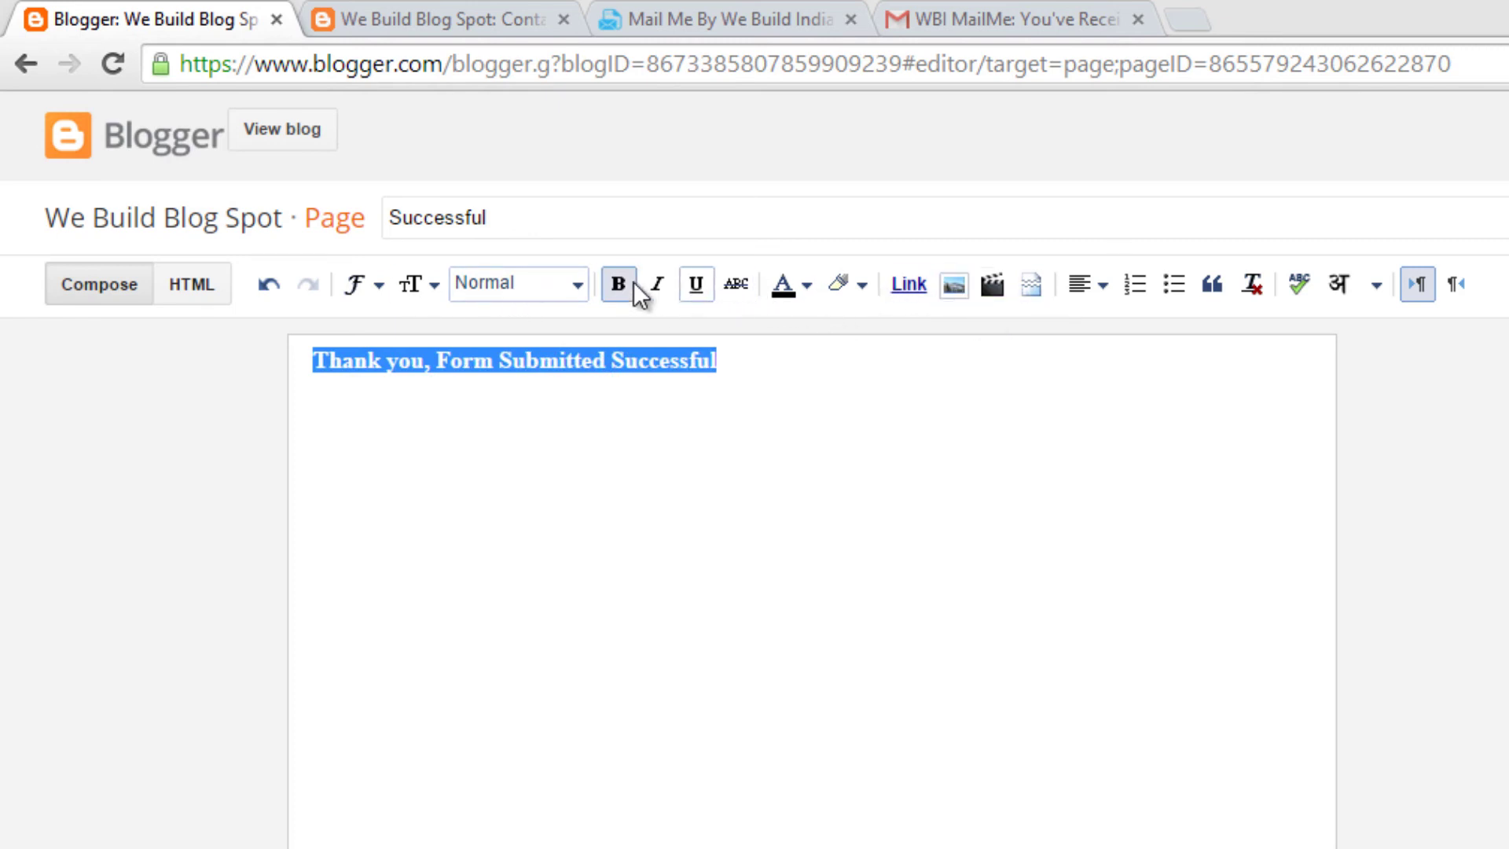
pyautogui.click(578, 284)
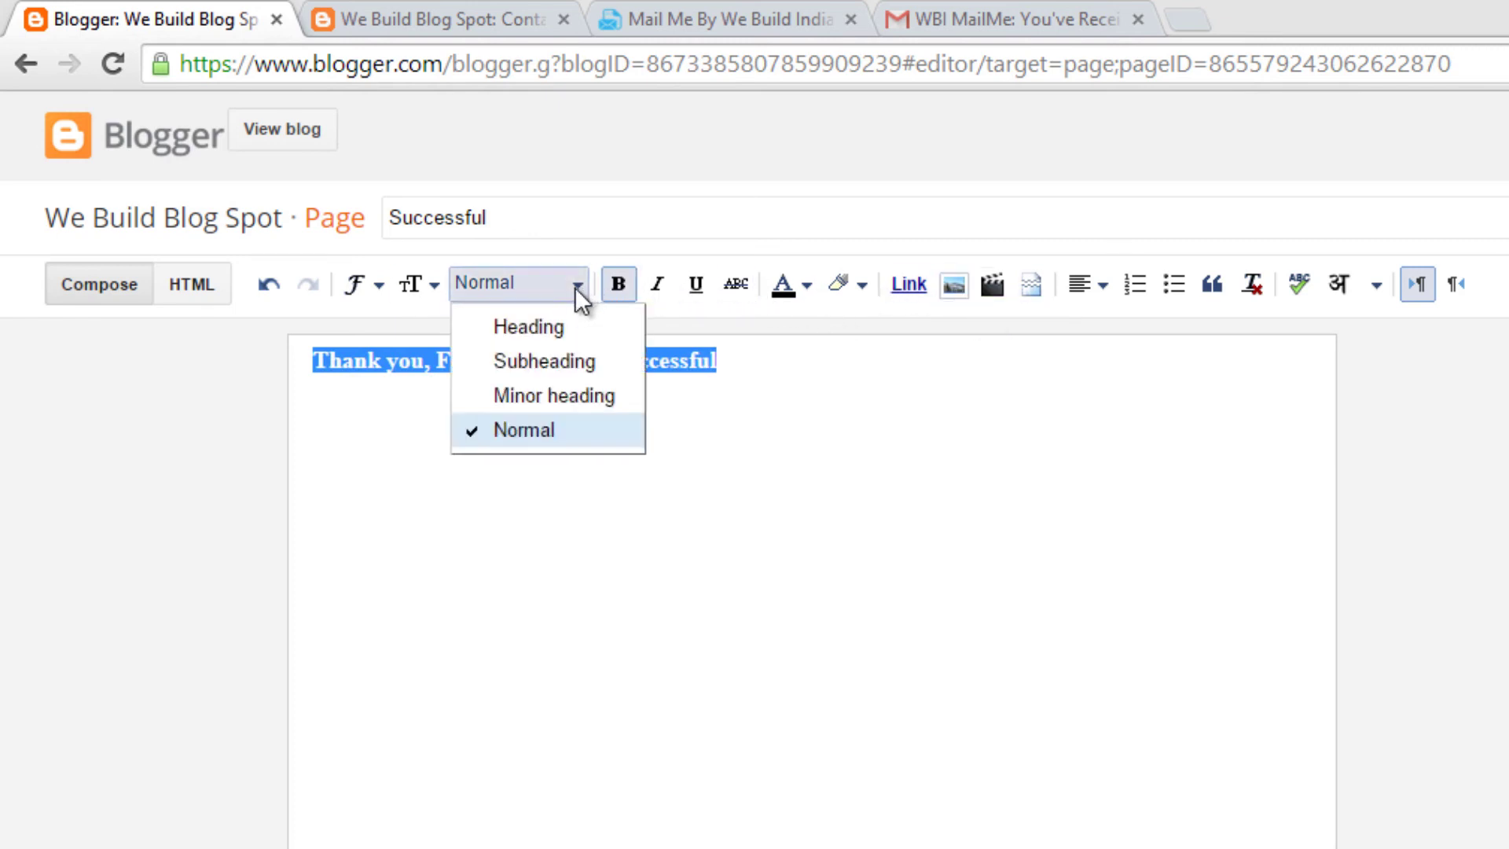
pyautogui.click(562, 324)
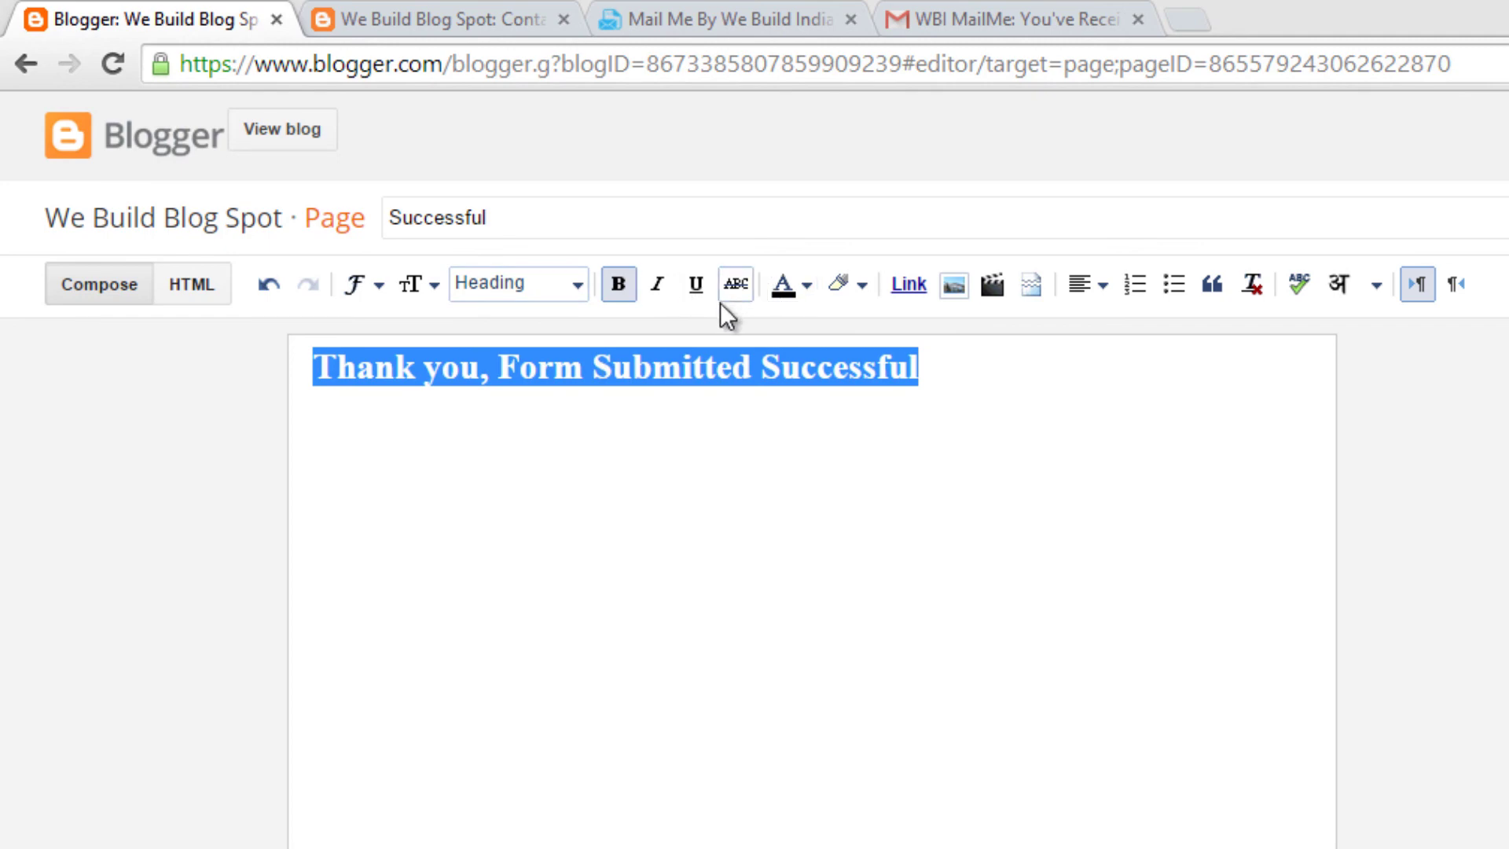
pyautogui.click(959, 379)
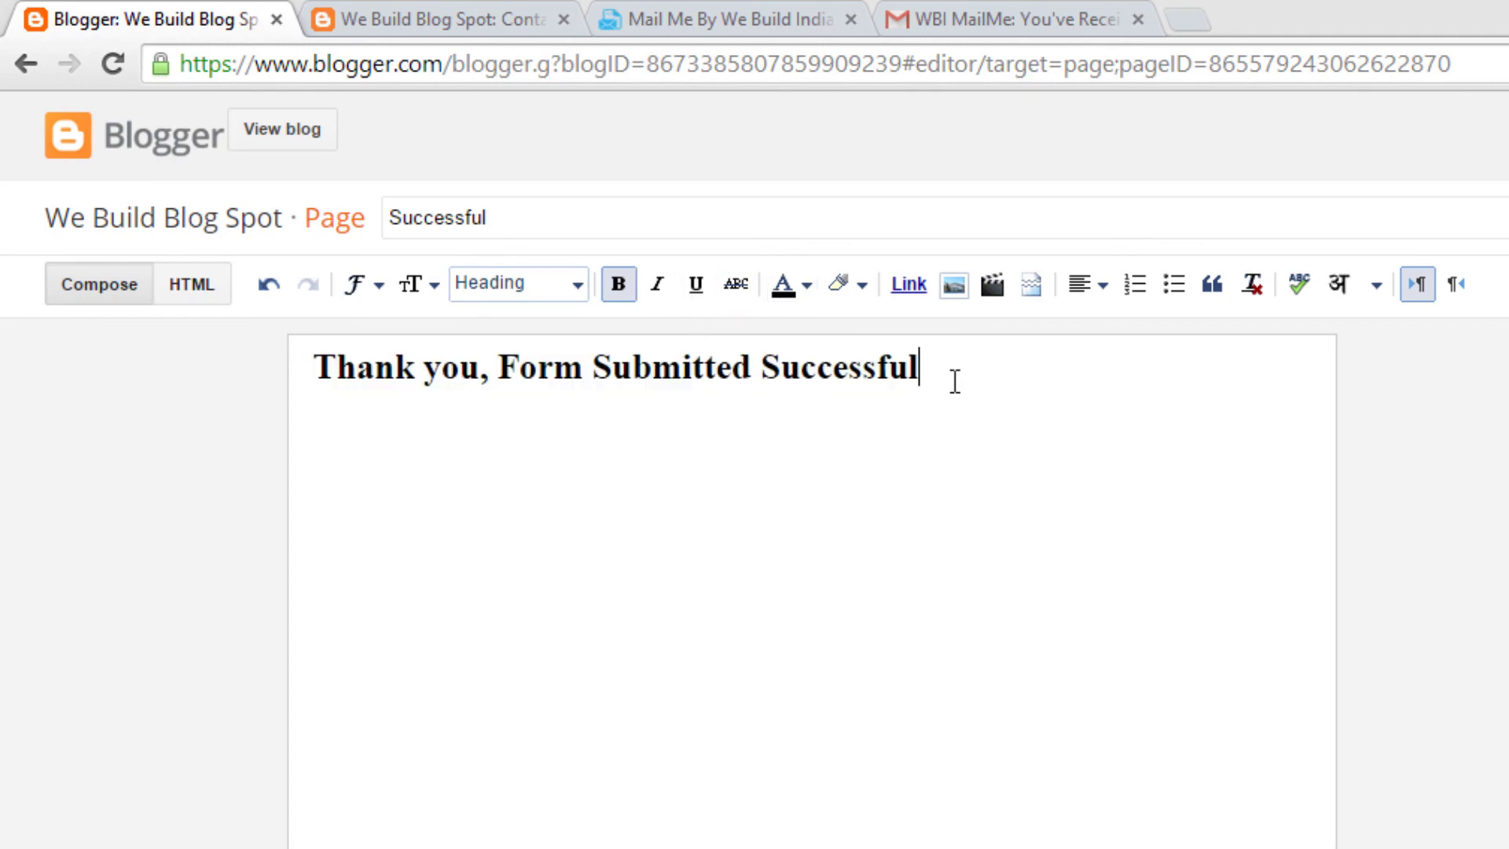
pyautogui.moveTo(954, 378); pyautogui.dragTo(297, 305)
pyautogui.click(1101, 285)
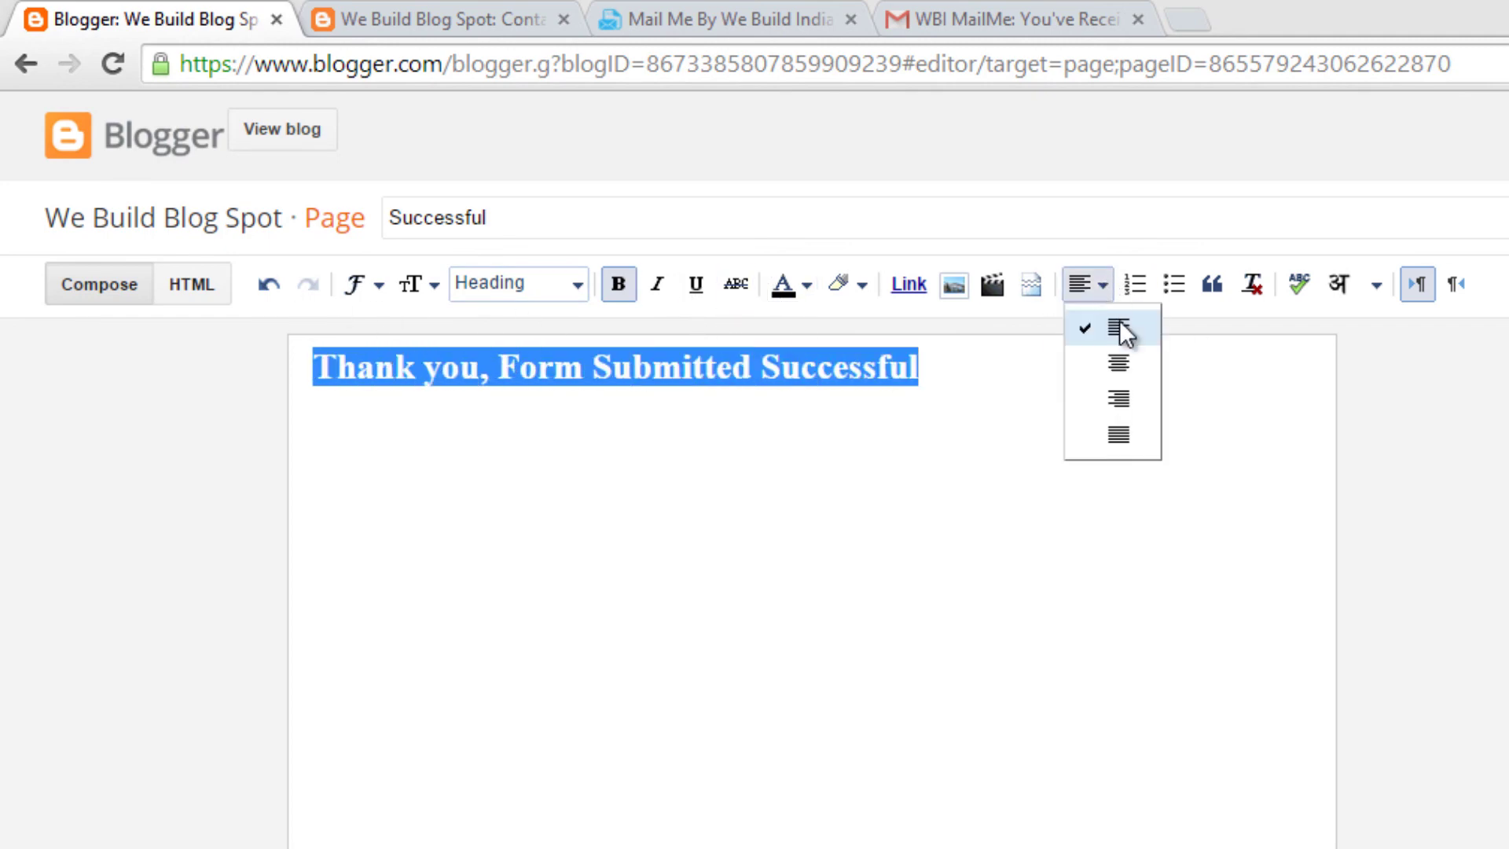
pyautogui.click(1125, 366)
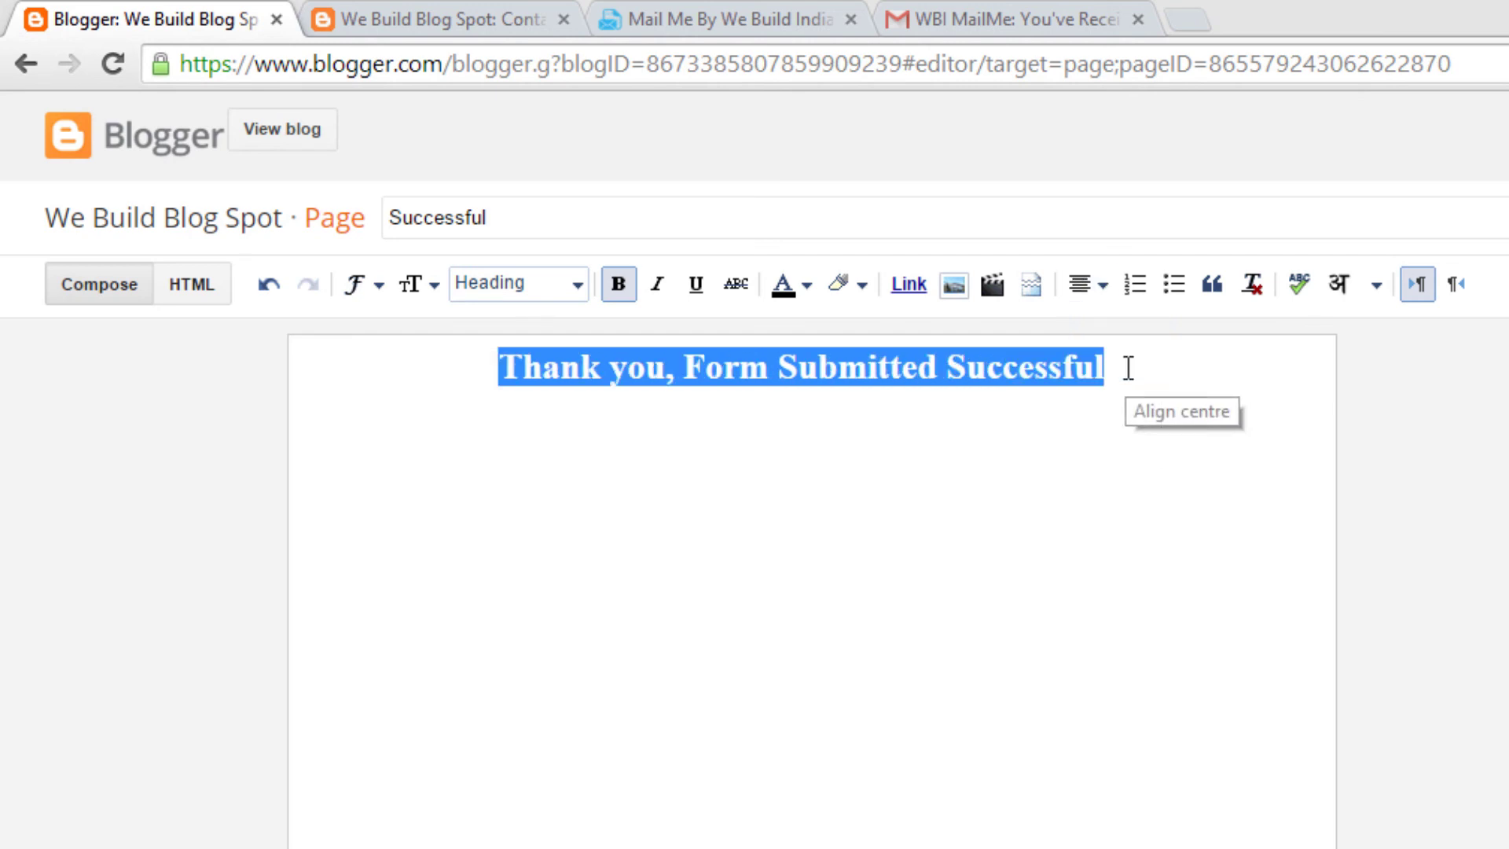
pyautogui.click(1196, 435)
# Step: Update the Successful page, view it live, and select its web address
pyautogui.click(1378, 192)
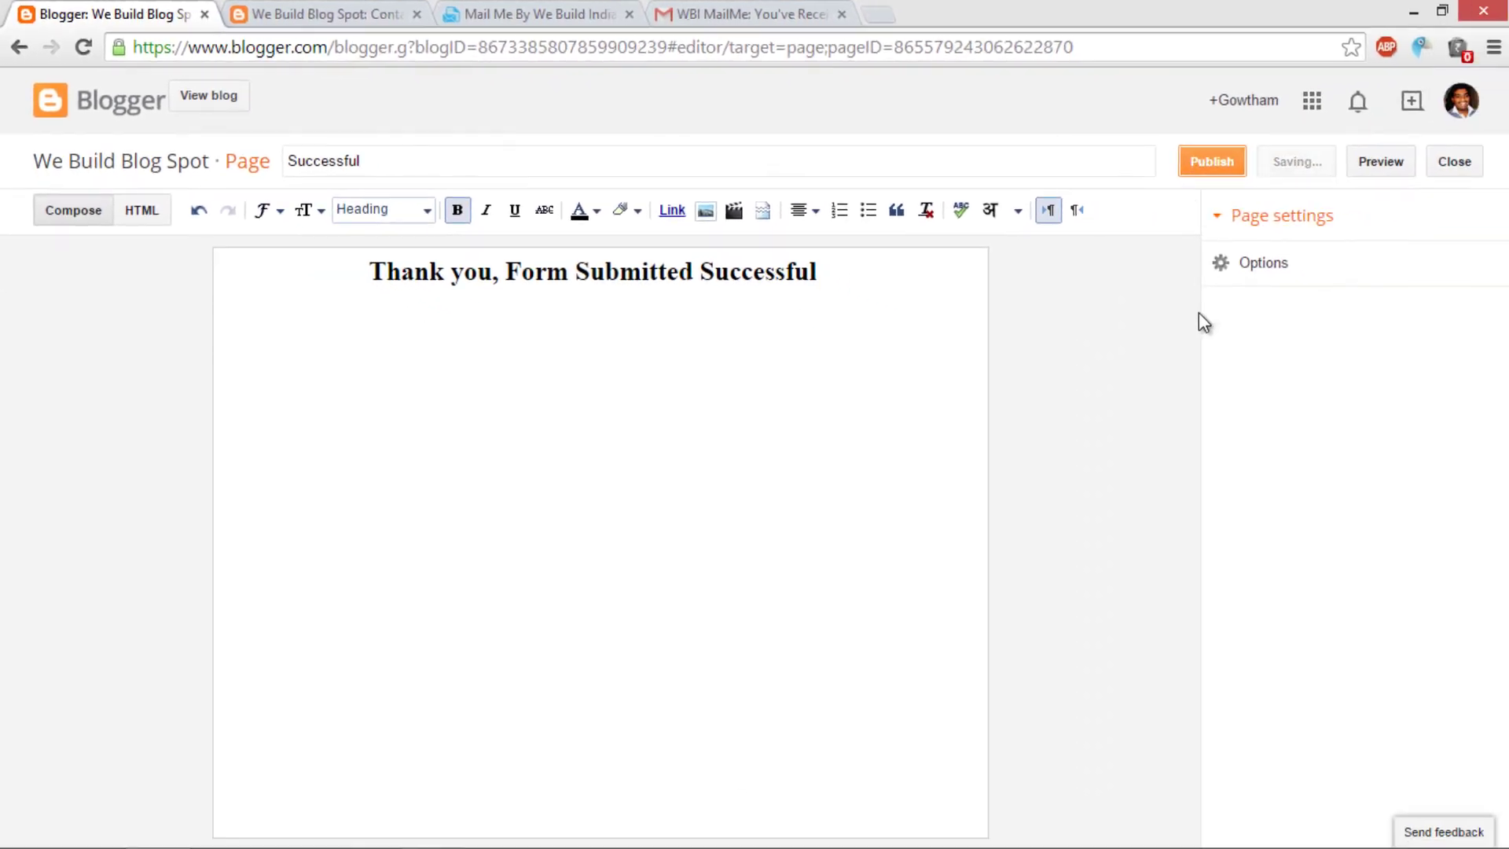
pyautogui.moveTo(464, 338)
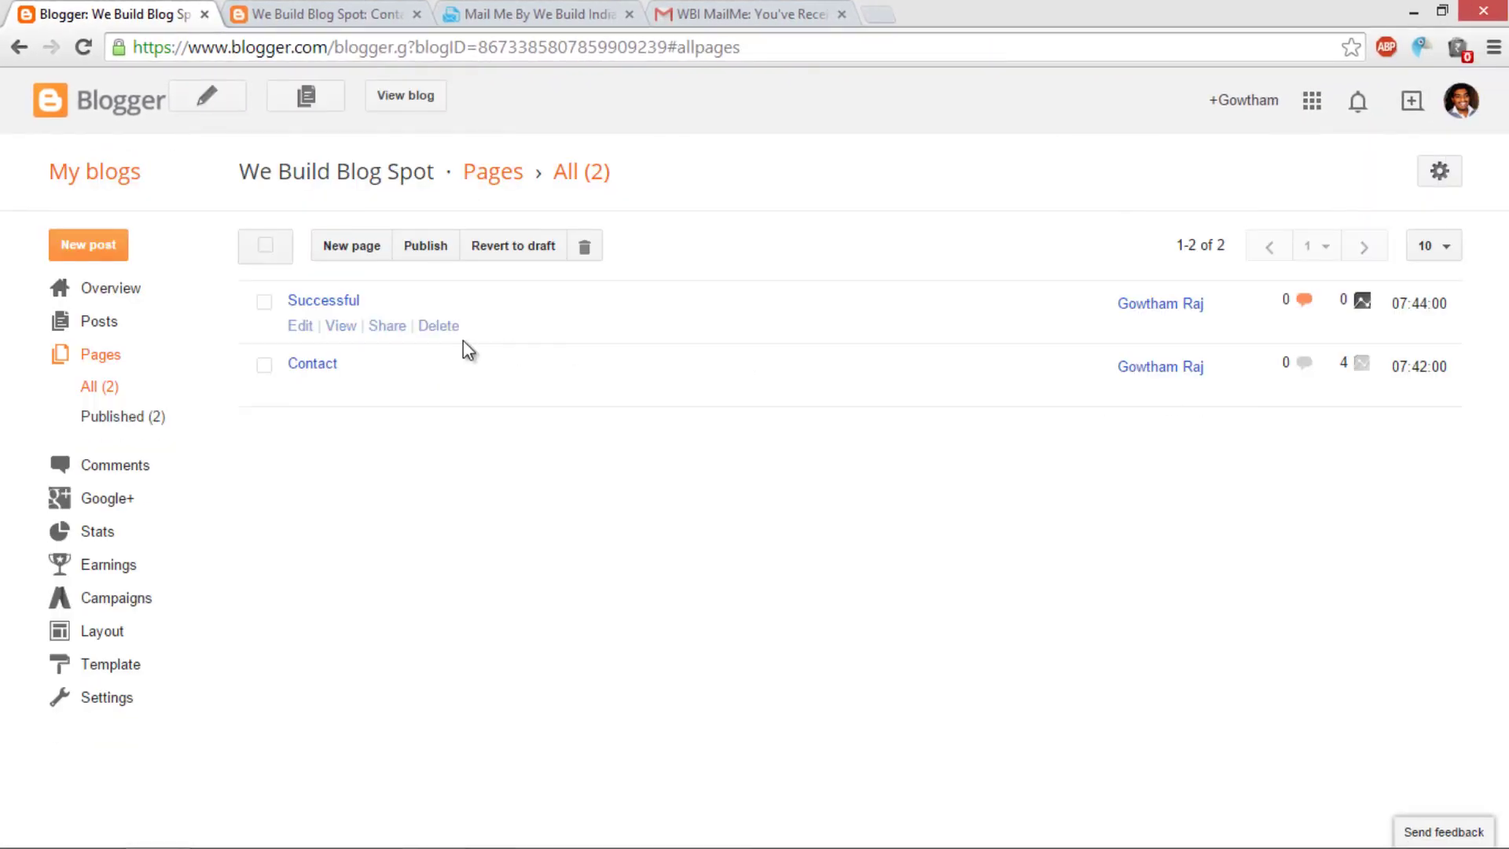
pyautogui.click(338, 325)
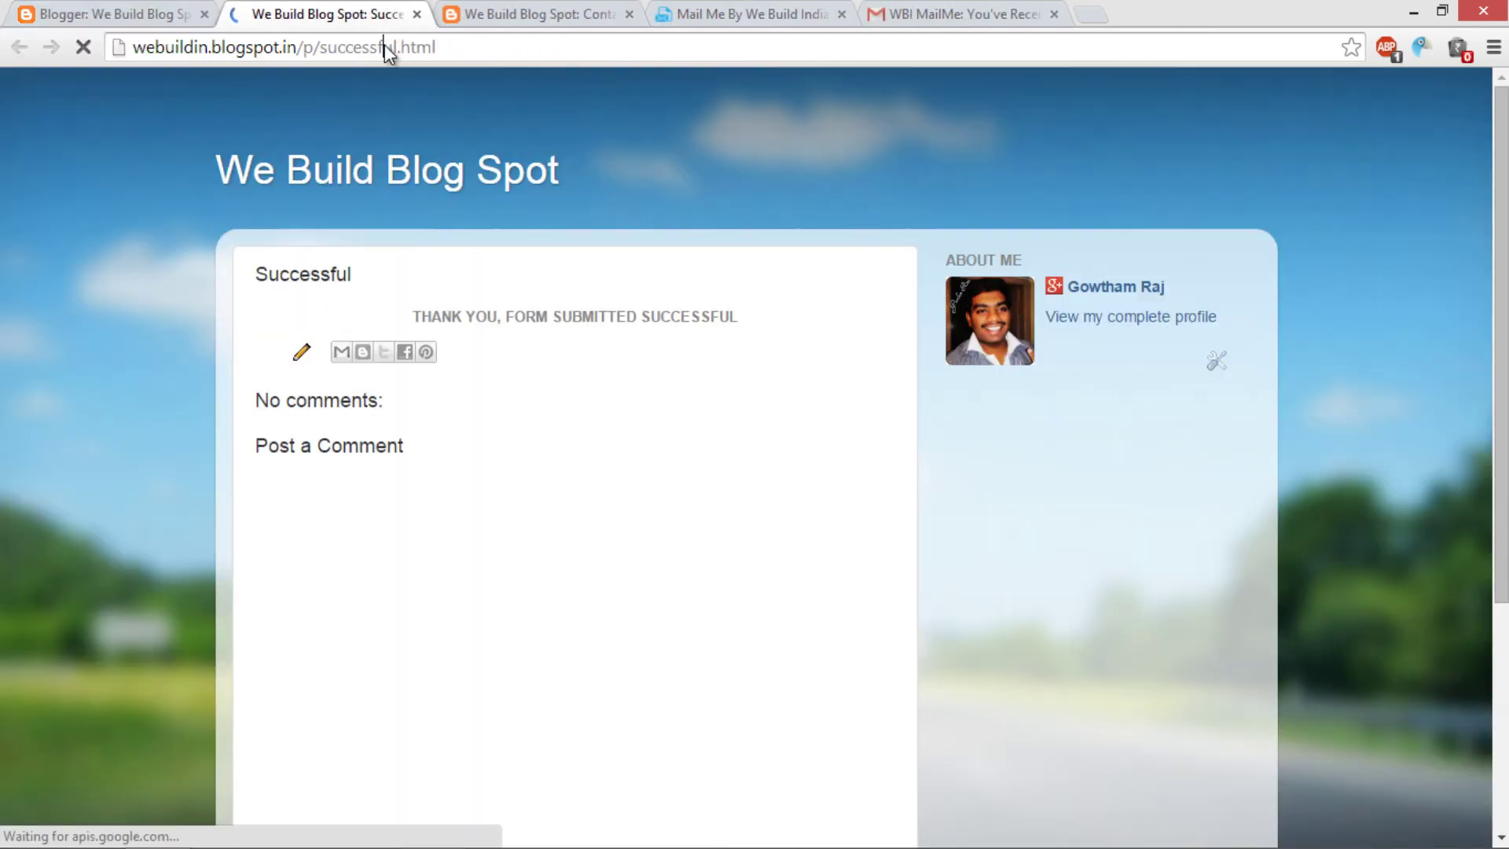
pyautogui.click(385, 46)
pyautogui.hotkey('ctrl', 'c')
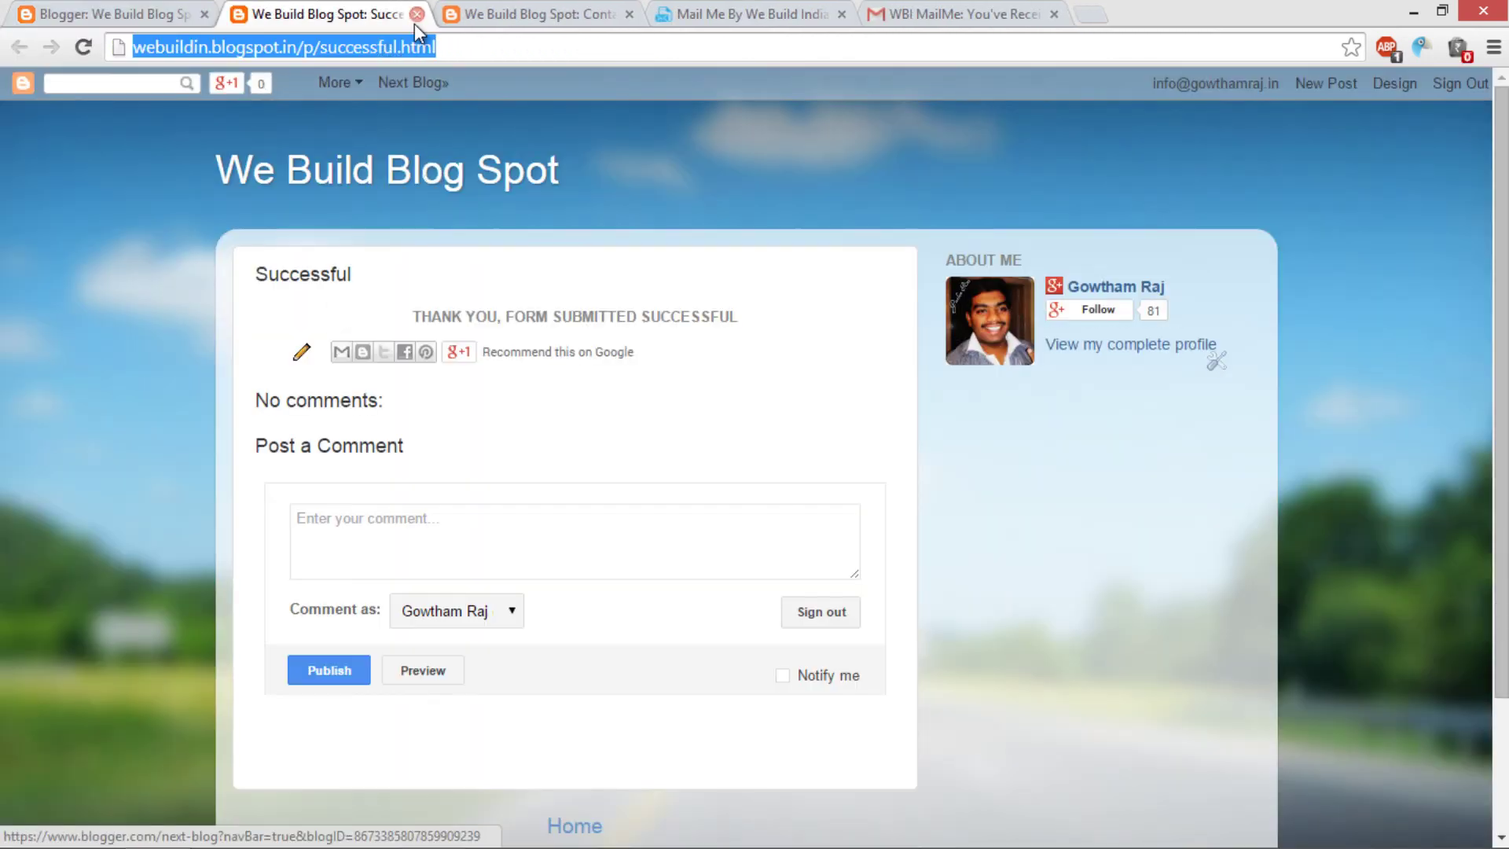
pyautogui.middleClick(342, 10)
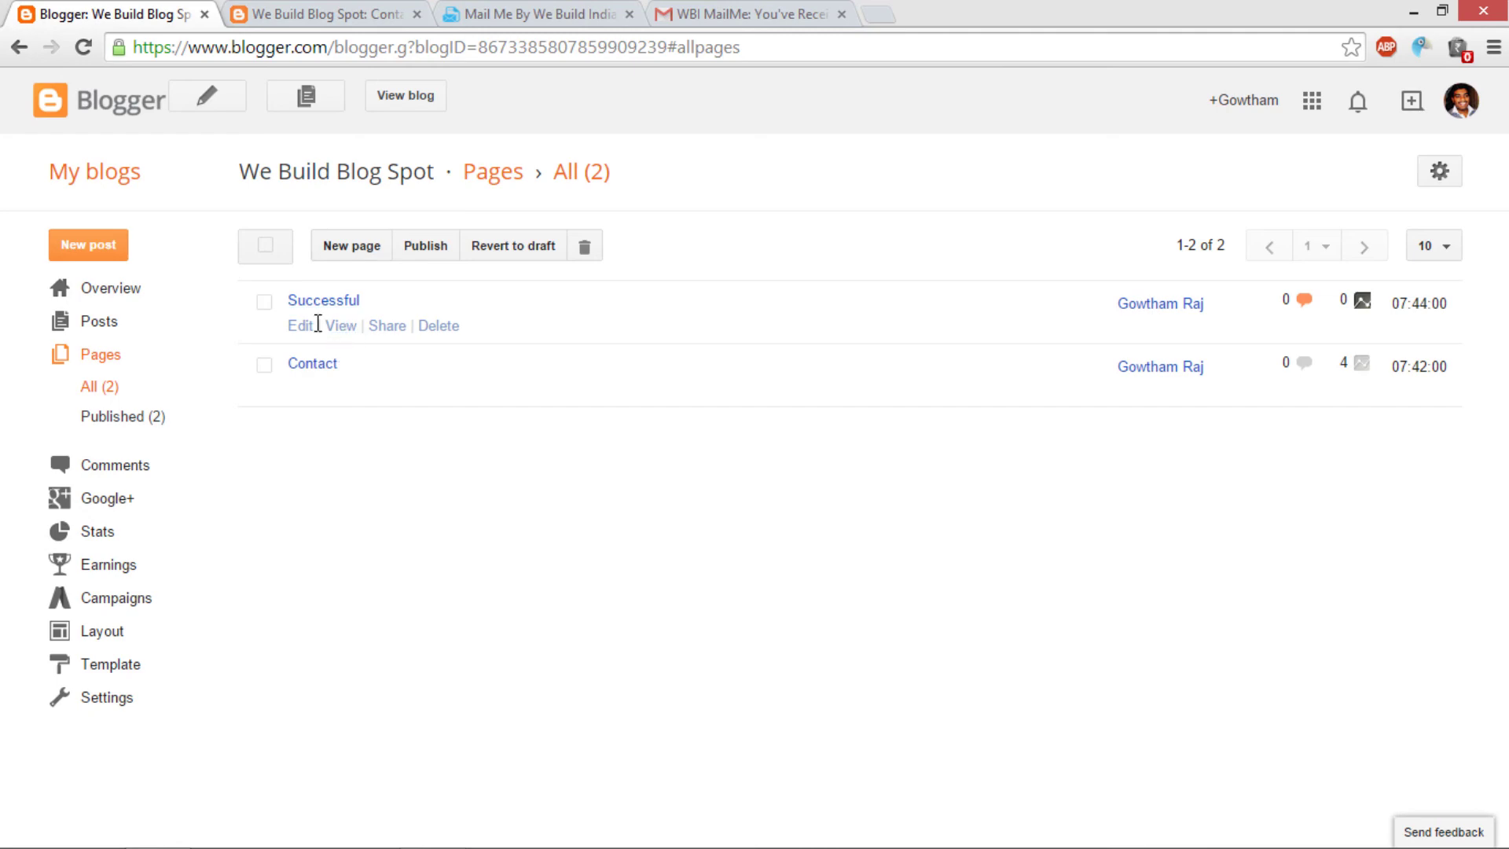
pyautogui.click(304, 389)
pyautogui.click(309, 13)
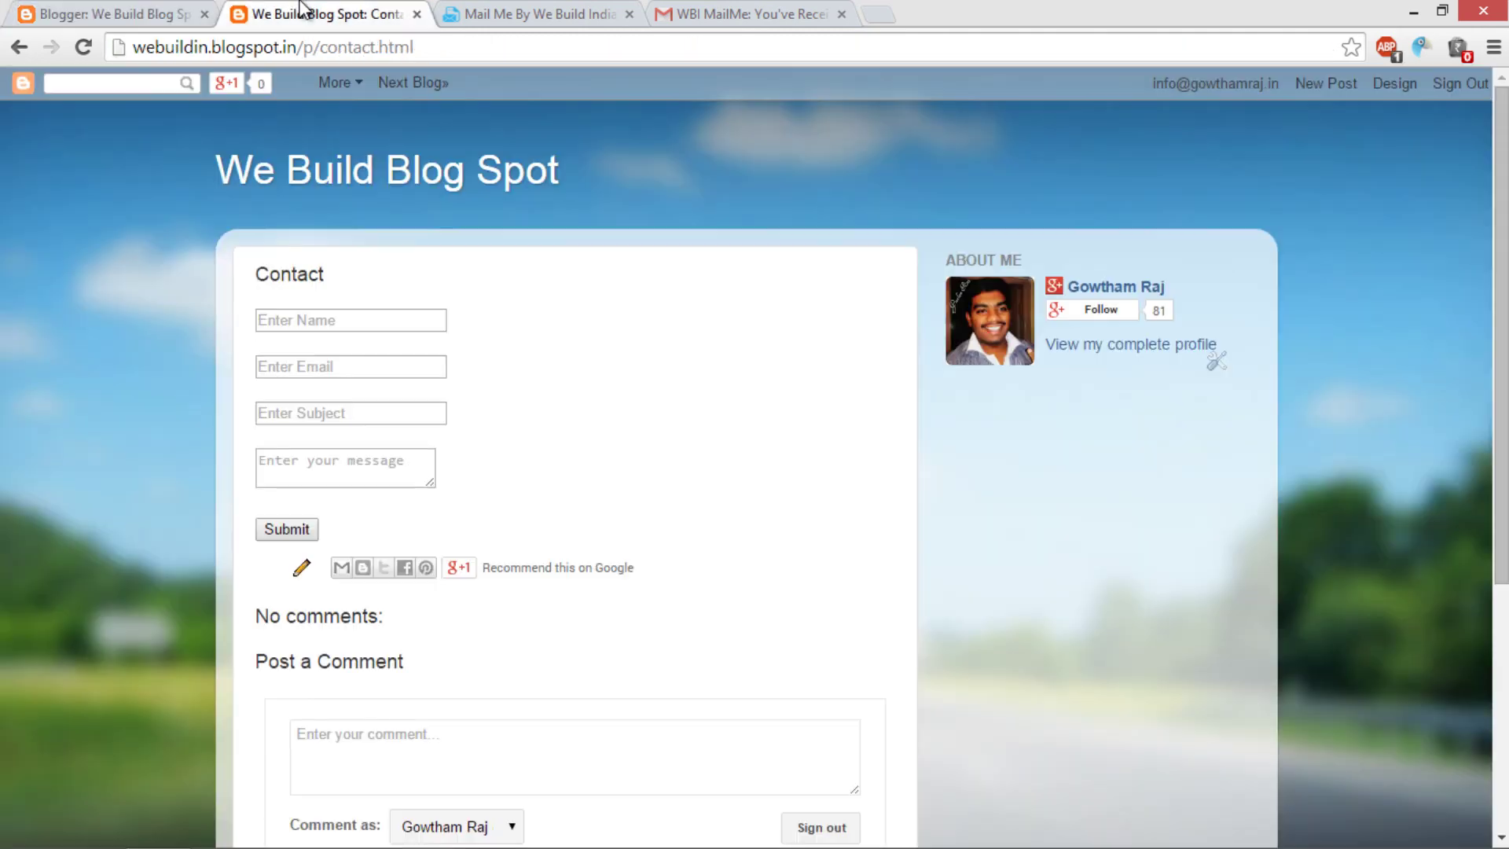
pyautogui.middleClick(308, 13)
pyautogui.click(159, 12)
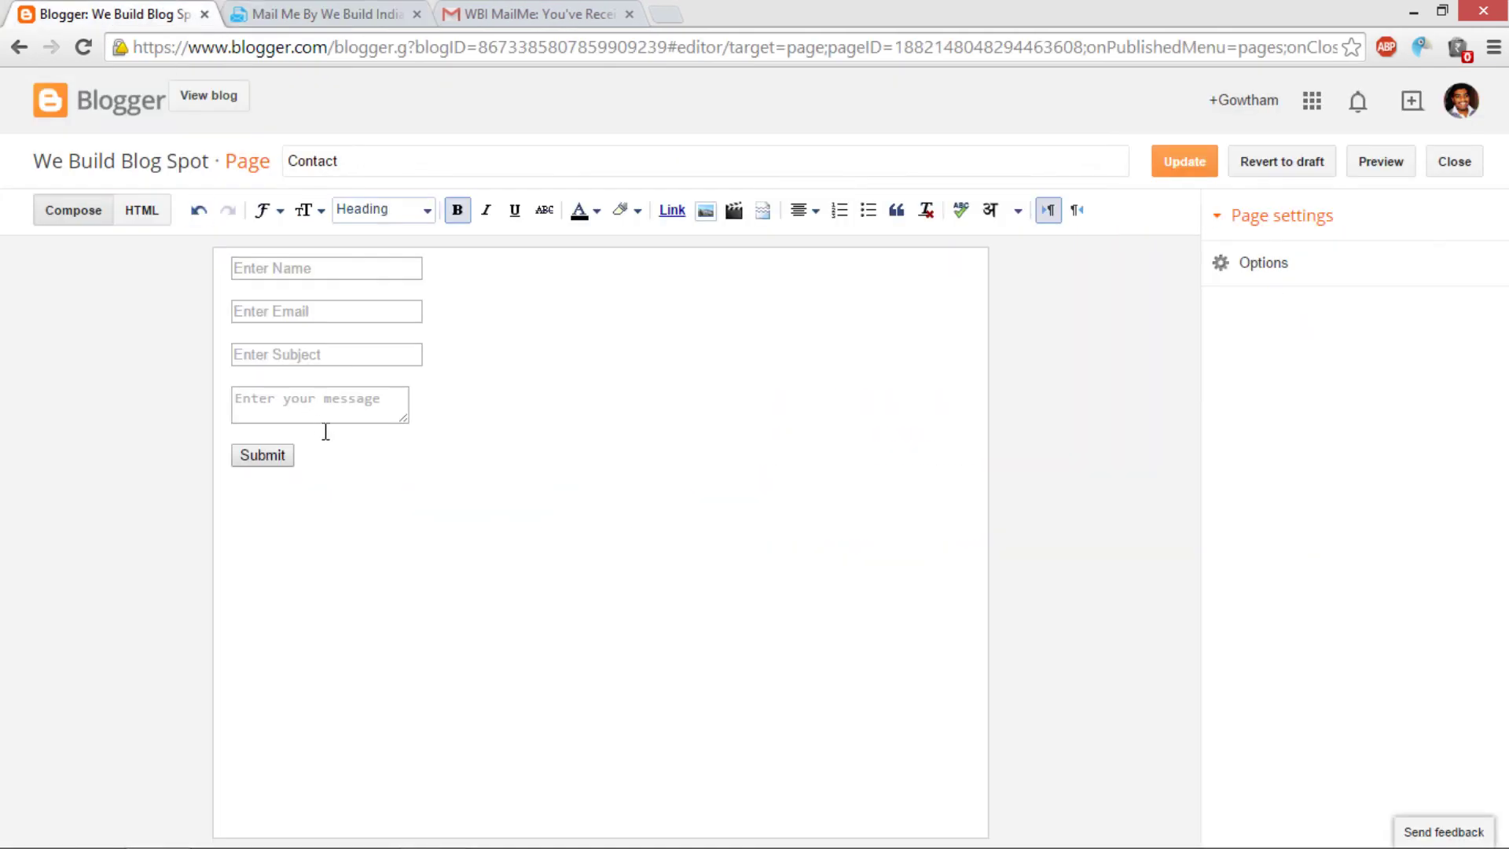
pyautogui.click(146, 209)
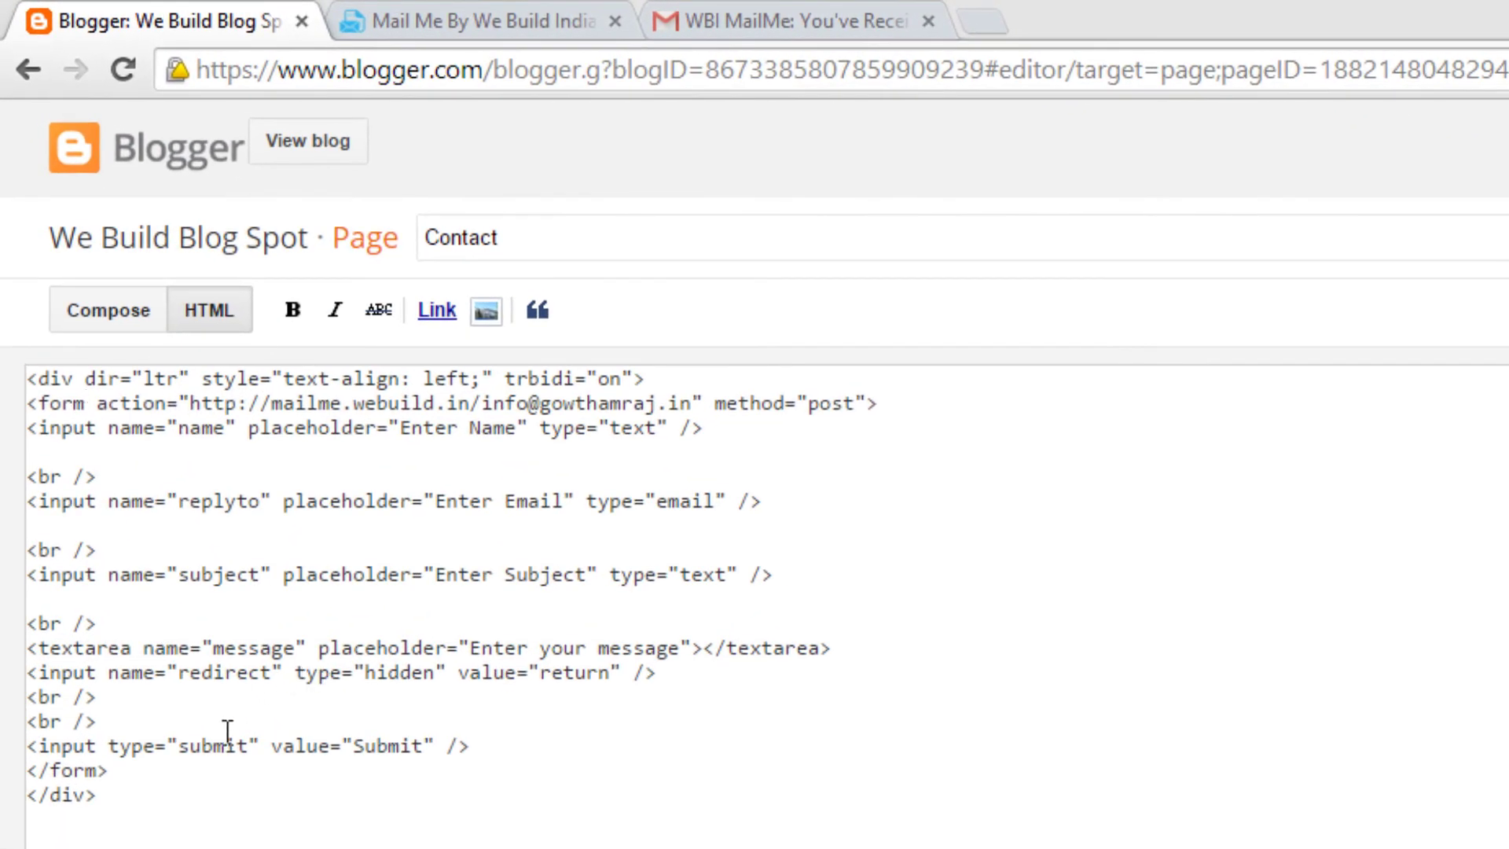
pyautogui.doubleClick(564, 674)
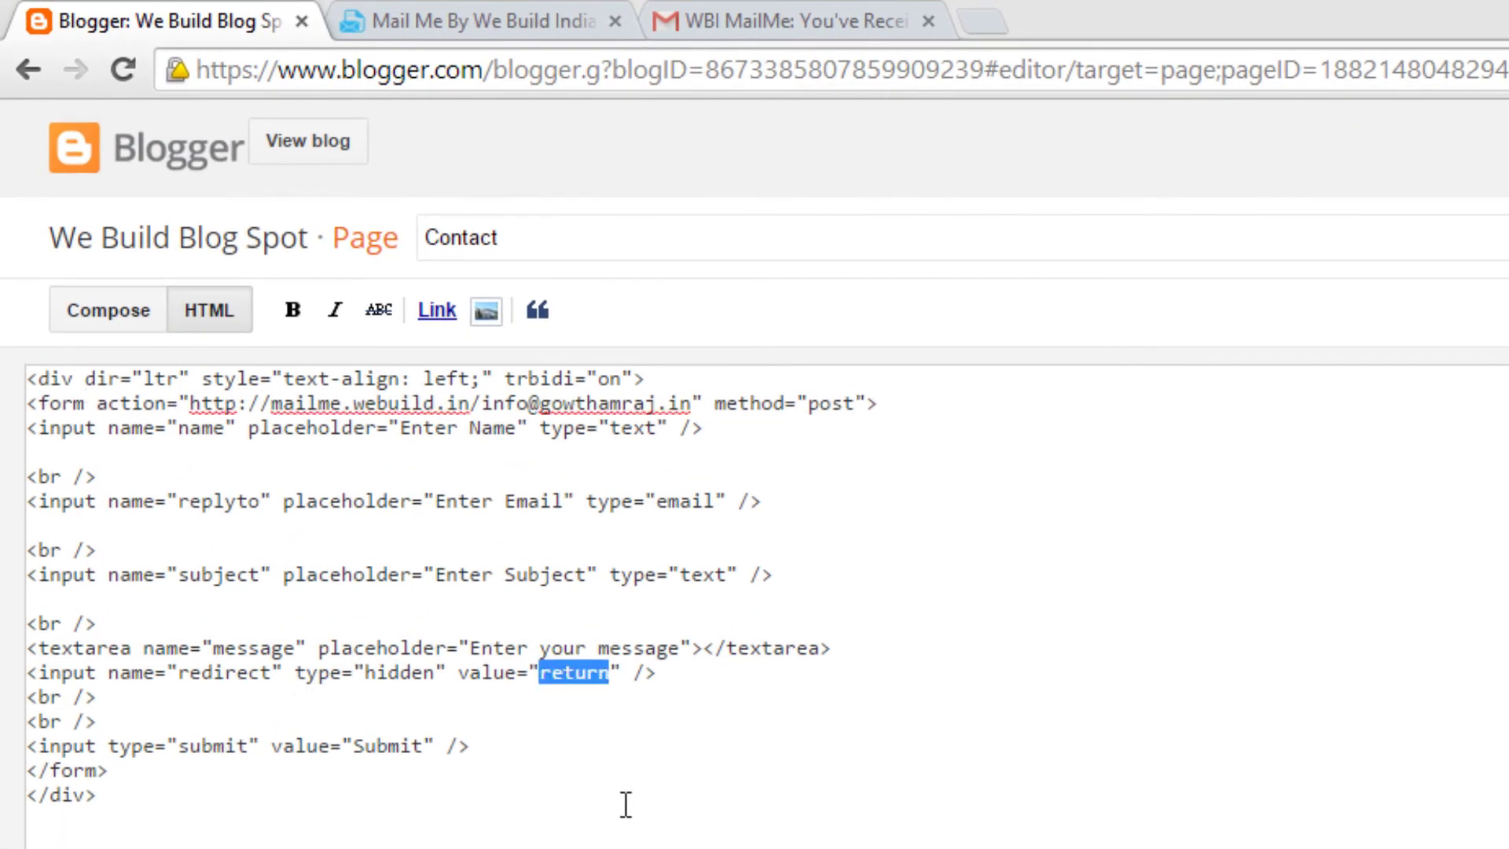
pyautogui.hotkey('ctrl', 'v')
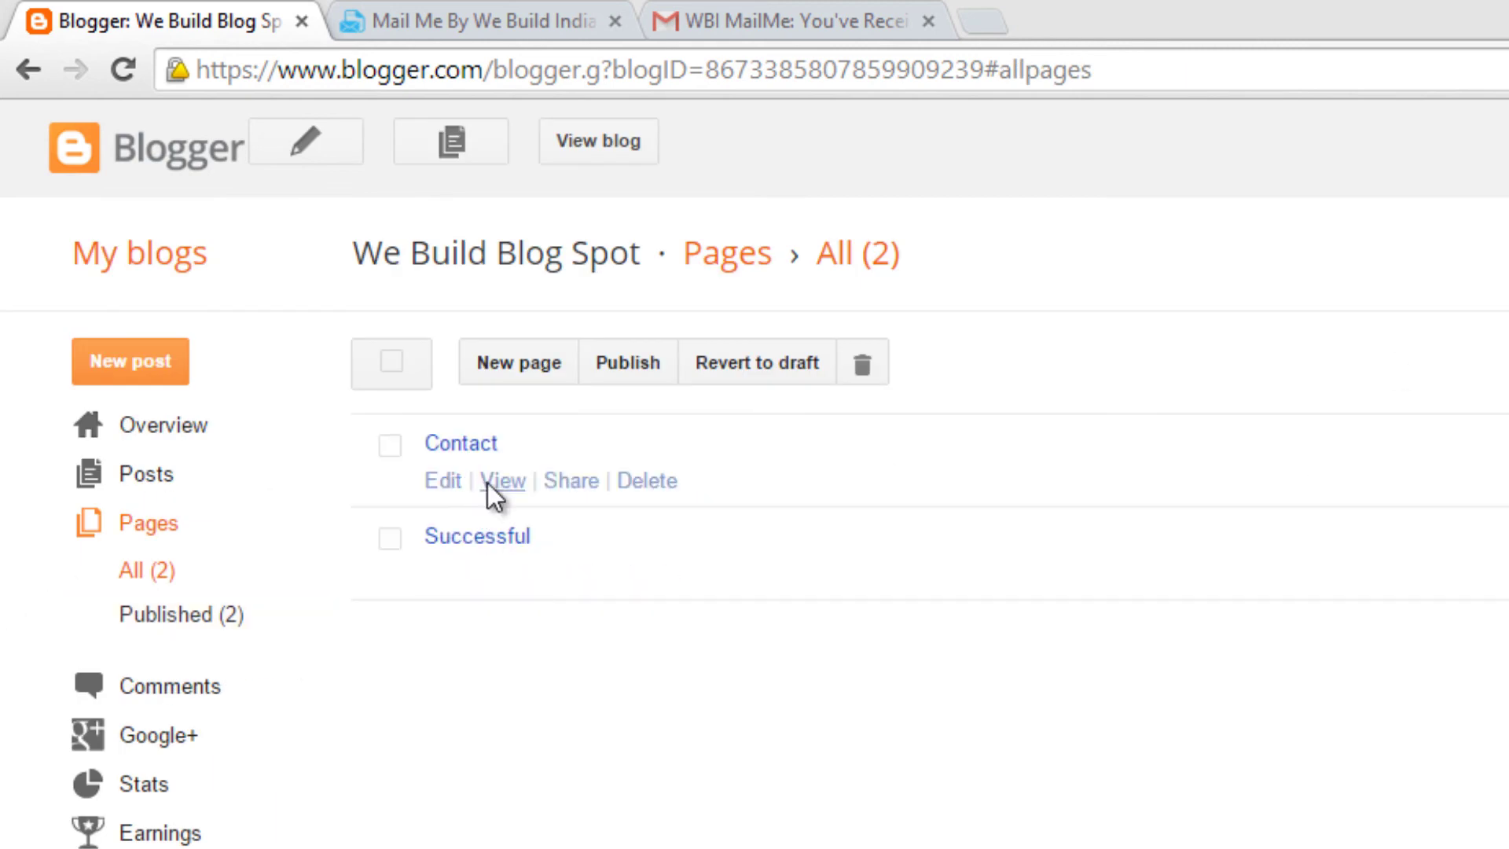
# Step: Open the live Contact page and fill the Name field with a saved name
pyautogui.click(488, 482)
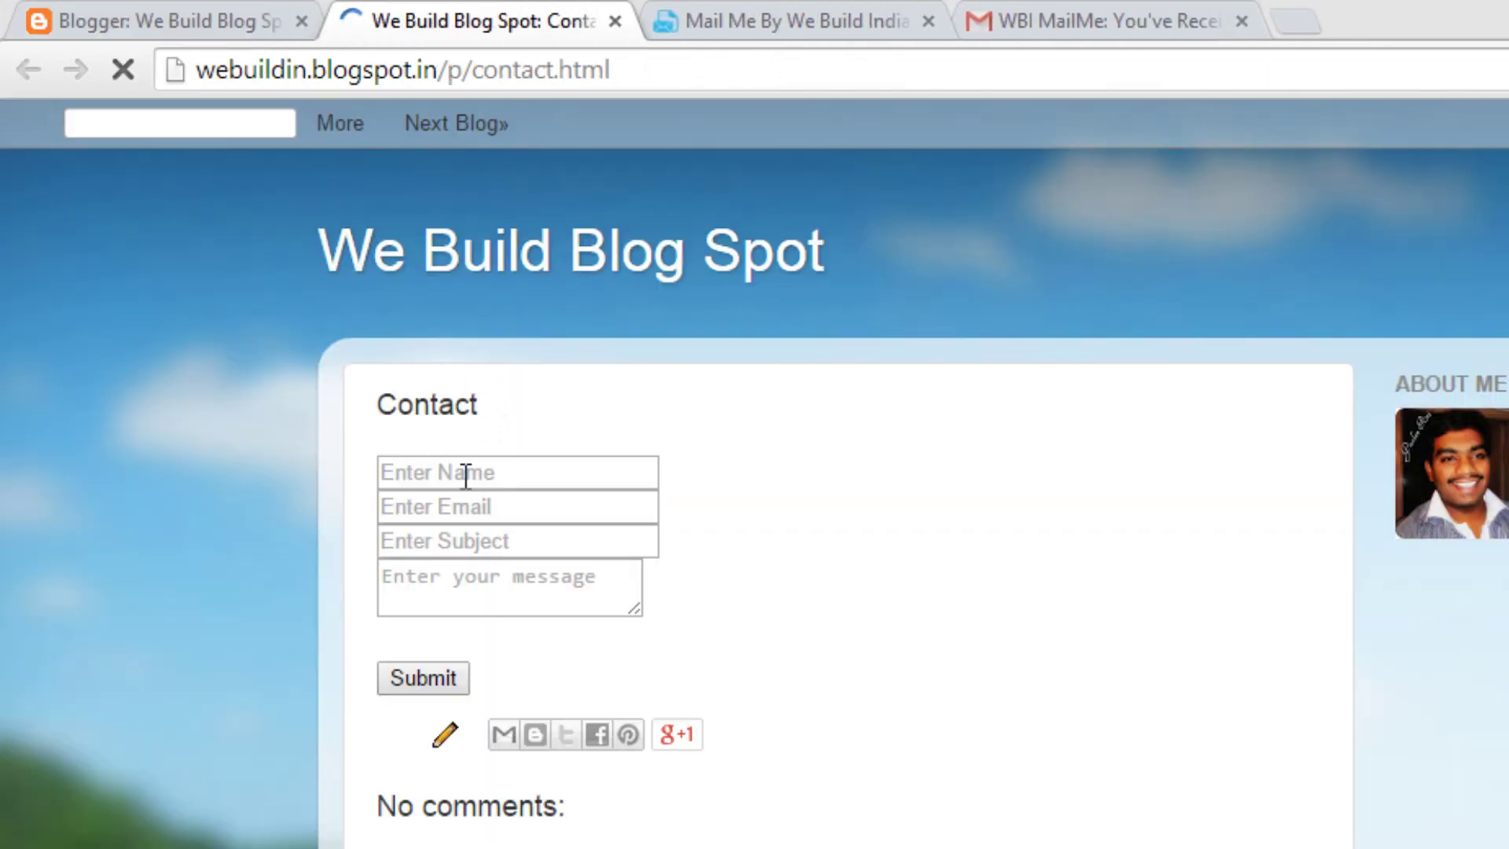
pyautogui.click(466, 474)
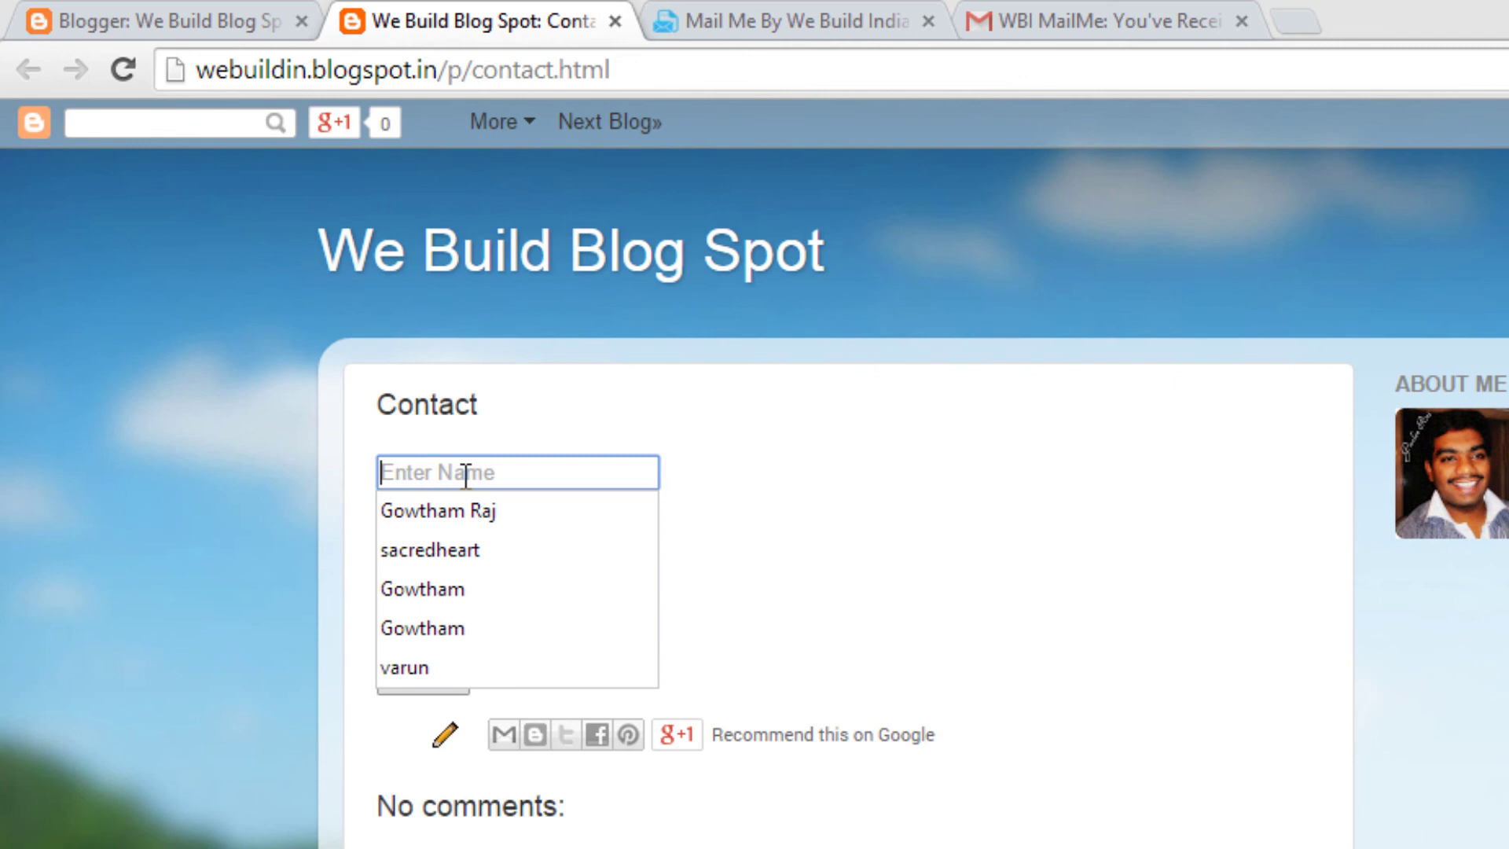
pyautogui.click(465, 516)
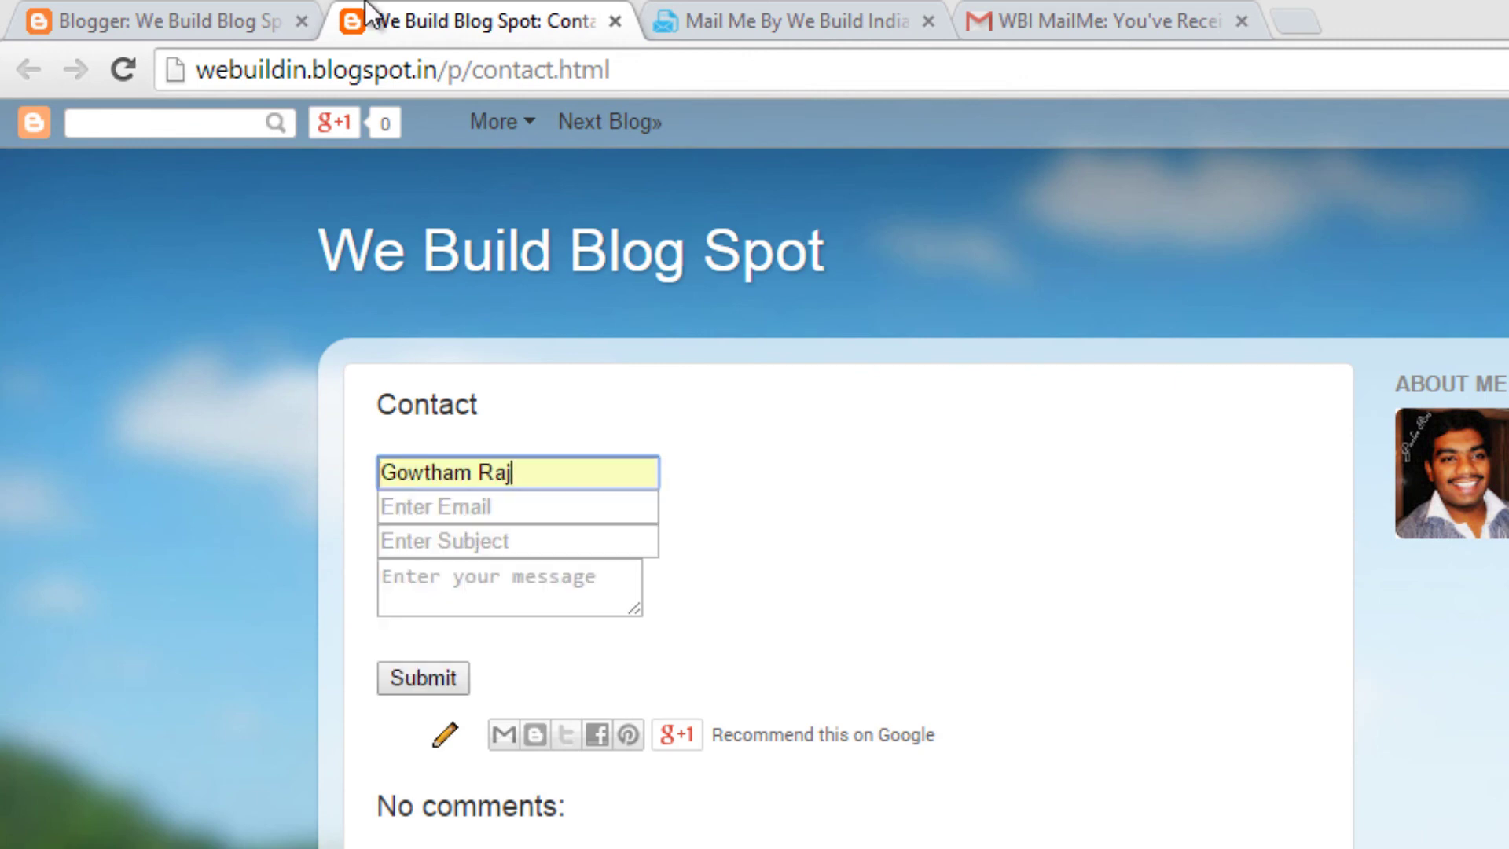
# Step: Recheck the redirect in the Contact page source, then return to the live form's Email field
pyautogui.click(259, 19)
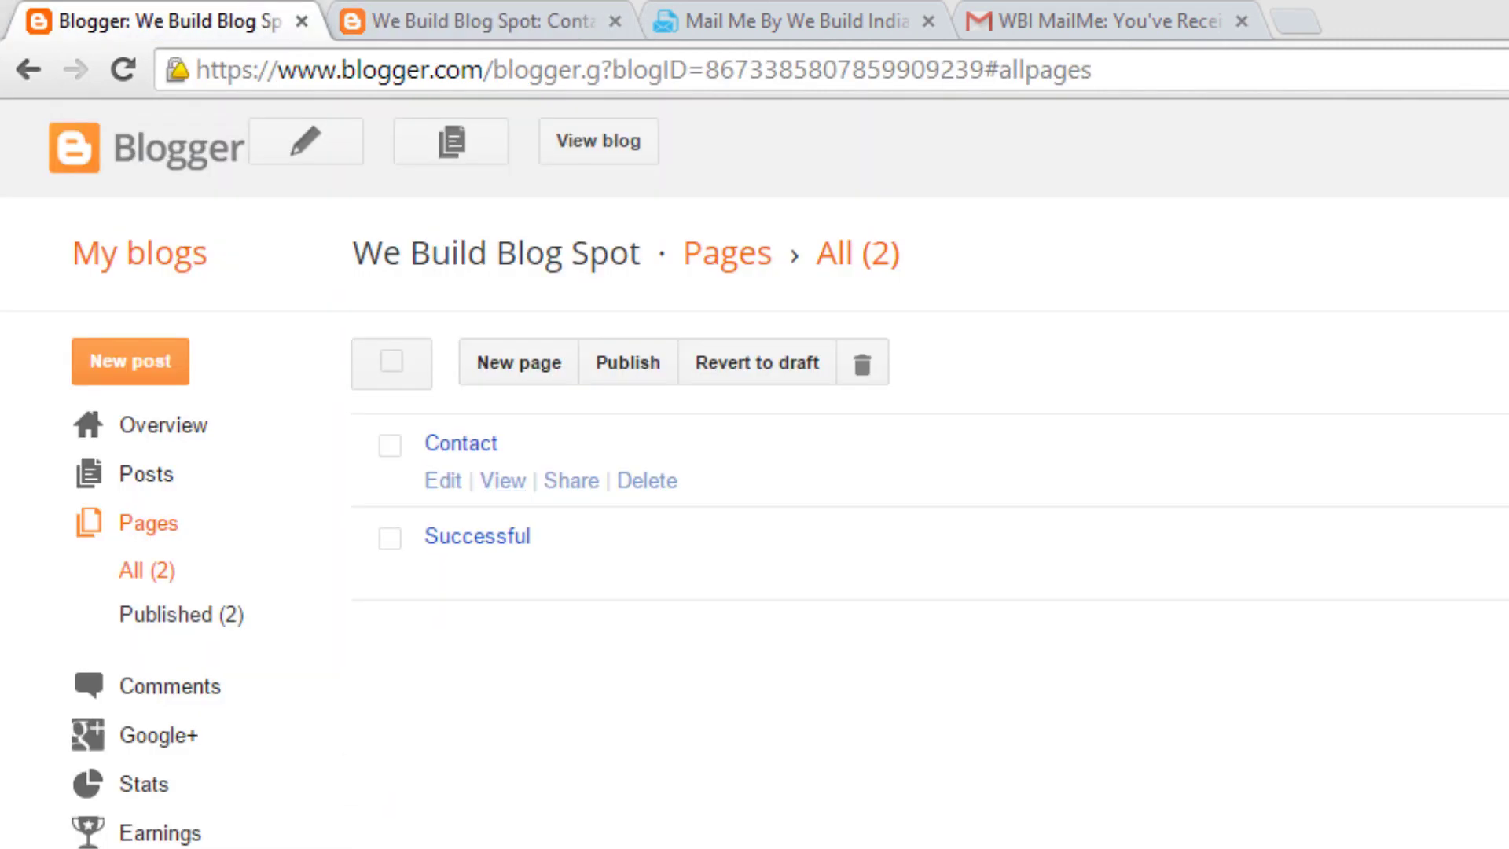
pyautogui.click(456, 483)
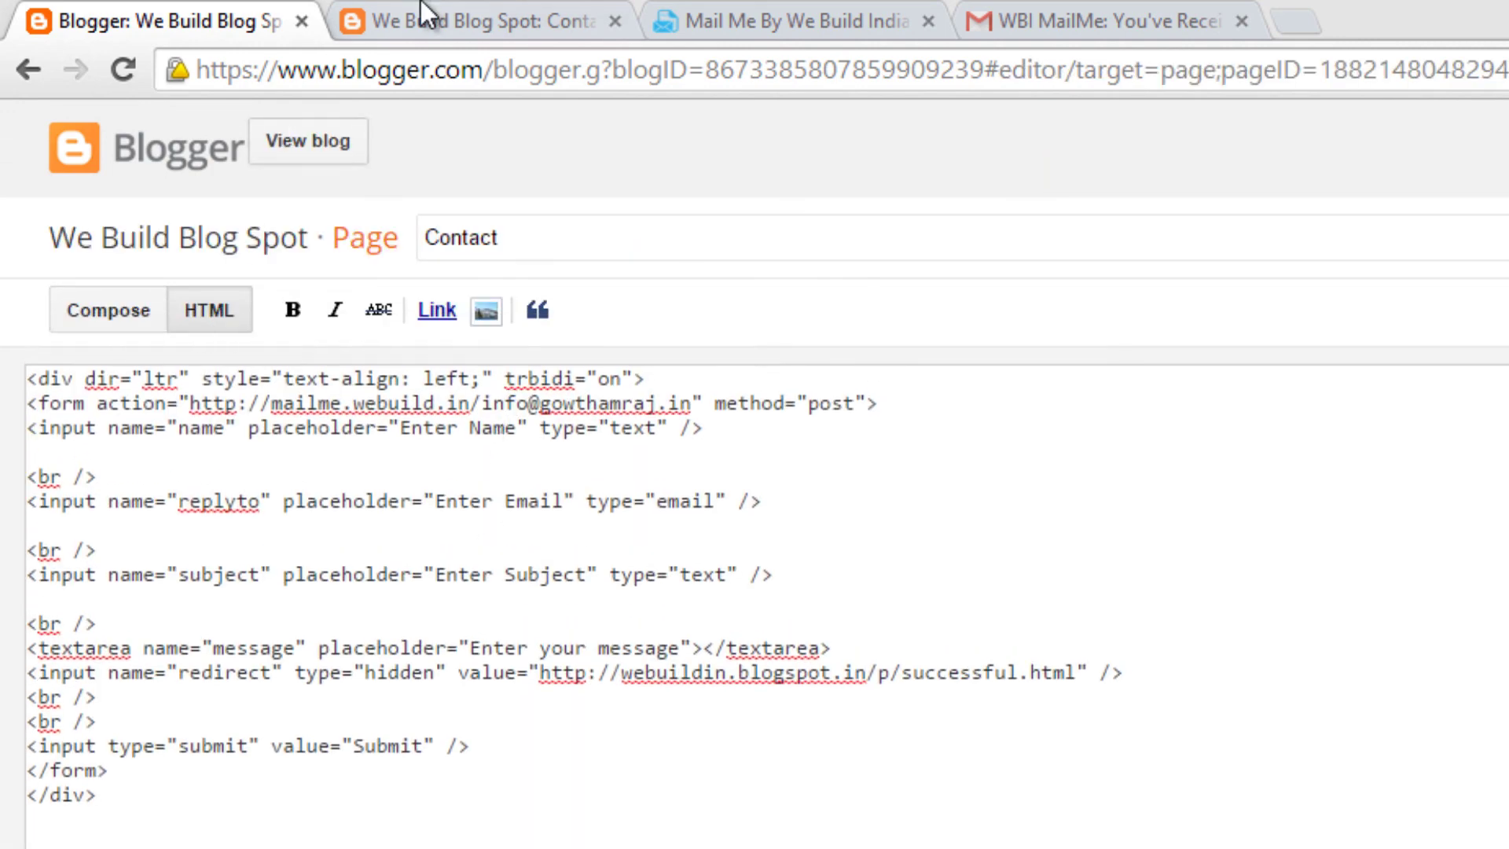
pyautogui.click(47, 454)
pyautogui.click(460, 16)
pyautogui.click(505, 509)
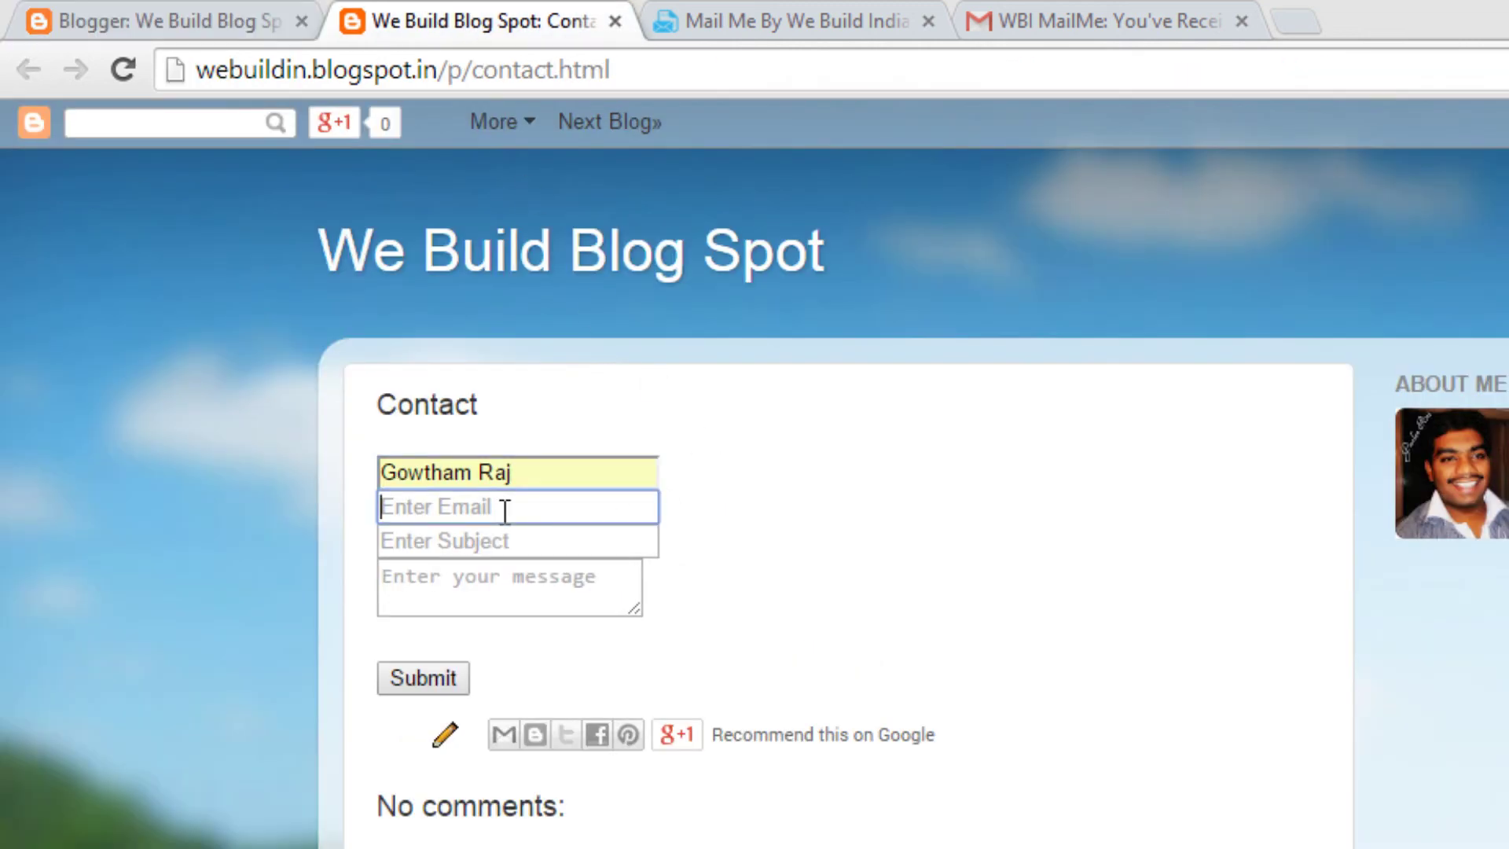
# Step: Fill in the saved e-mail, subject 'My New form', message 'Redirection back to custom url', and submit
pyautogui.click(504, 509)
pyautogui.click(495, 547)
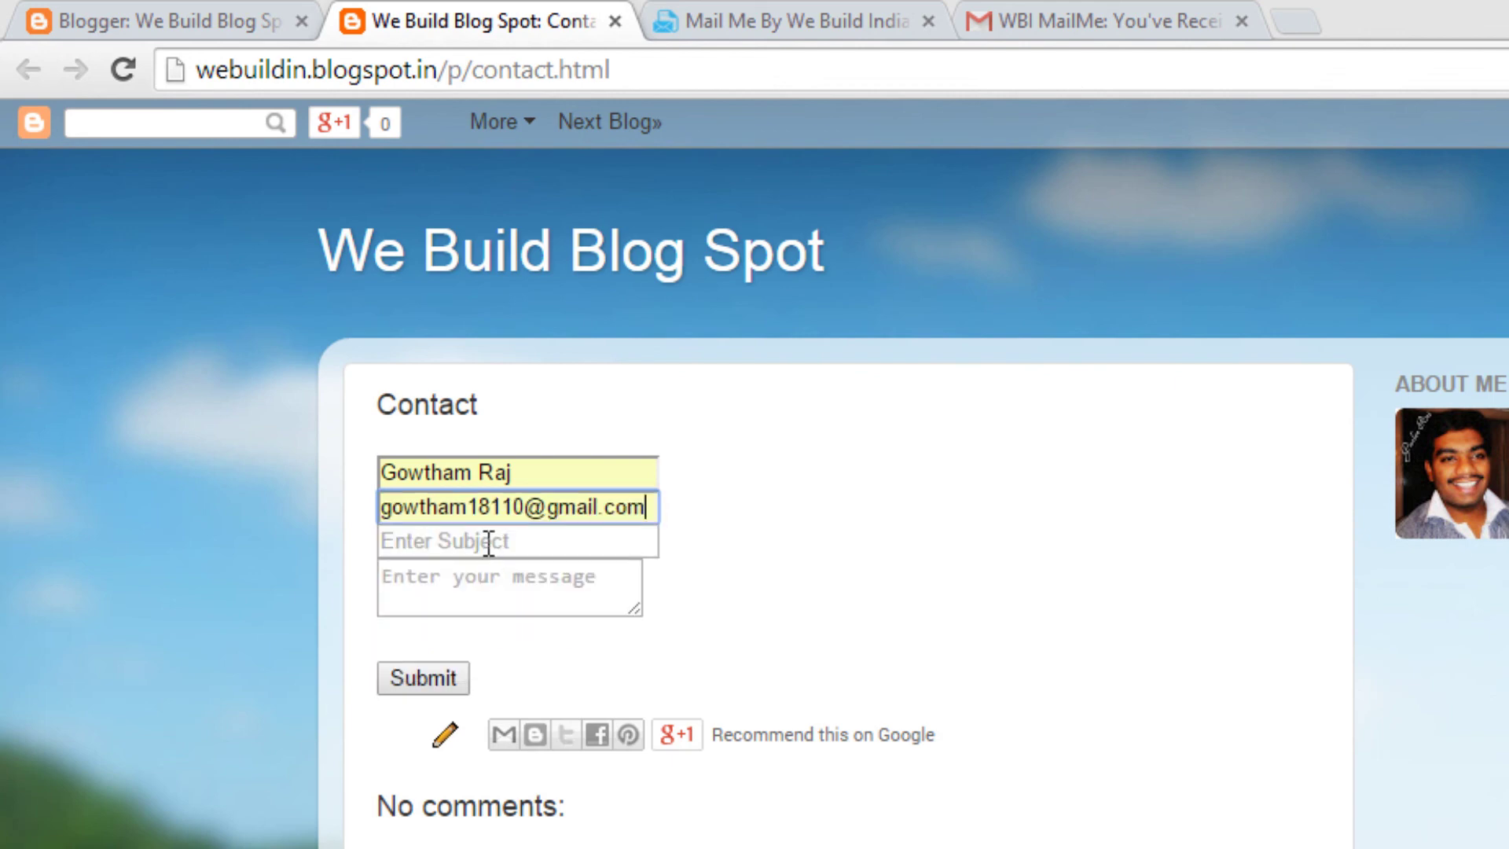
pyautogui.click(488, 543)
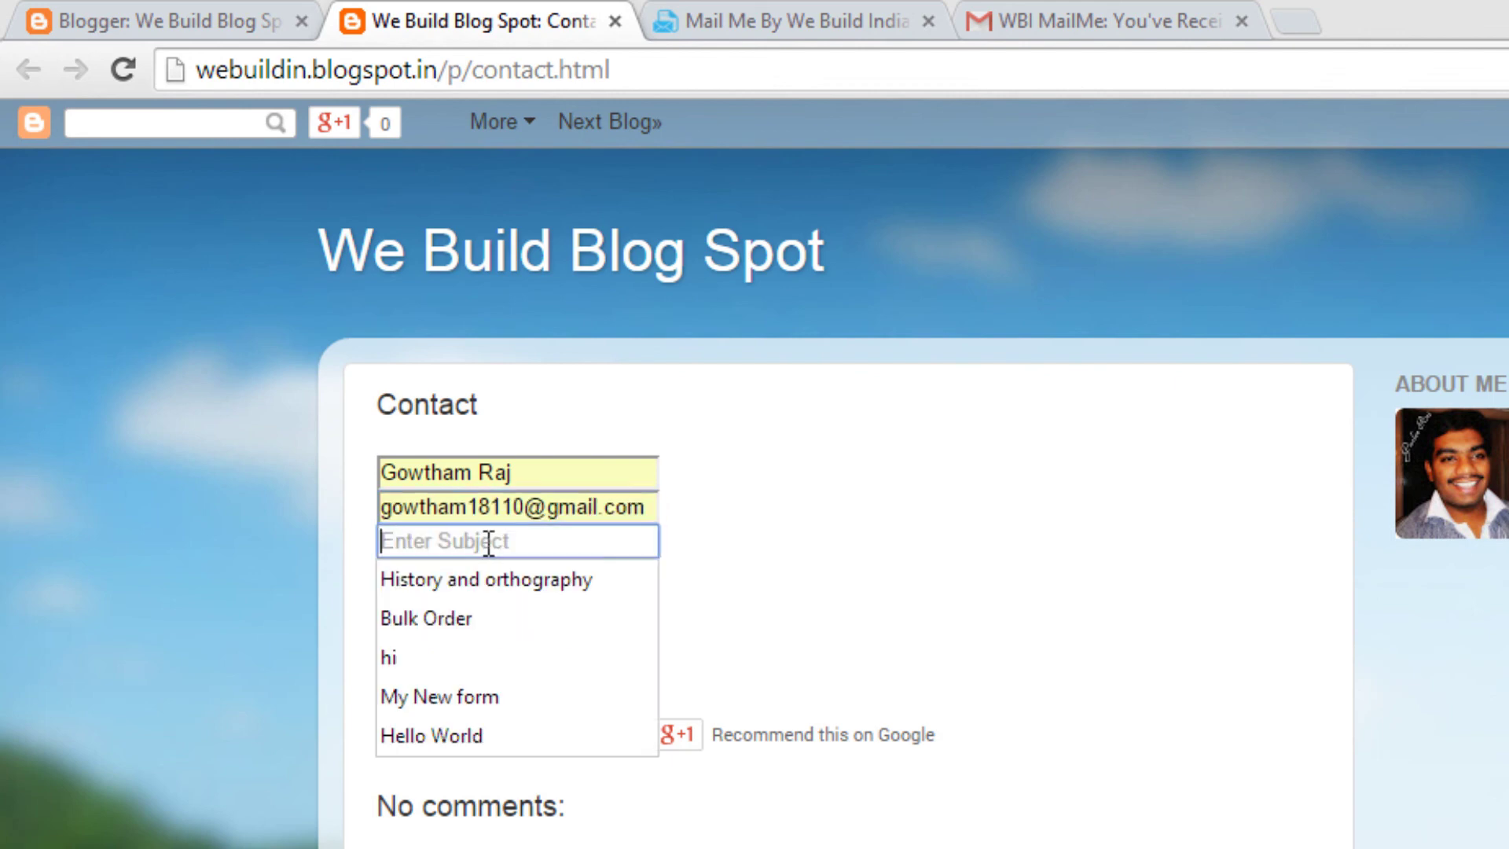
pyautogui.click(472, 696)
pyautogui.click(474, 596)
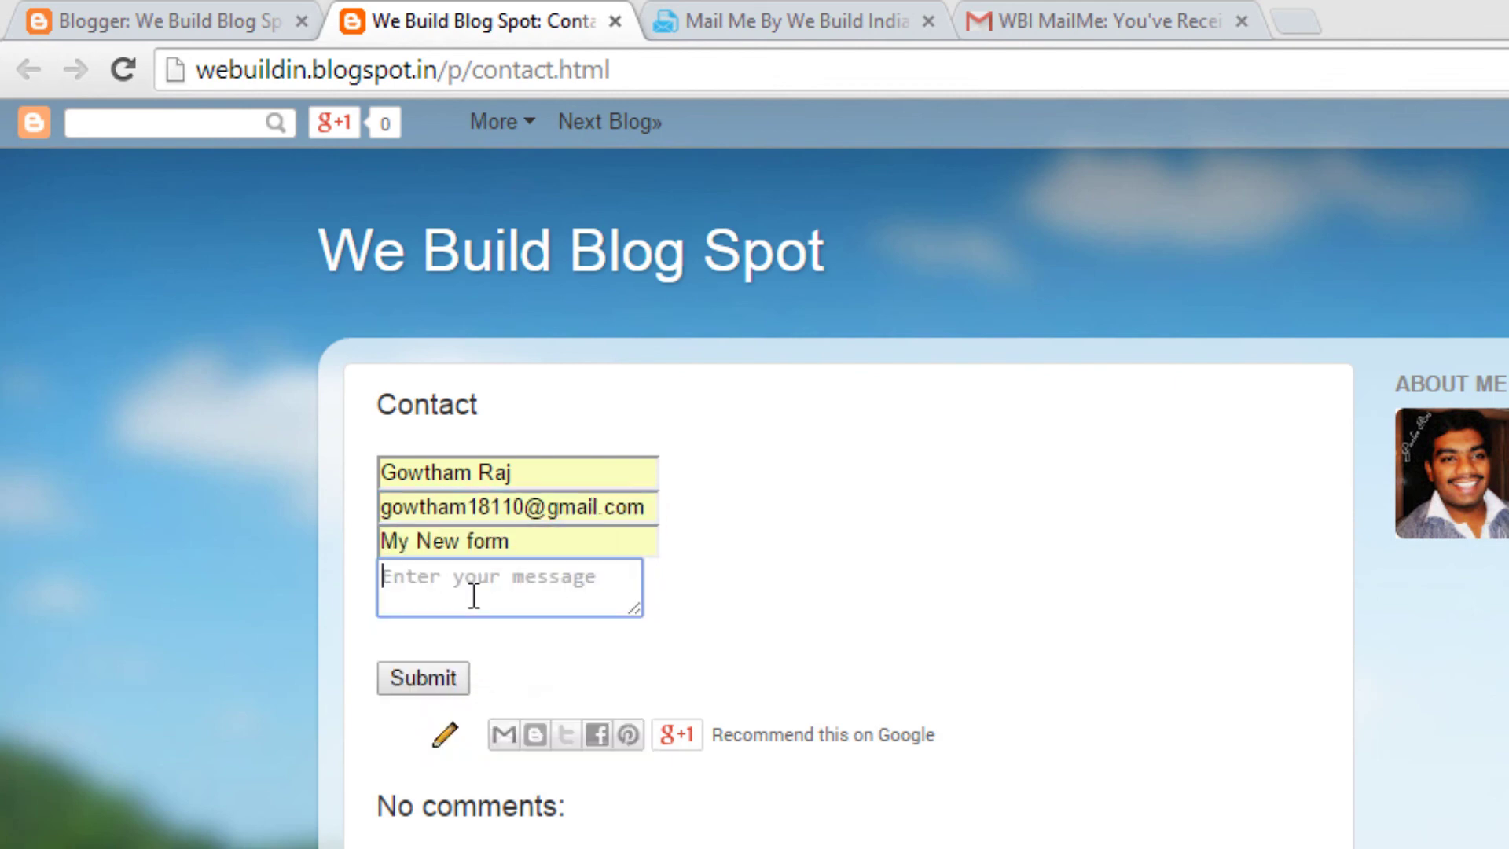
pyautogui.write('Redi')
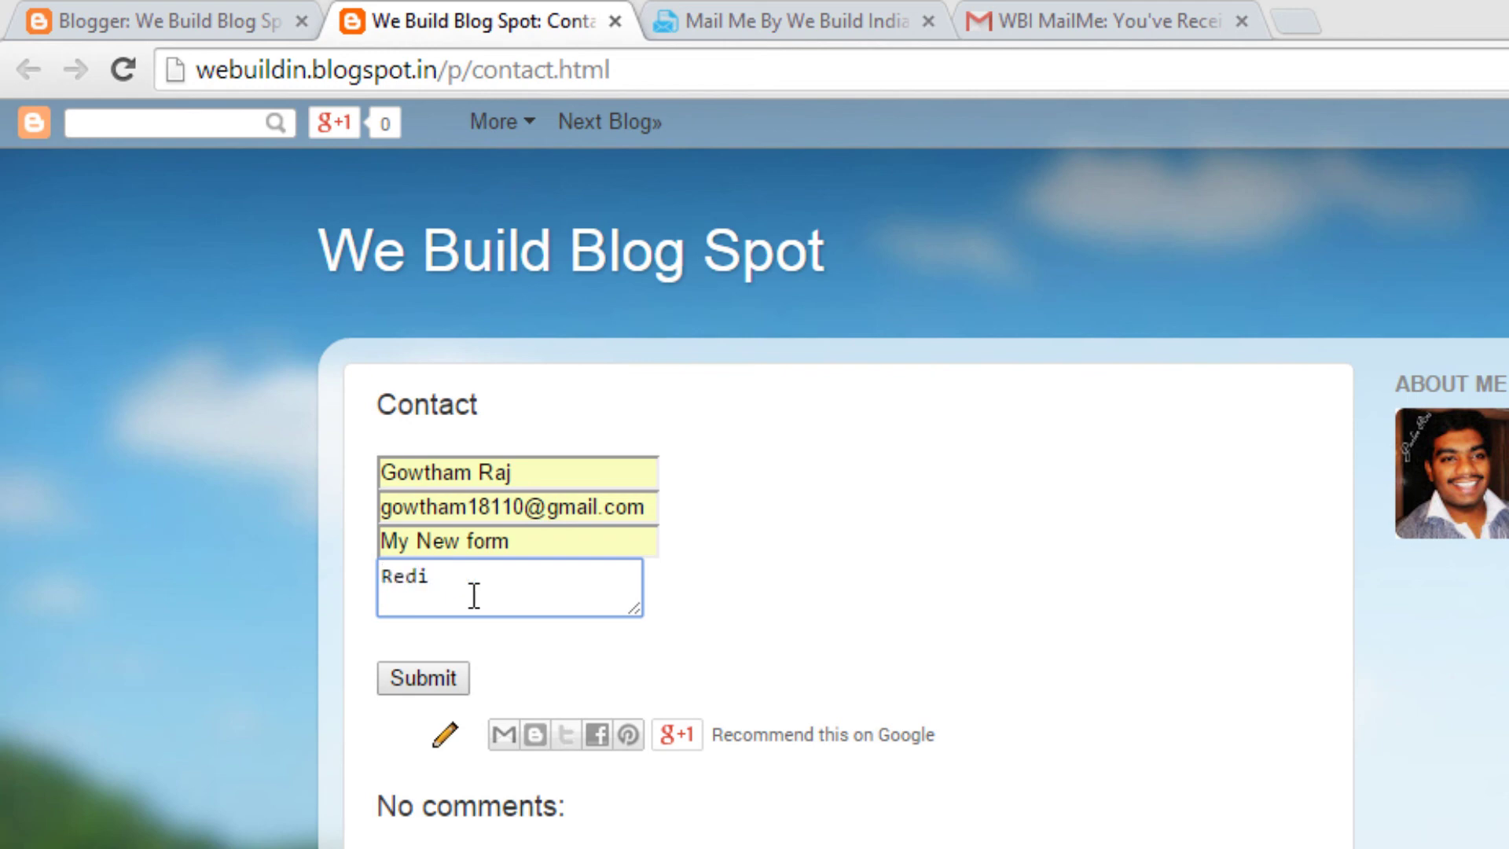
pyautogui.write('rection back')
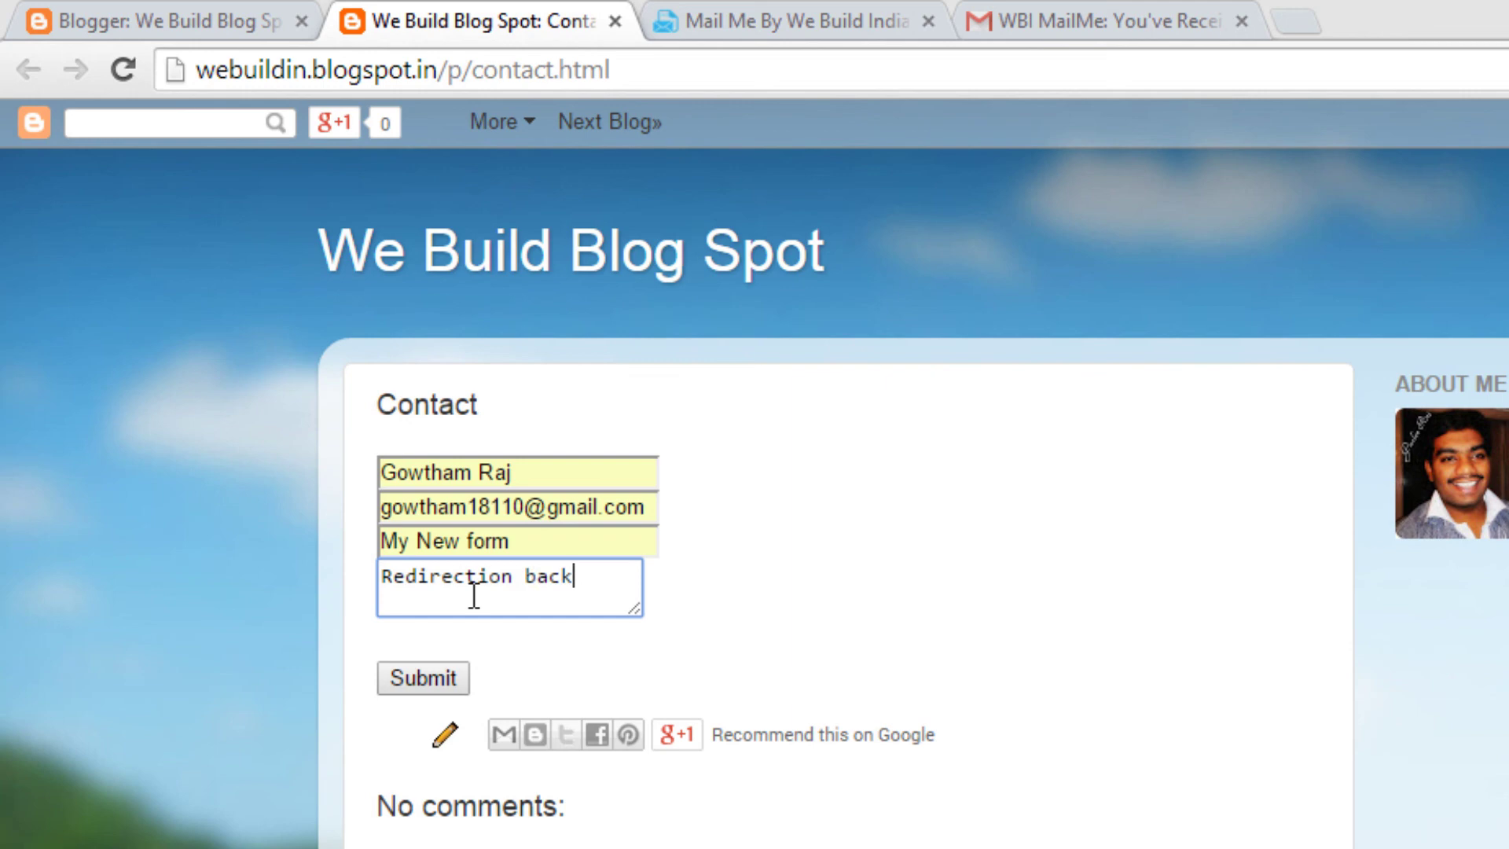
pyautogui.write(' to custom url')
pyautogui.click(417, 690)
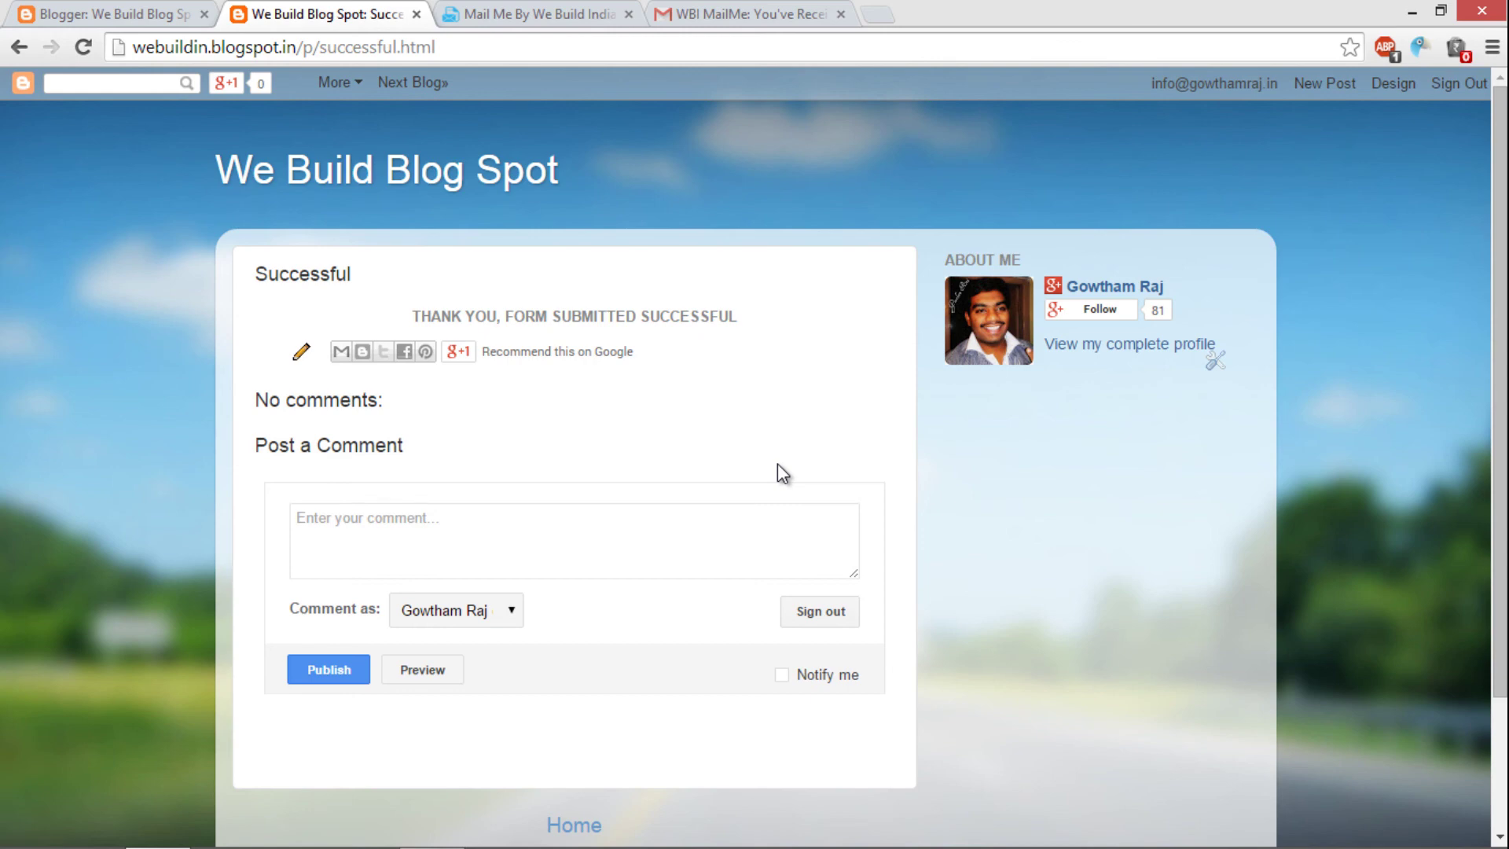
# Step: Open the newest WBI MailMe message in the Gmail inbox and scroll to its form fields
pyautogui.click(717, 9)
pyautogui.click(63, 259)
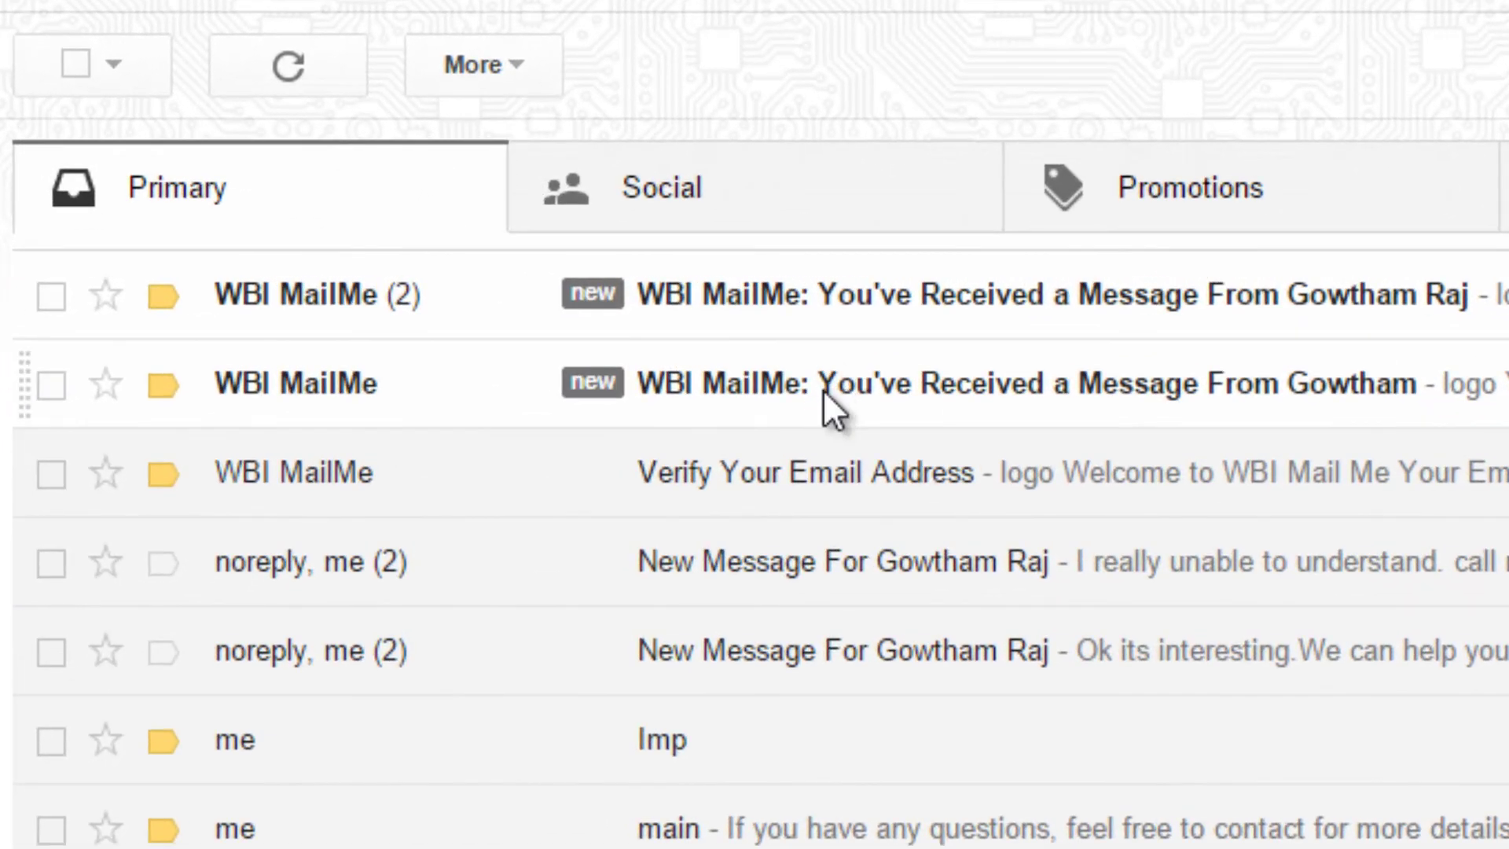
pyautogui.click(637, 326)
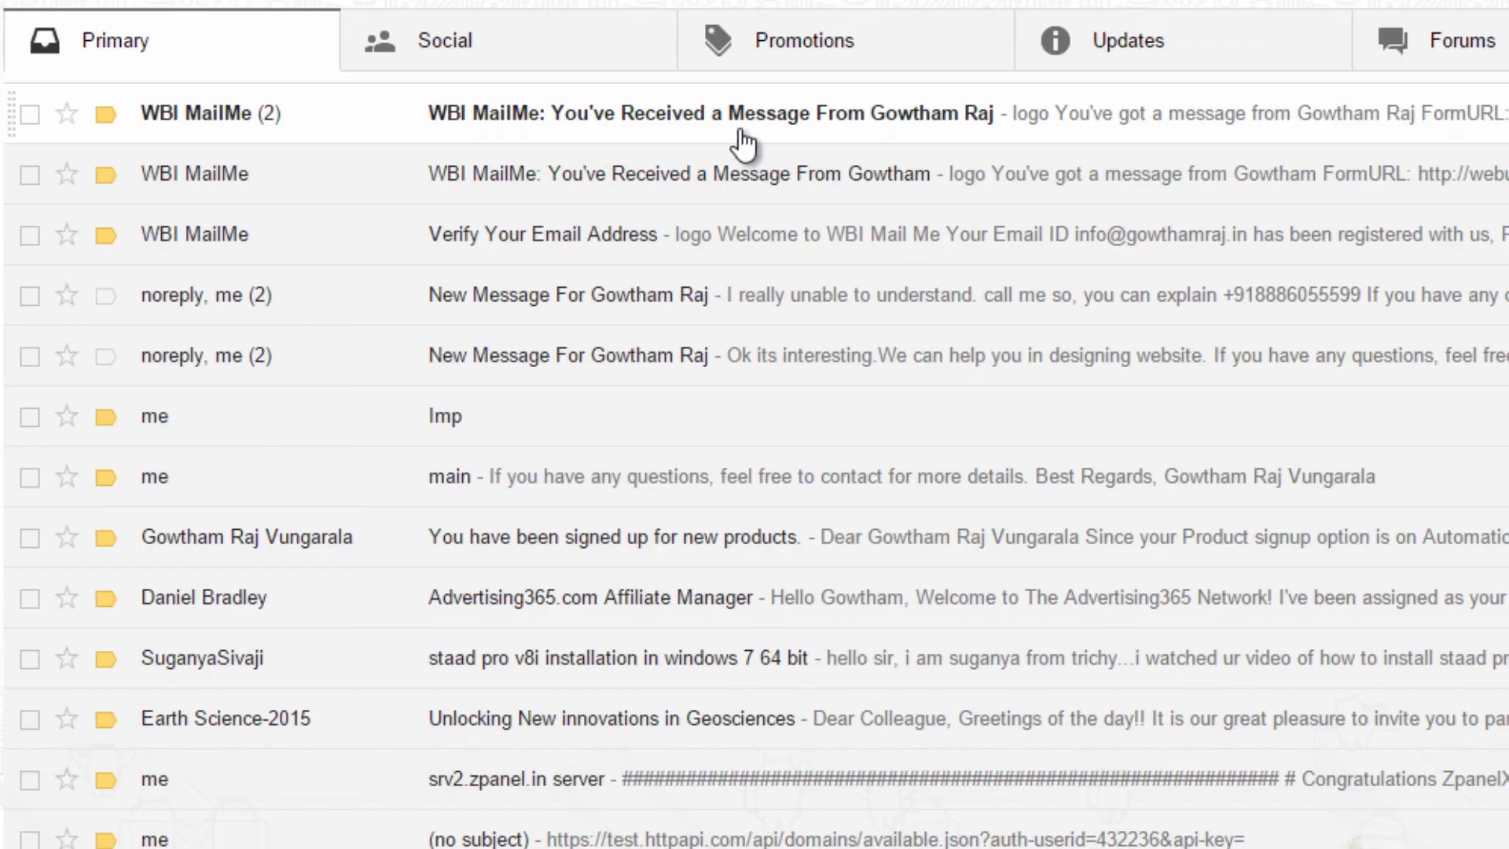
pyautogui.click(724, 141)
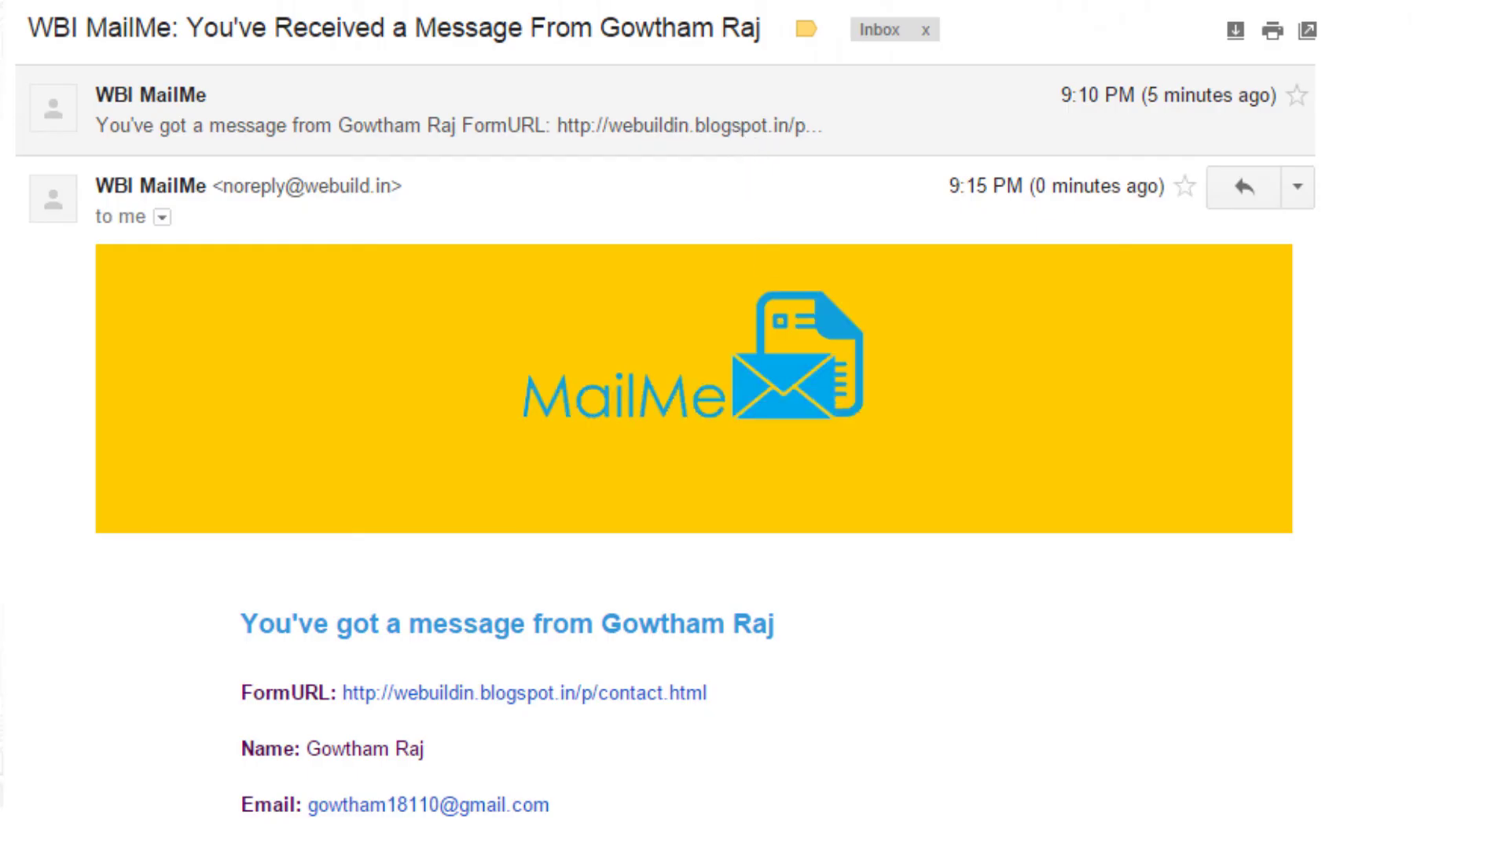
pyautogui.scroll(-3, 694, 424)
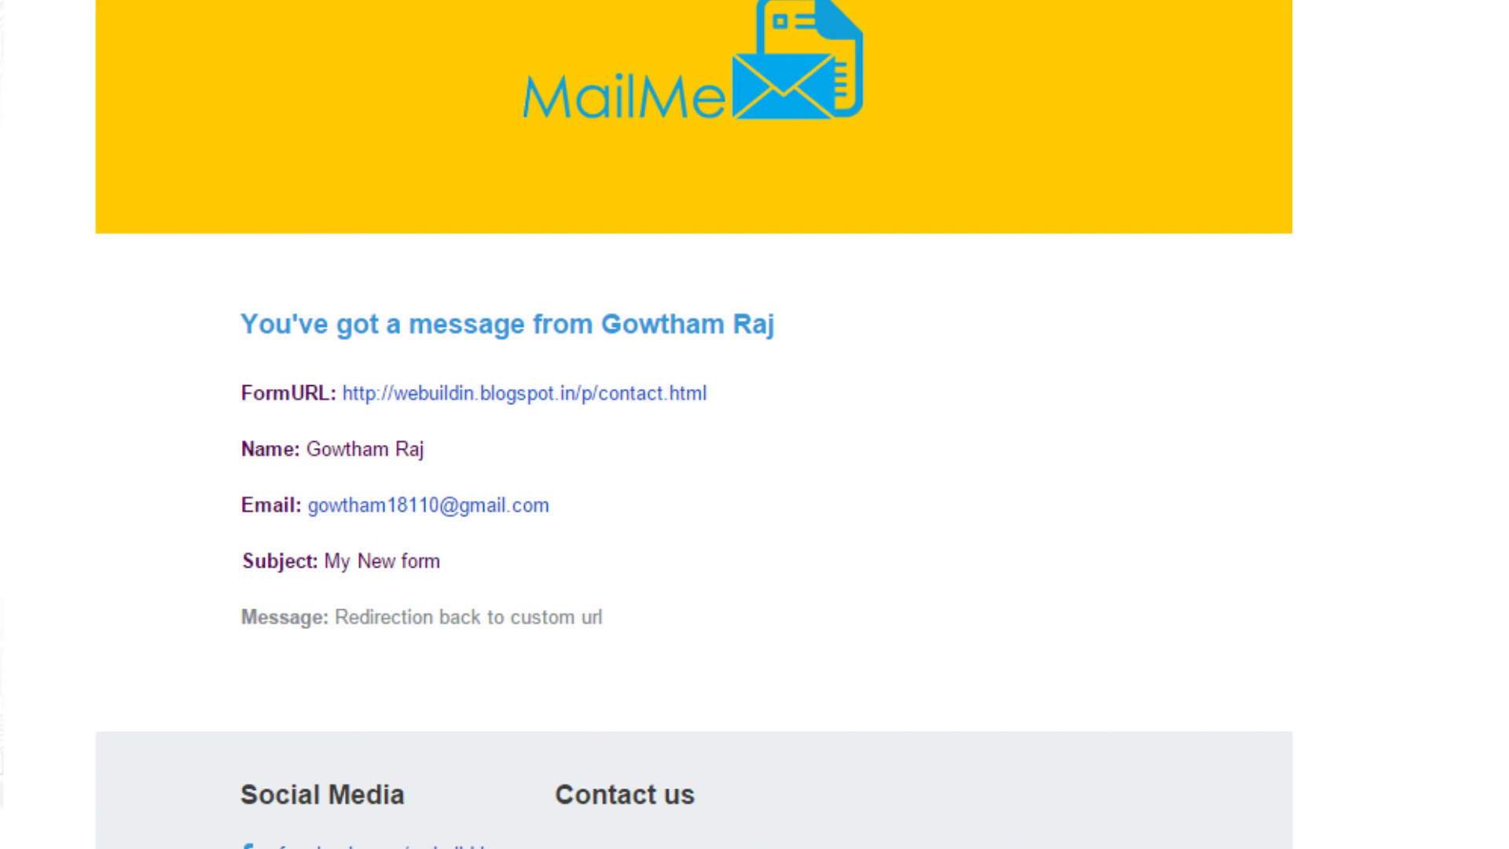
# Step: Glance over the MailMe docs, Successful page and Blogger tabs, then return to the email
pyautogui.click(469, 11)
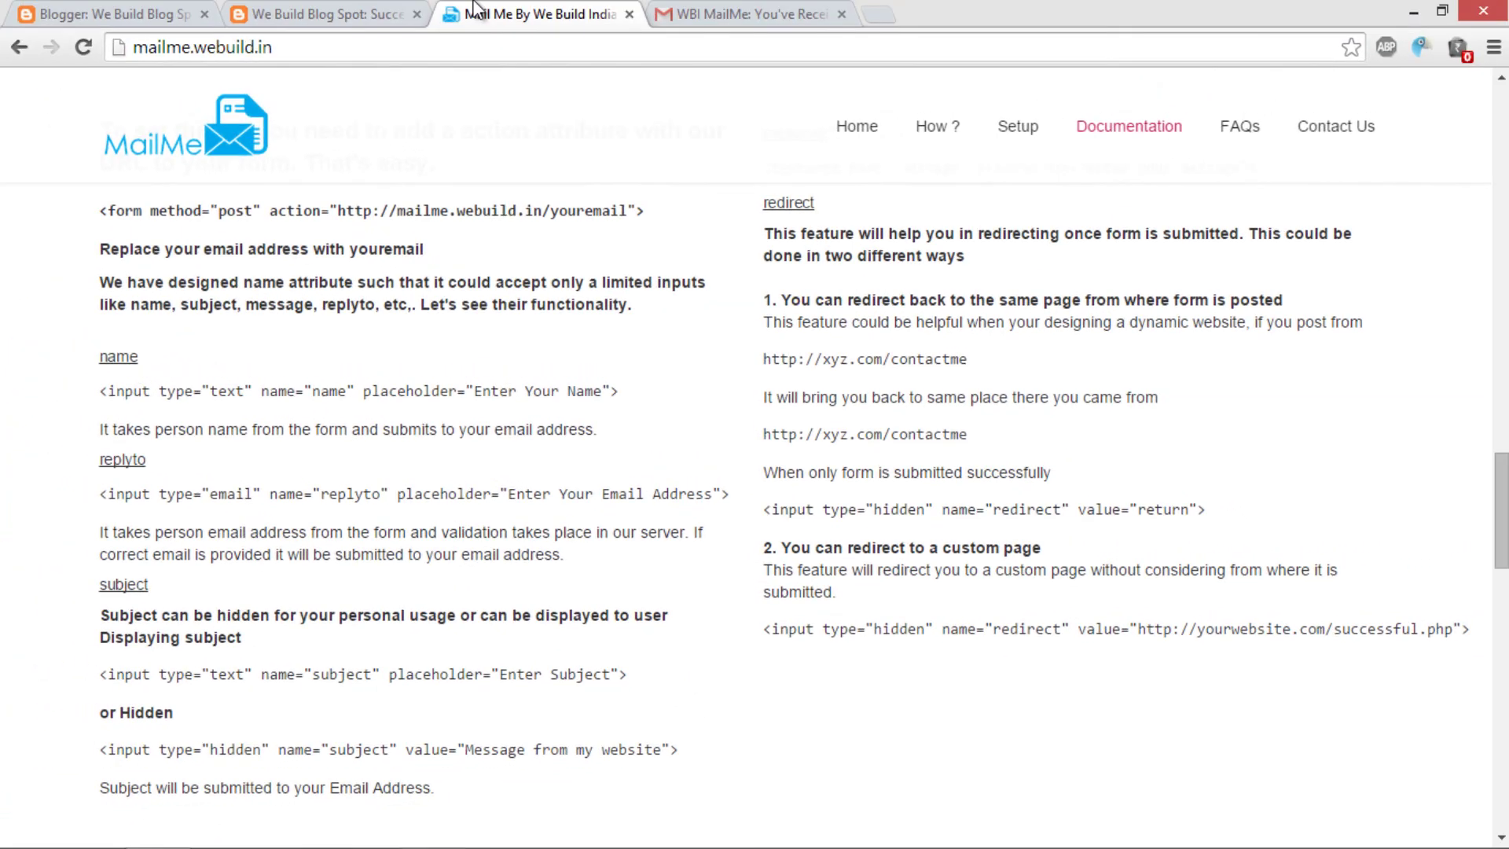
pyautogui.click(377, 14)
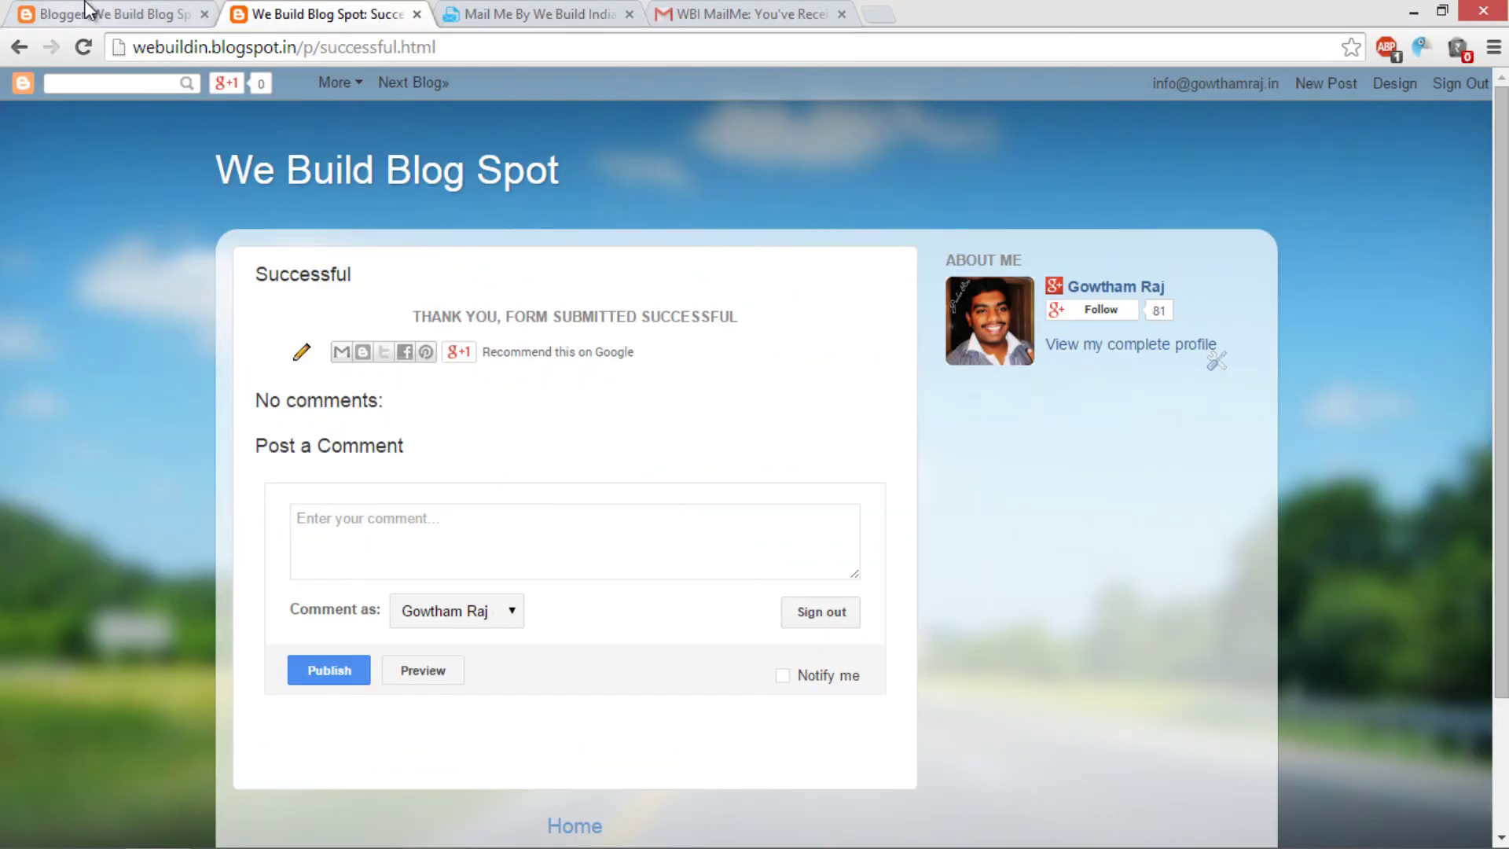
pyautogui.click(95, 13)
pyautogui.click(734, 16)
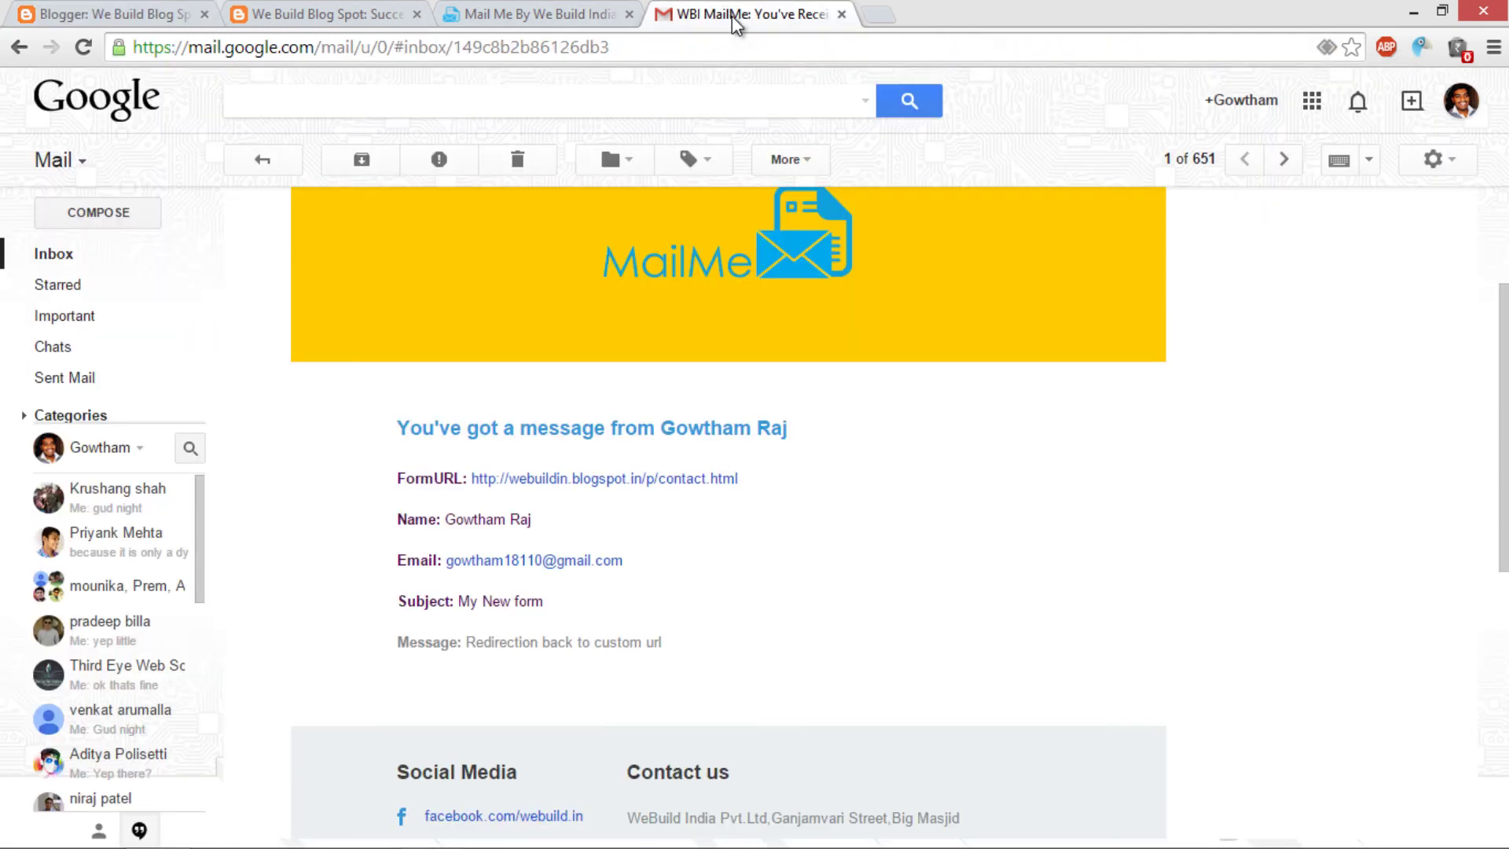